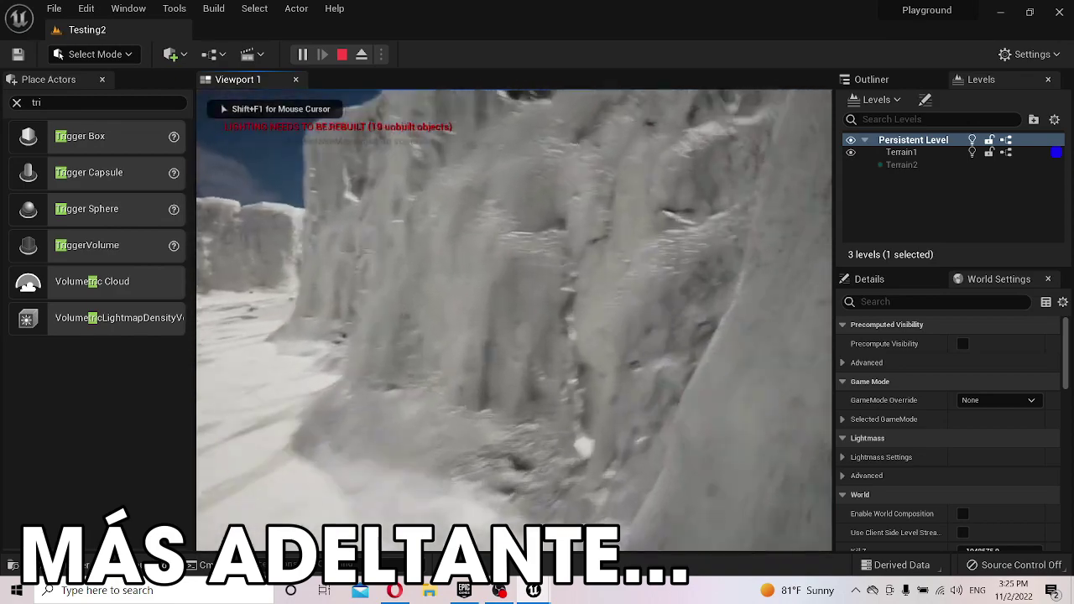
key("w")
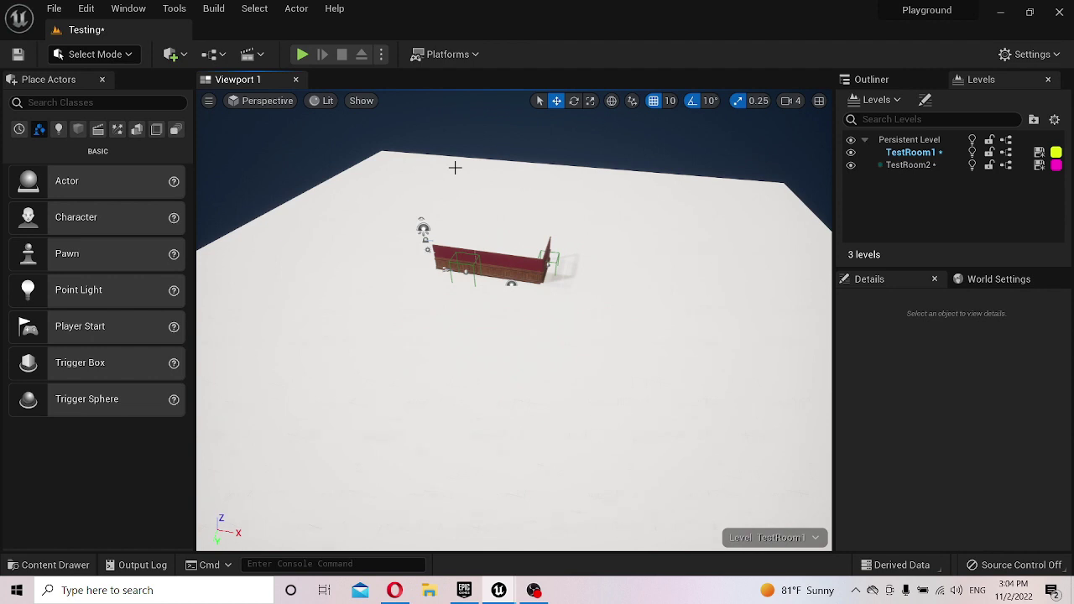
- Create a new level asset in the Content Drawer named Testing2
middle_click_drag(455, 168, 472, 184)
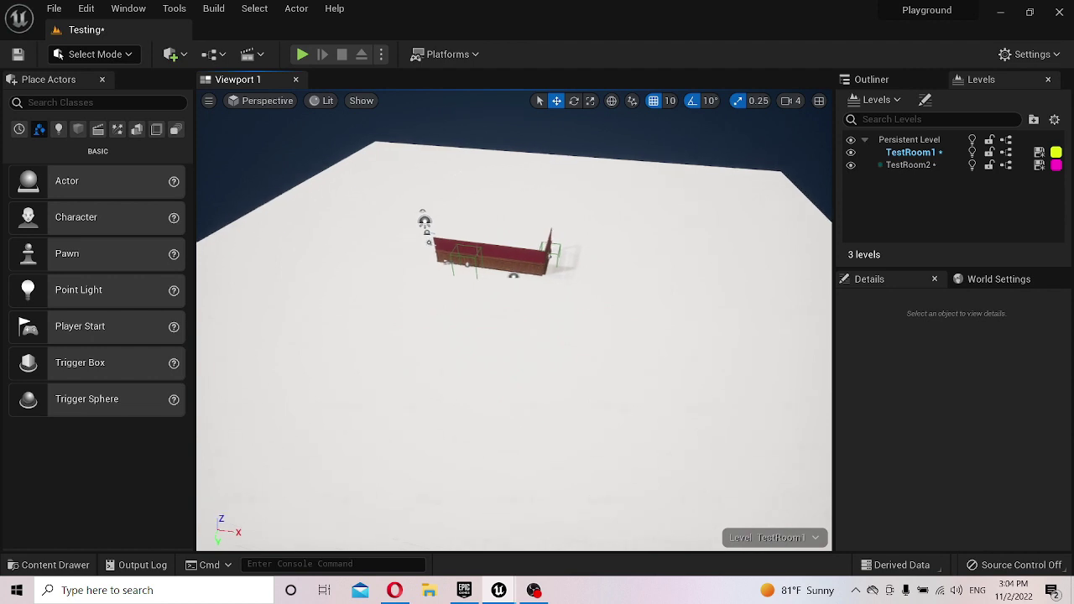
key("ctrl+space")
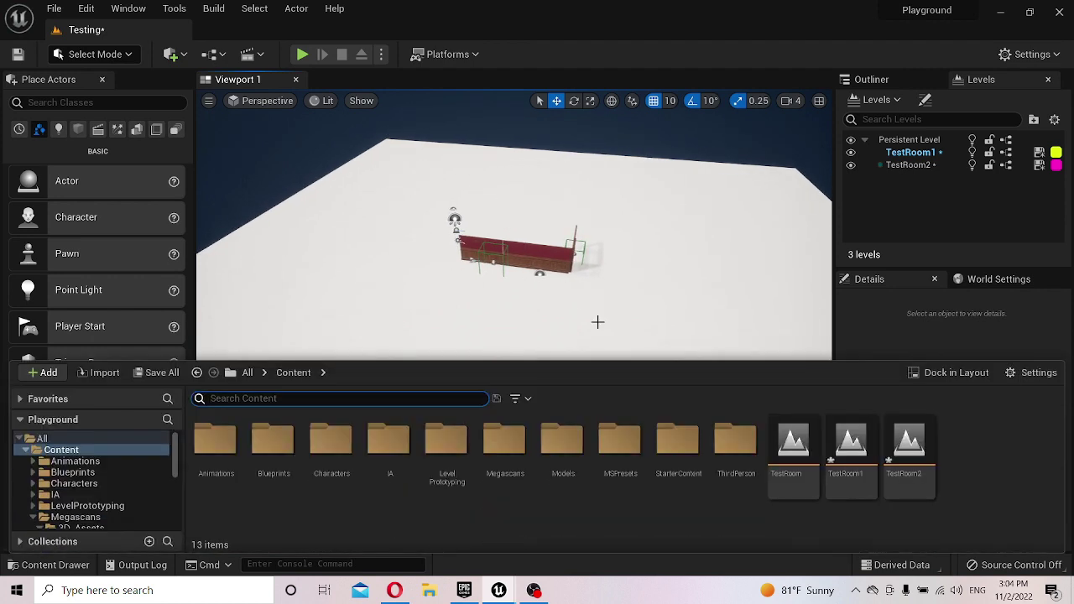
right_click(1002, 456)
left_click(921, 284)
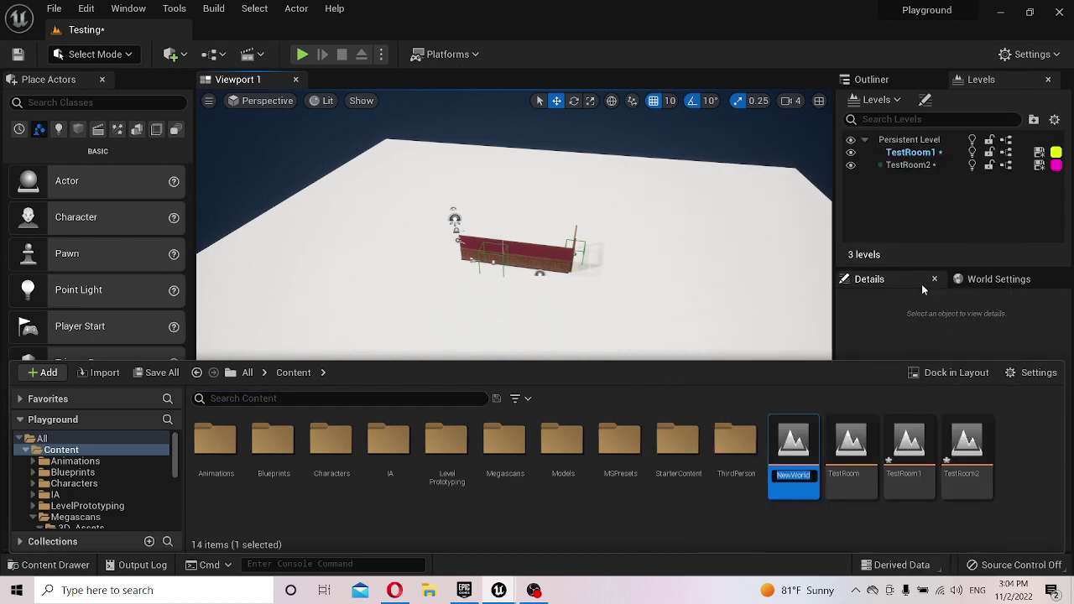
type("Testing2")
key("Return")
- Save the listed levels and open Testing2
key("ctrl+shift+s")
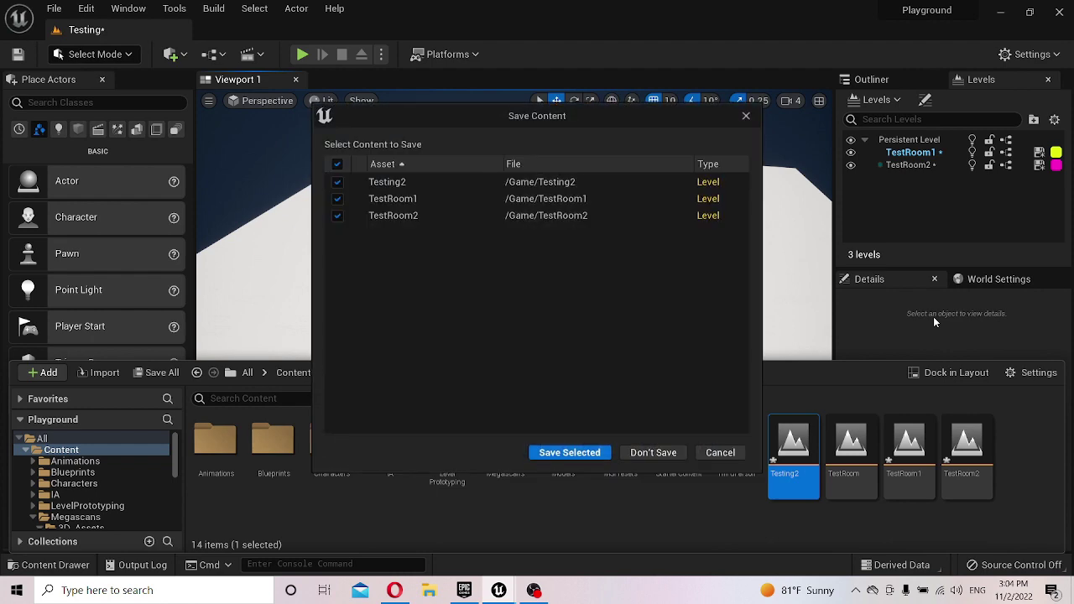
key("Return")
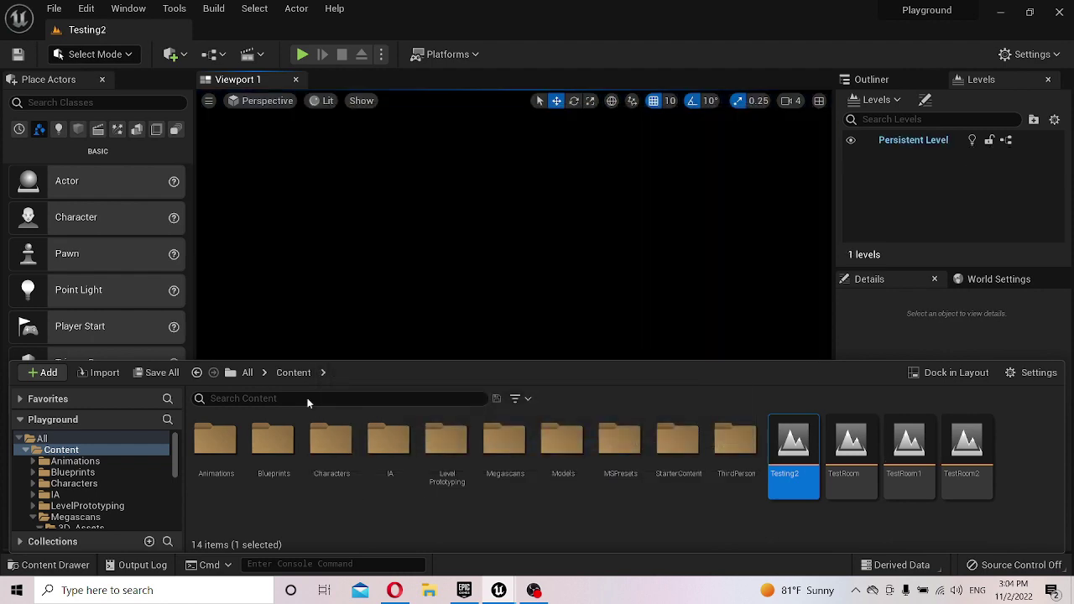
left_click(328, 212)
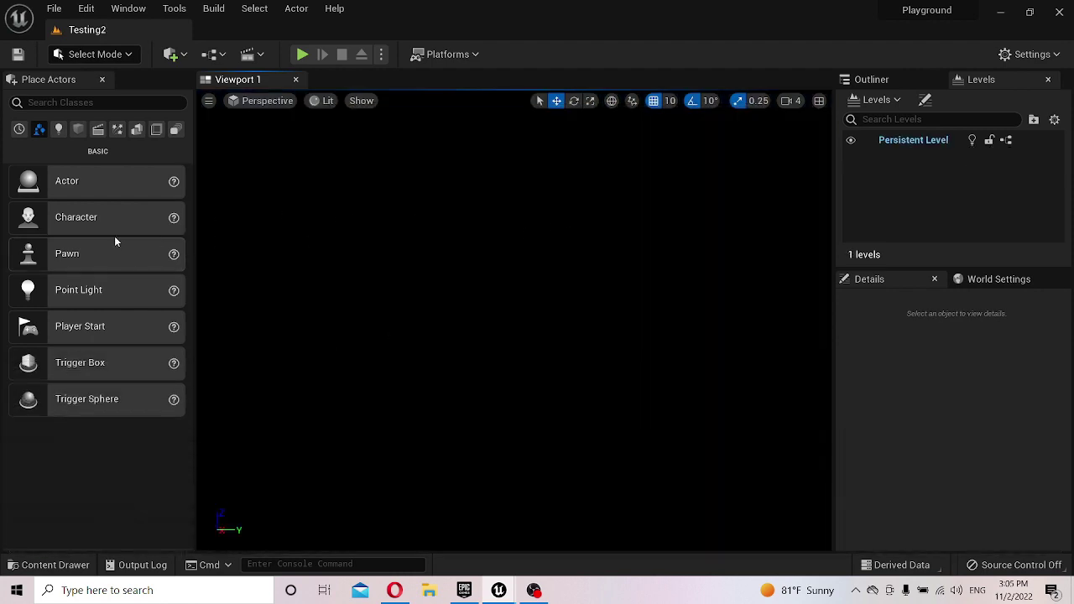
- Place a Sky Light and a Directional Light into Testing2
left_click(58, 130)
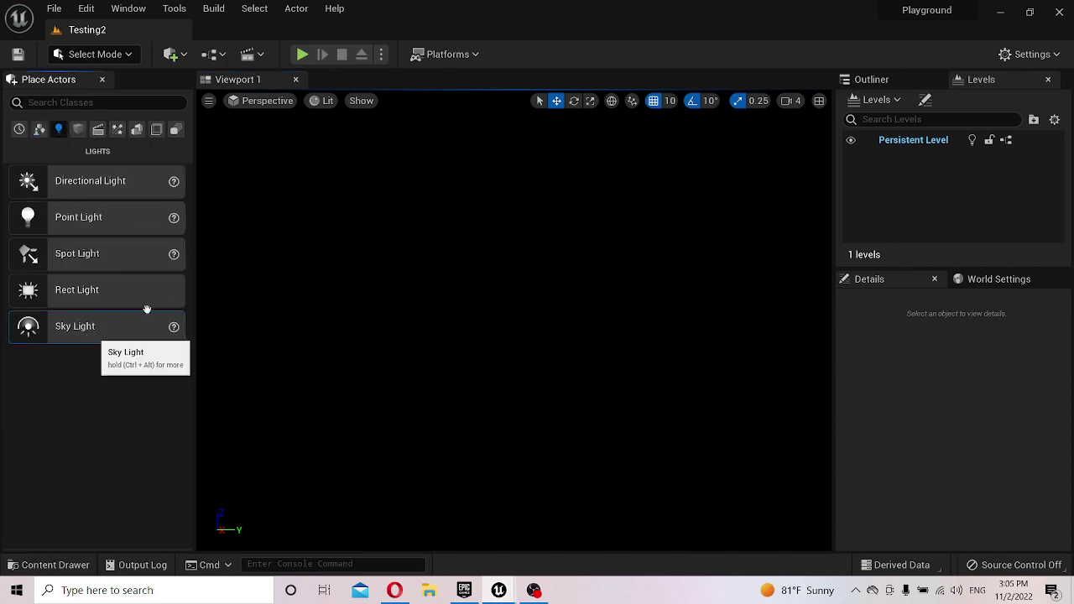
left_click_drag(147, 310, 442, 217)
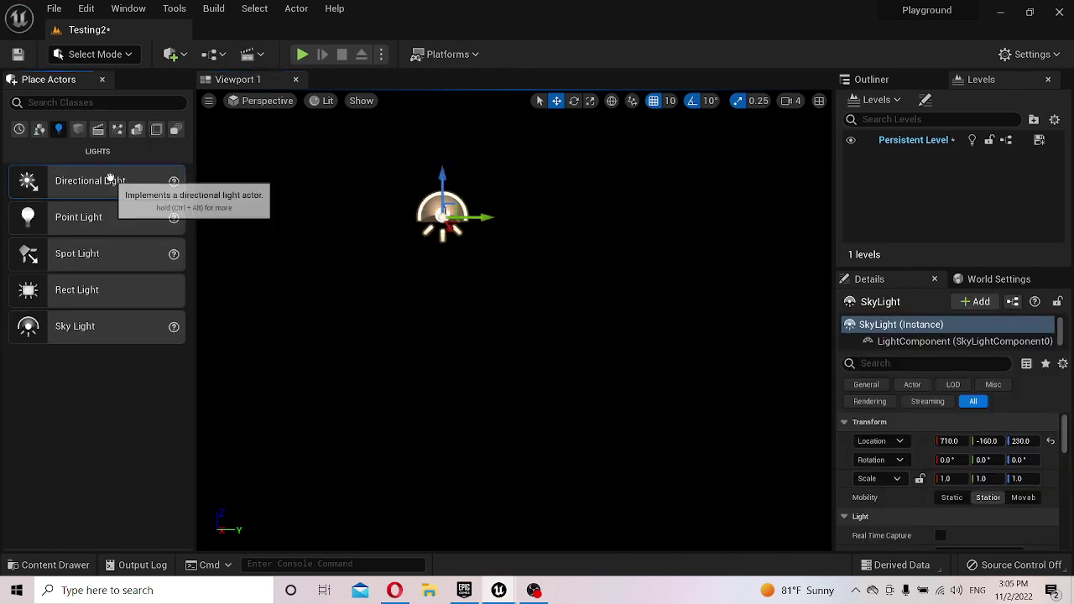
left_click_drag(92, 180, 432, 230)
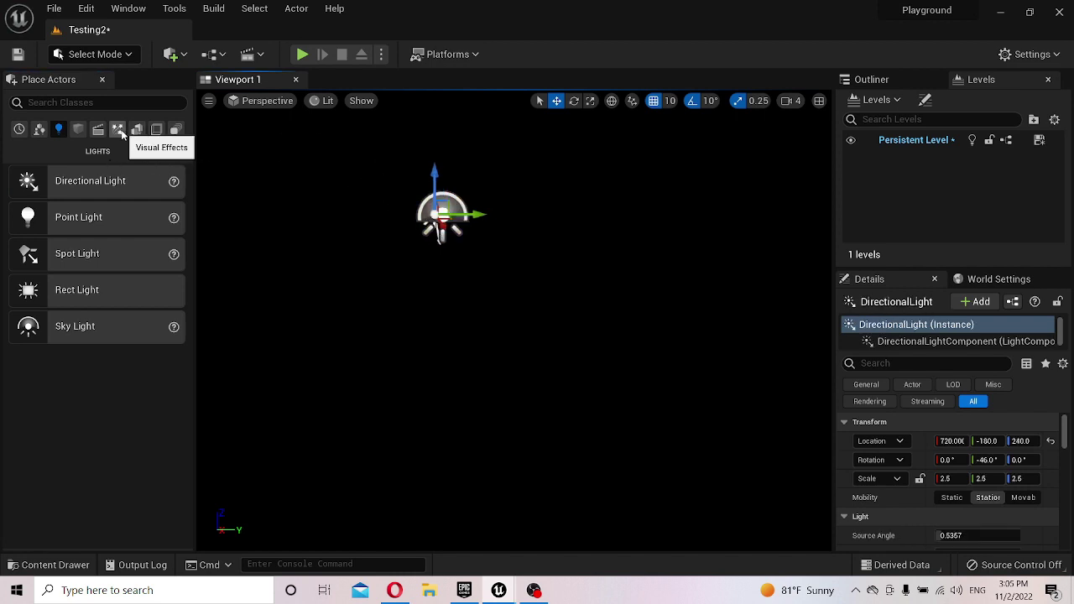
- Add a single Volumetric Cloud from the Visual Effects actors
left_click(136, 129)
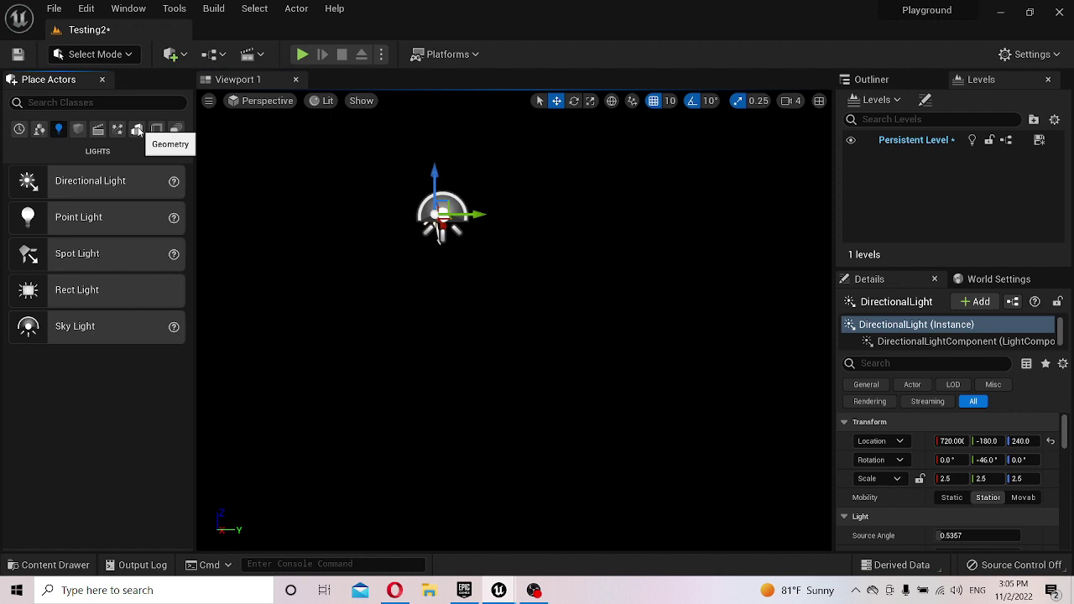
left_click(156, 129)
left_click(176, 130)
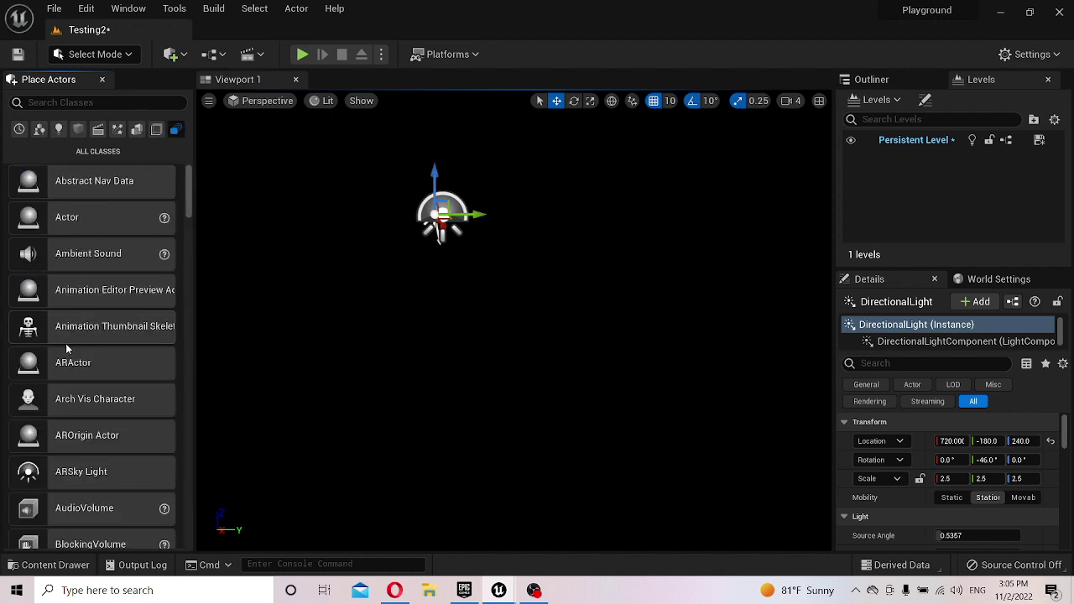
left_click(117, 129)
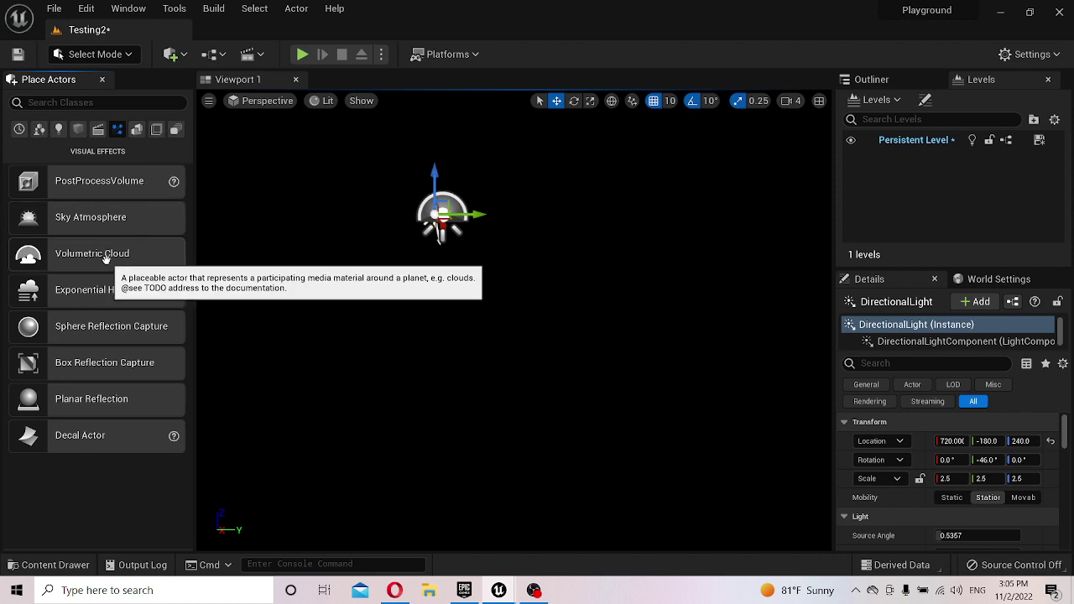
left_click_drag(106, 259, 295, 170)
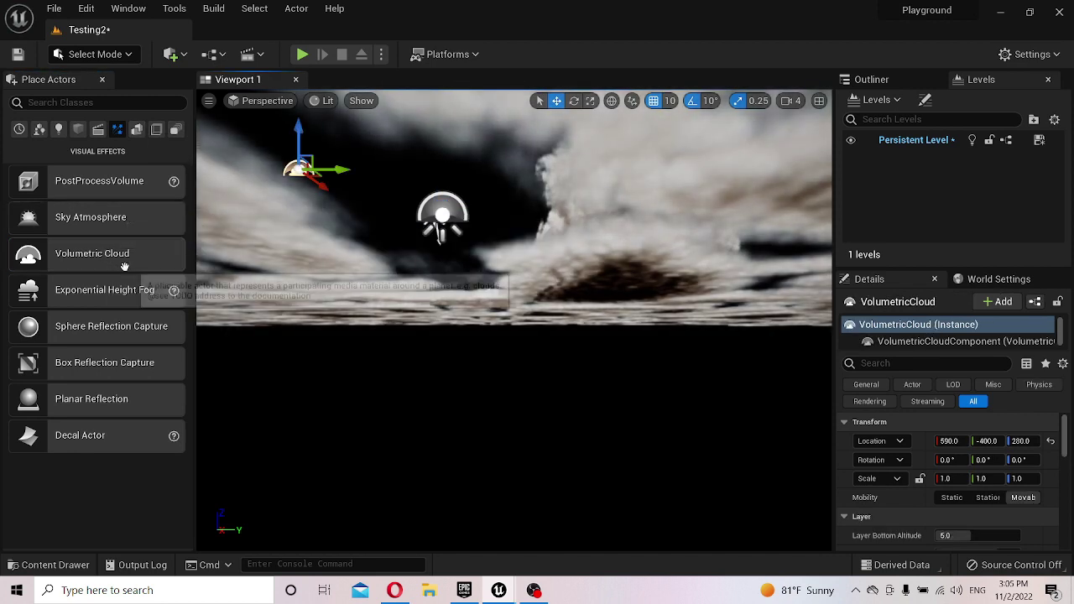
left_click_drag(124, 266, 270, 218)
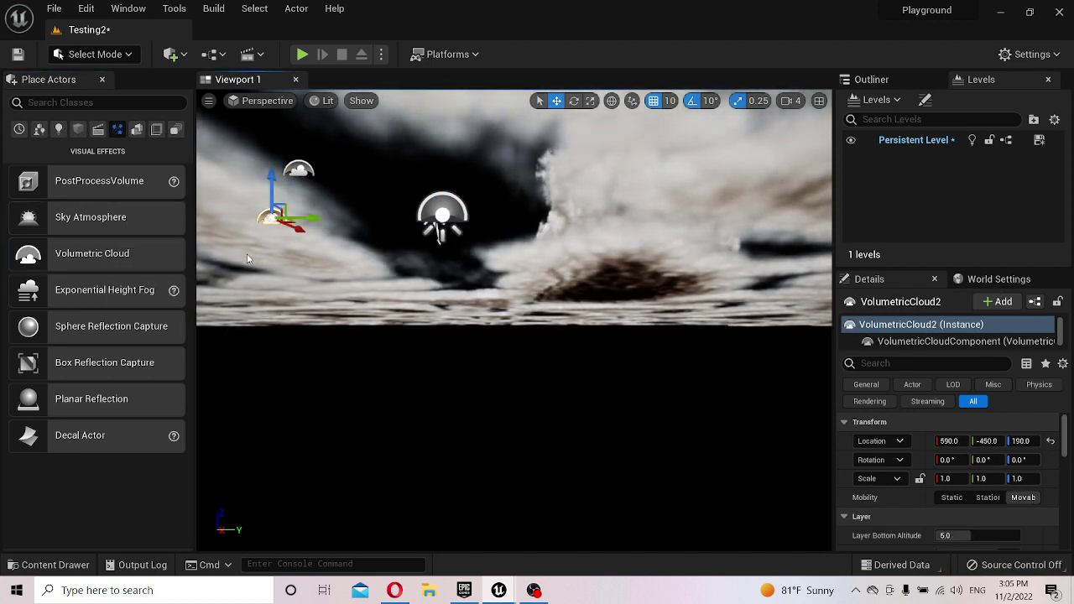
key("ctrl+z")
- Add Exponential Height Fog and a Sky Atmosphere so the sky turns blue
left_click_drag(120, 296, 315, 247)
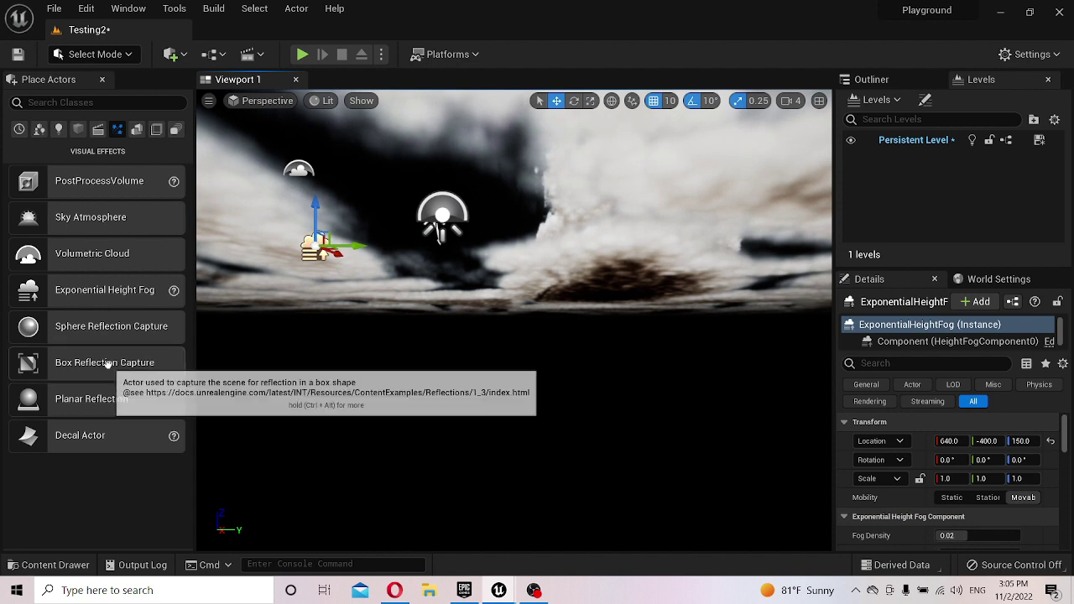
left_click_drag(109, 326, 235, 277)
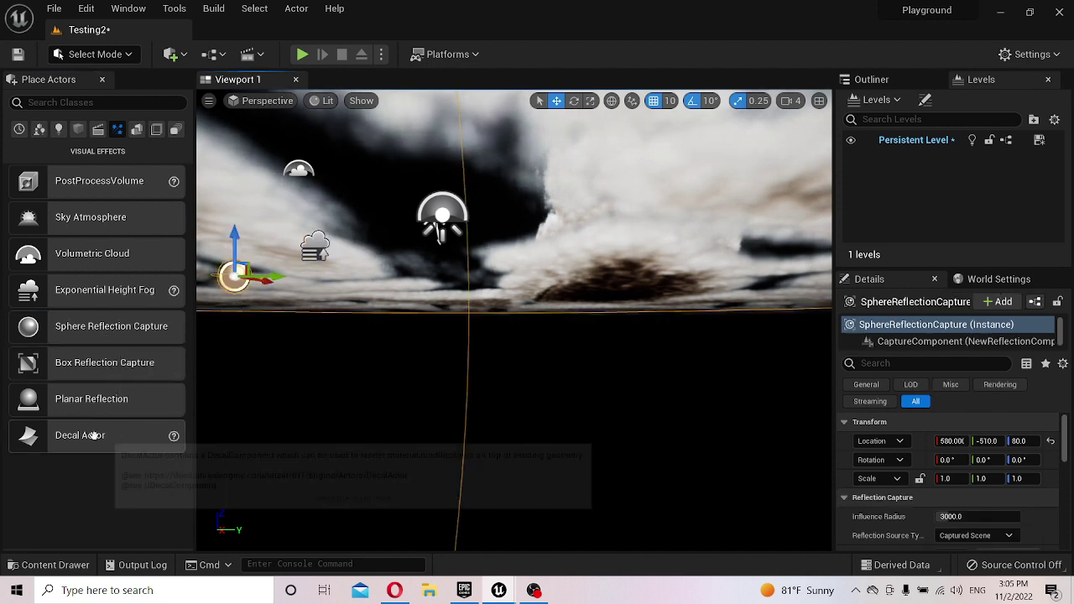
key("ctrl+z")
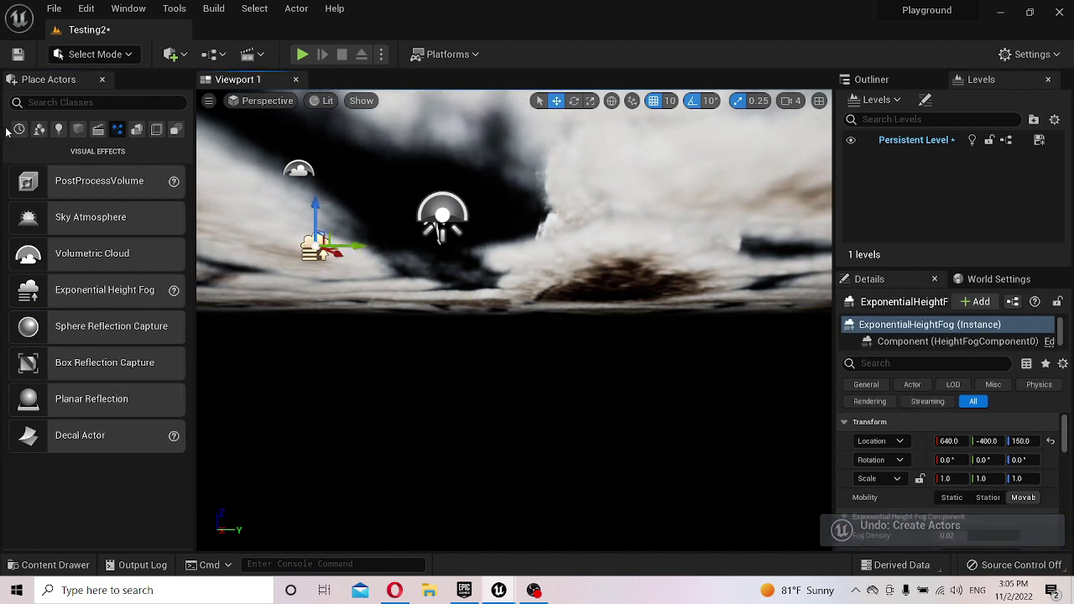
left_click(19, 128)
scroll(76, 277, "down", 1)
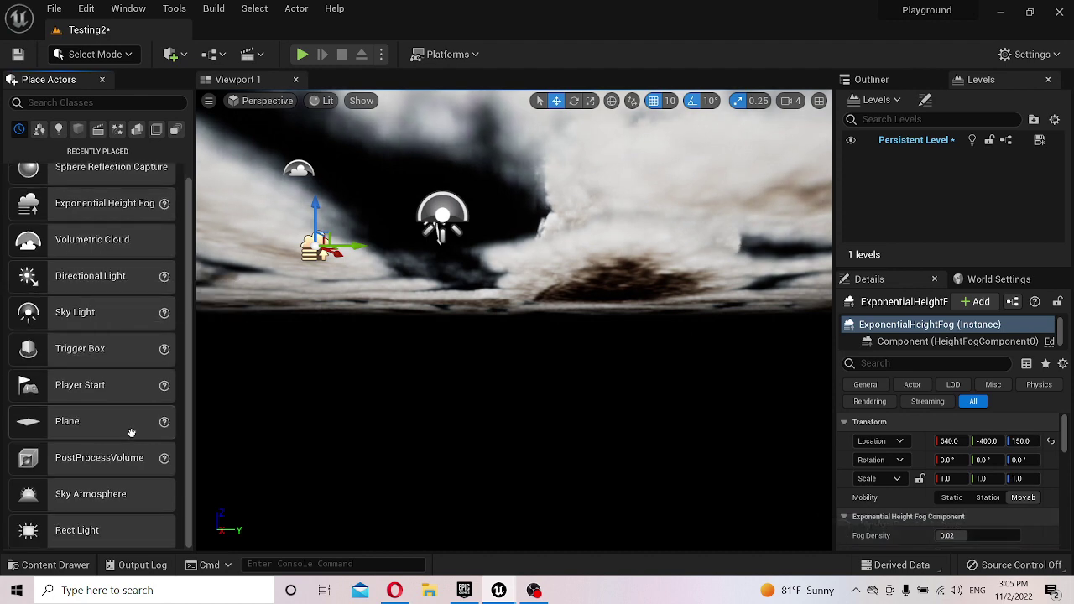
left_click_drag(126, 494, 389, 228)
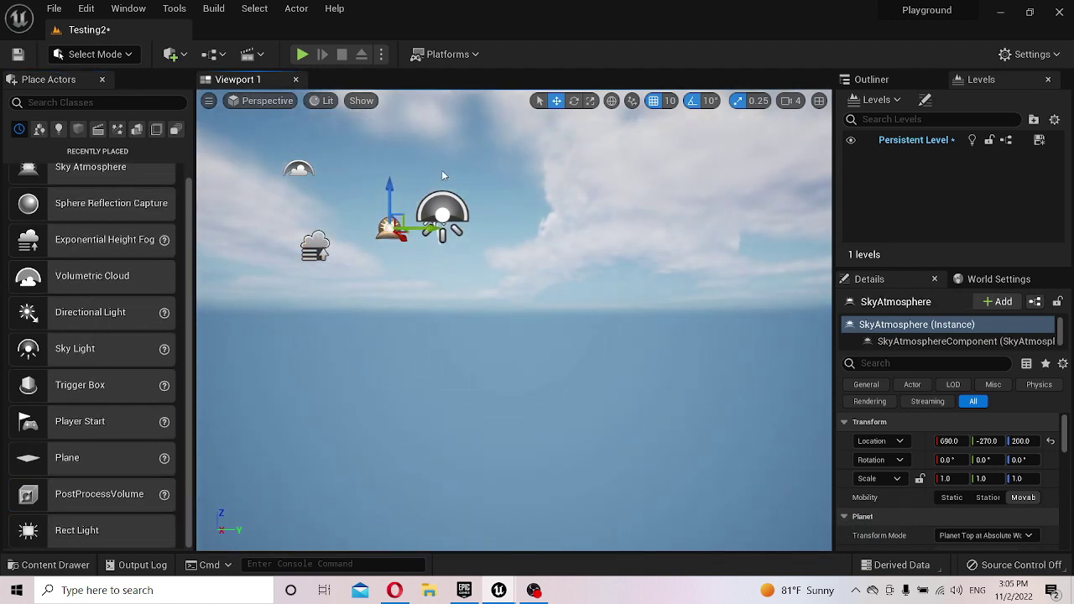
right_click_drag(441, 169, 442, 169)
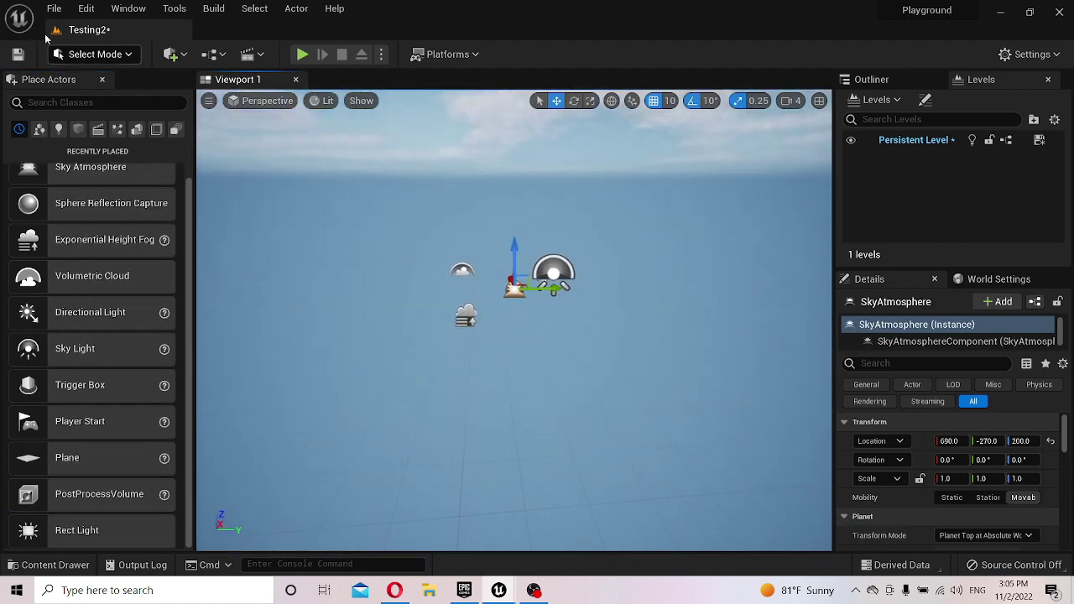
- Place a Plane floor scaled to 9 with a Player Start on it
left_click(72, 132)
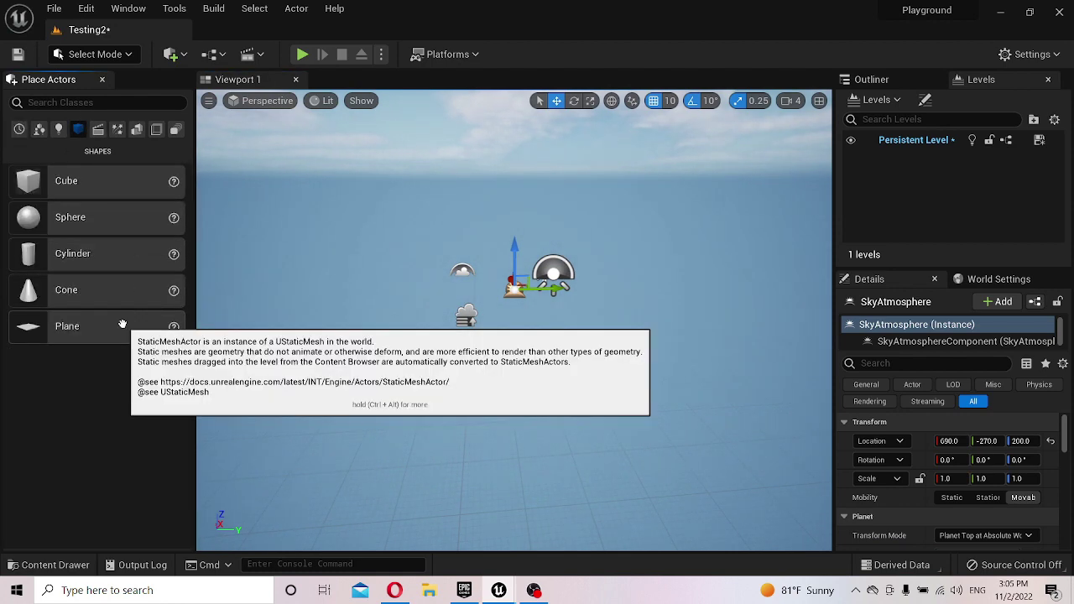
mouse_move(133, 316)
left_mouse_down()
mouse_move(467, 357)
mouse_move(520, 335)
left_mouse_up()
key("e")
key("r")
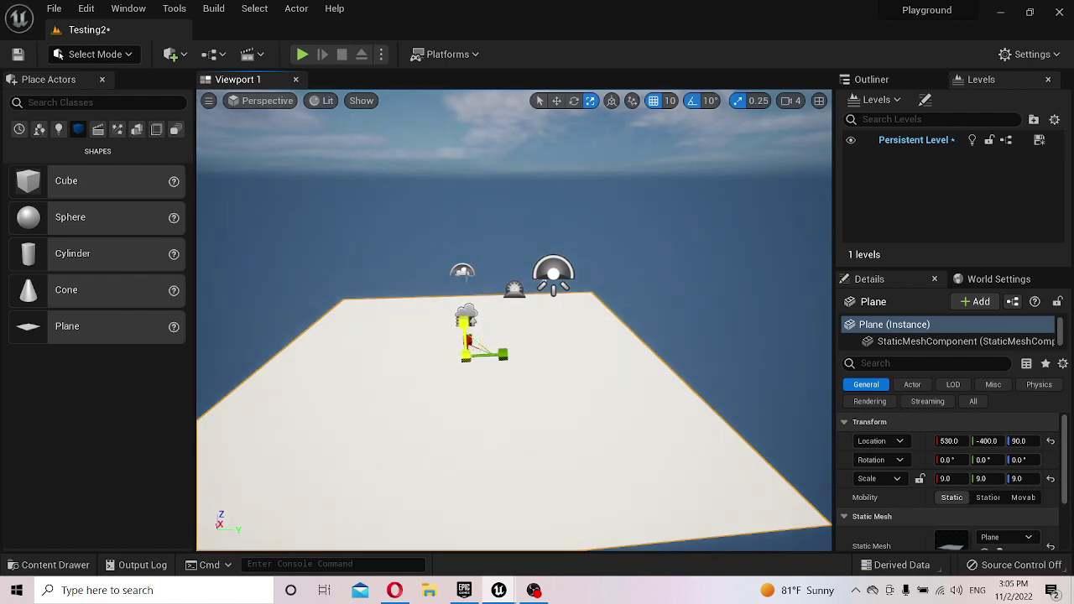
left_click(20, 131)
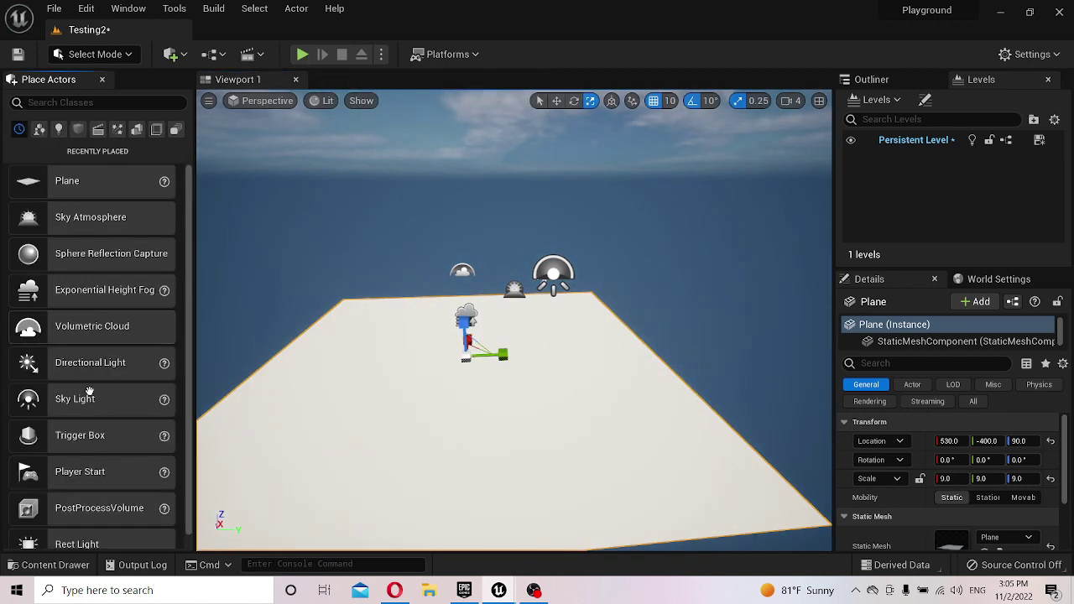
mouse_move(125, 473)
left_mouse_down()
mouse_move(454, 434)
mouse_move(310, 99)
left_mouse_up()
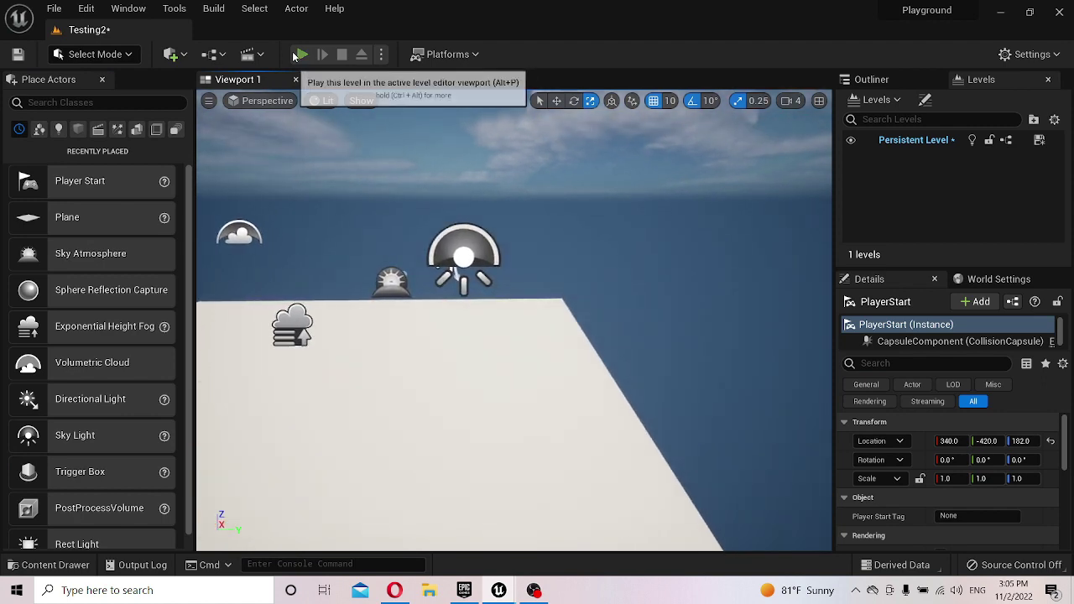
- Playtest the level, walking the character around the floor, then stop
left_click(302, 54)
key("s")
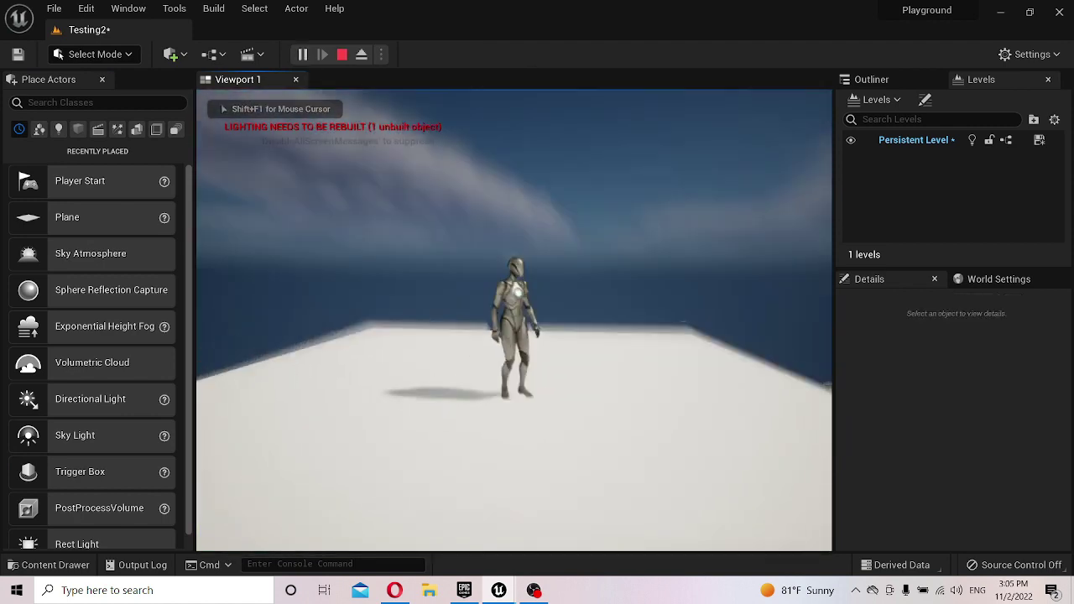
key("d")
key("w")
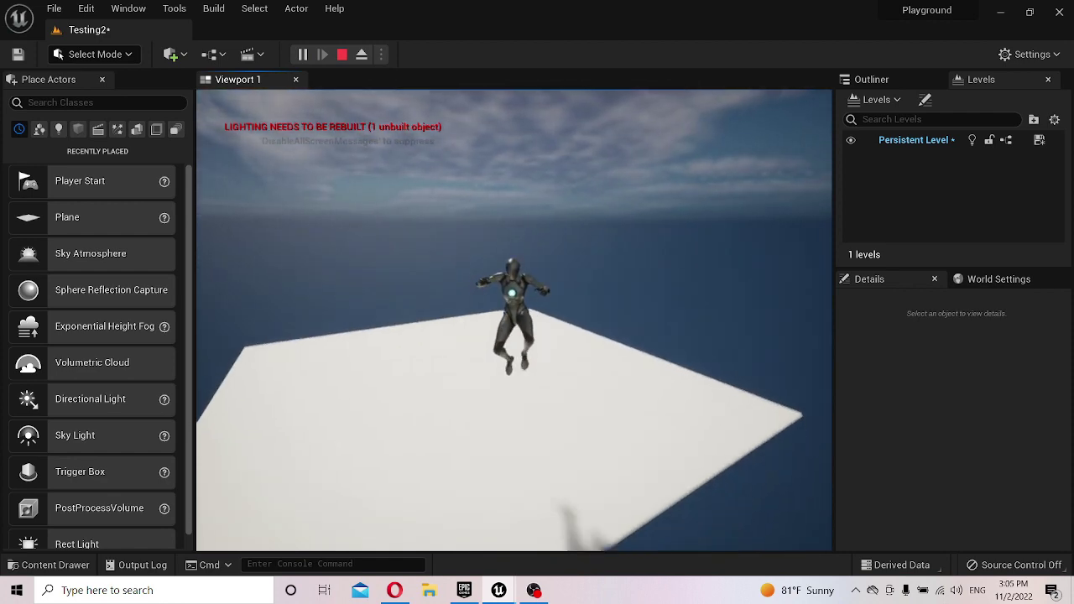
key("shift+F1")
key("Escape")
mouse_move(592, 295)
right_mouse_down()
mouse_move(592, 353)
mouse_move(638, 327)
mouse_move(705, 332)
right_mouse_up()
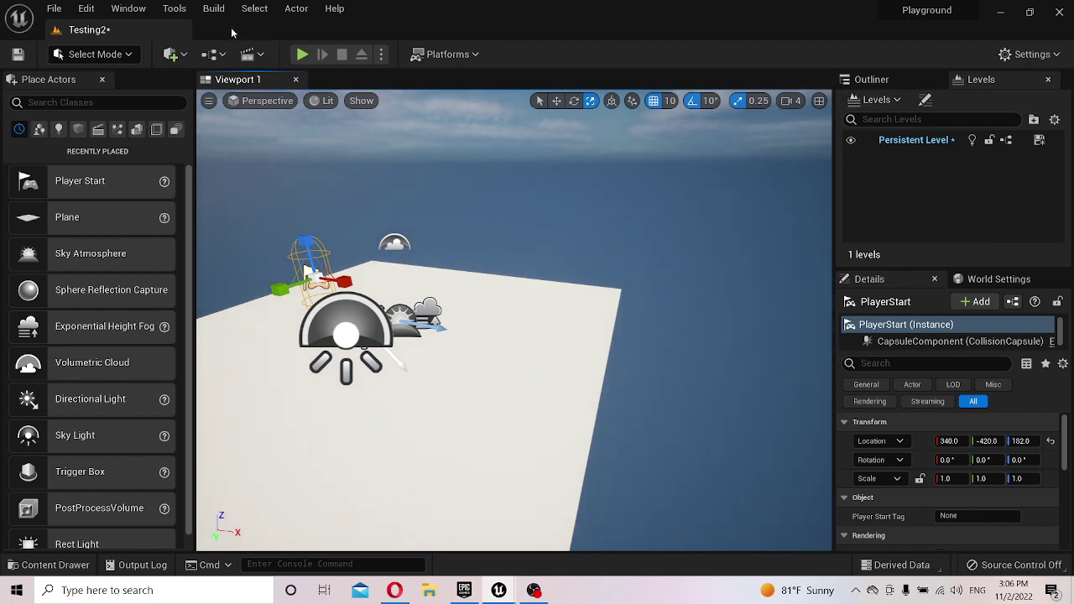
left_click(146, 8)
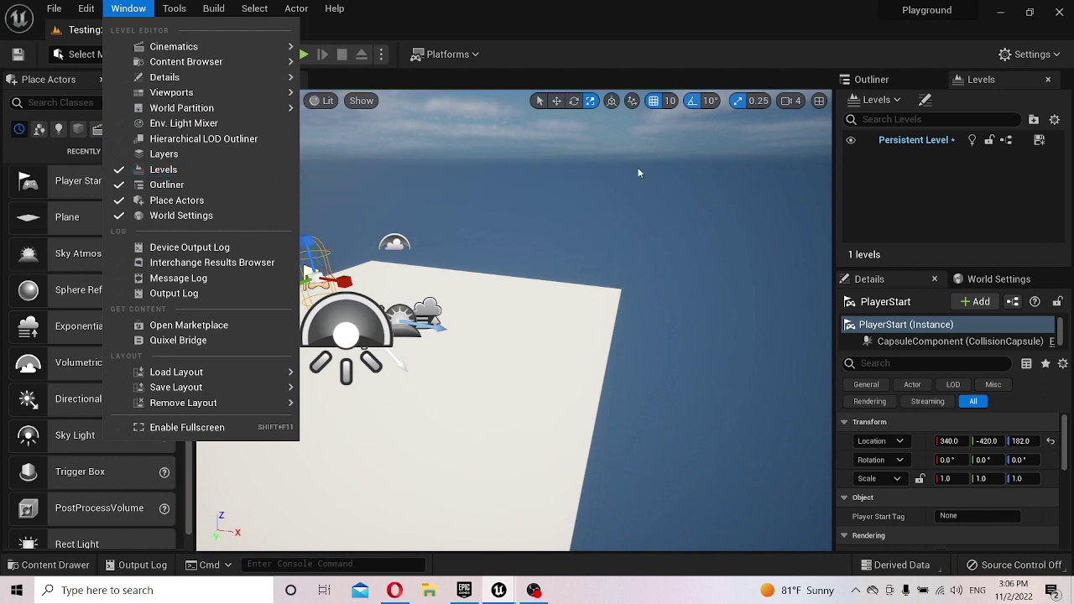
left_click(795, 182)
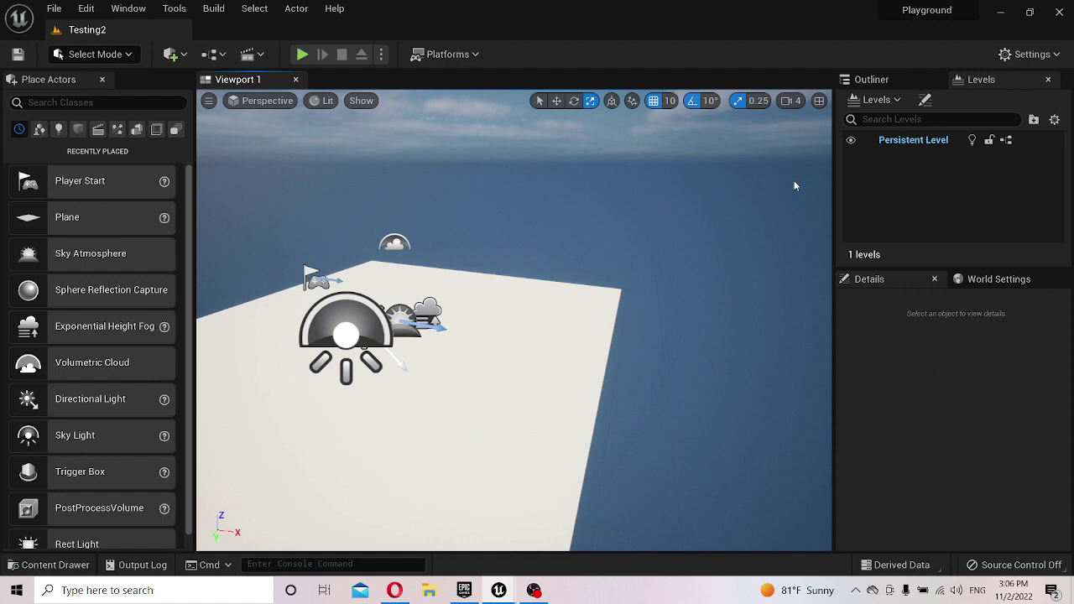
left_click(999, 286)
left_click(973, 304)
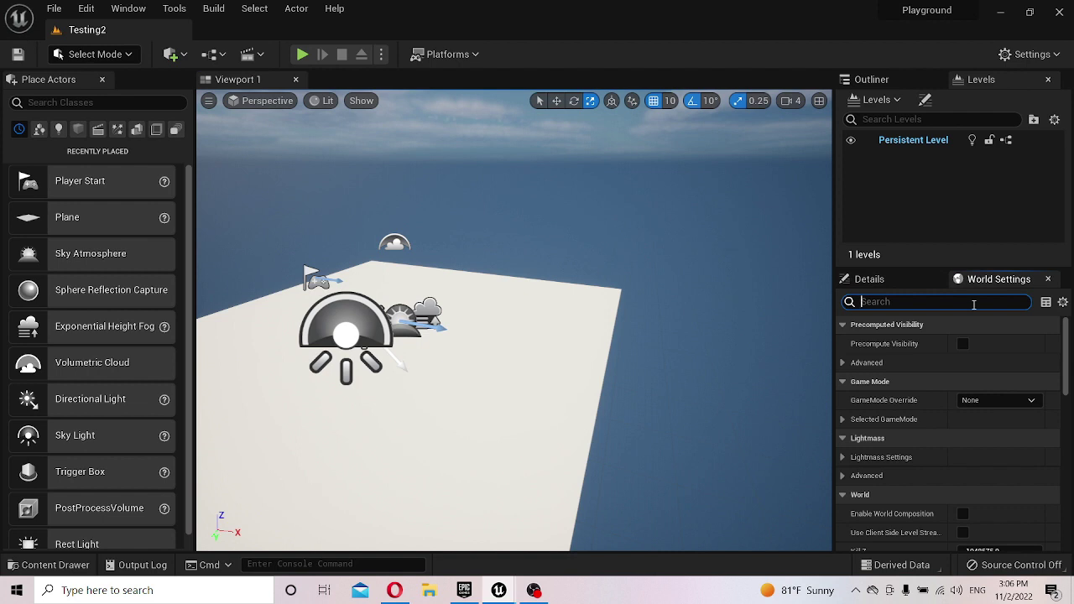
type("streami")
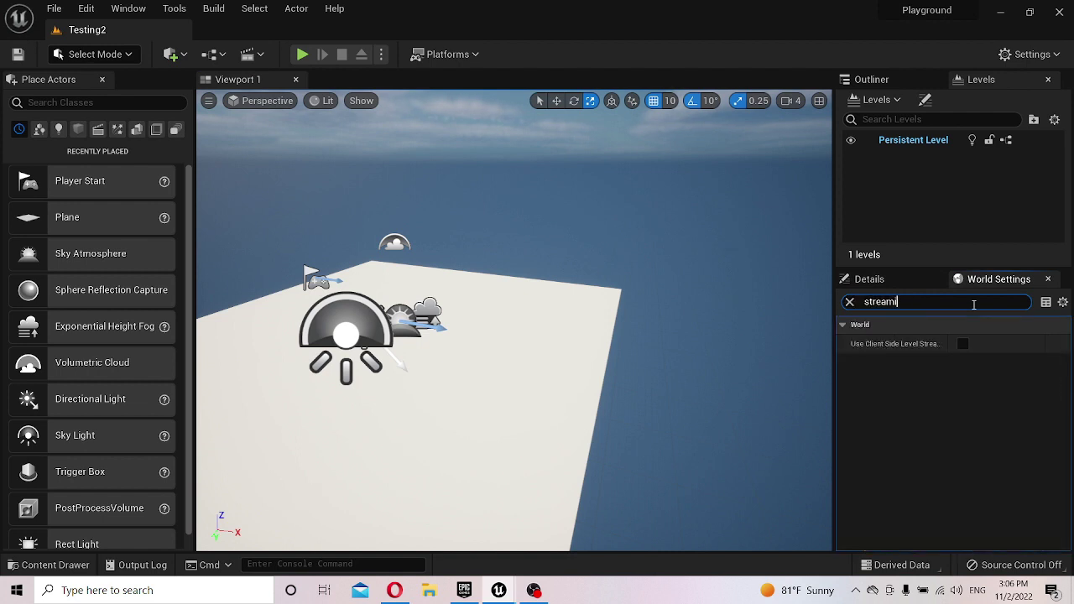
key("BackSpace")
key("BackSpace")
key("BackSpace")
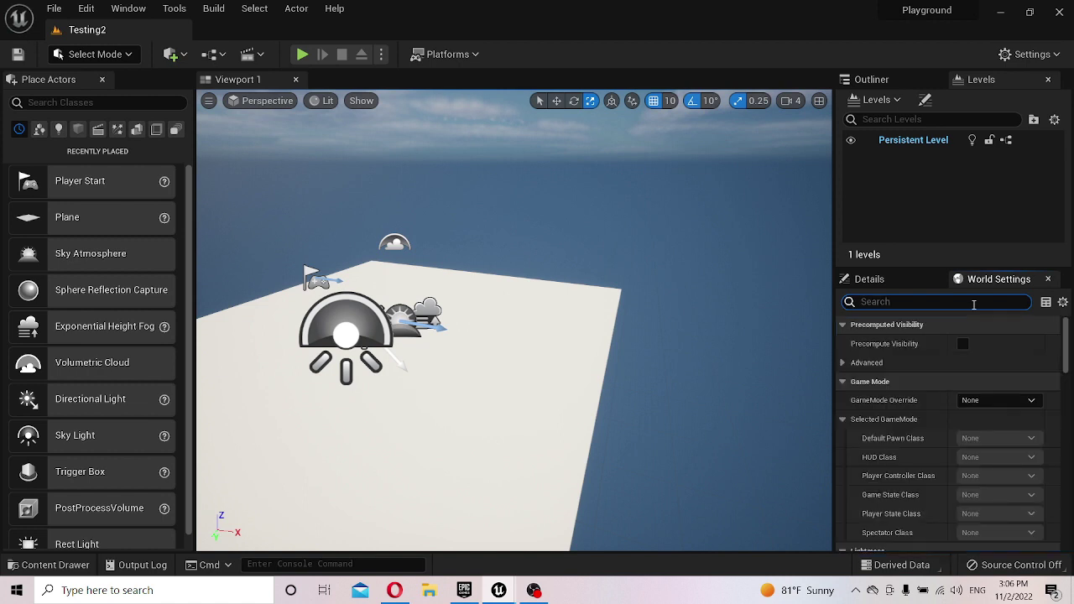
type("world")
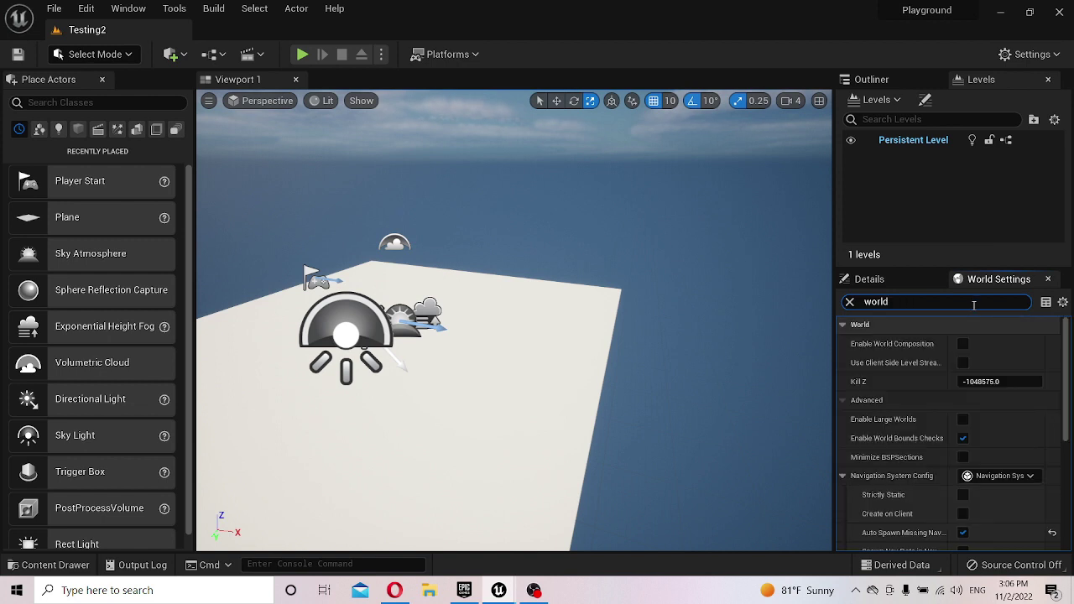
scroll(980, 377, "down", 3)
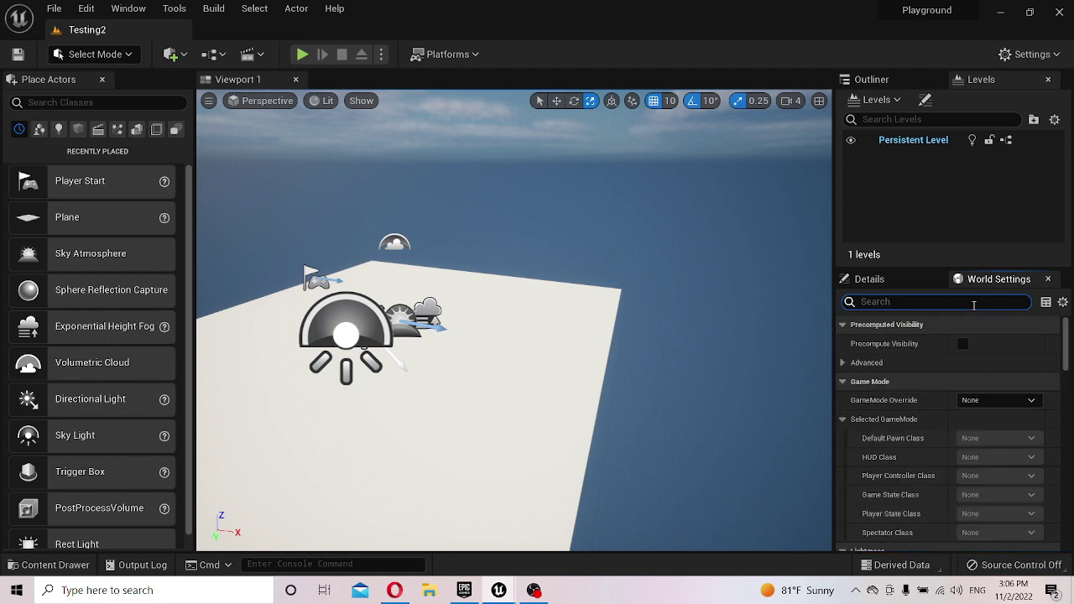
scroll(982, 395, "down", 2)
scroll(982, 396, "down", 3)
scroll(983, 400, "down", 2)
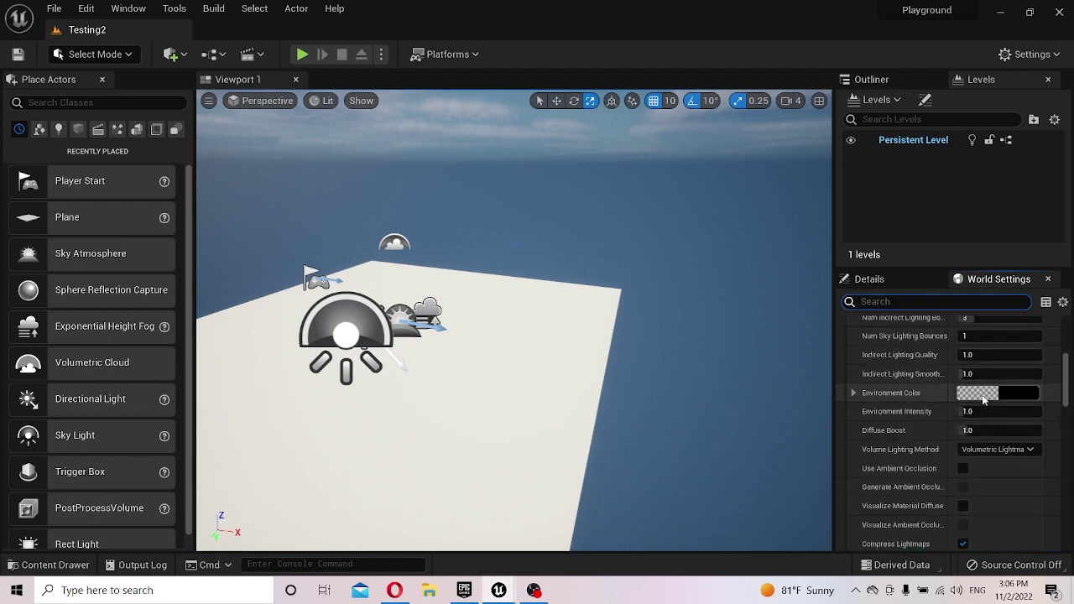
scroll(982, 400, "down", 3)
scroll(983, 400, "down", 3)
scroll(984, 399, "down", 2)
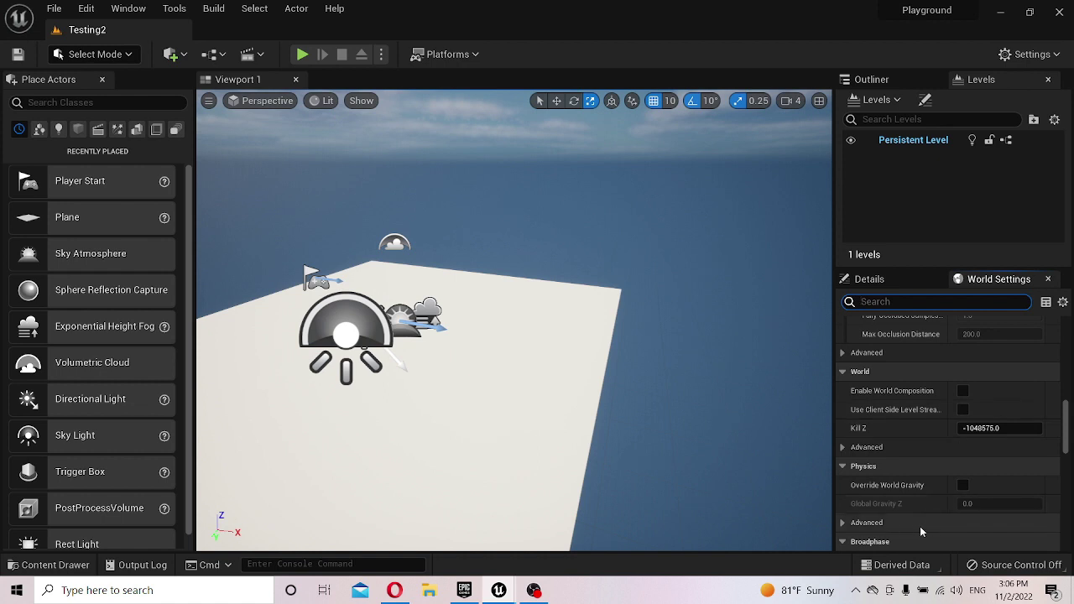
scroll(888, 503, "down", 4)
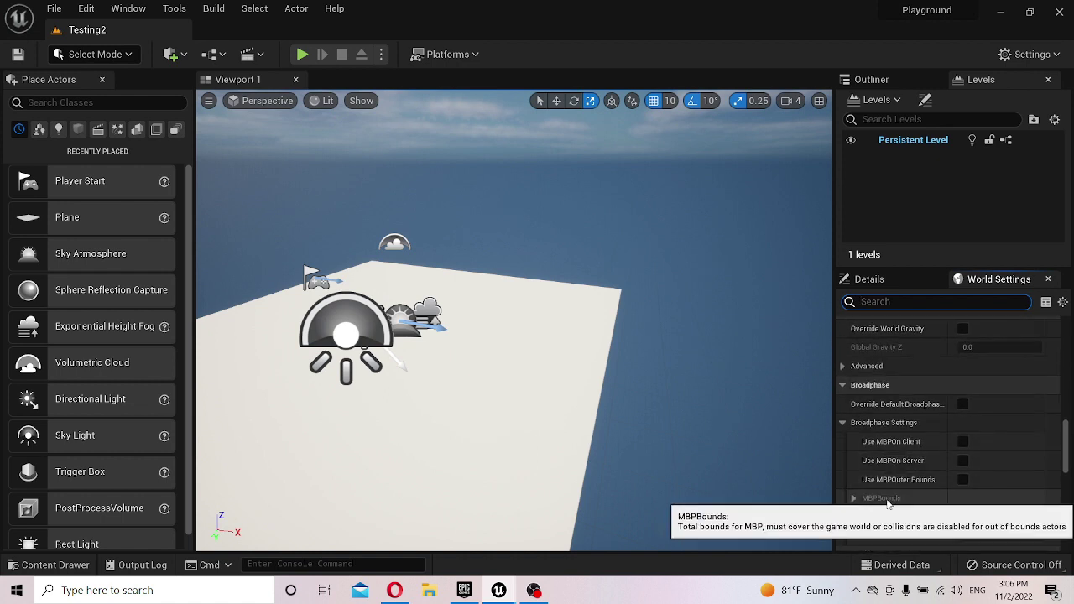
scroll(887, 490, "down", 1)
scroll(884, 469, "down", 1)
scroll(881, 443, "down", 2)
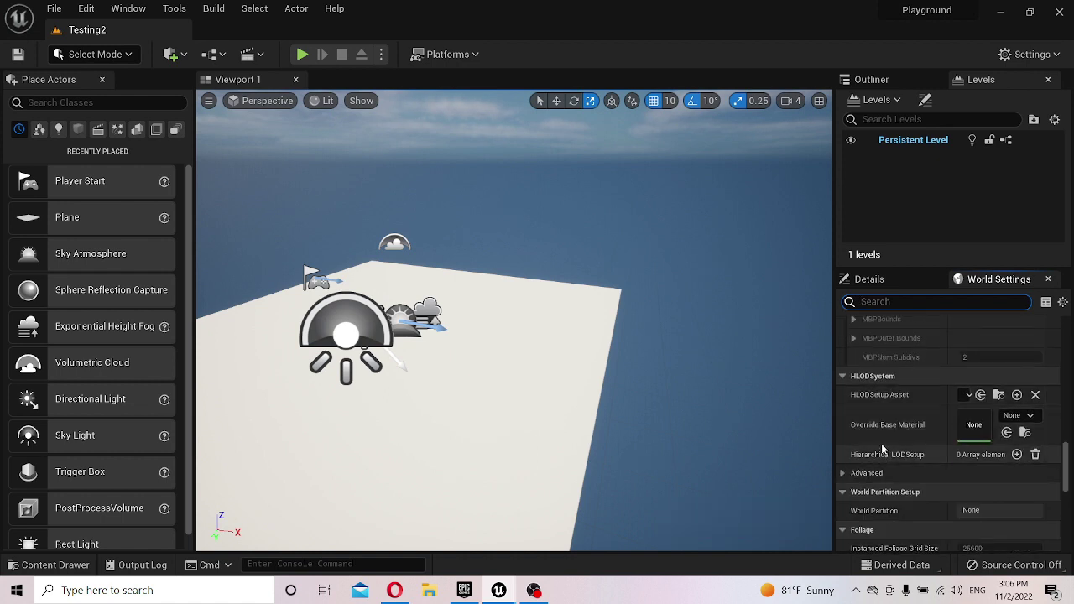
scroll(874, 436, "down", 1)
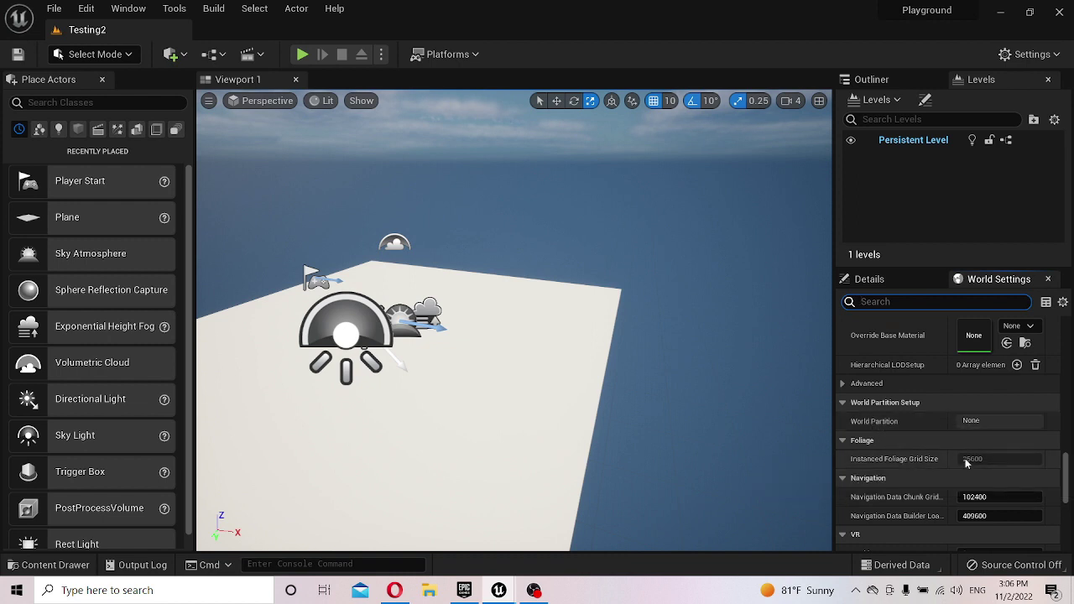
scroll(957, 460, "down", 3)
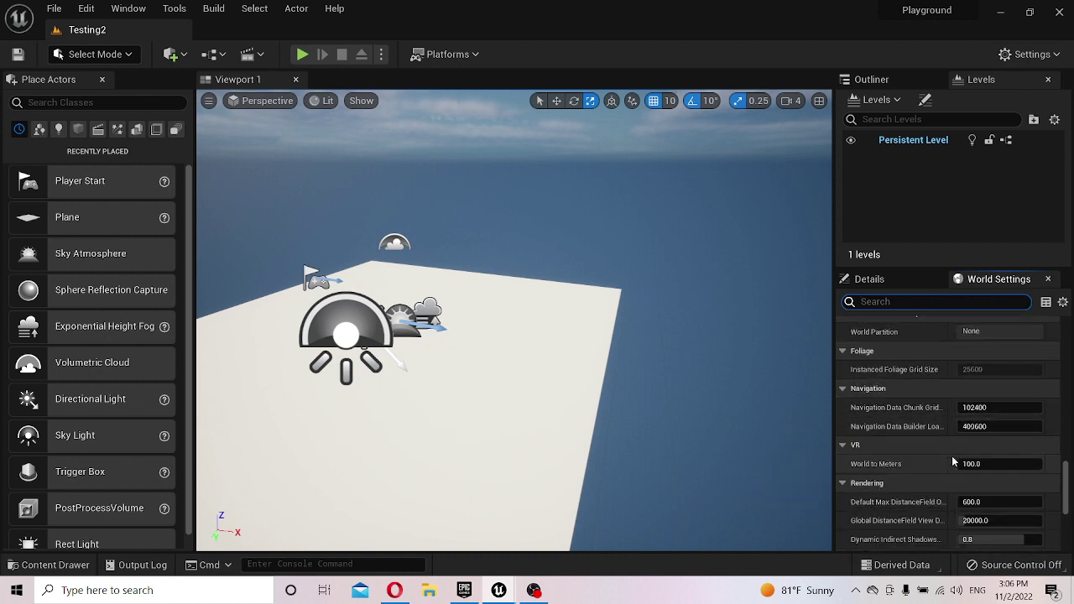
left_click(652, 229)
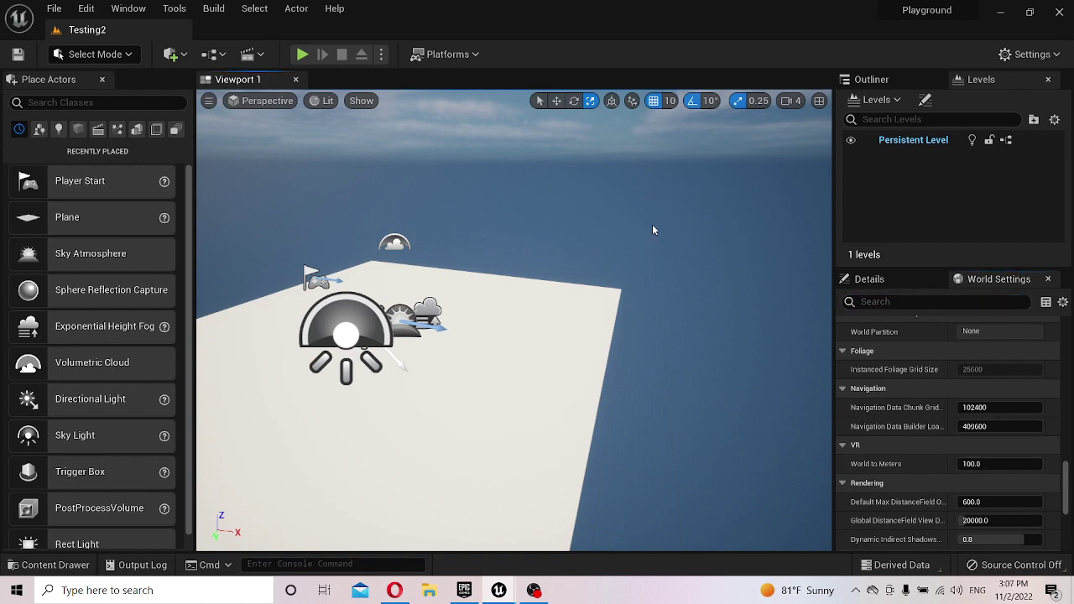
- Create a Basic-template sublevel from the Levels panel and save it as Terrain1
left_click(895, 101)
left_click(923, 153)
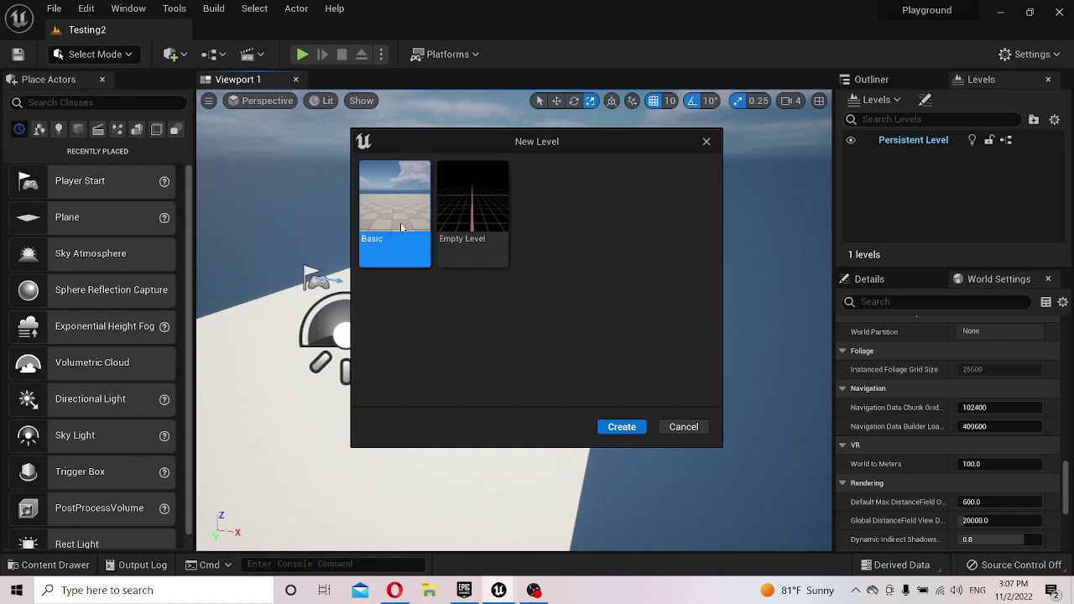
left_click(622, 427)
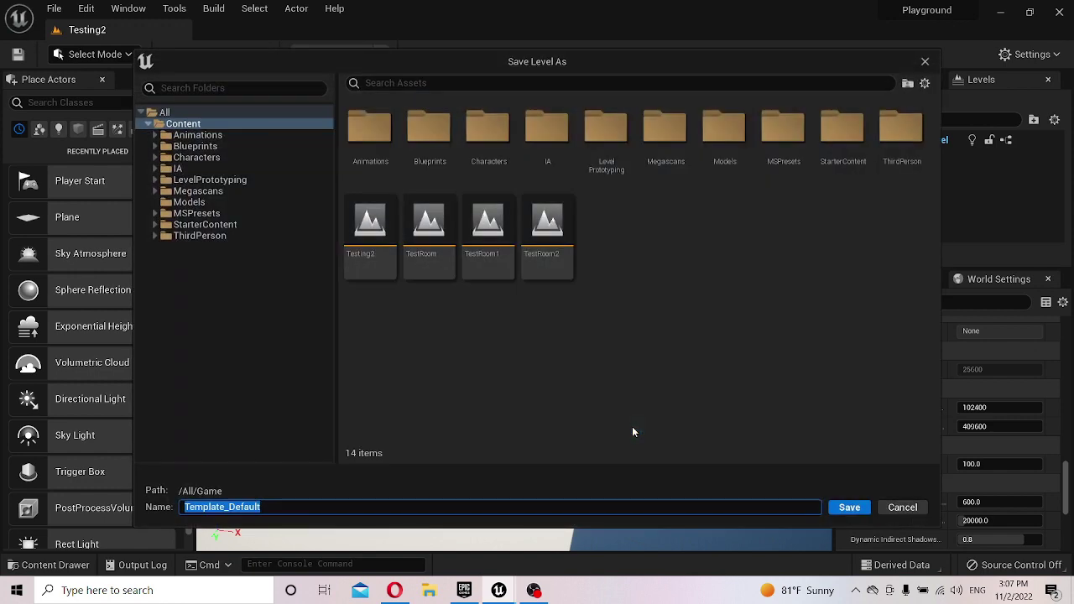
type("Terrain1")
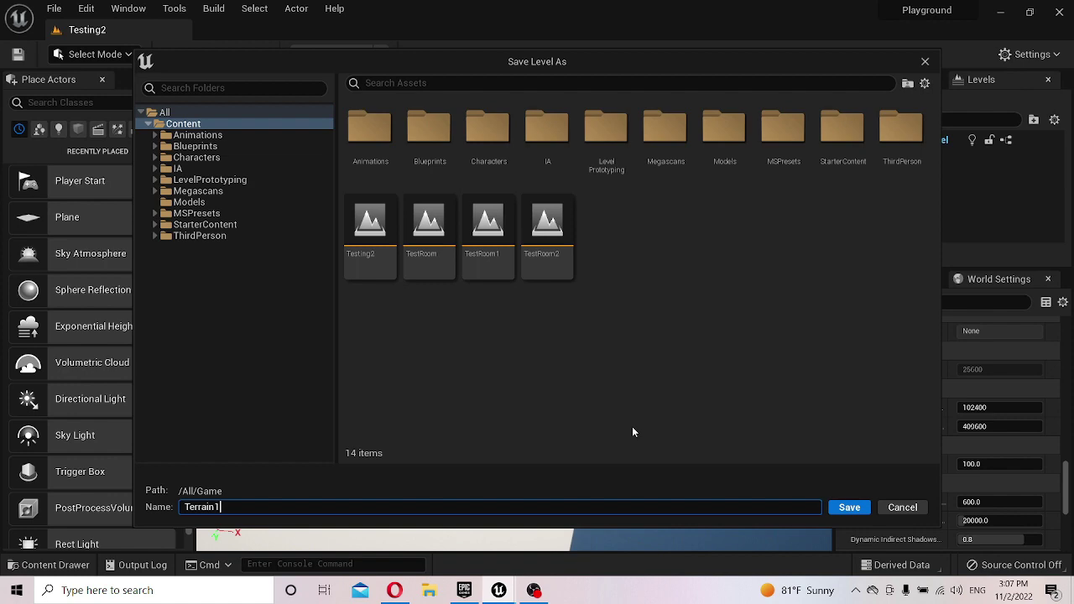
key("Return")
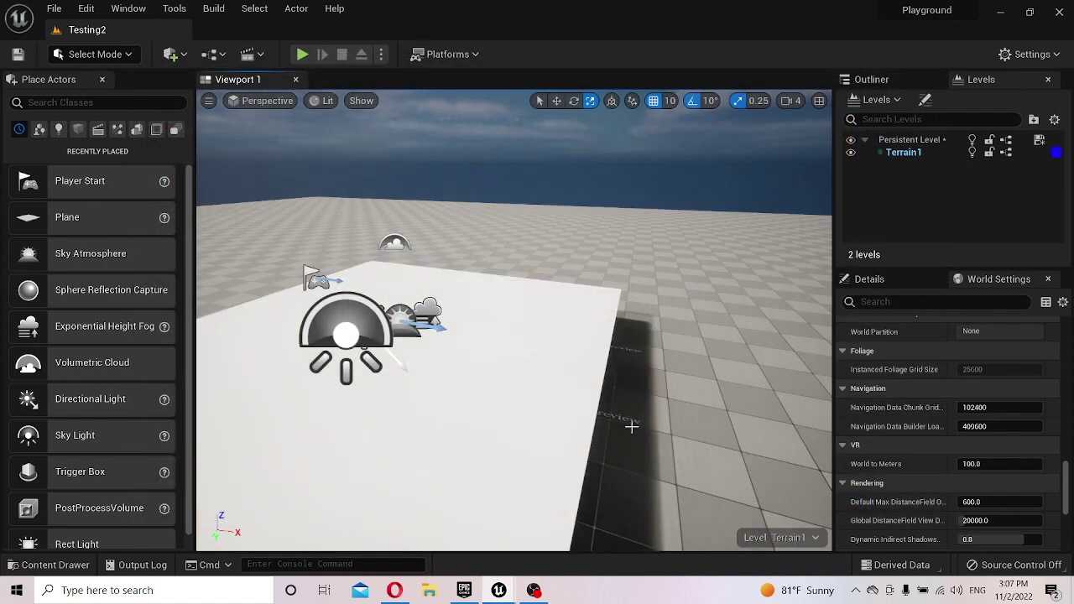
- Make the Persistent Level current and playtest the level
right_click_drag(204, 411, 204, 411)
left_click(578, 303)
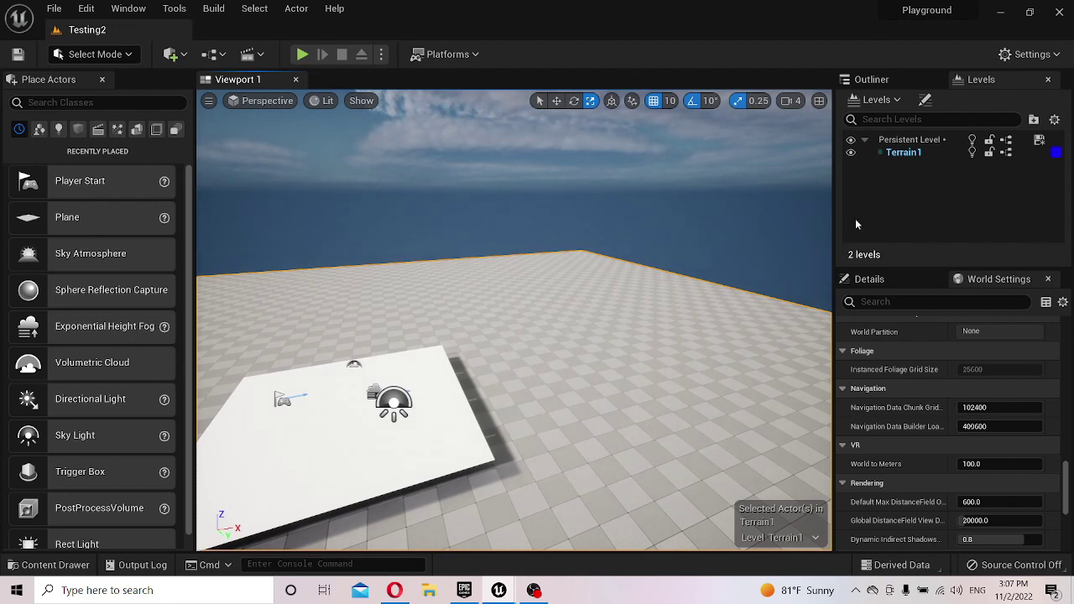
double_click(914, 141)
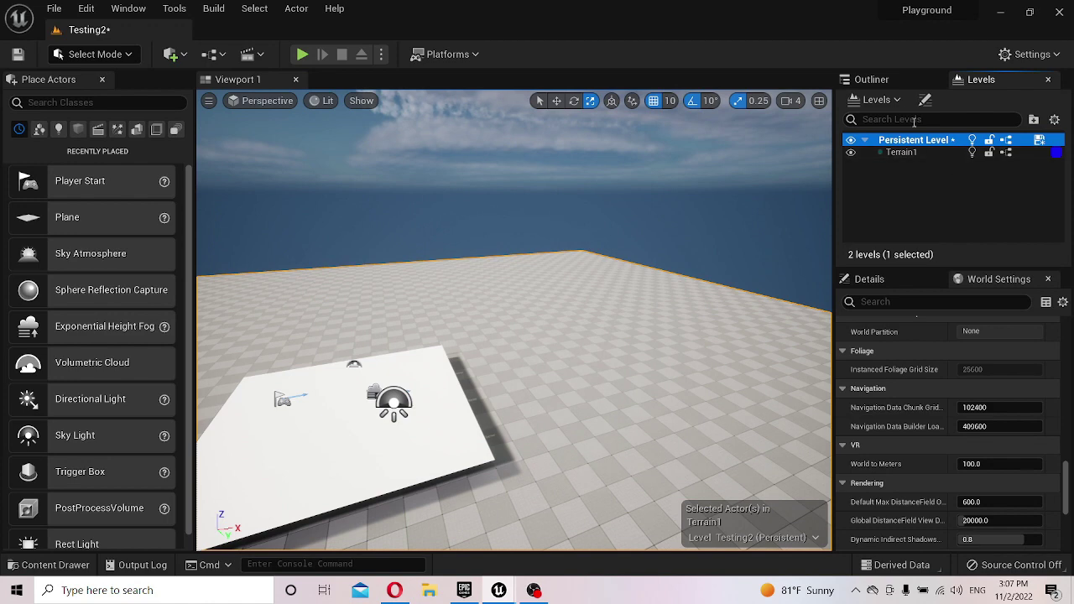
left_click(302, 54)
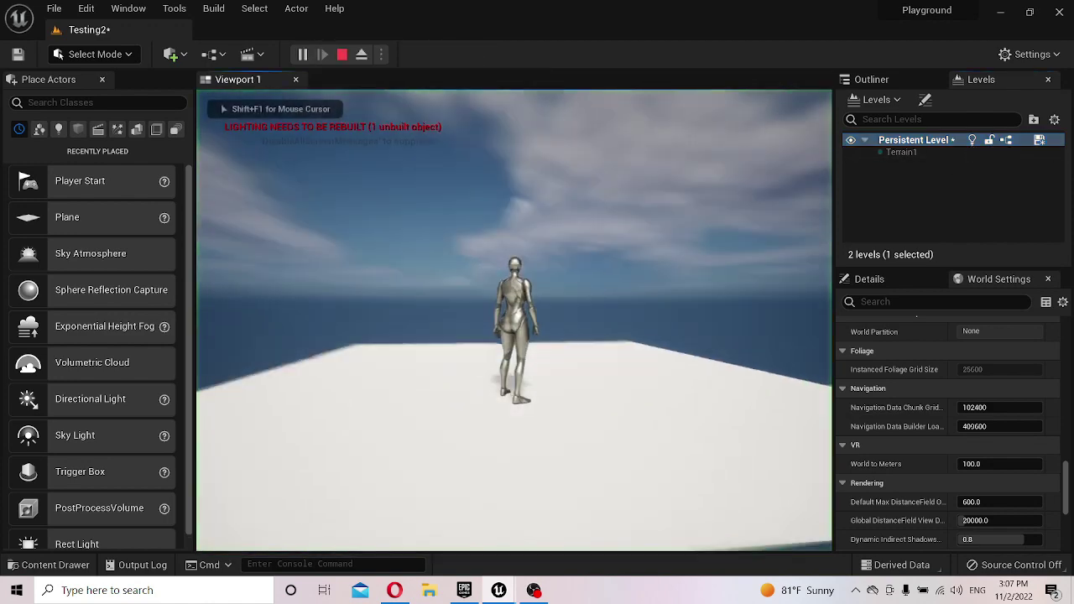
key("Escape")
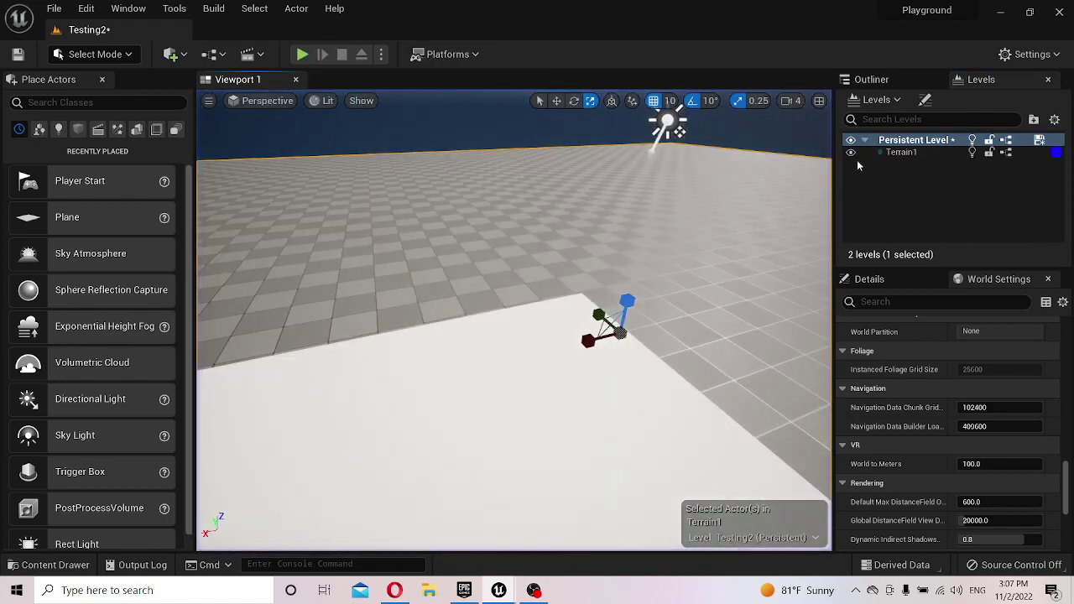
- Make Terrain1 current and playtest again, then stop the session
double_click(901, 153)
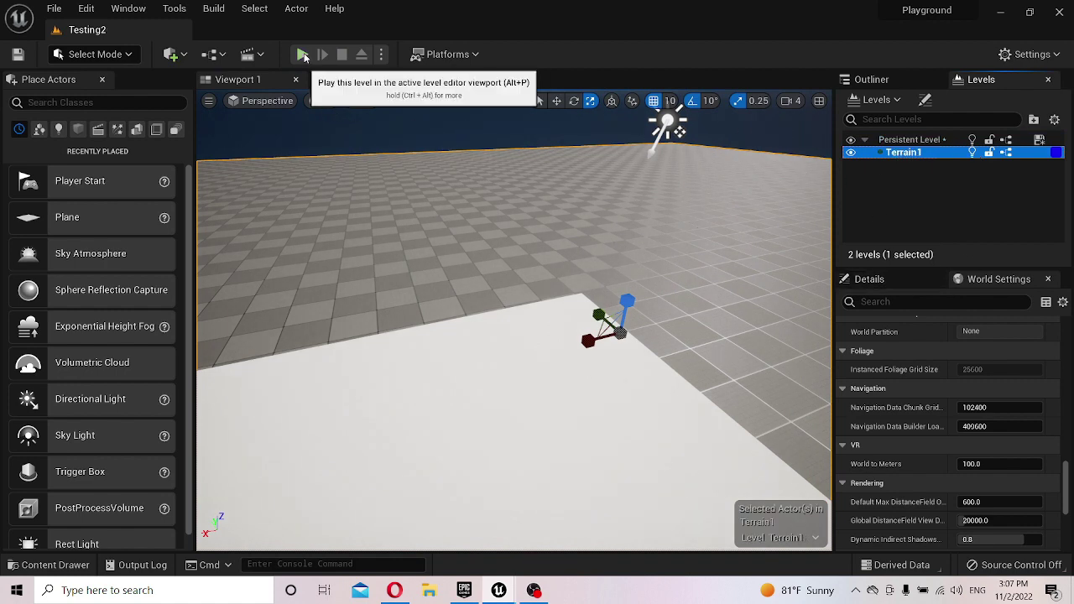
left_click(303, 53)
left_click(907, 140)
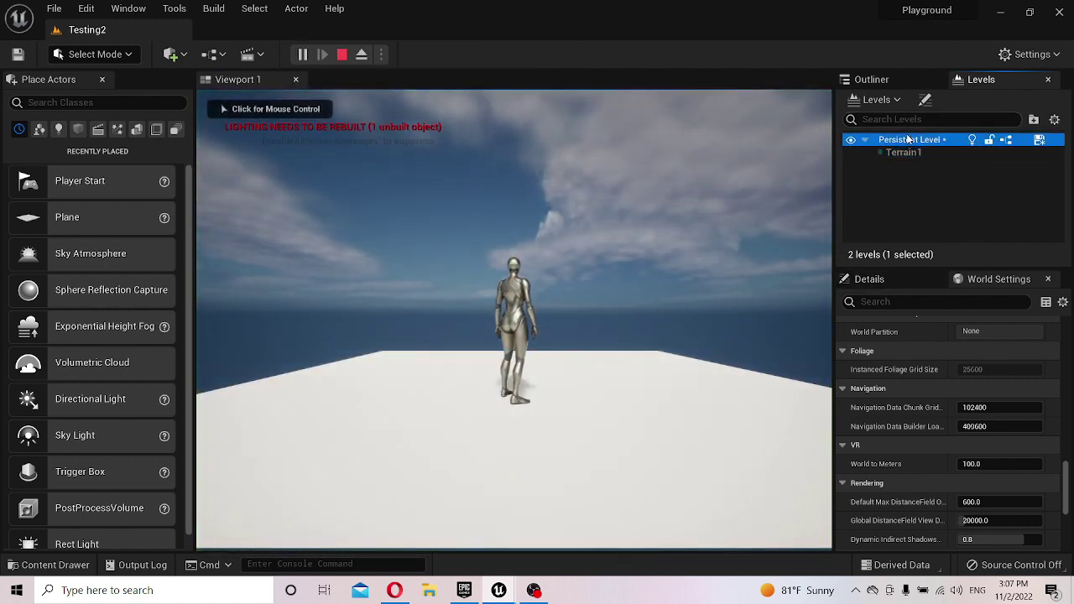
left_click(342, 53)
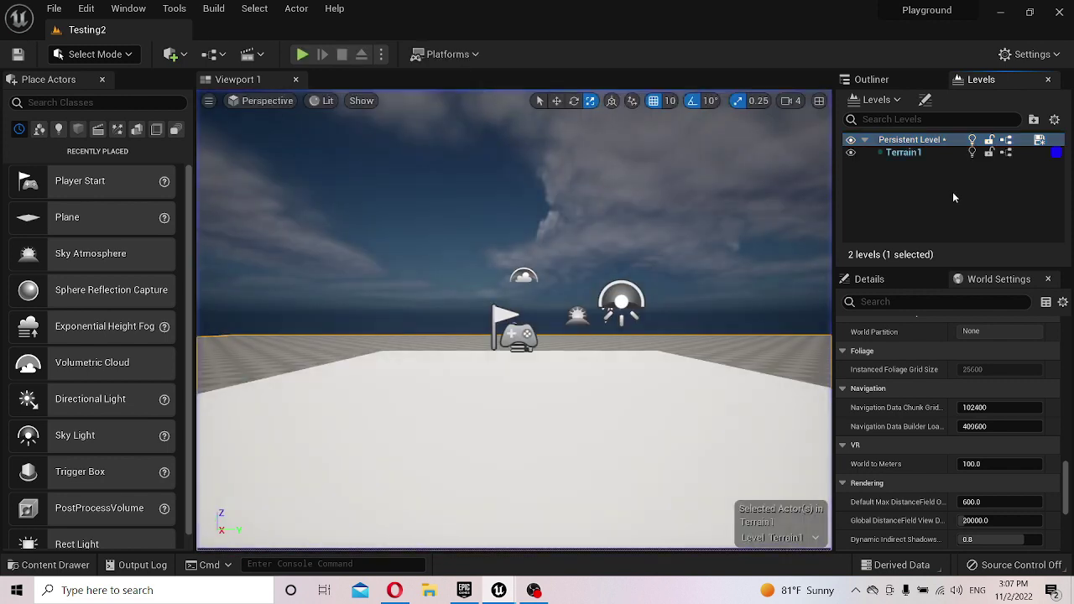
- Change Terrain1's streaming method to Always Loaded from the Levels panel
right_click(928, 153)
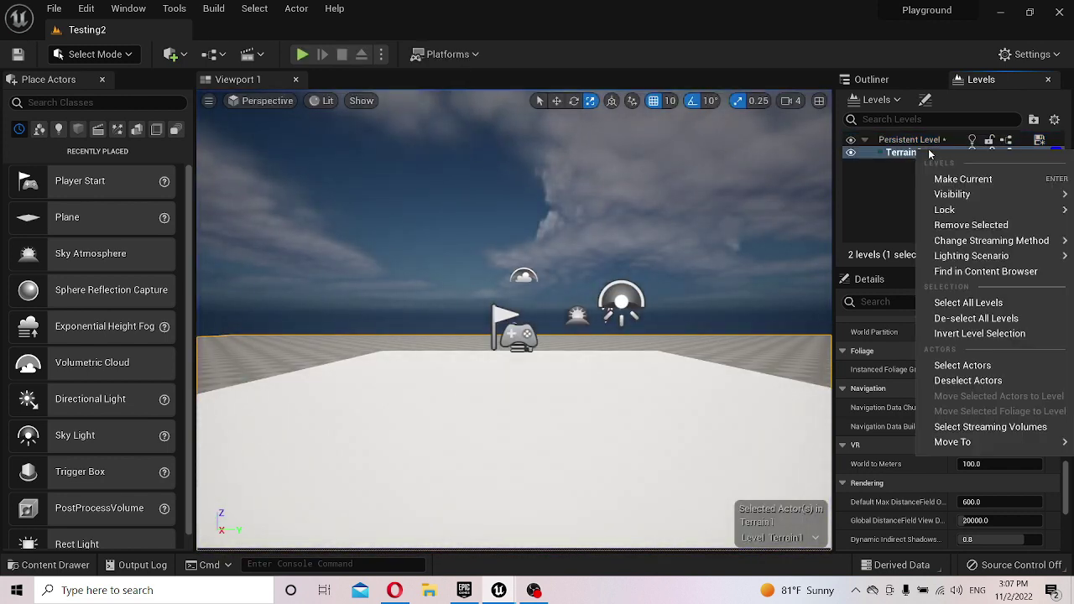
mouse_move(996, 250)
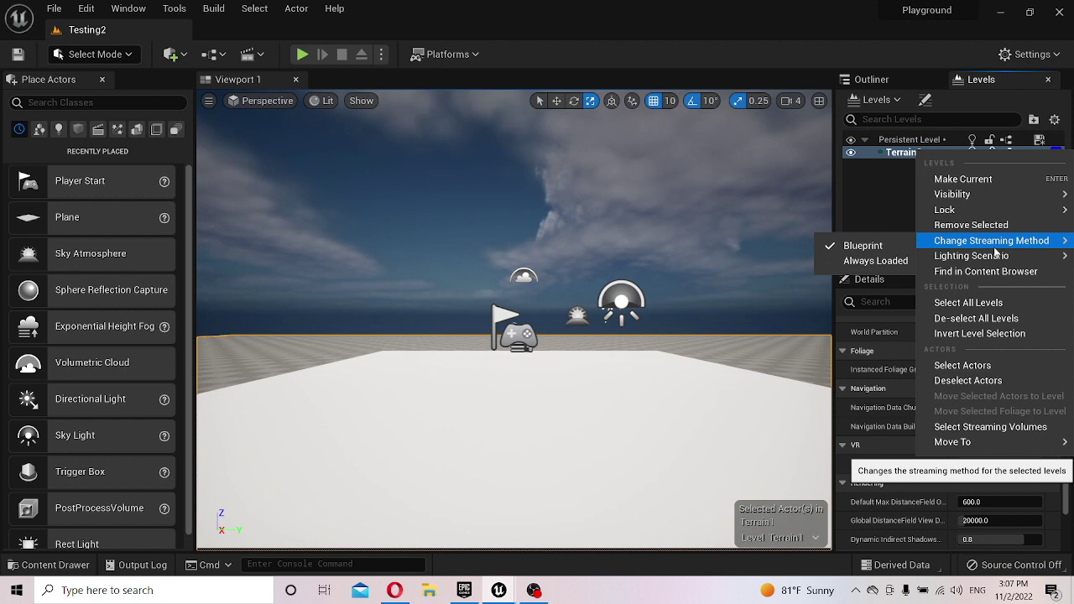
left_click(892, 262)
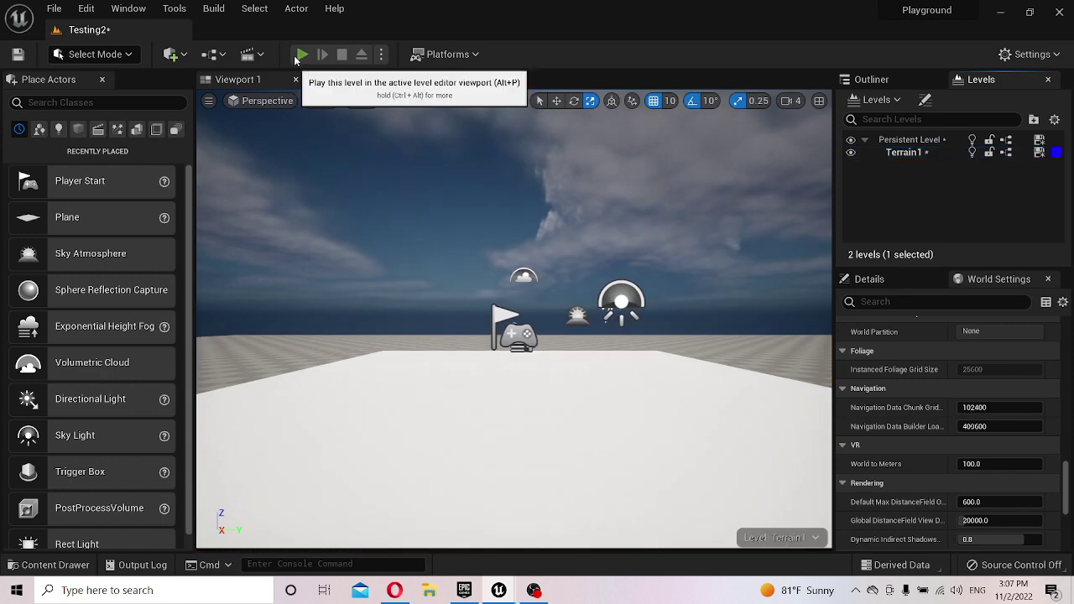
- Playtest the level, running the character across the floor and back
left_click(302, 54)
left_click(387, 125)
key("w")
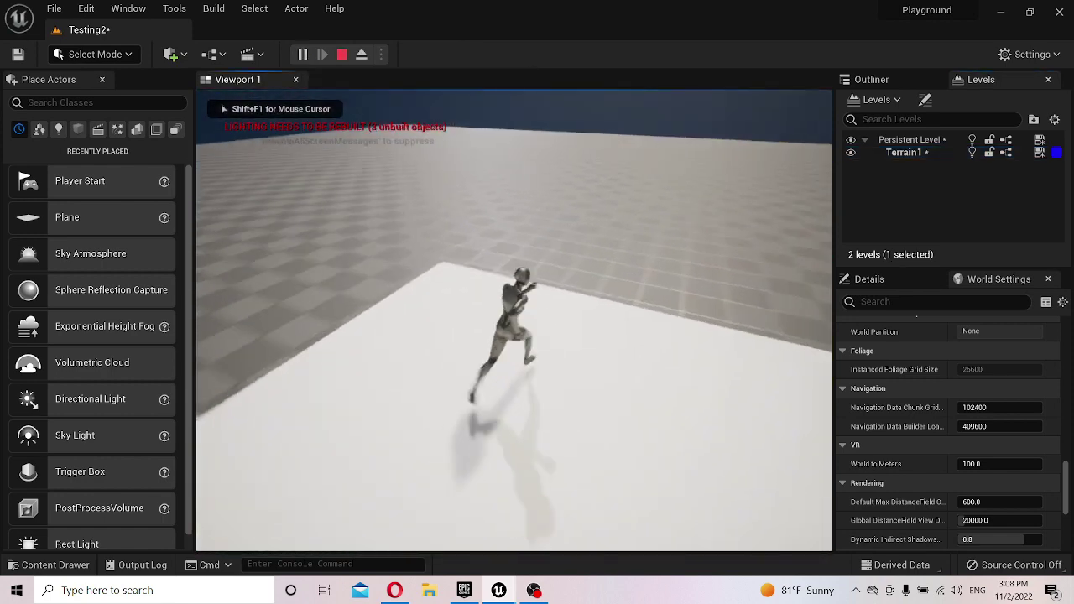
key("w")
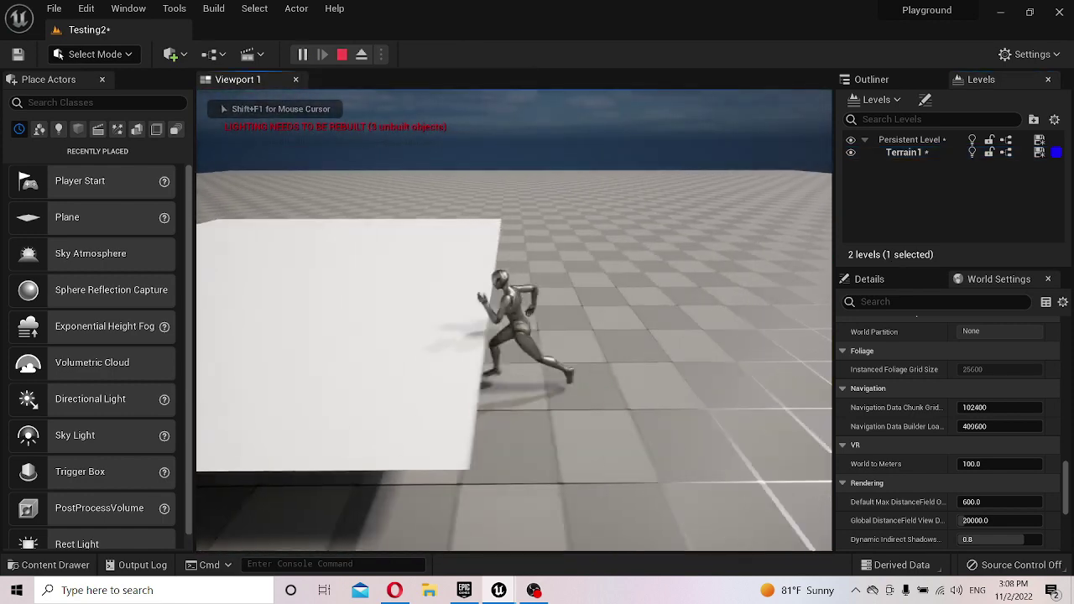
key("s")
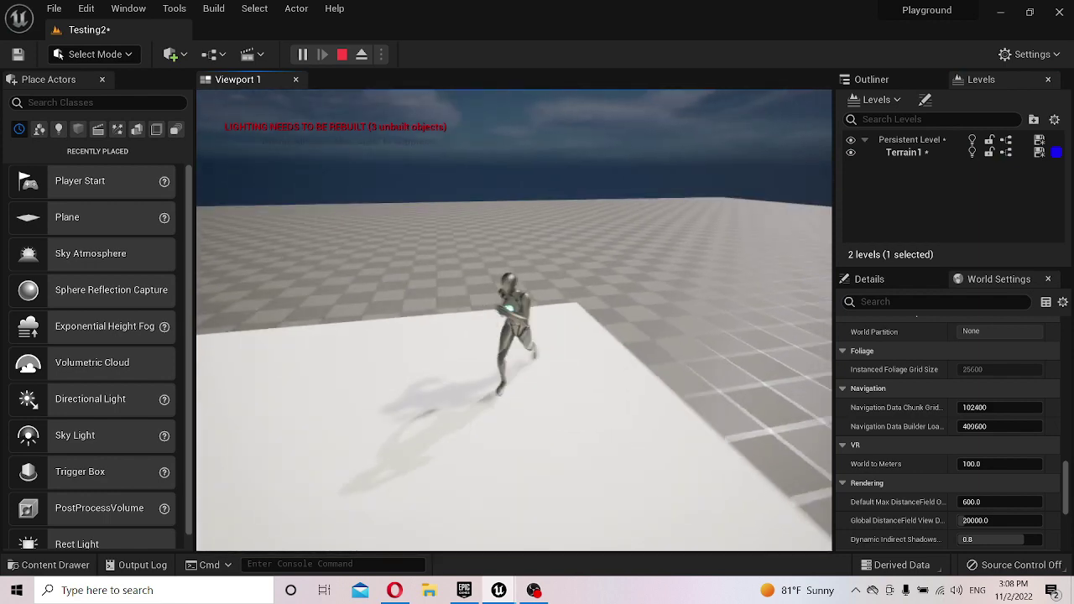
key("Escape")
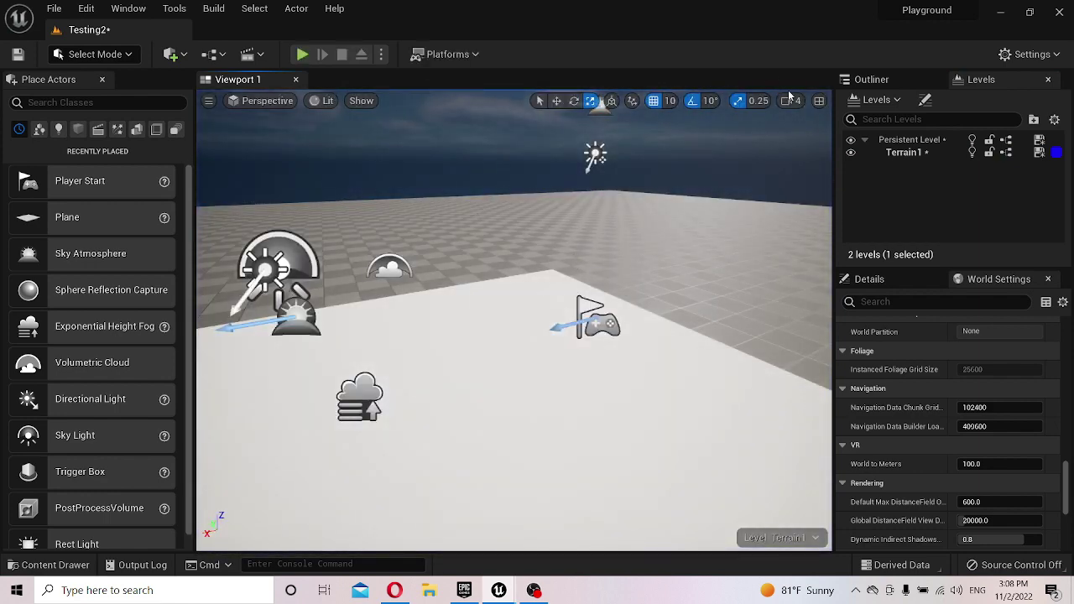
- Make Terrain1 the current level and delete its checkered floor
double_click(906, 140)
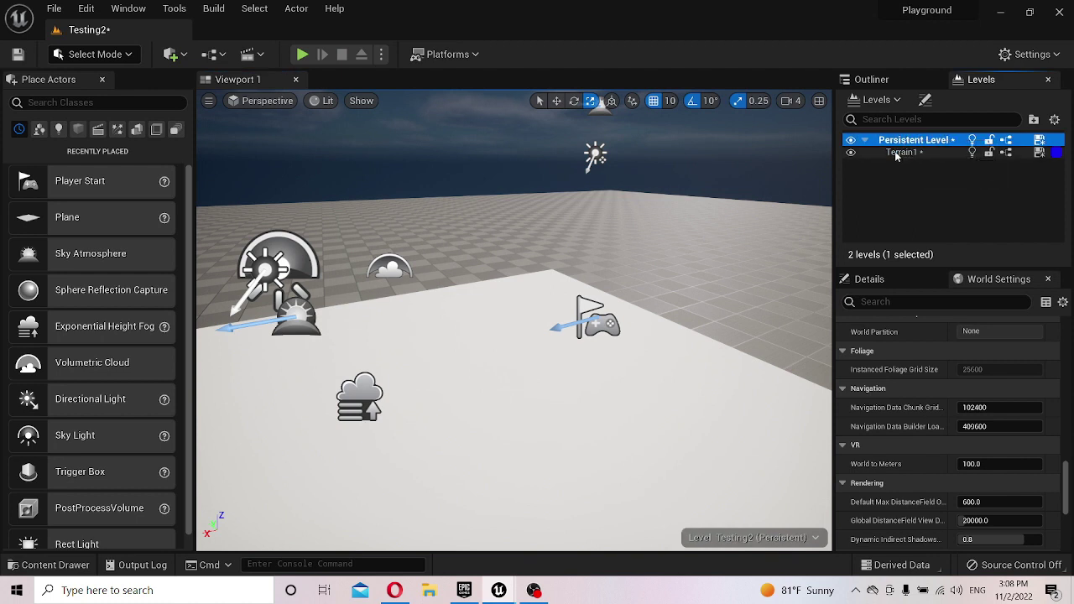
right_click(896, 153)
left_click(952, 181)
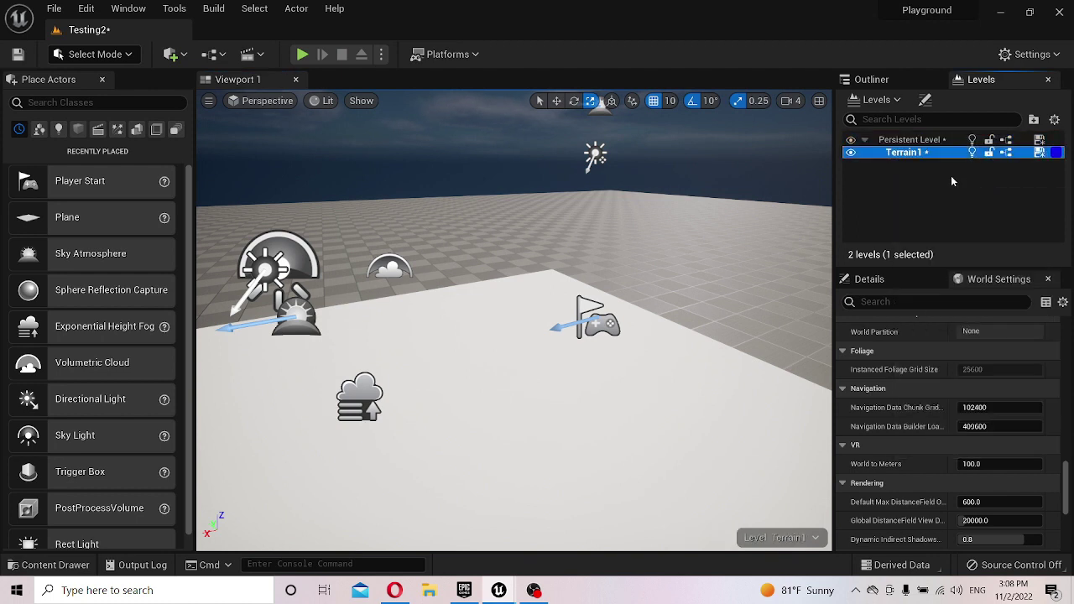
left_click(687, 235)
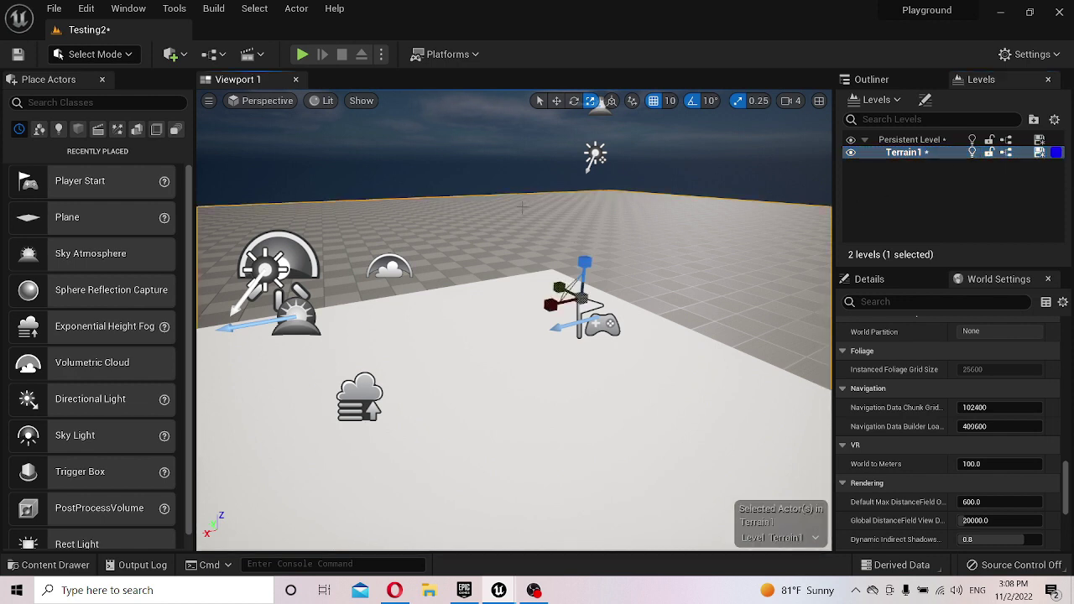
key("Delete")
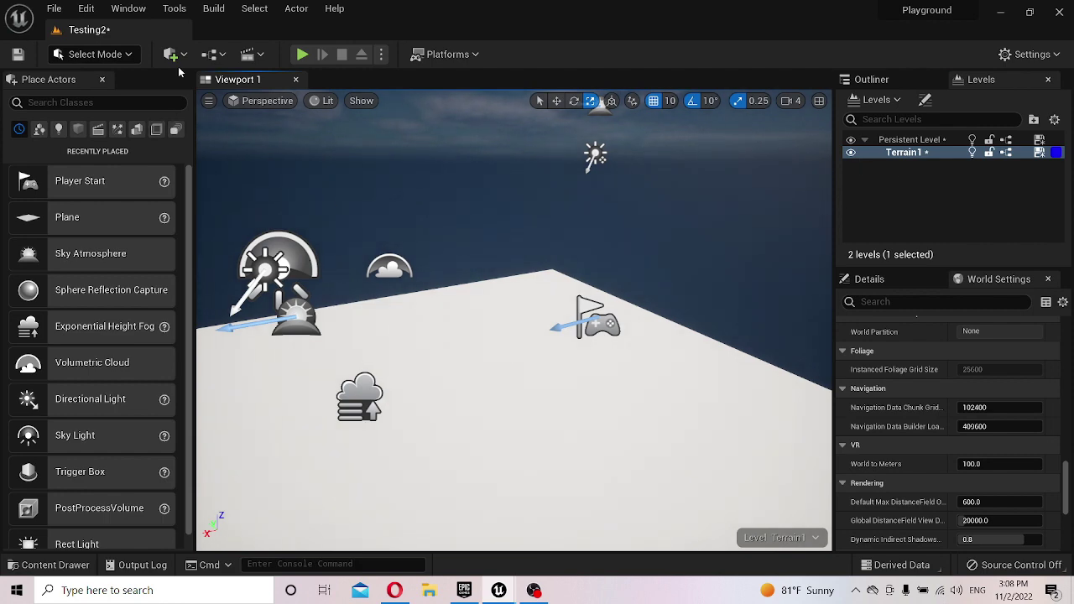
key("ctrl+space")
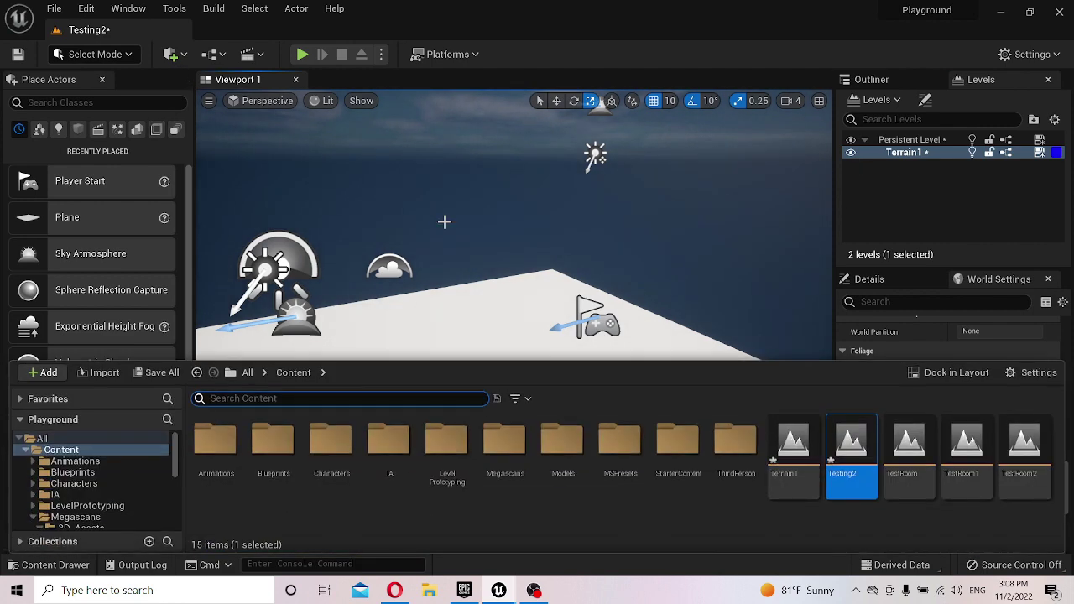
key("alt+Tab")
key("alt+Tab")
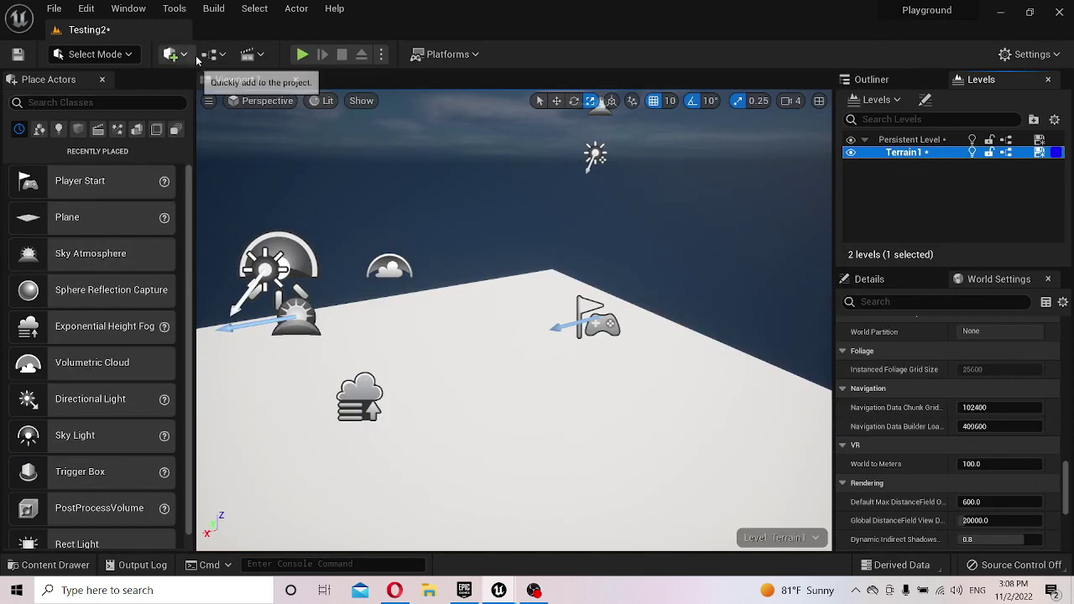
- Open Quixel Bridge, go to Home > 3D Assets, and maximize the window
left_click(171, 54)
left_click(222, 108)
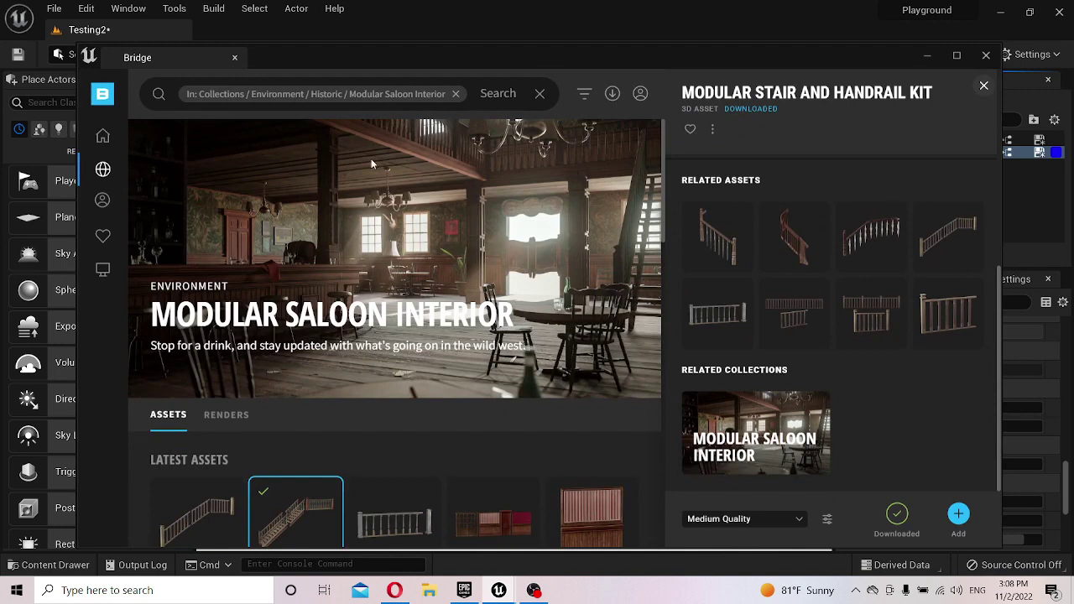
mouse_move(105, 172)
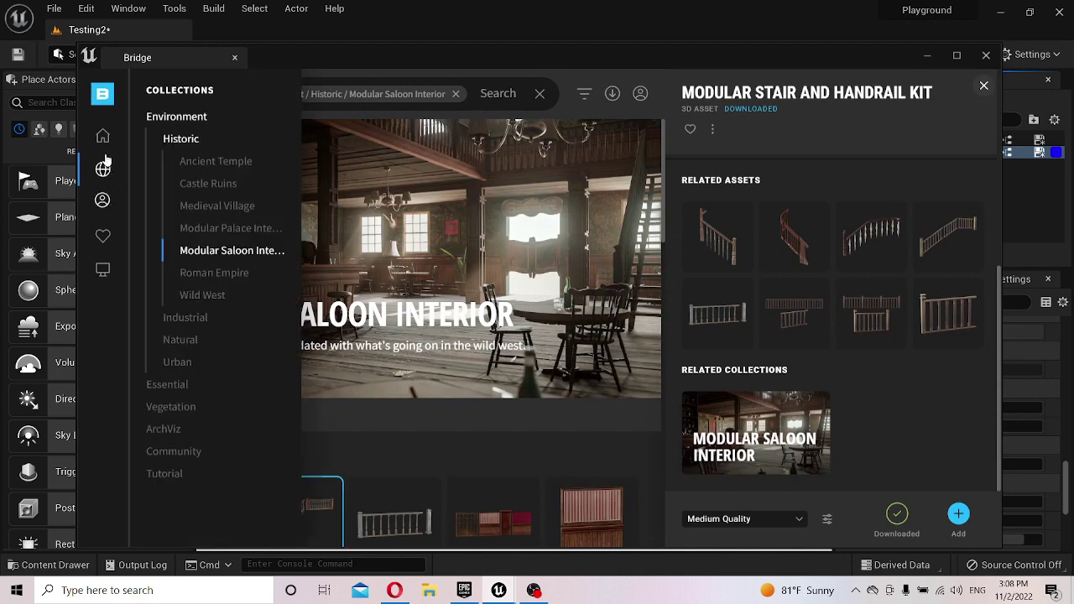
left_click(104, 138)
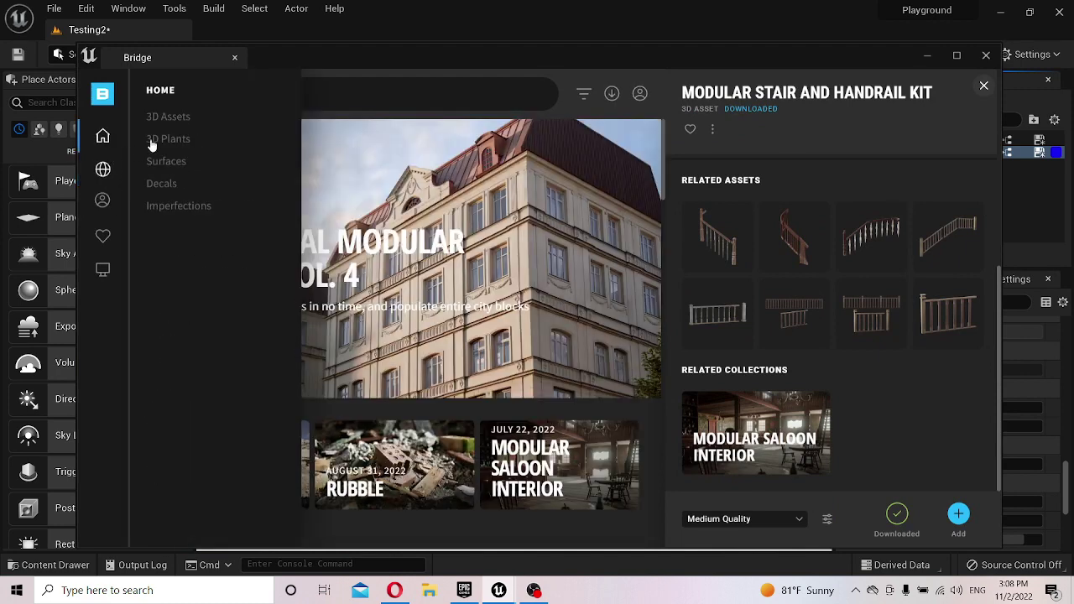
left_click(177, 118)
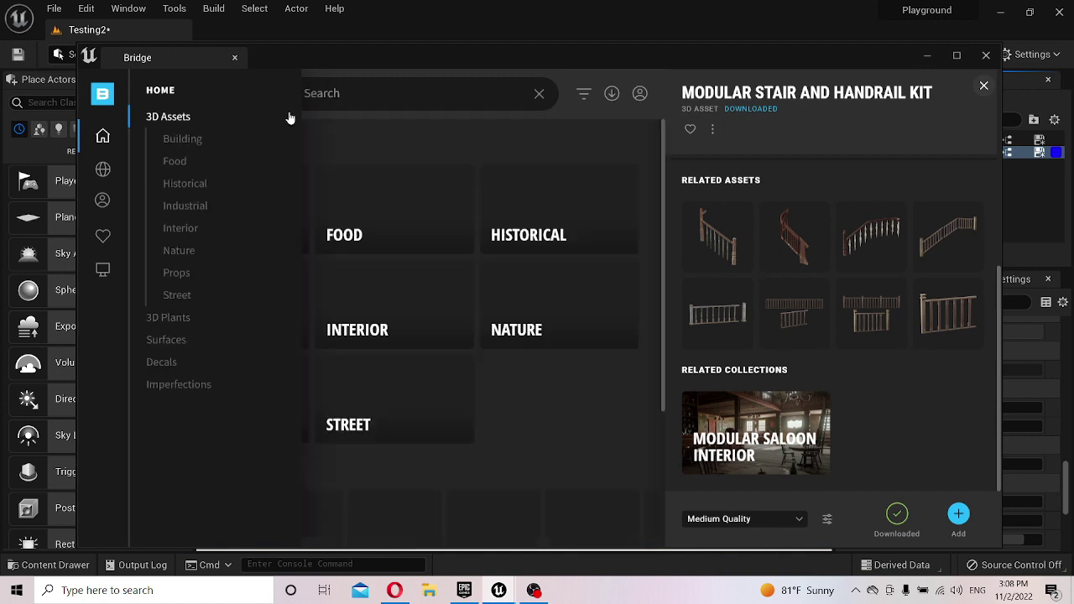
scroll(434, 272, "down", 3)
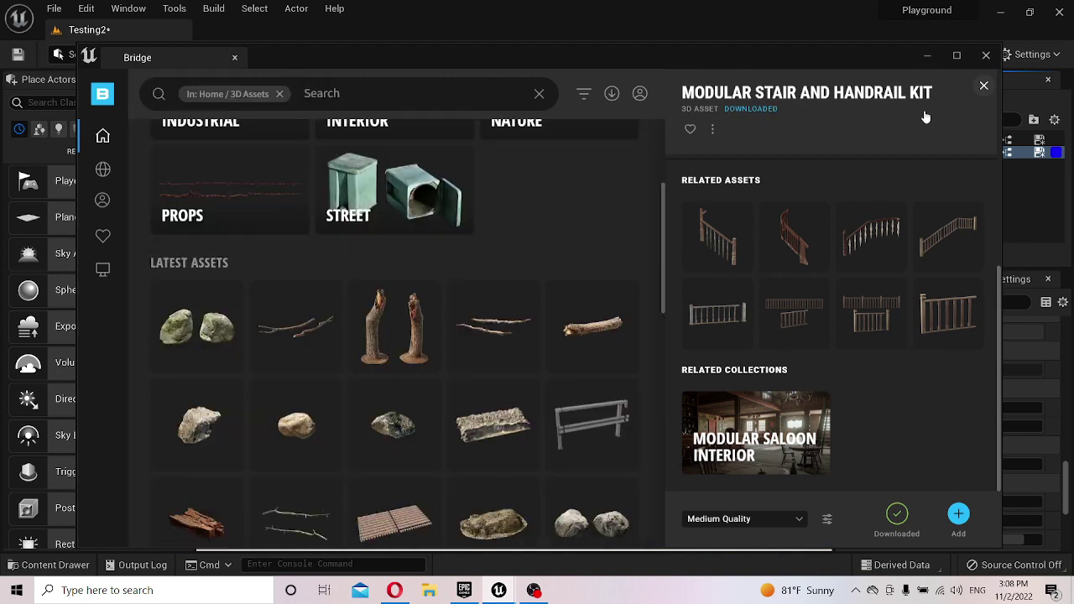
left_click(963, 57)
scroll(412, 249, "up", 1)
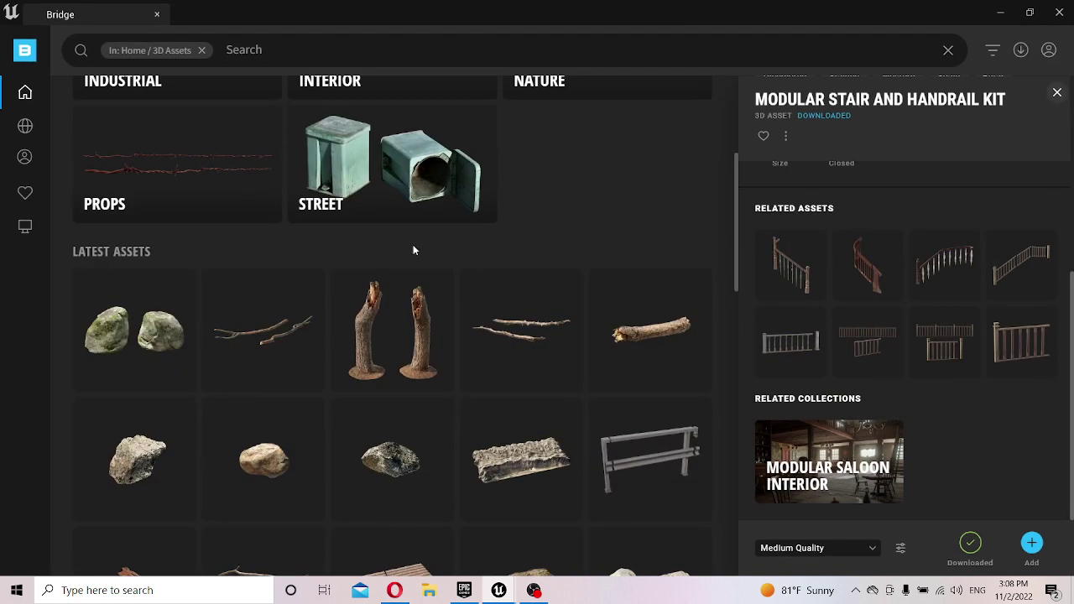
scroll(297, 193, "up", 3)
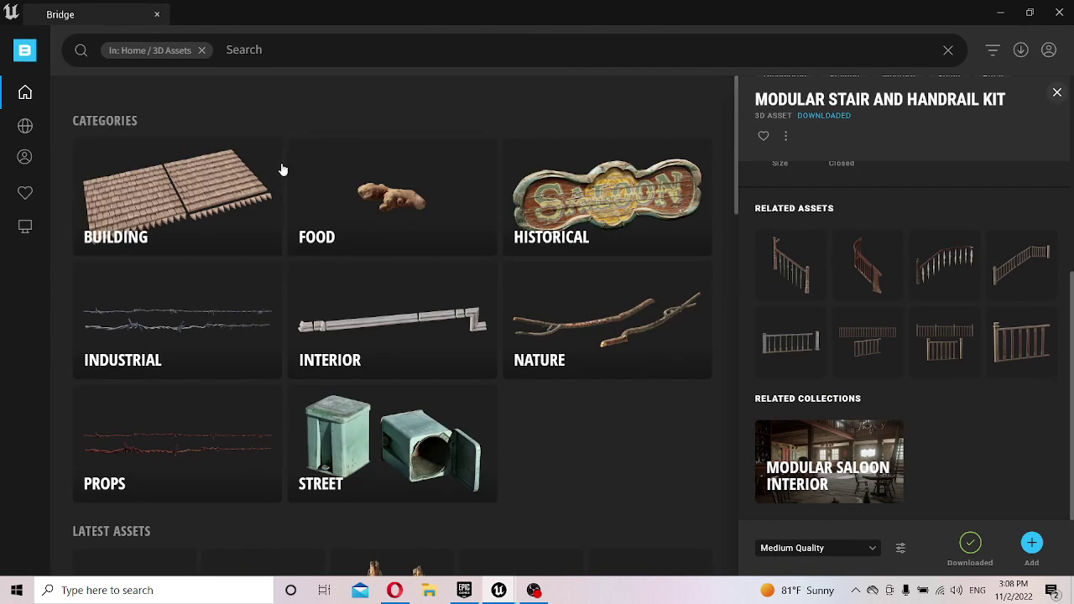
- Browse Nature > Snow assets and close the stair kit details panel
mouse_move(29, 99)
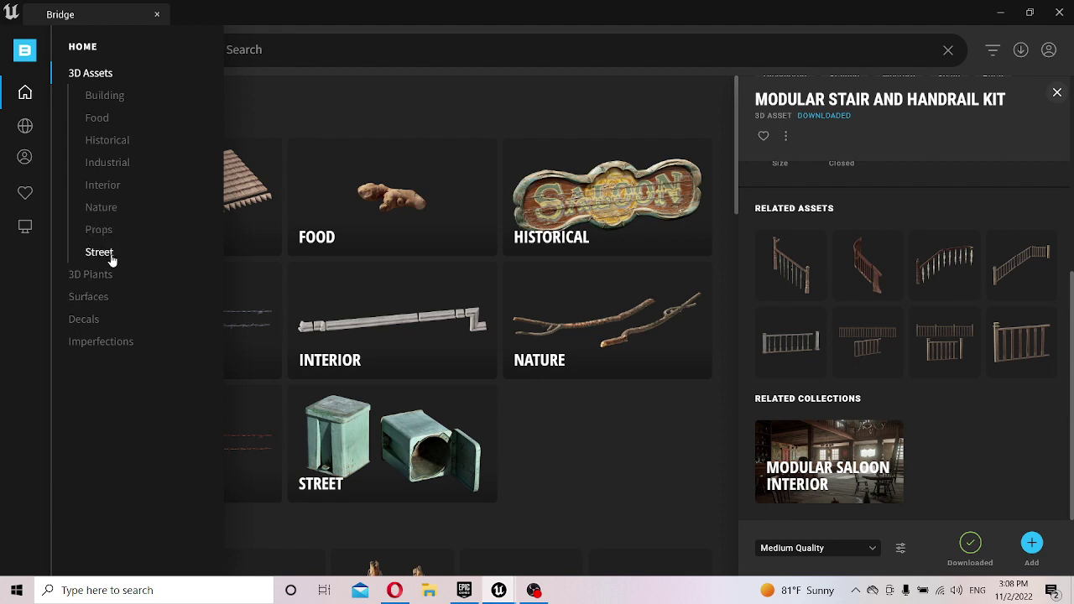
left_click(106, 213)
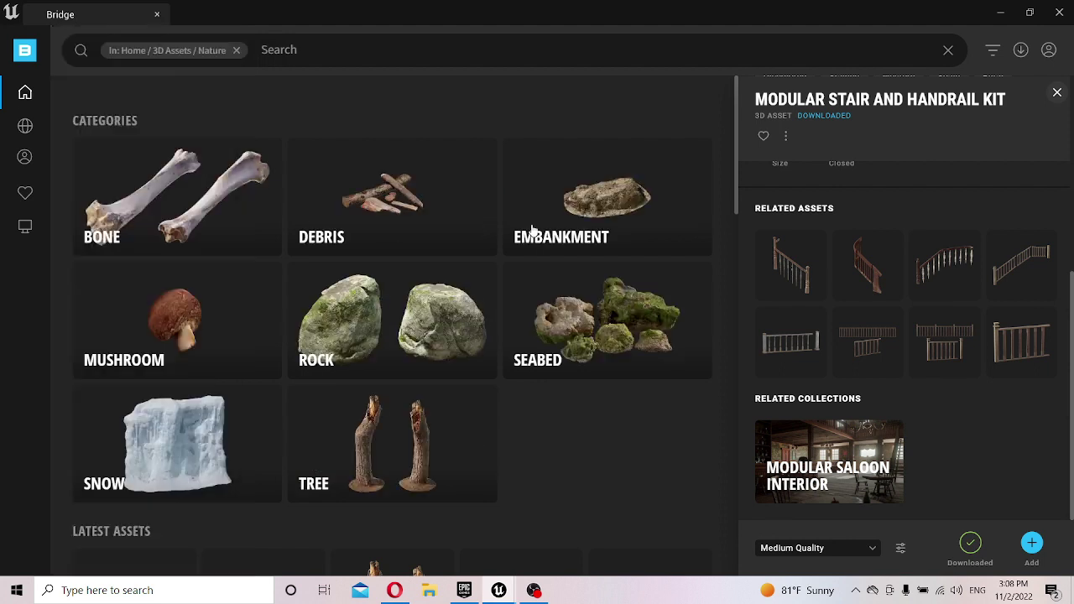
scroll(346, 364, "down", 2)
scroll(193, 286, "down", 2)
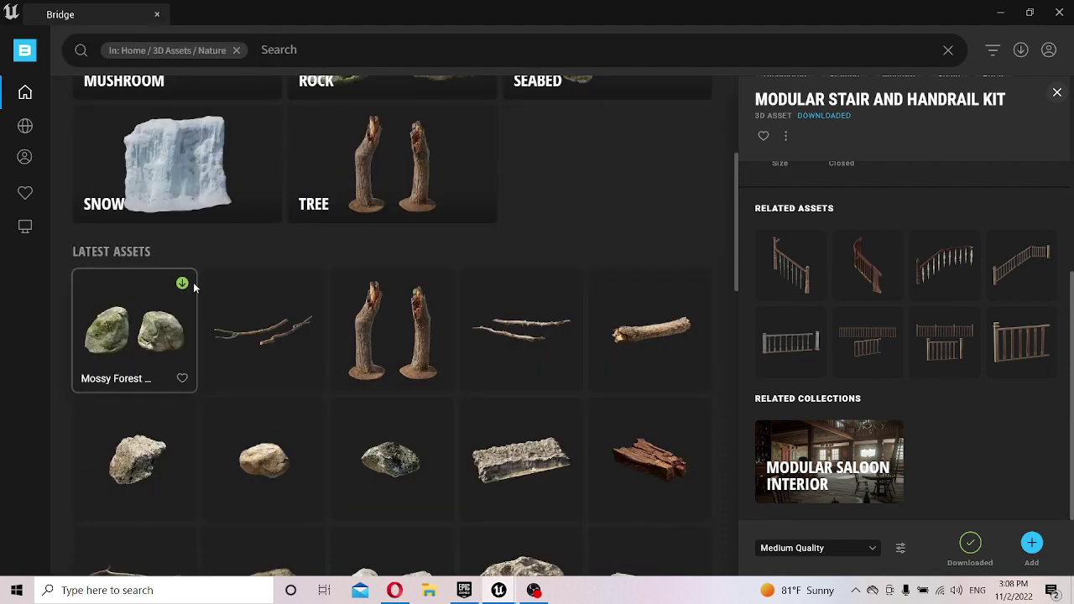
left_click(203, 190)
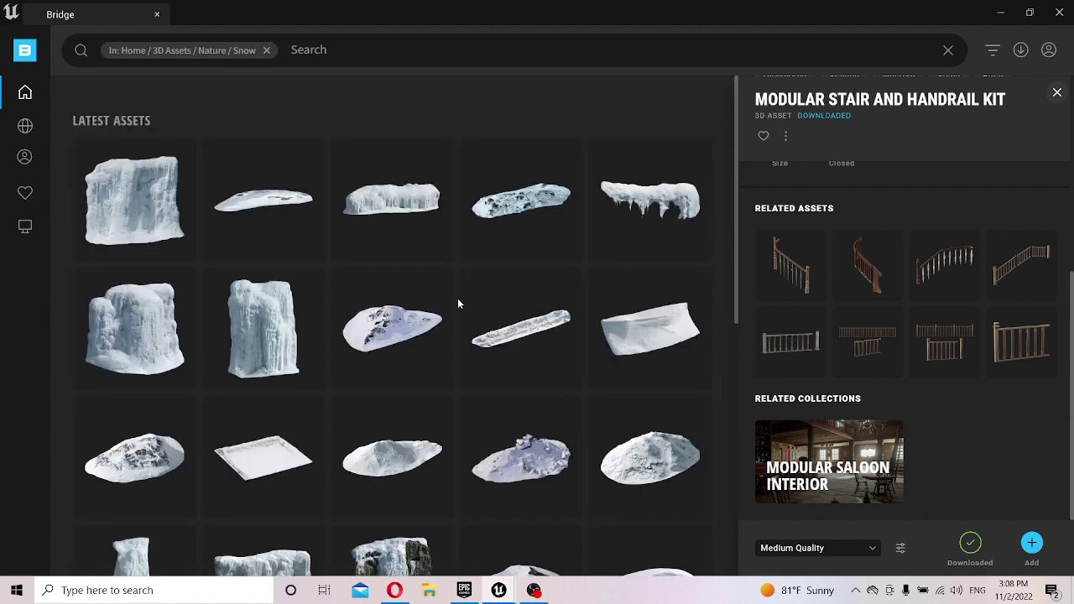
left_click(1056, 94)
scroll(397, 443, "down", 2)
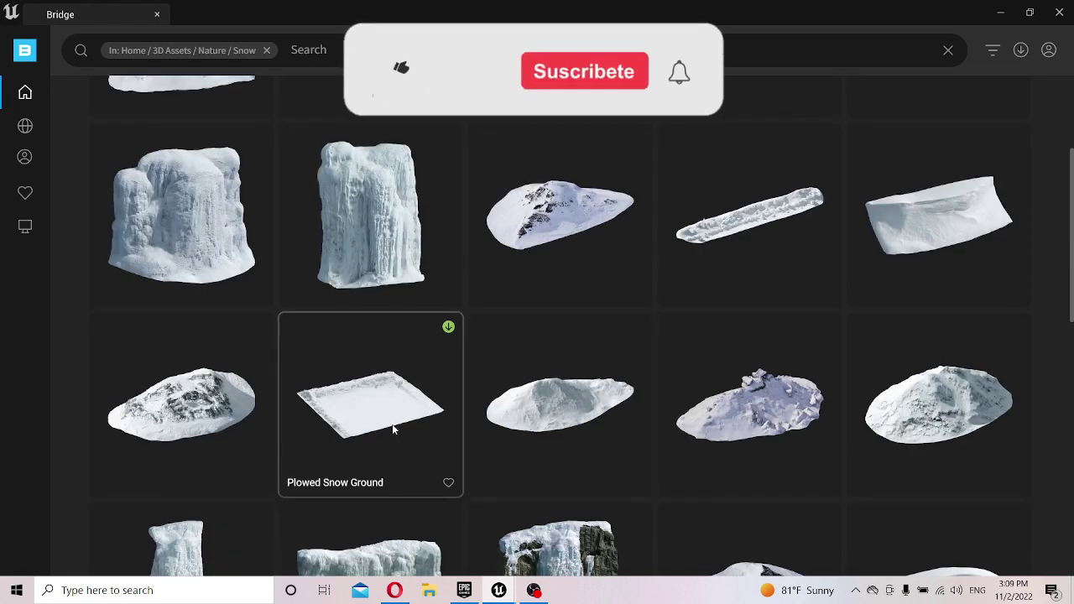
- With the Persistent Level current, drop Plowed Snow Ground from Bridge onto the white floor
key("super+Right")
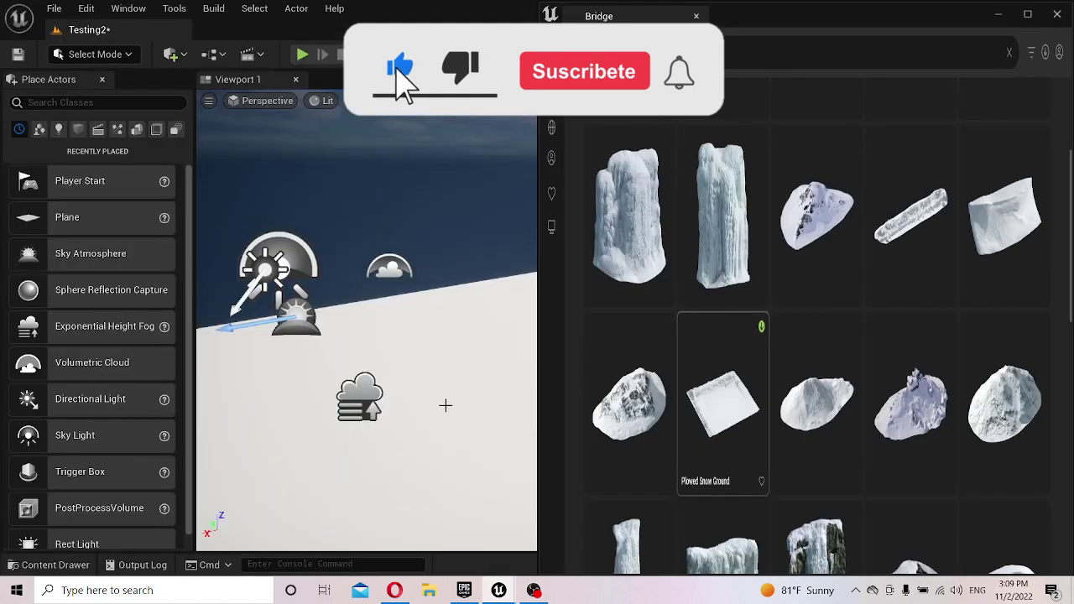
left_click(135, 243)
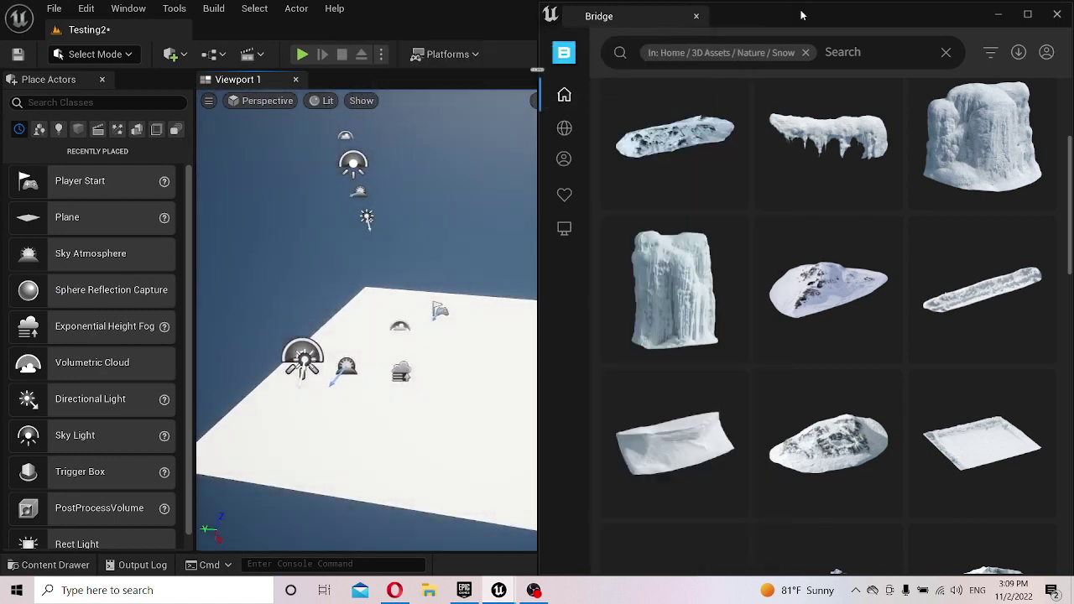
left_click_drag(803, 14, 116, 6)
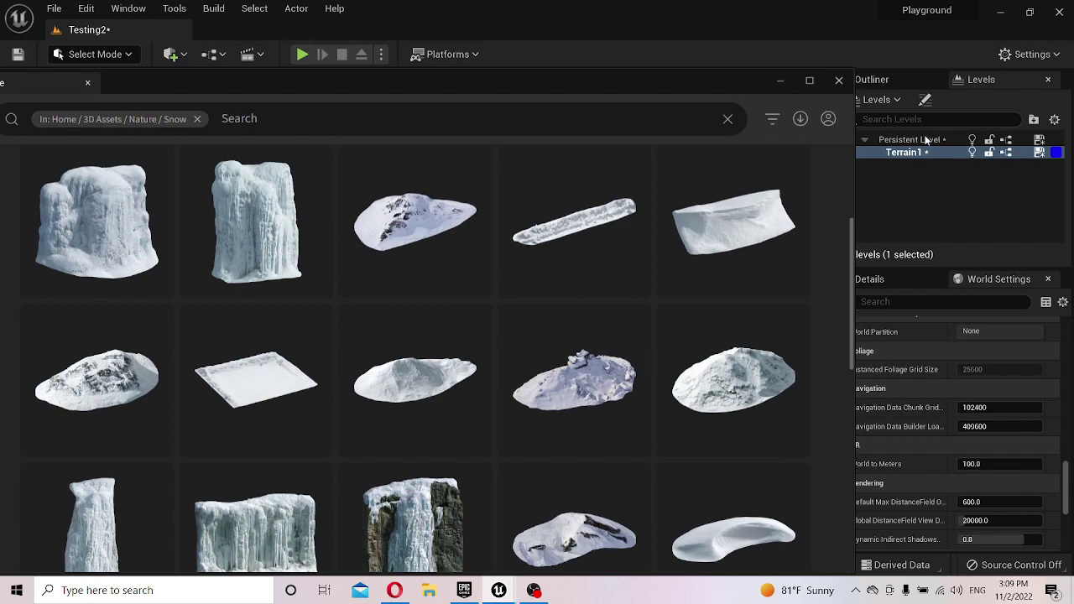
left_click(930, 143)
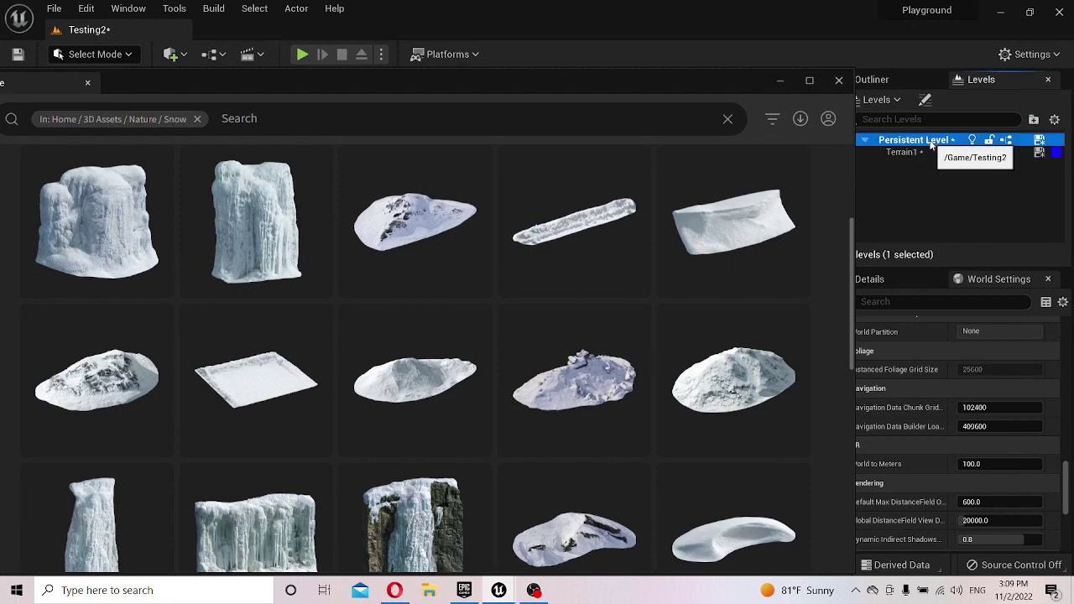
left_click_drag(625, 89, 924, 67)
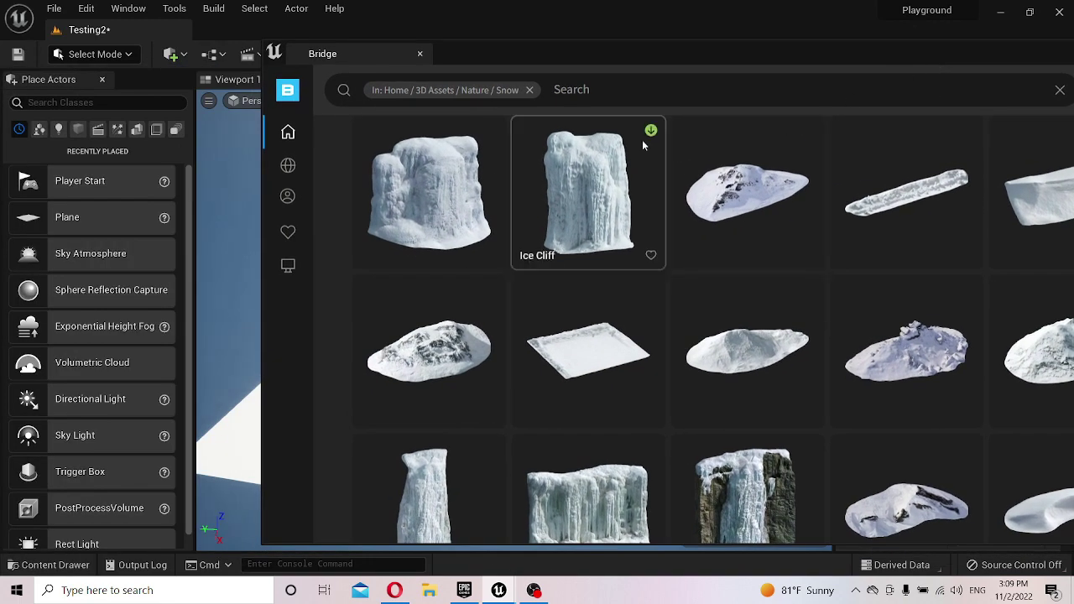
left_click_drag(643, 69, 858, 36)
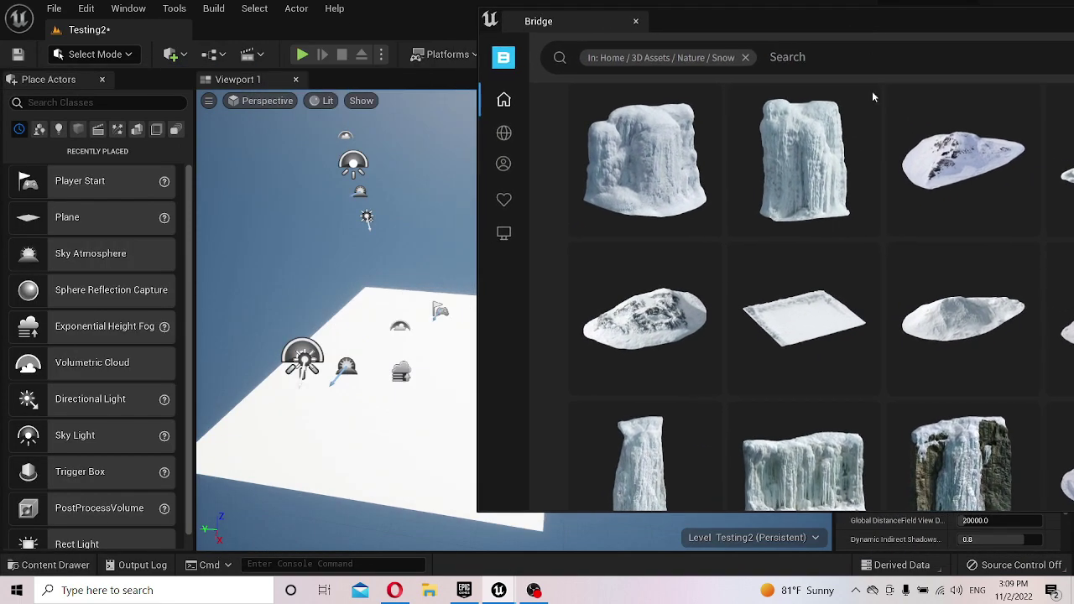
left_click_drag(812, 309, 412, 369)
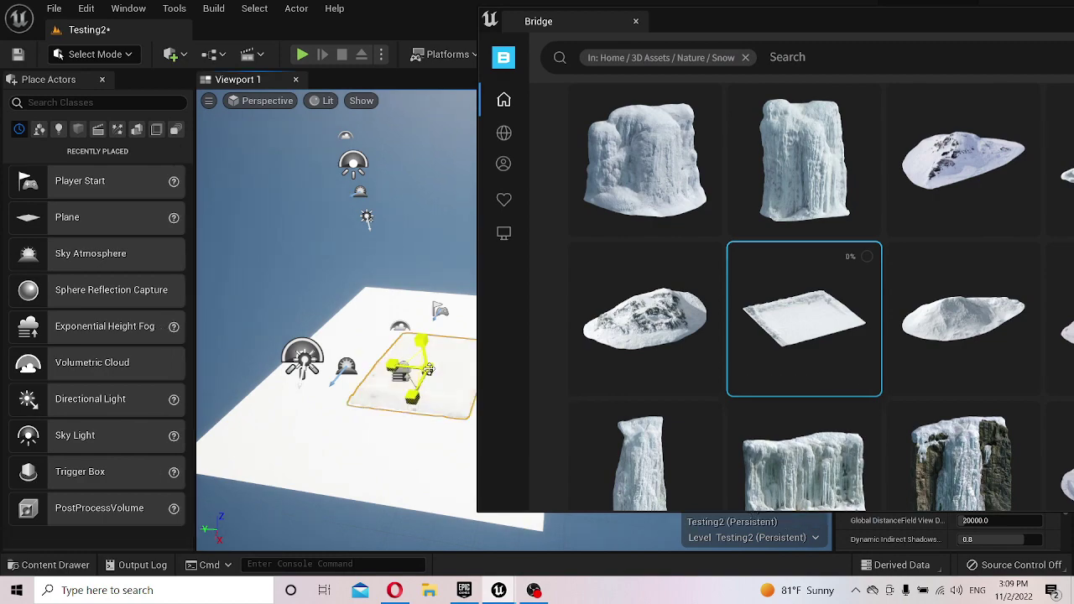
double_click(956, 27)
- Close the asset library and enlarge the snow terrain to cover the plane
left_click(1009, 60)
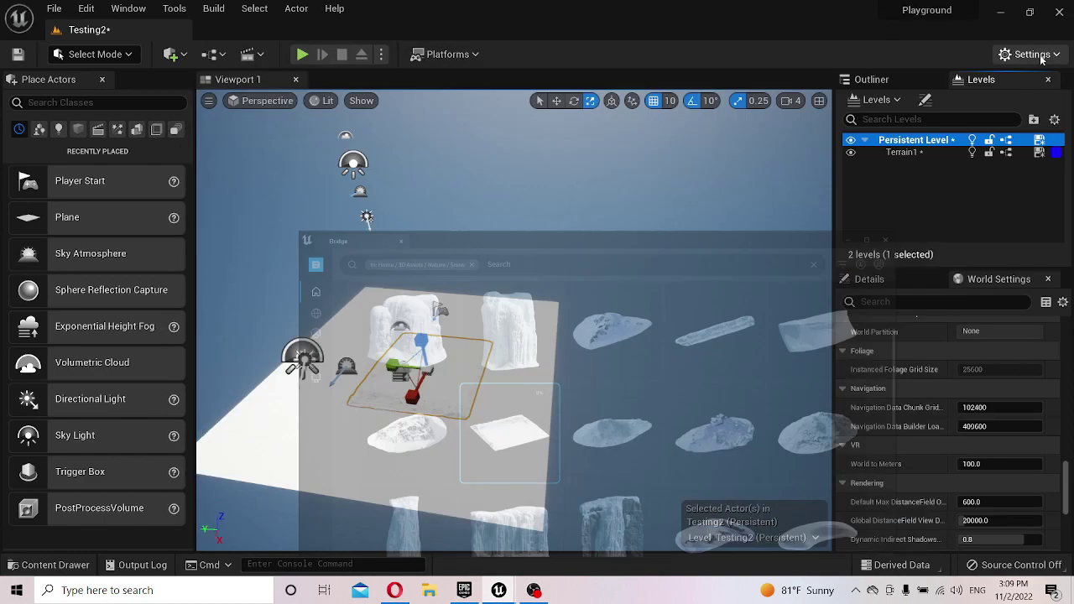
mouse_move(506, 337)
left_mouse_down()
mouse_move(487, 352)
mouse_move(588, 340)
left_mouse_up()
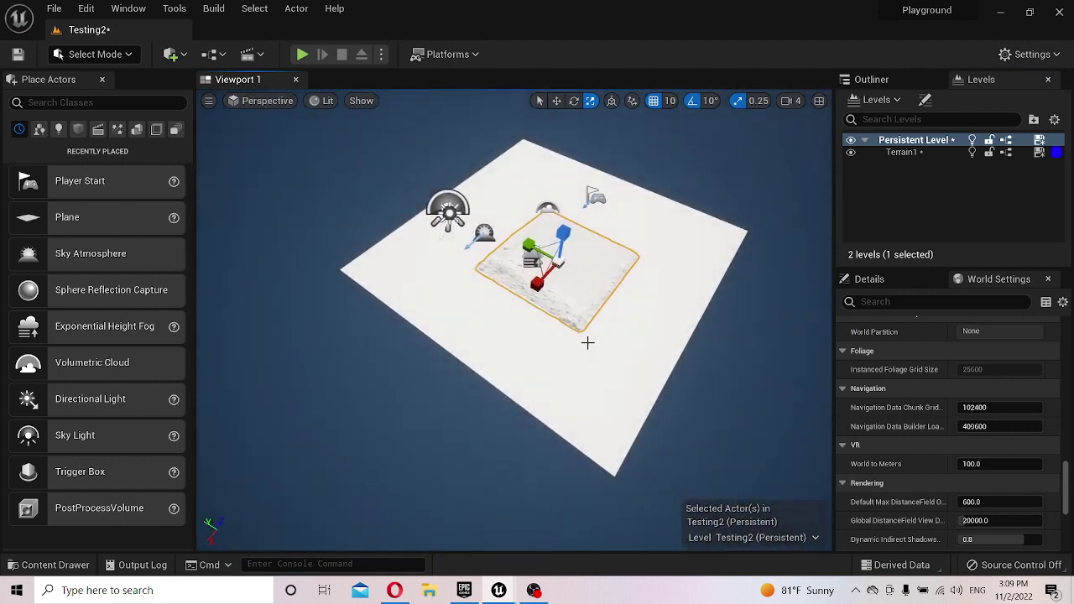
key("e")
key("r")
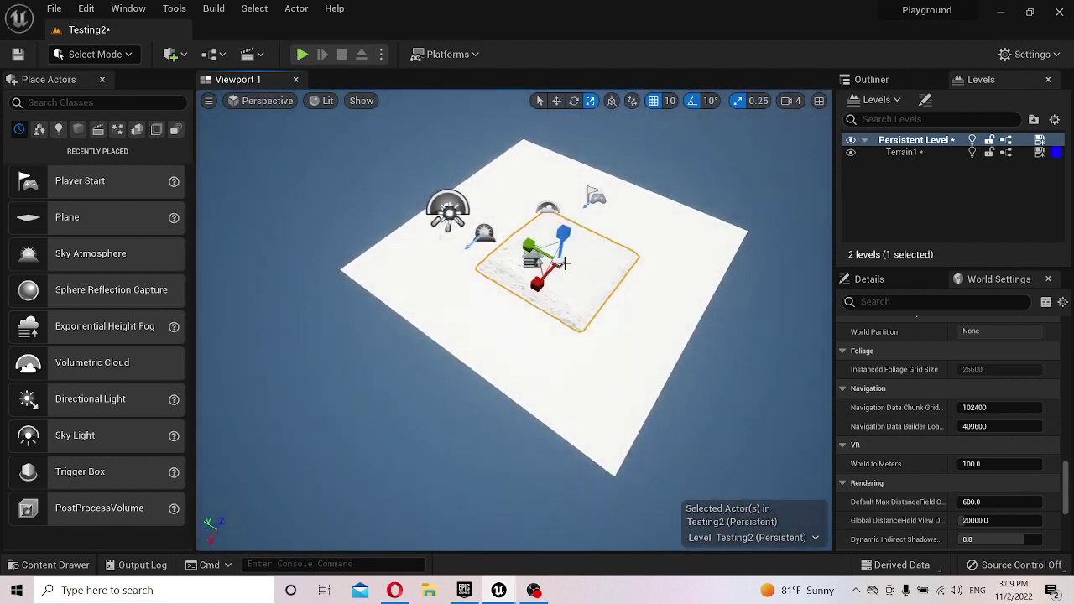
left_click_drag(563, 263, 613, 235)
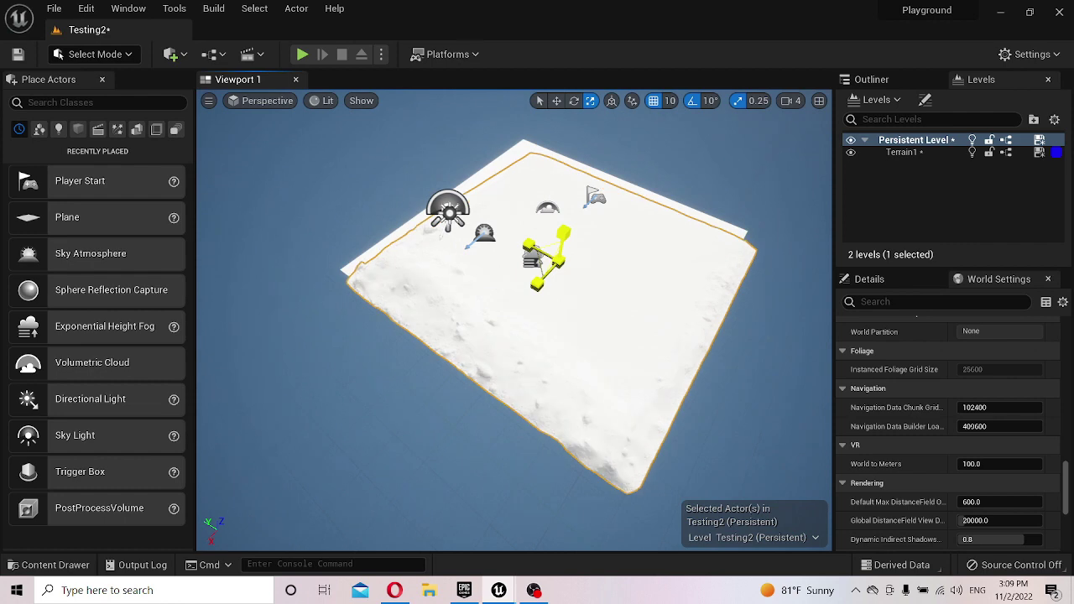
key("w")
left_click(853, 303)
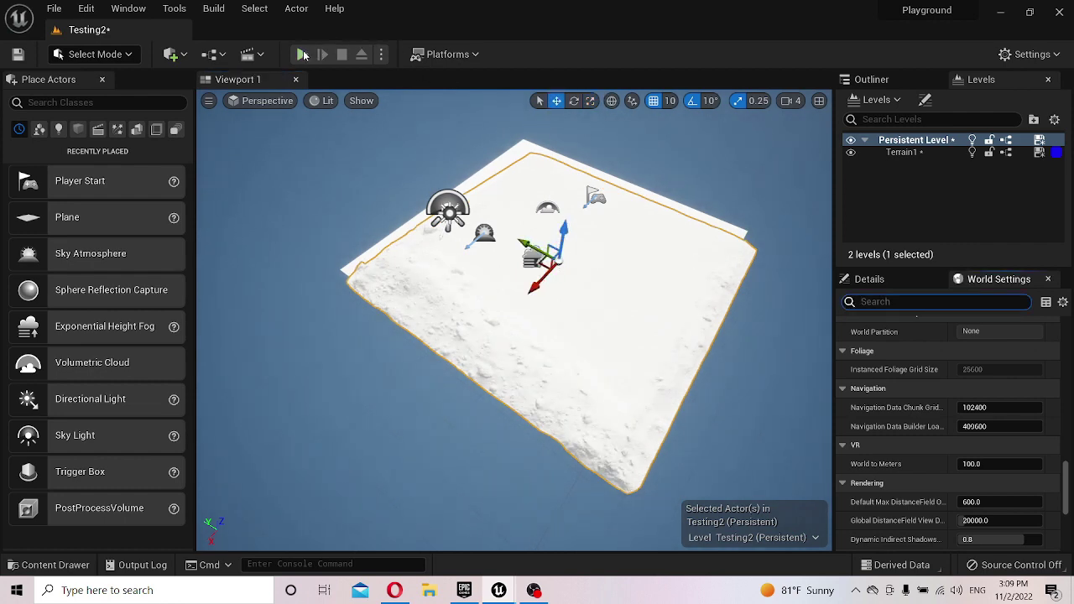
- Test-play walking on the snow, then scale the terrain block much larger and select it
left_click(304, 54)
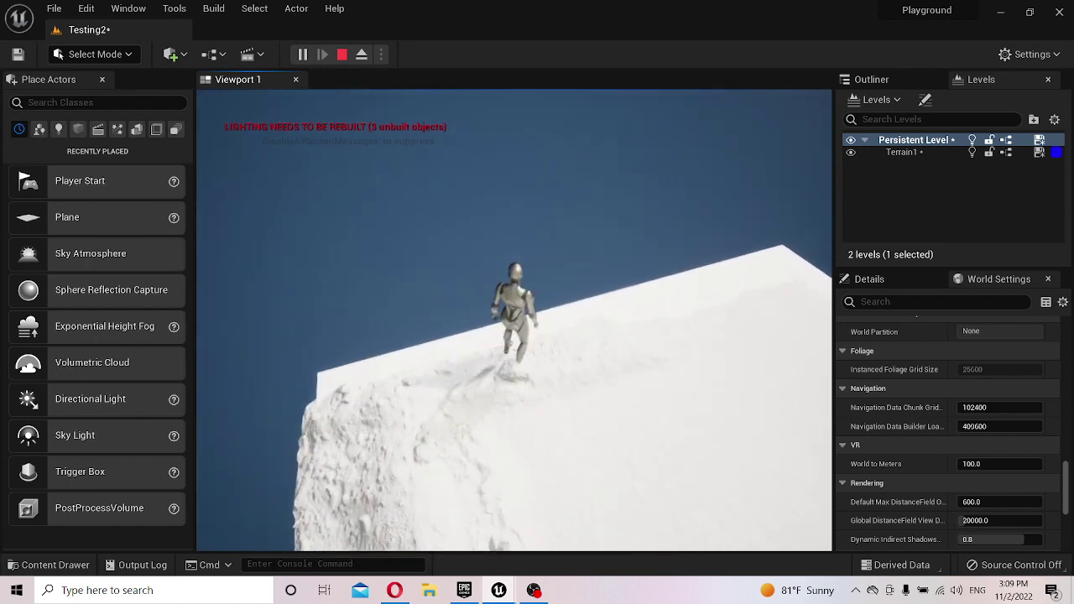
key("Escape")
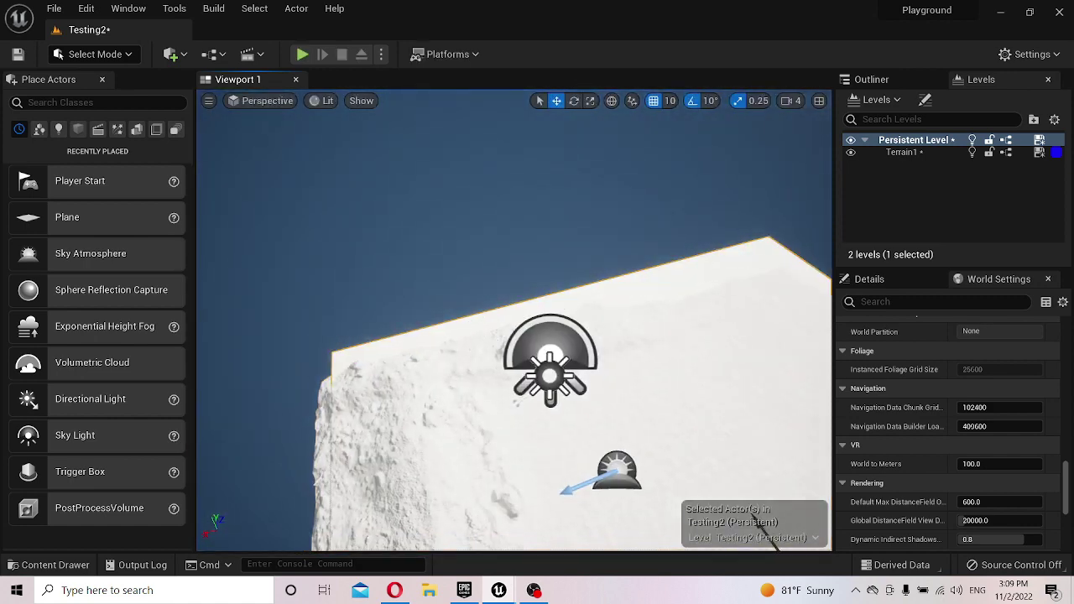
key("f")
key("r")
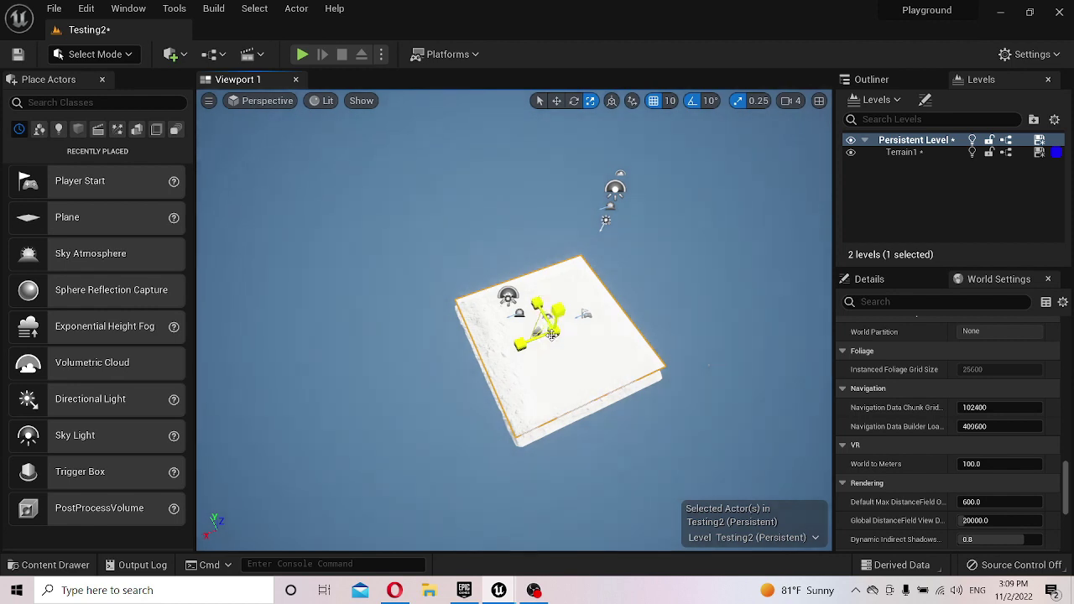
mouse_move(551, 335)
left_mouse_down()
mouse_move(579, 311)
mouse_move(571, 339)
left_mouse_up()
left_click(556, 380)
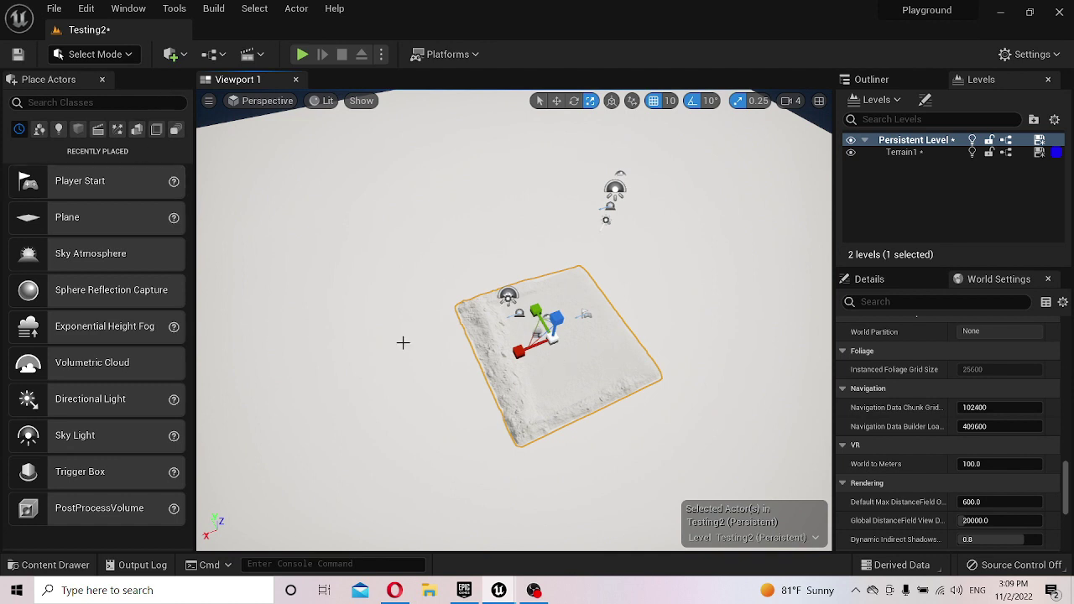
mouse_move(497, 590)
left_click(530, 520)
scroll(523, 332, "down", 2)
scroll(671, 335, "down", 1)
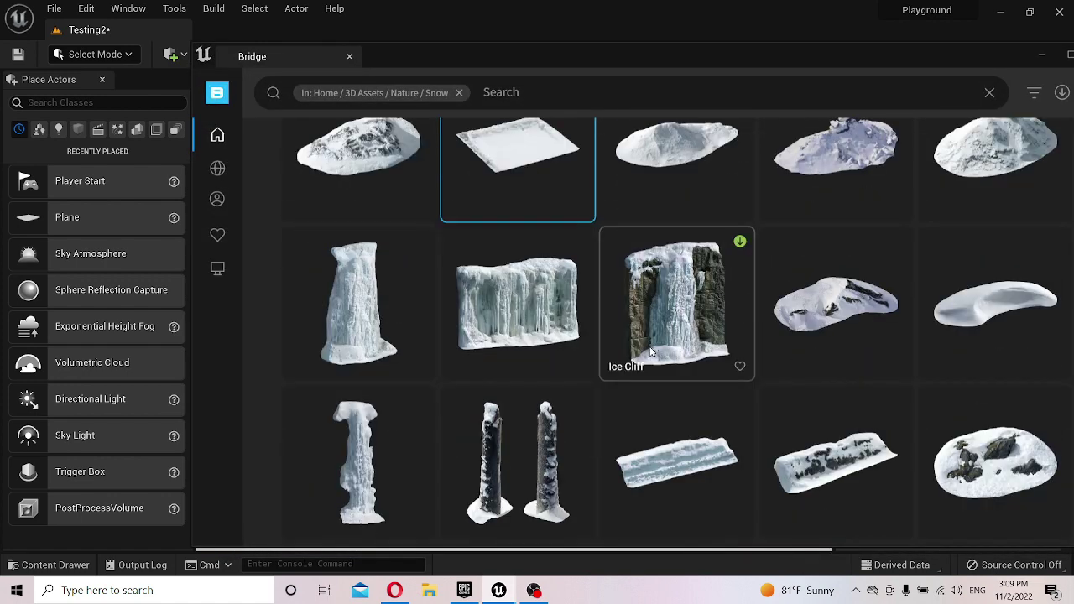
scroll(739, 369, "down", 1)
scroll(766, 372, "down", 2)
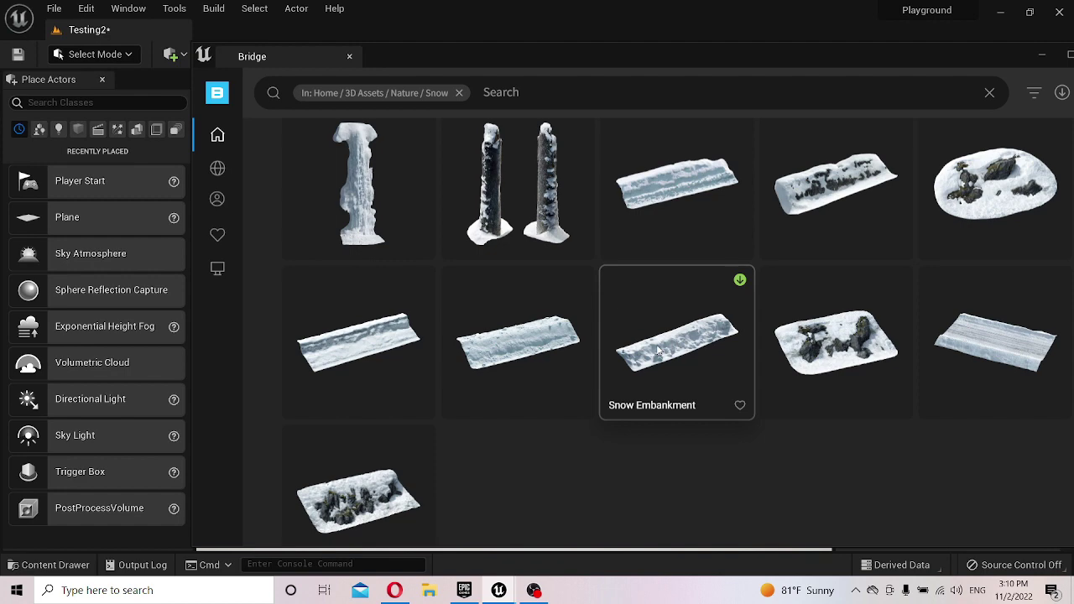
scroll(658, 351, "up", 3)
scroll(658, 344, "up", 3)
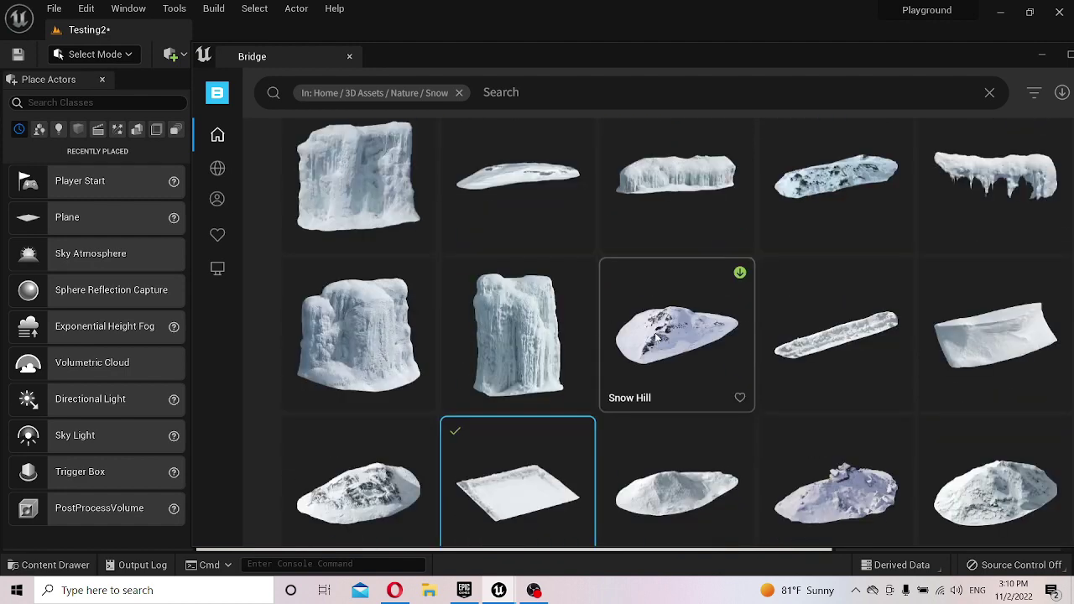
scroll(658, 338, "up", 1)
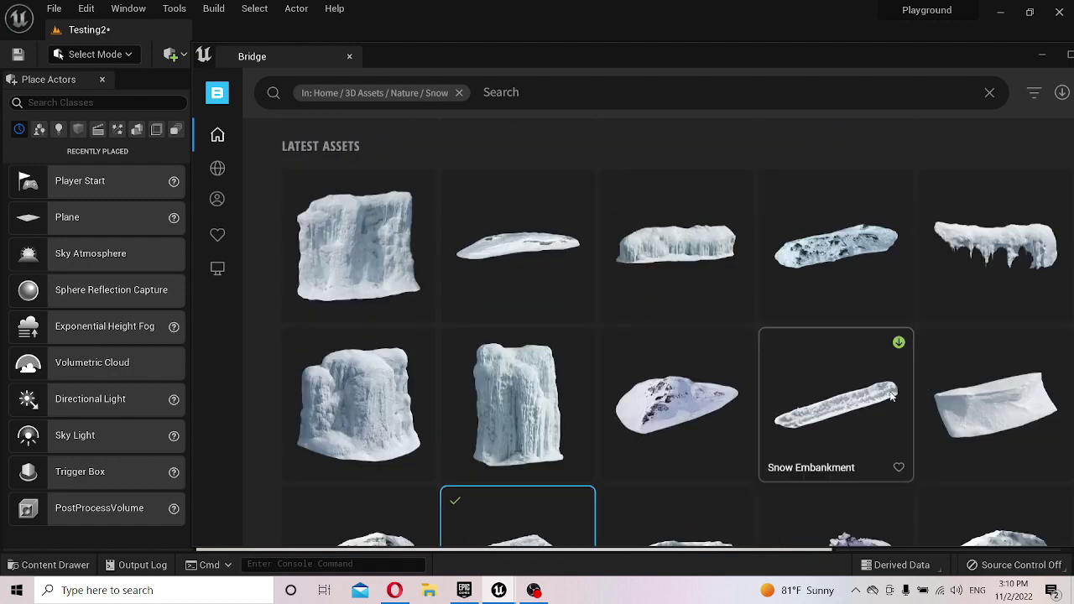
left_click(993, 12)
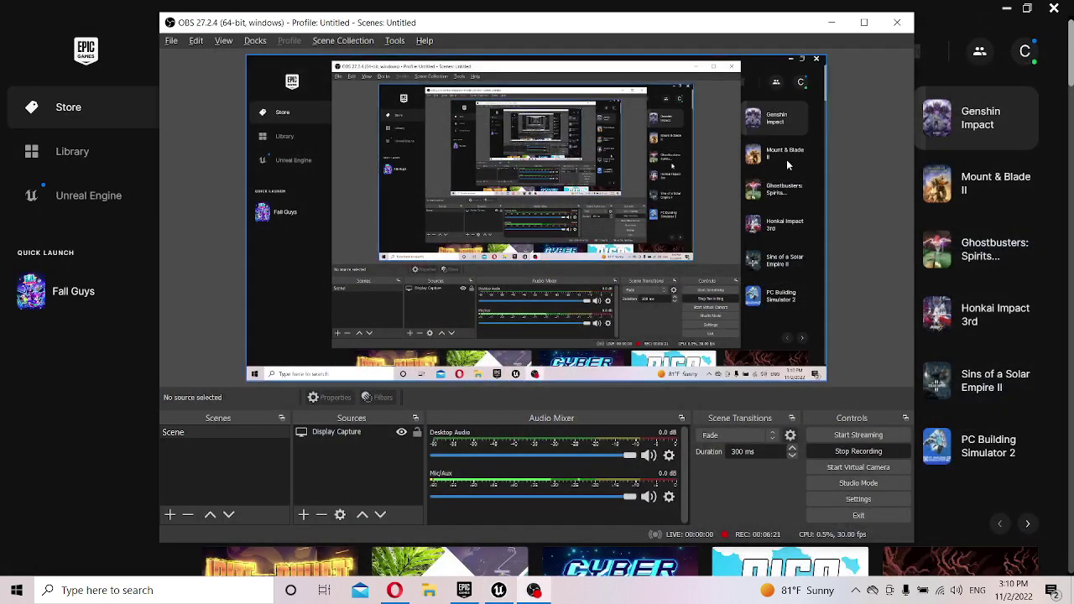
left_click(499, 590)
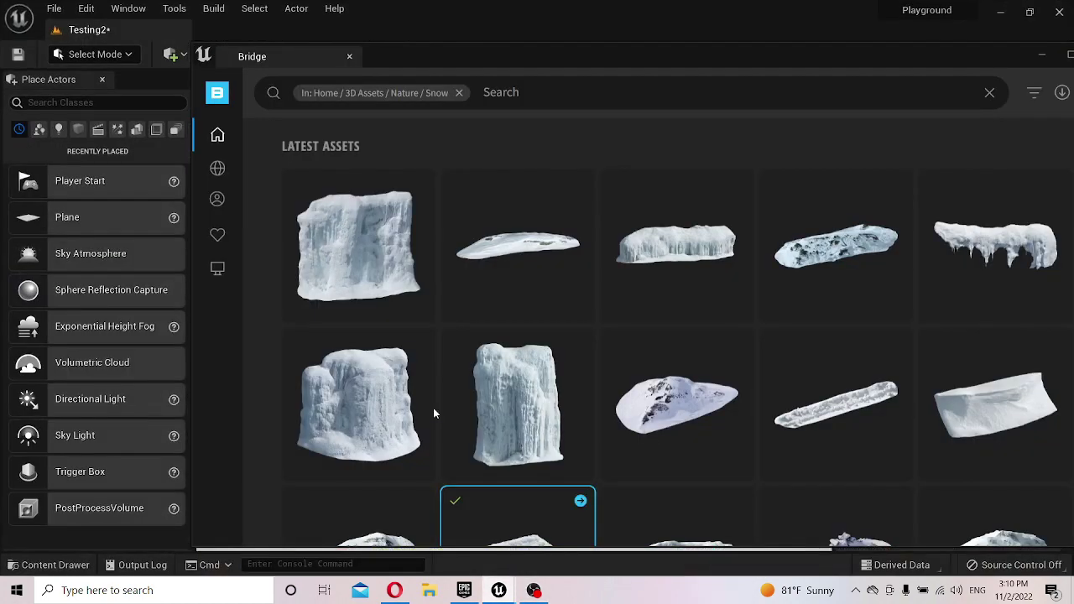
left_click(1038, 55)
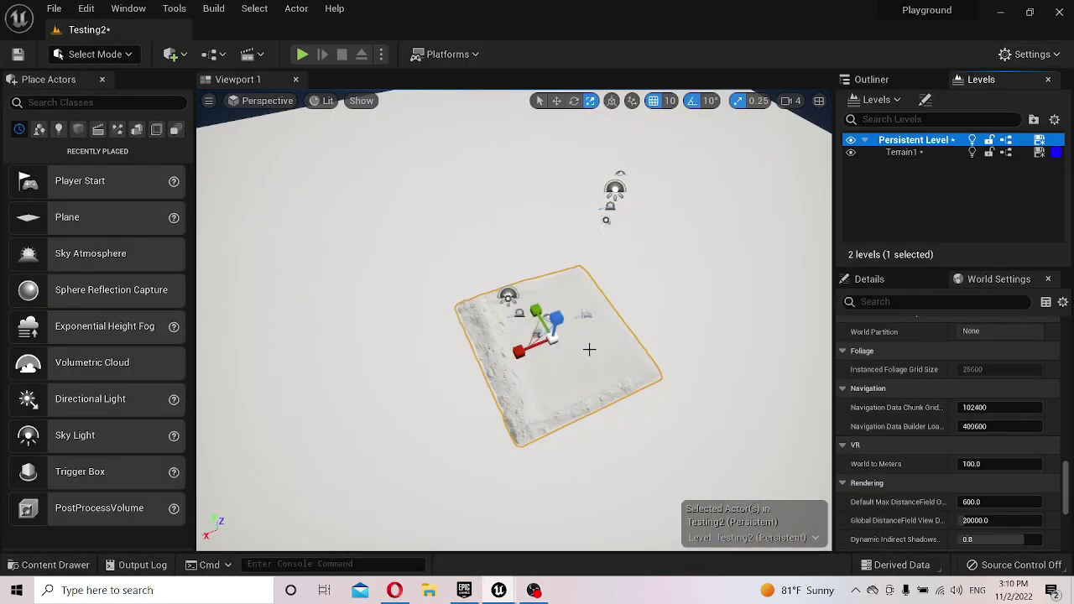
- Rotate the terrain block 90° and move a copy up-left to join it into a longer strip
key("e")
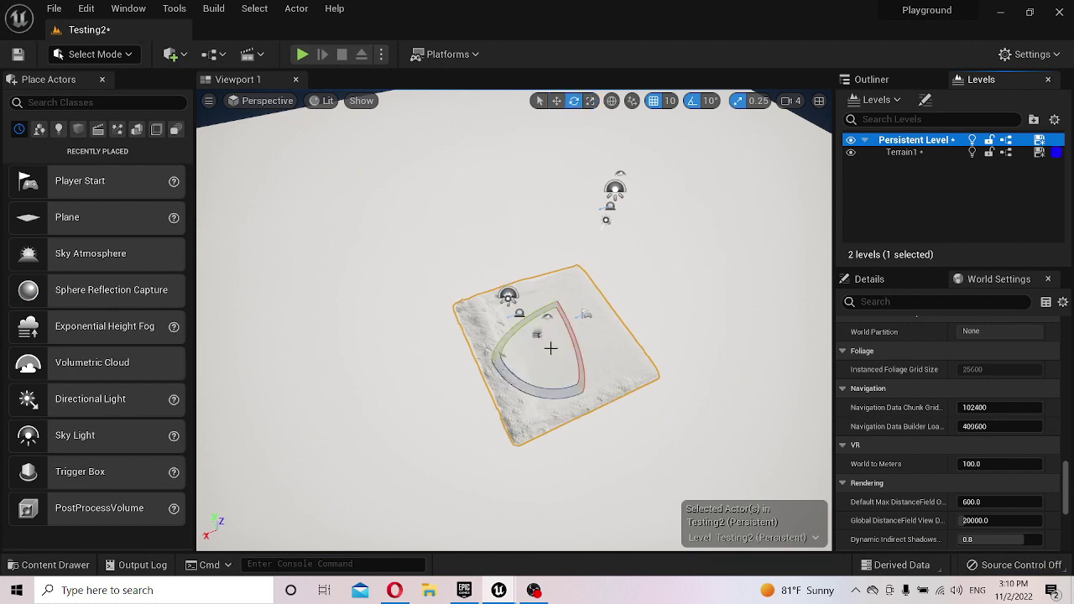
left_click_drag(549, 401, 527, 398)
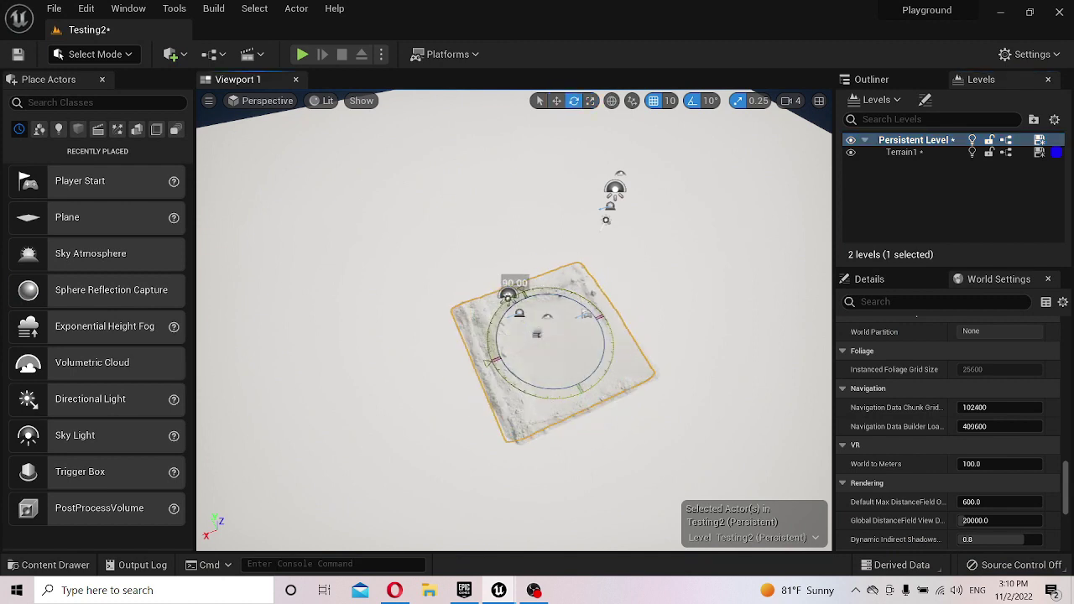
key("w")
left_click_drag(504, 262, 483, 222)
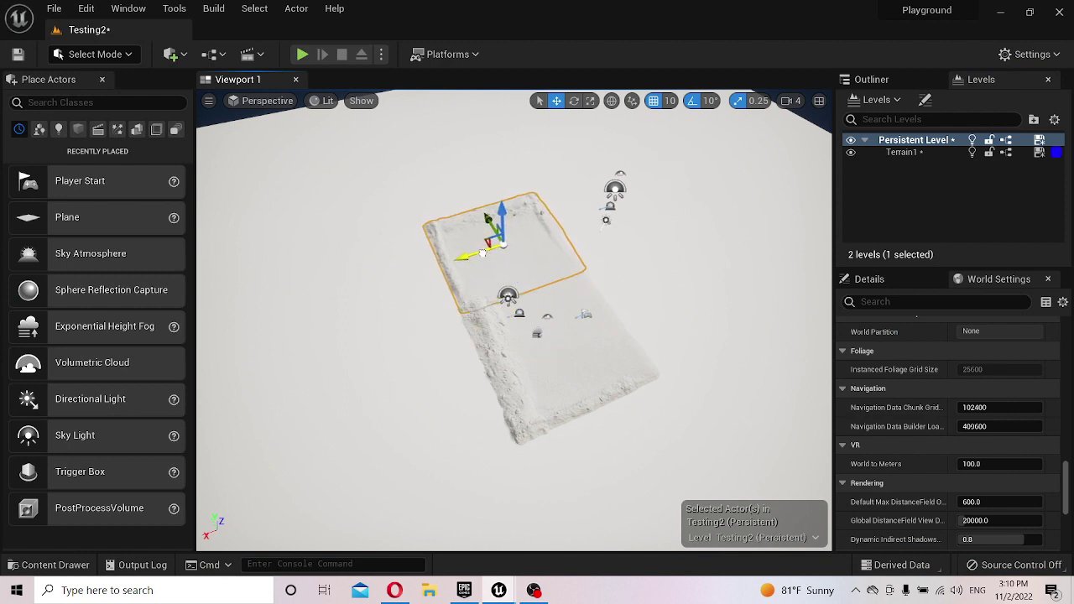
right_click_drag(552, 365, 556, 367)
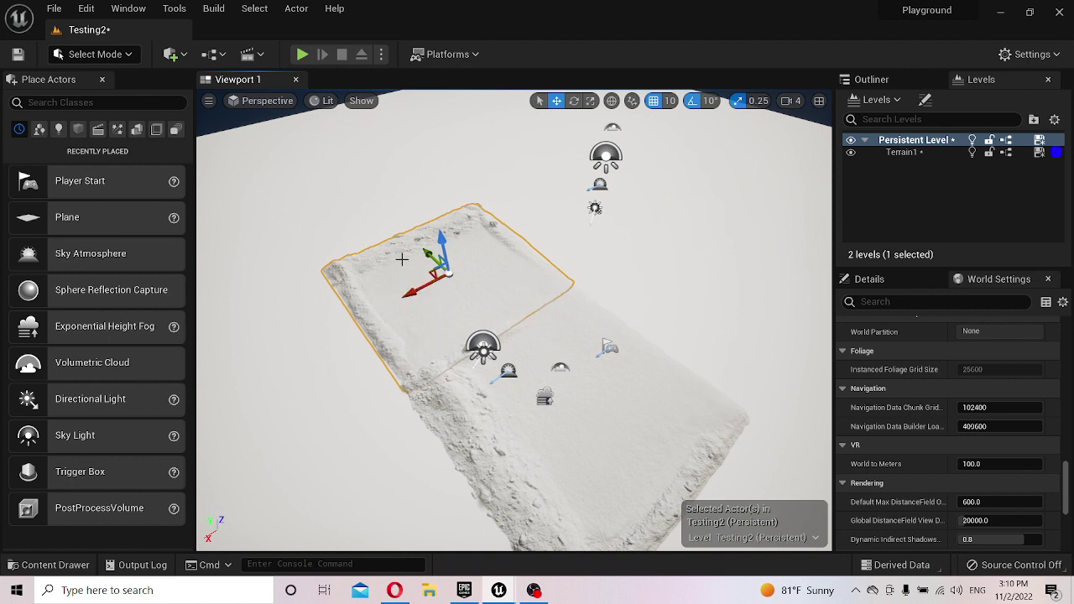
left_click_drag(425, 253, 347, 193)
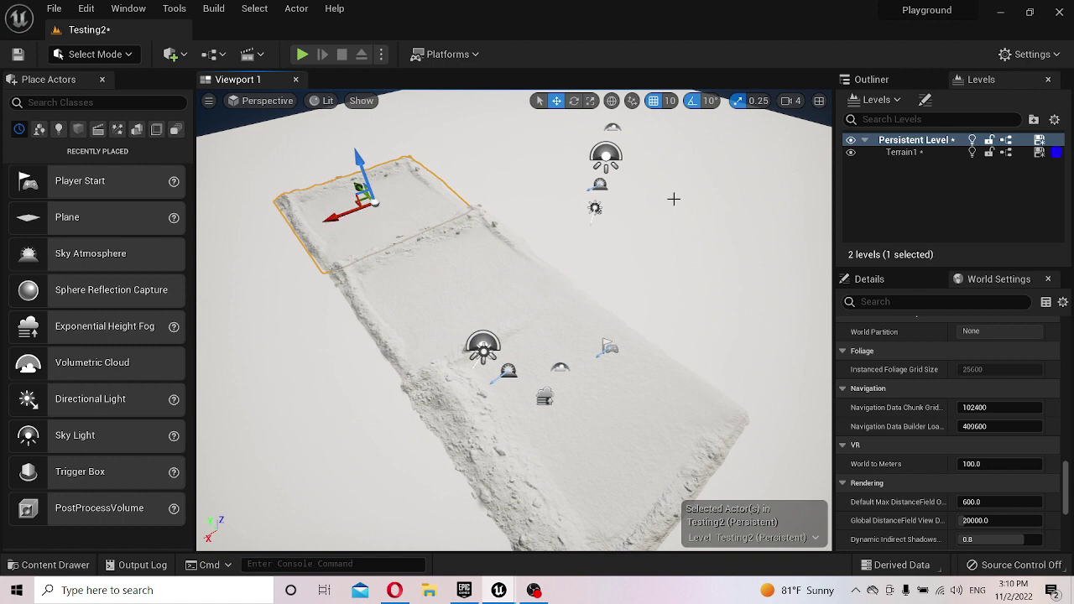
- Save Testing2, make Terrain1 the current level, and place the Ice Cliff asset from Bridge
key("ctrl+s")
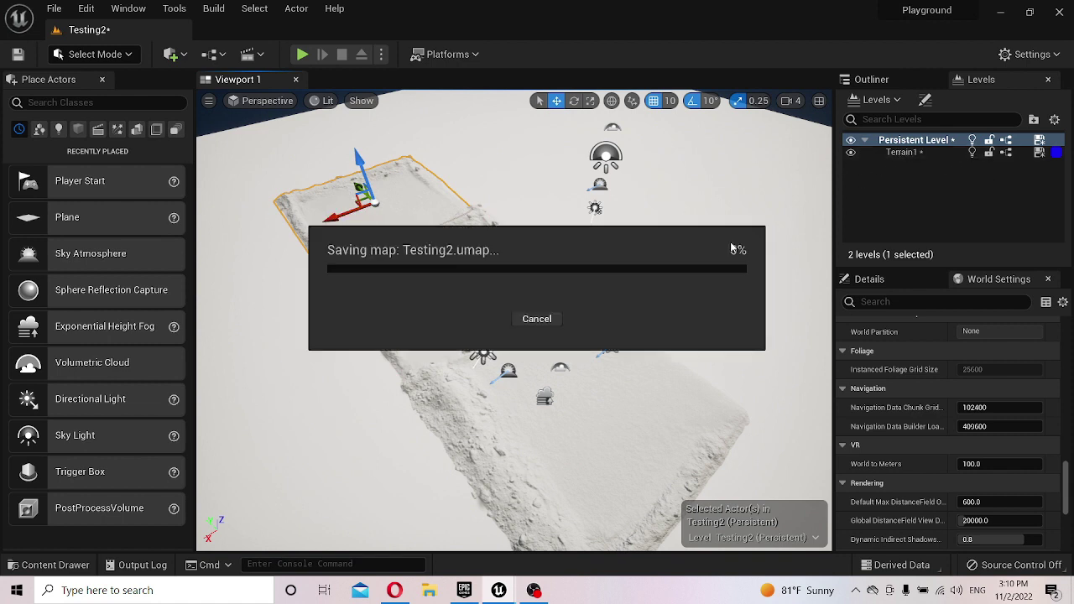
double_click(891, 154)
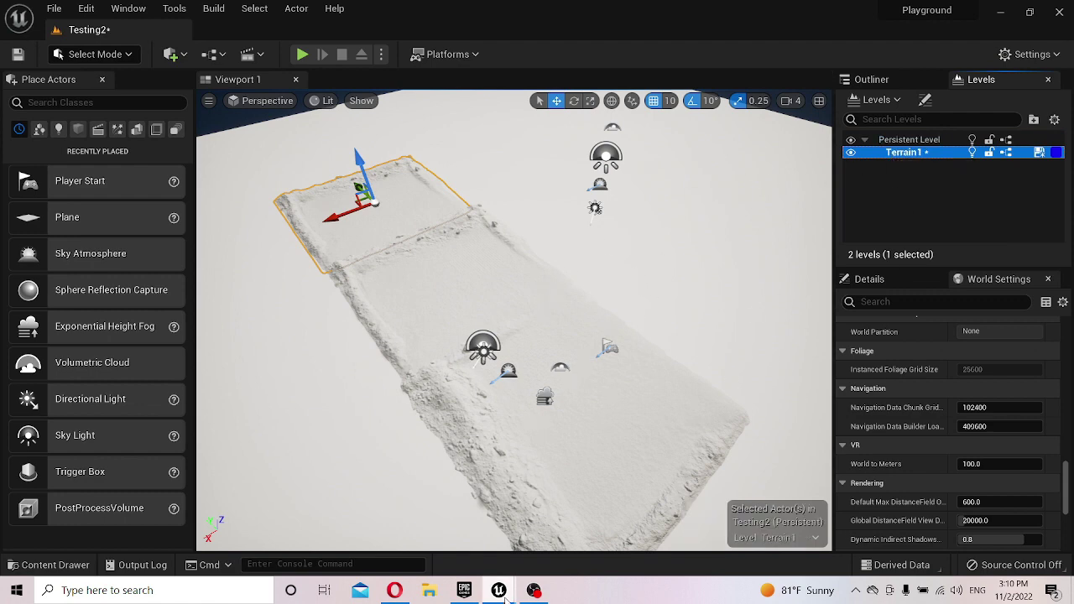
mouse_move(506, 598)
left_click(563, 534)
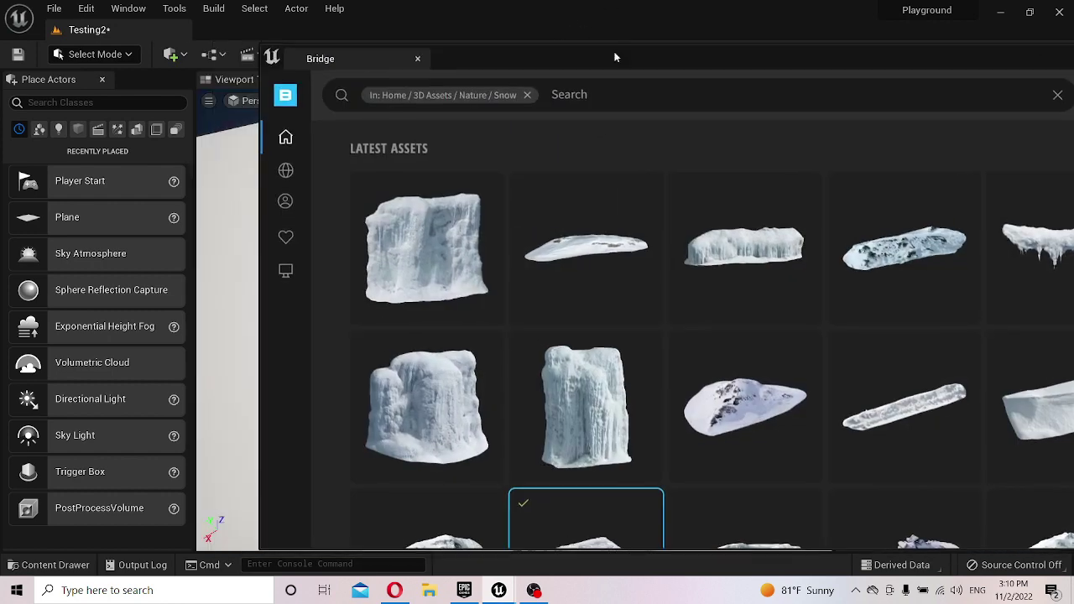
left_click_drag(559, 39, 833, 42)
left_click_drag(631, 249, 296, 260)
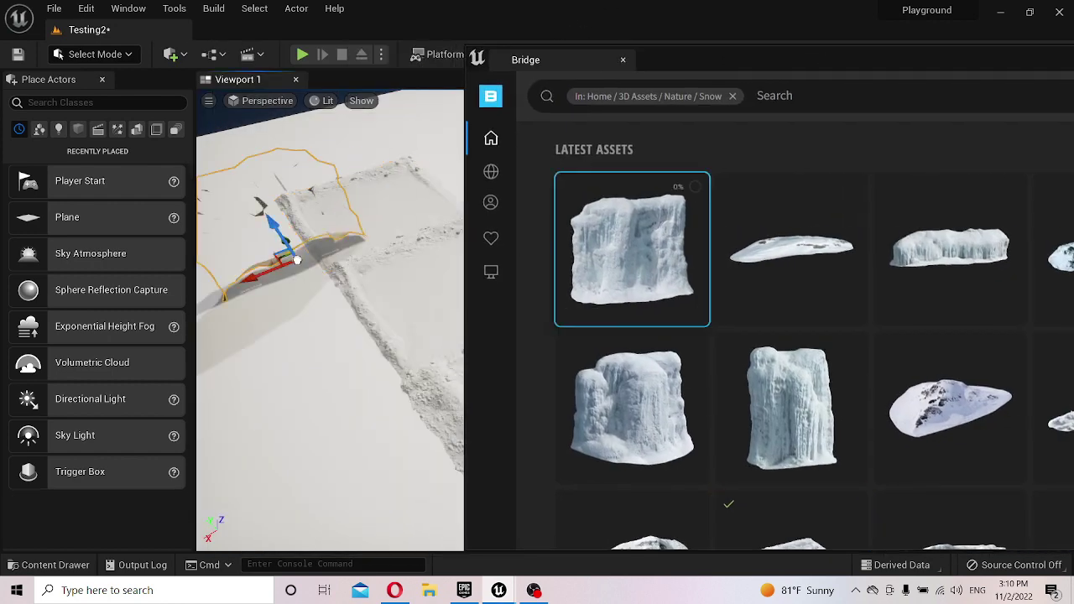
left_click_drag(967, 71, 896, 91)
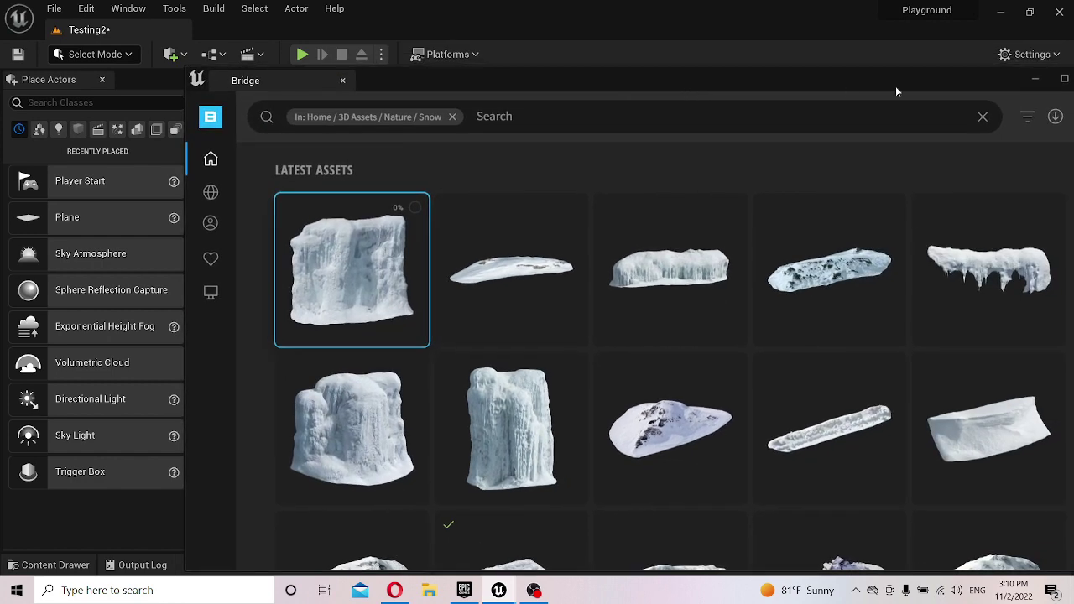
left_click(1039, 80)
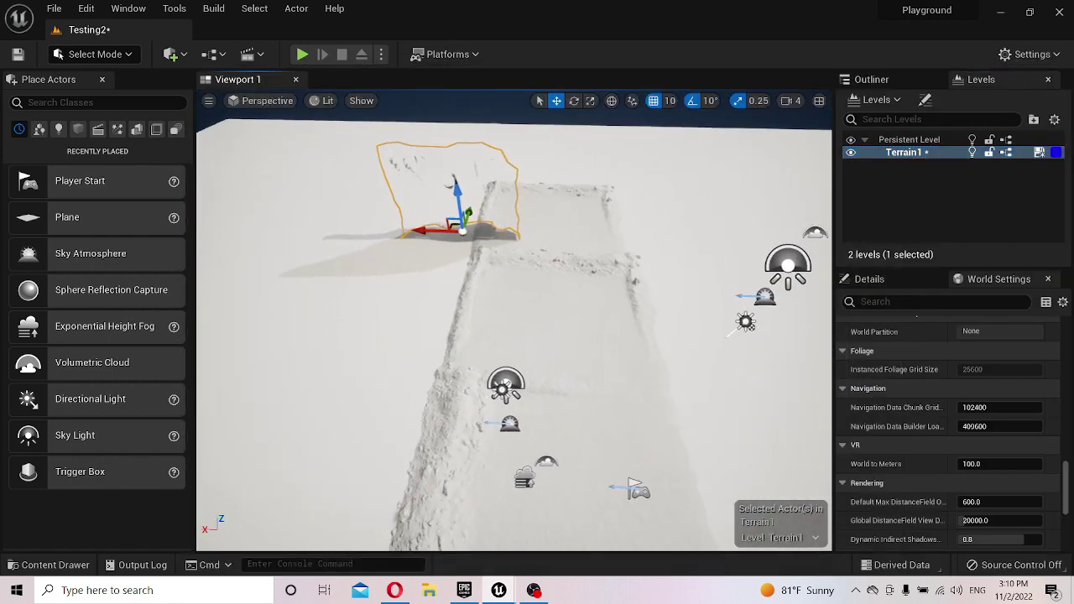
- Turn the ice cliff 60° around its vertical axis beside the snow strip
right_click_drag(567, 201, 571, 196)
key("e")
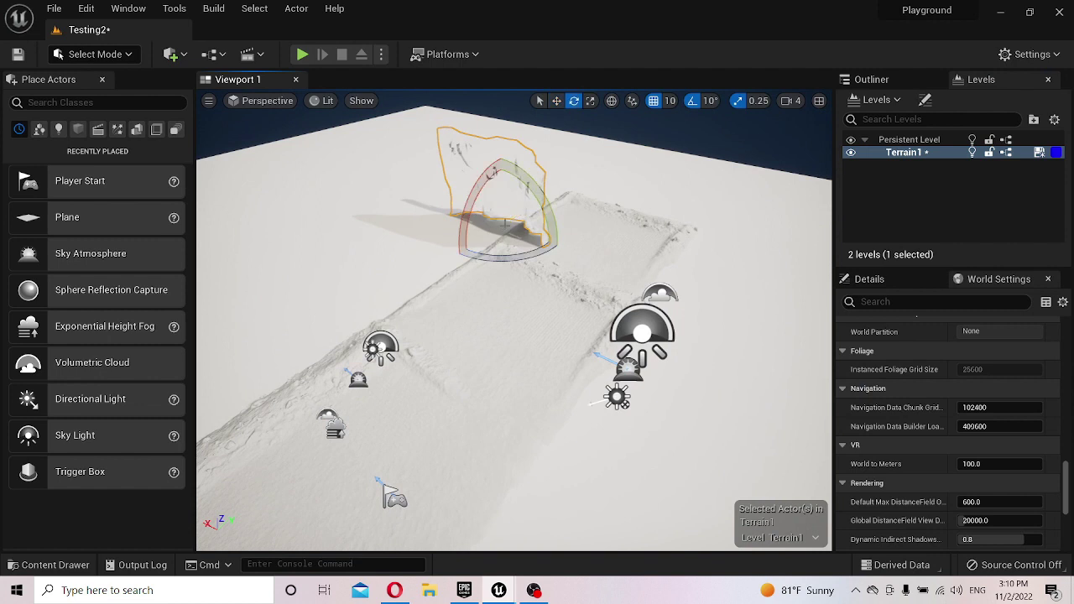
key("w")
key("e")
left_click_drag(511, 242, 561, 240)
key("w")
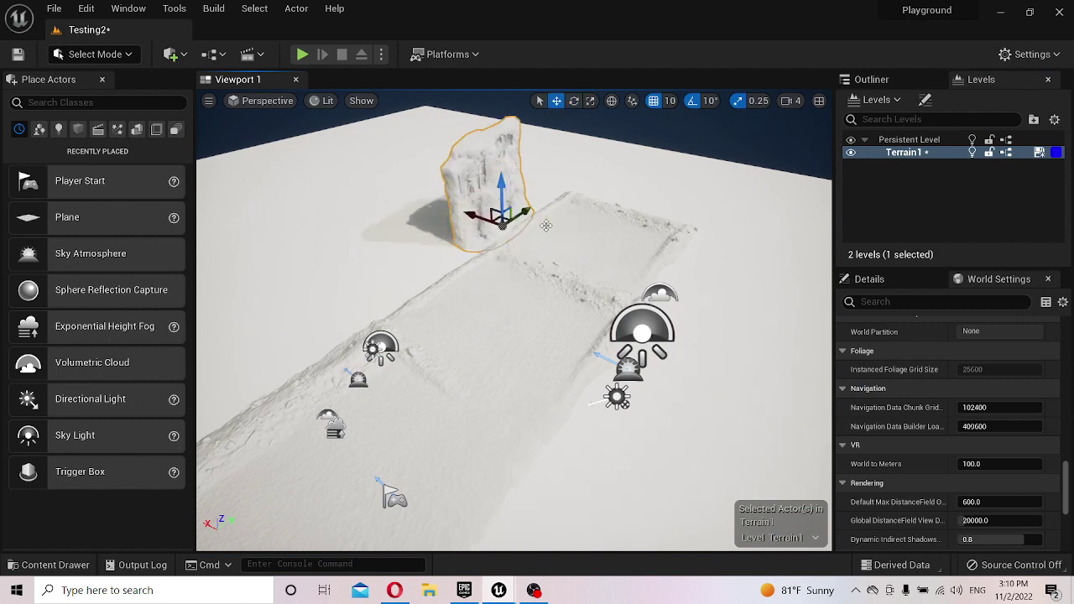
middle_click_drag(529, 213, 307, 327)
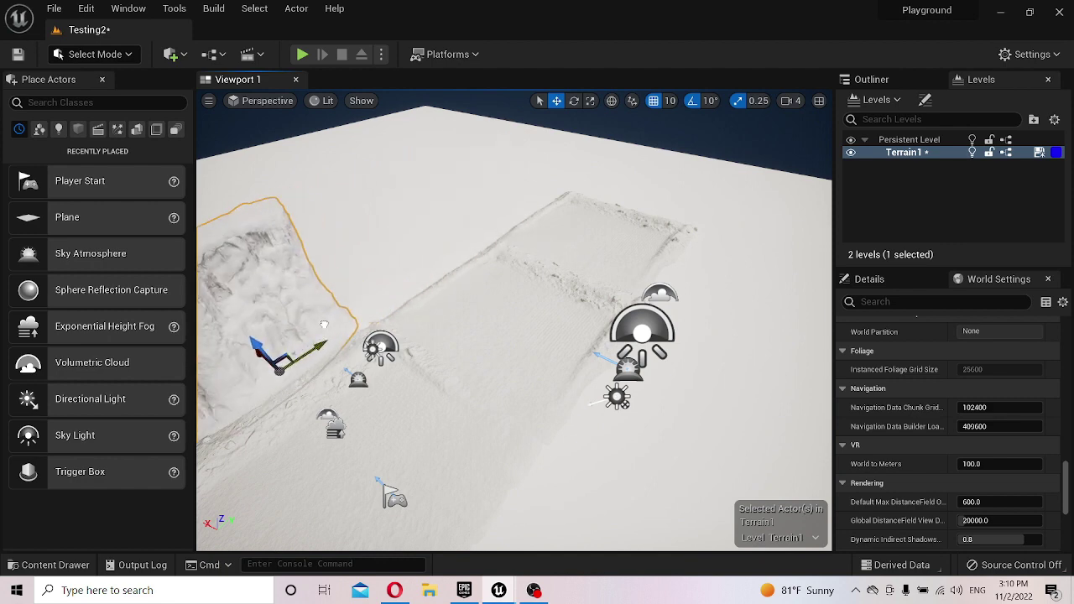
left_click_drag(307, 327, 514, 361, "alt")
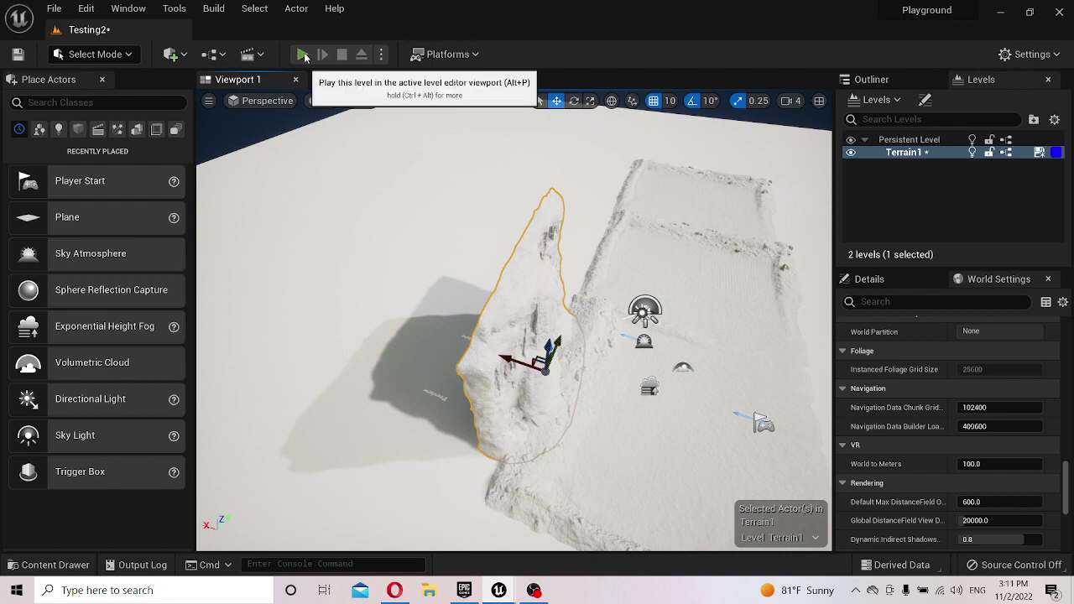
- Test-play the level, running the mannequin over the snow beside the ice cliff
left_click(303, 54)
key("w")
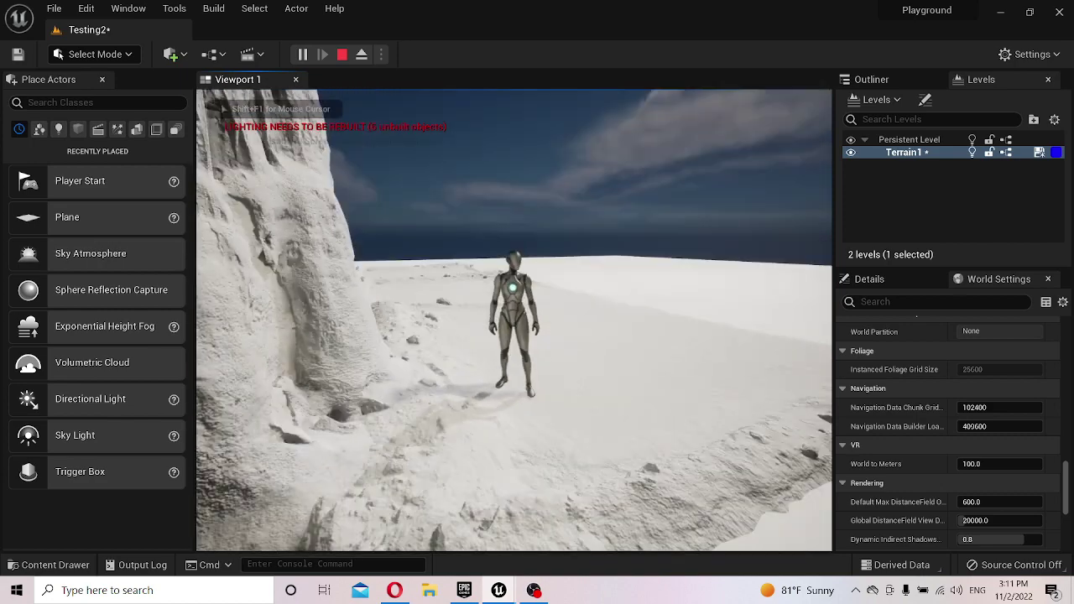
key("s")
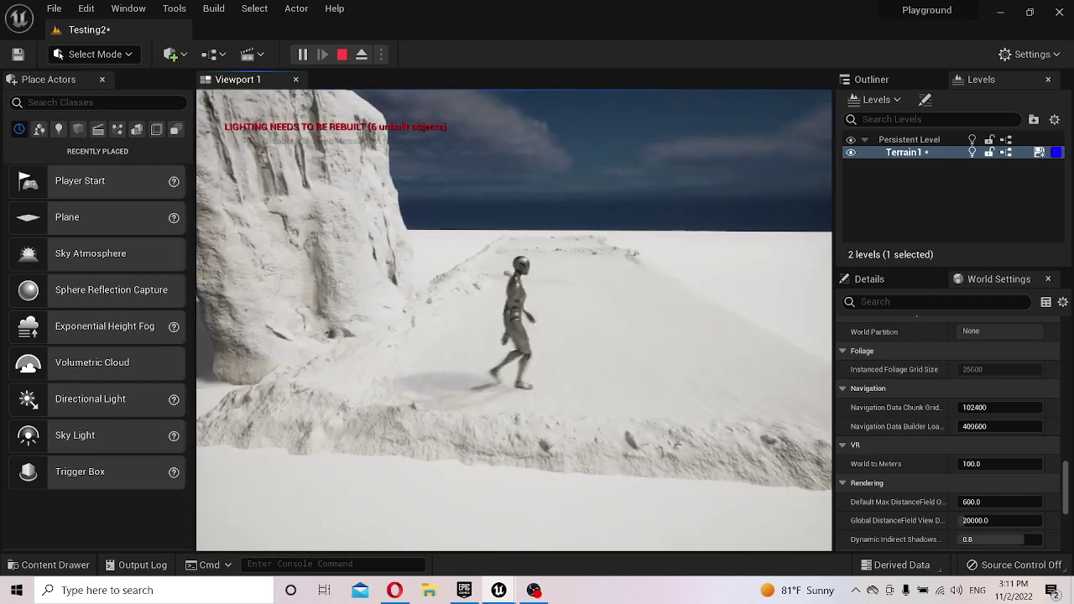
key("Escape")
left_click(56, 8)
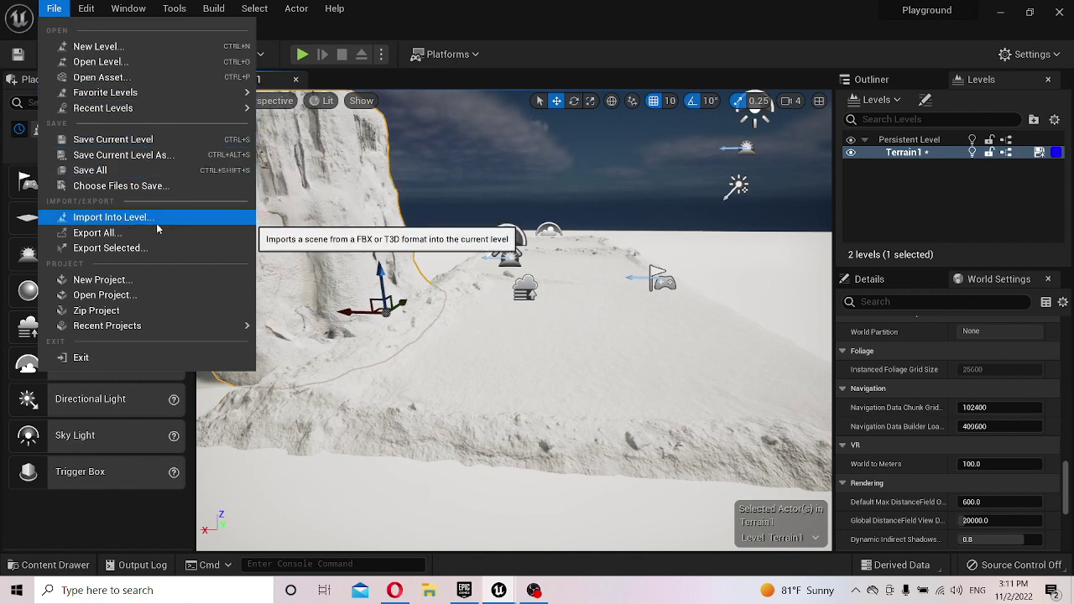
- Save all levels, then raise the ice cliff, turn it to 160°, and set it on the upper-right ridge
left_click(148, 171)
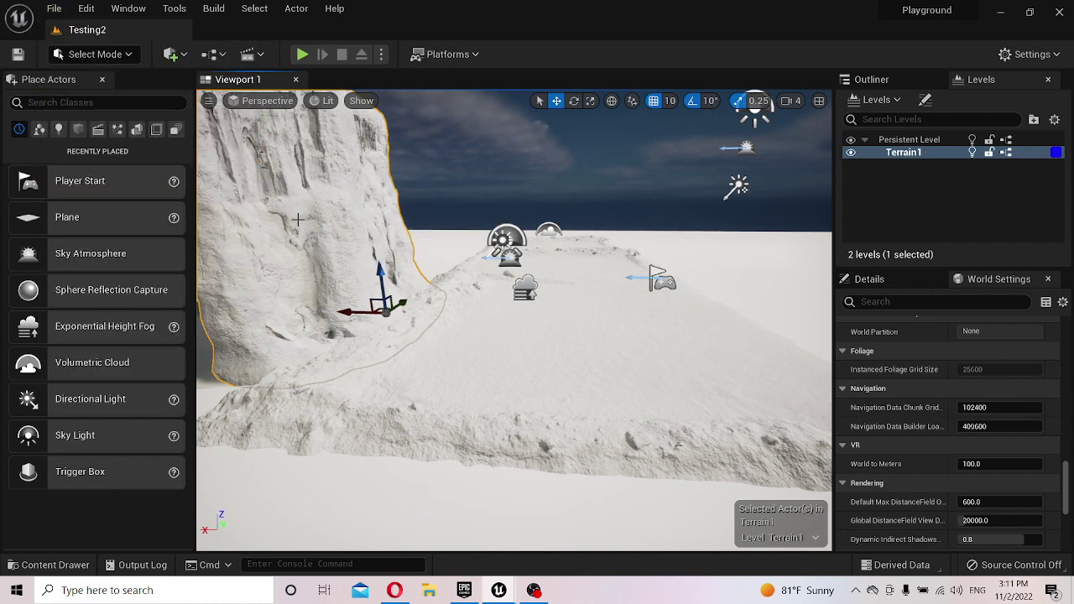
mouse_move(513, 319)
right_mouse_down()
mouse_move(554, 289)
mouse_move(504, 302)
right_mouse_up()
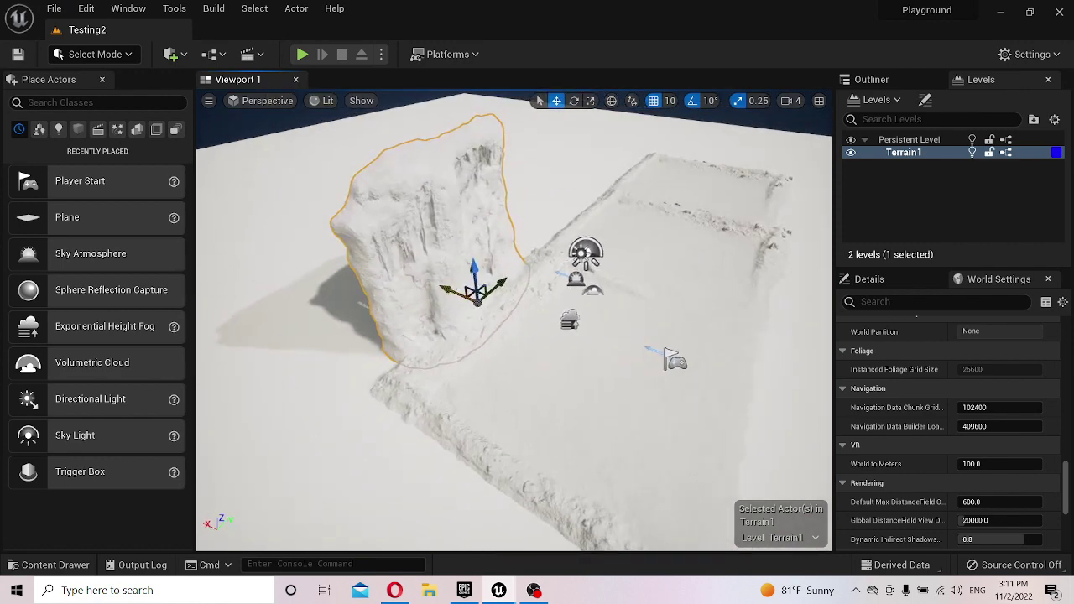
mouse_move(443, 290)
left_mouse_down()
mouse_move(463, 304)
mouse_move(561, 242)
mouse_move(535, 333)
mouse_move(494, 353)
mouse_move(683, 320)
mouse_move(534, 291)
left_mouse_up()
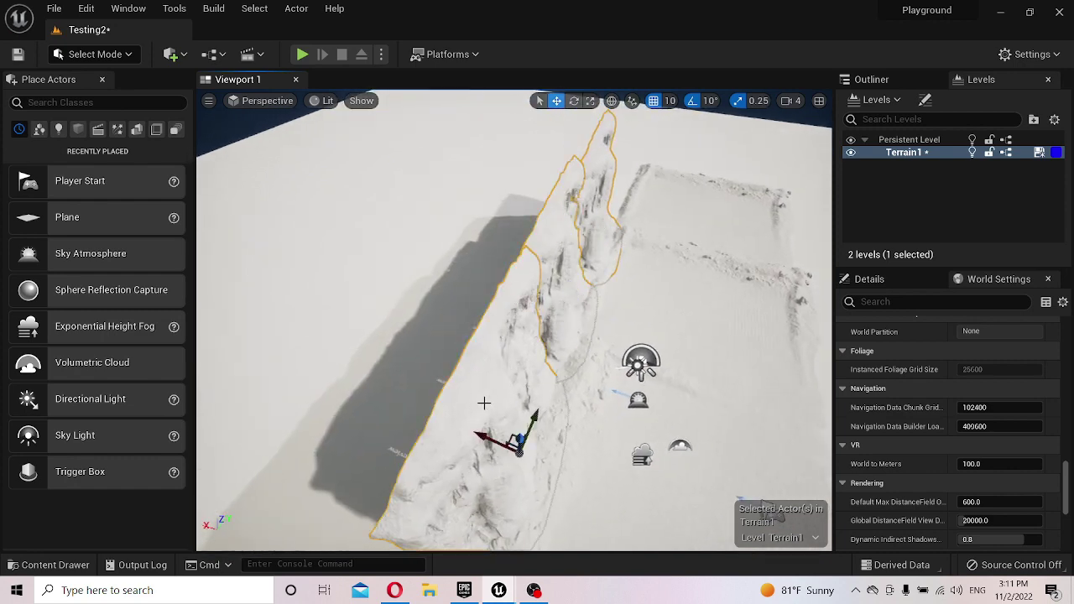
left_click_drag(526, 388, 582, 179)
key("e")
mouse_move(635, 244)
left_mouse_down()
mouse_move(654, 257)
mouse_move(656, 275)
left_mouse_up()
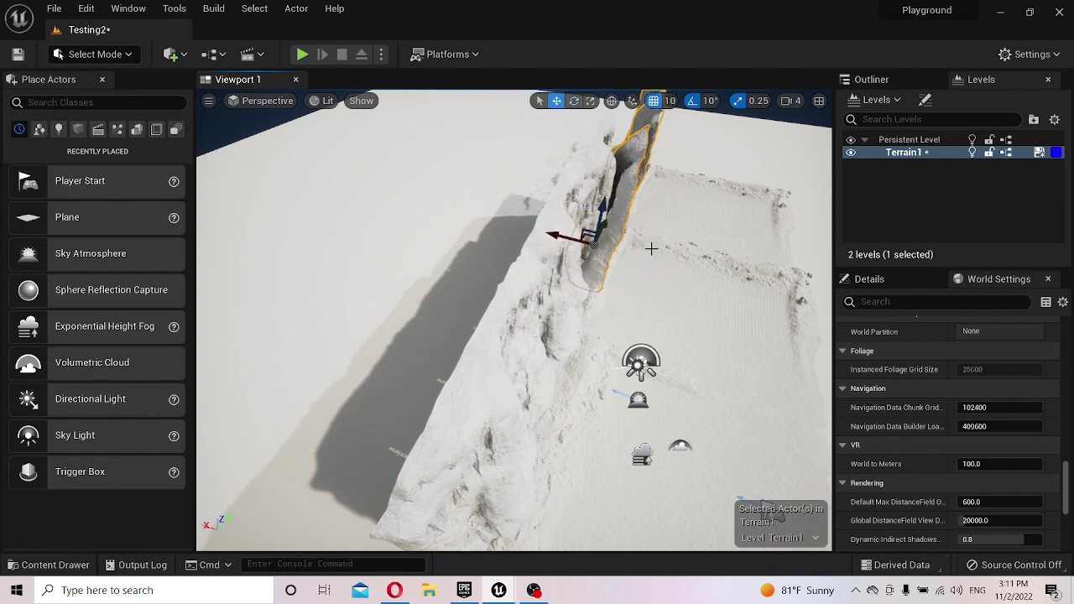
mouse_move(577, 235)
left_mouse_down()
mouse_move(647, 216)
mouse_move(767, 264)
mouse_move(602, 246)
mouse_move(696, 367)
left_mouse_up()
left_click_drag(741, 393, 622, 292, "alt")
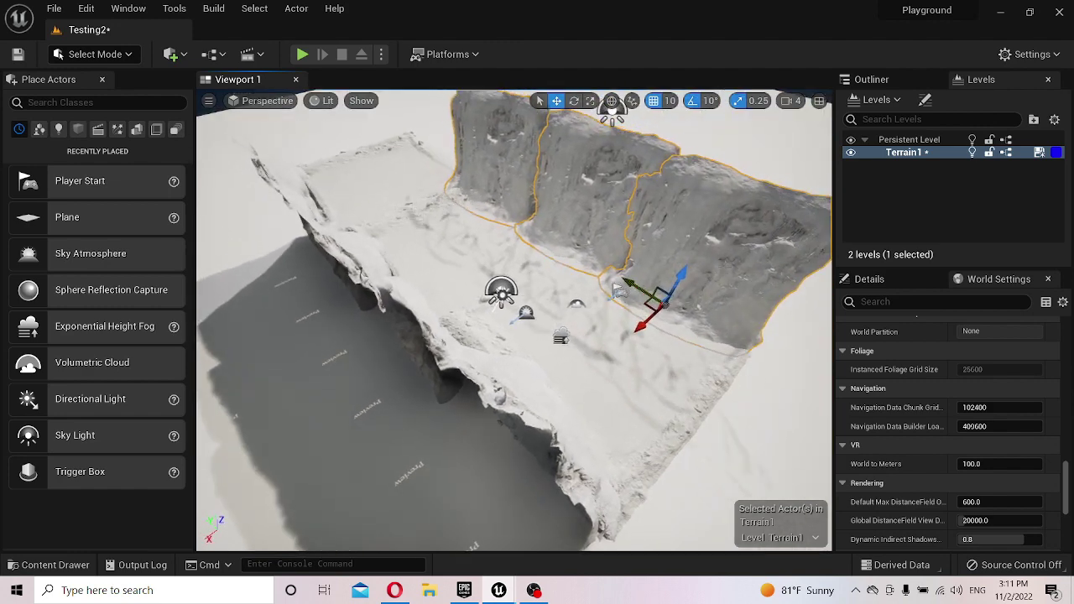
- Select the upper-right cliff piece, rotate it around its vertical axis, and slide it into position
left_click_drag(683, 322, 477, 401, "alt")
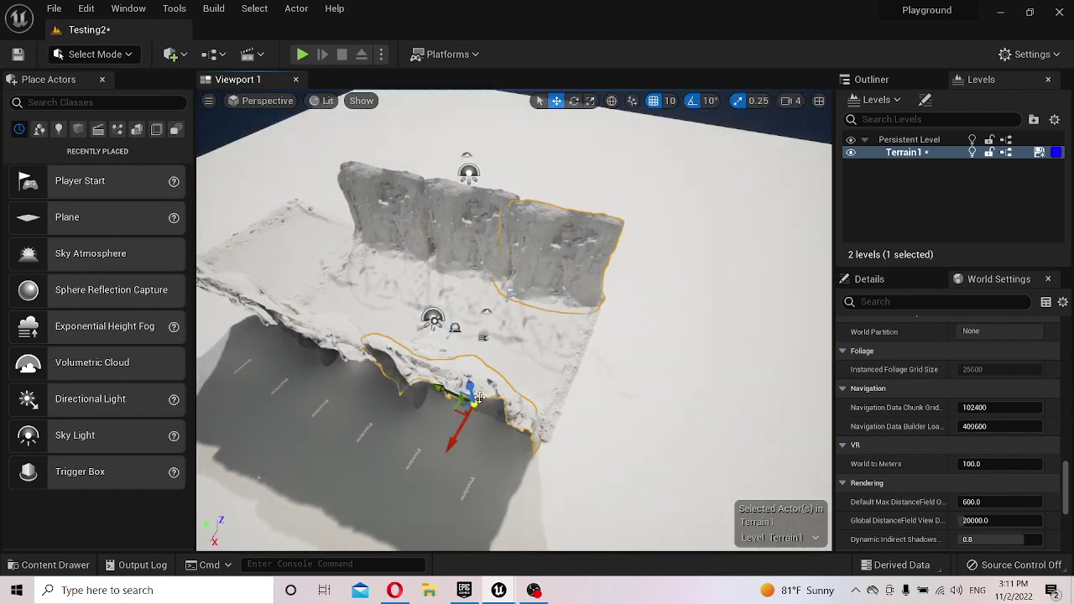
left_click(569, 270)
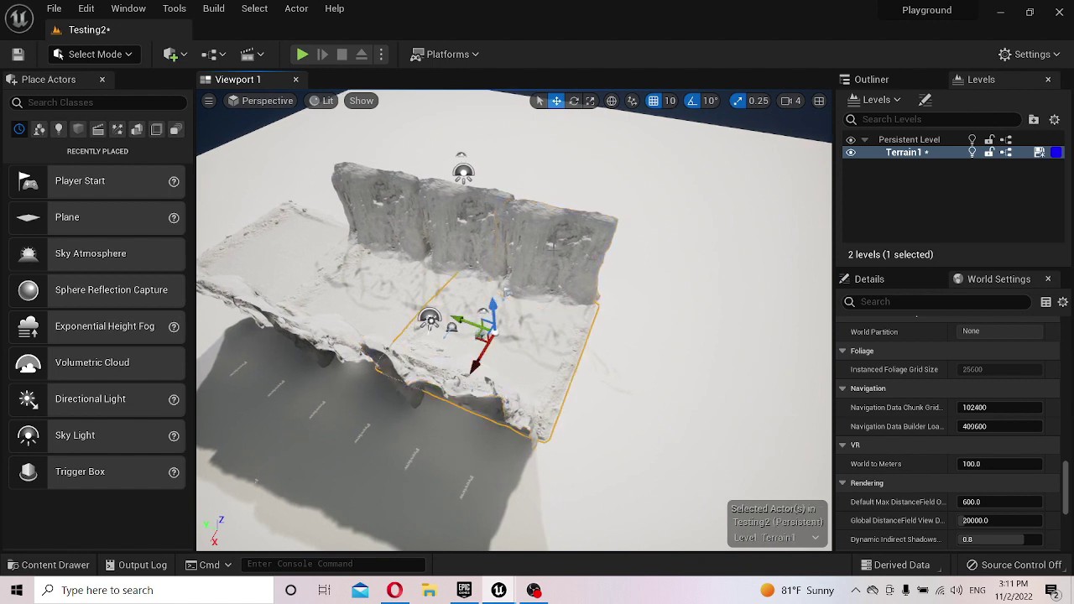
key("e")
left_click_drag(575, 337, 593, 300)
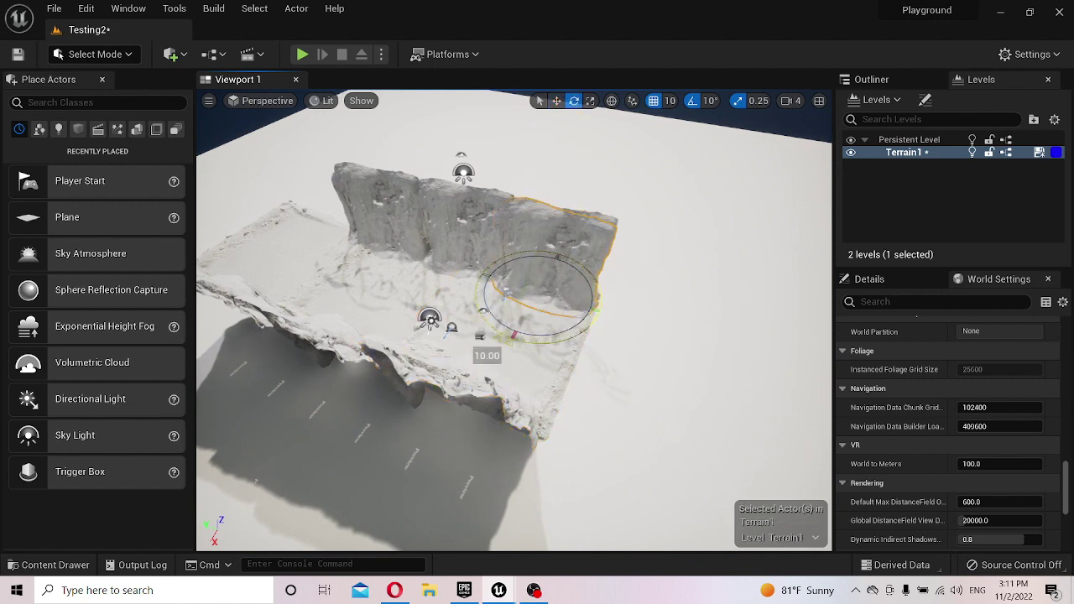
key("w")
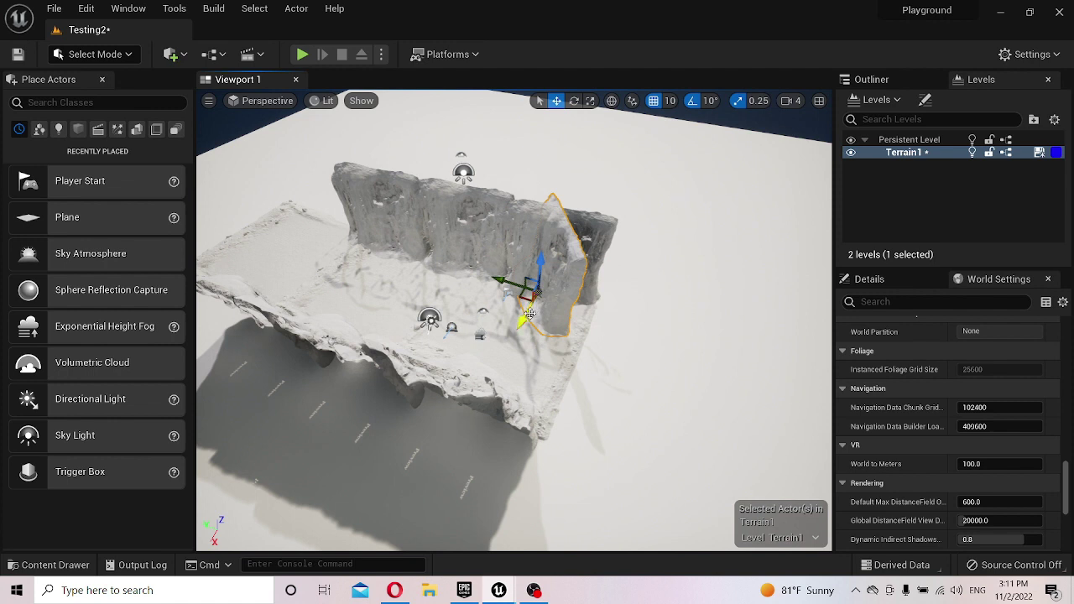
mouse_move(530, 314)
left_mouse_down()
mouse_move(513, 300)
mouse_move(544, 321)
left_mouse_up()
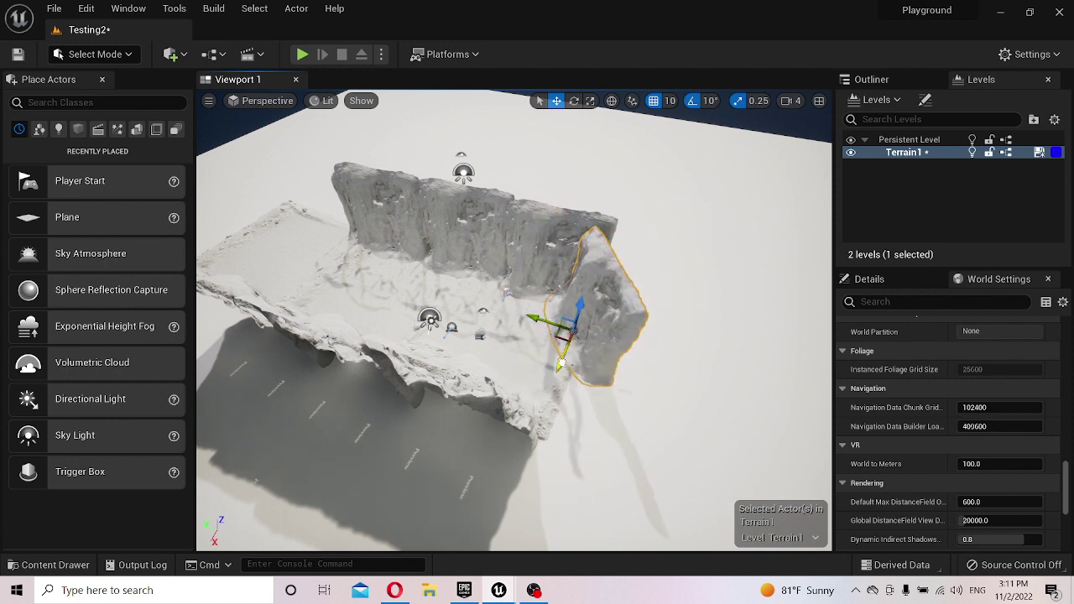
left_click_drag(560, 364, 563, 337)
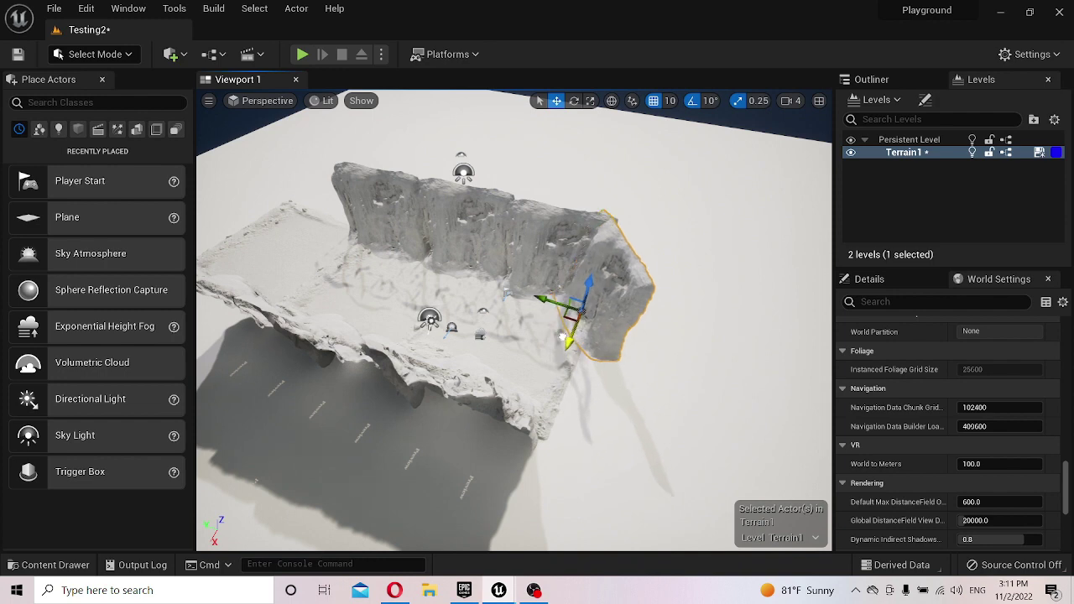
- Turn the cliff piece to face into the canyon, slide it against the wall, and save all levels
right_click_drag(562, 339, 469, 352)
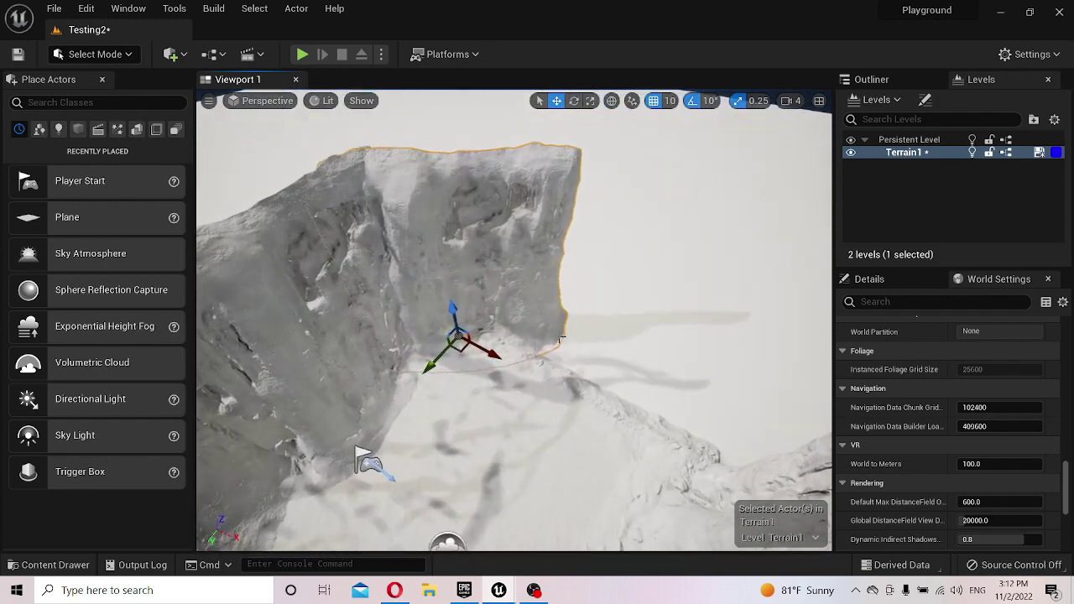
key("e")
mouse_move(470, 373)
left_mouse_down()
mouse_move(459, 369)
mouse_move(669, 406)
left_mouse_up()
key("w")
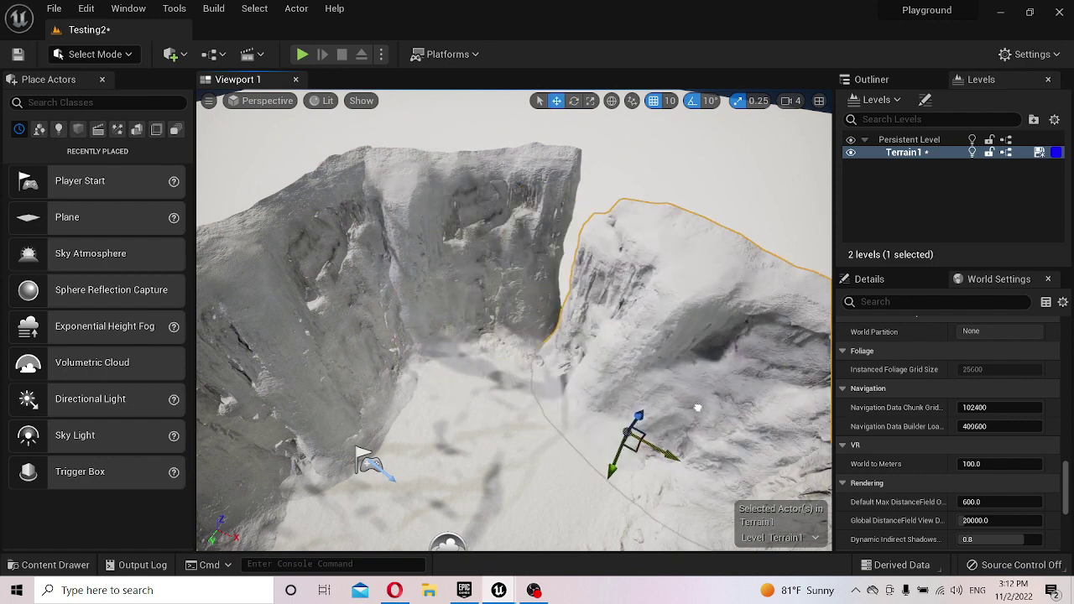
left_click_drag(672, 450, 636, 443)
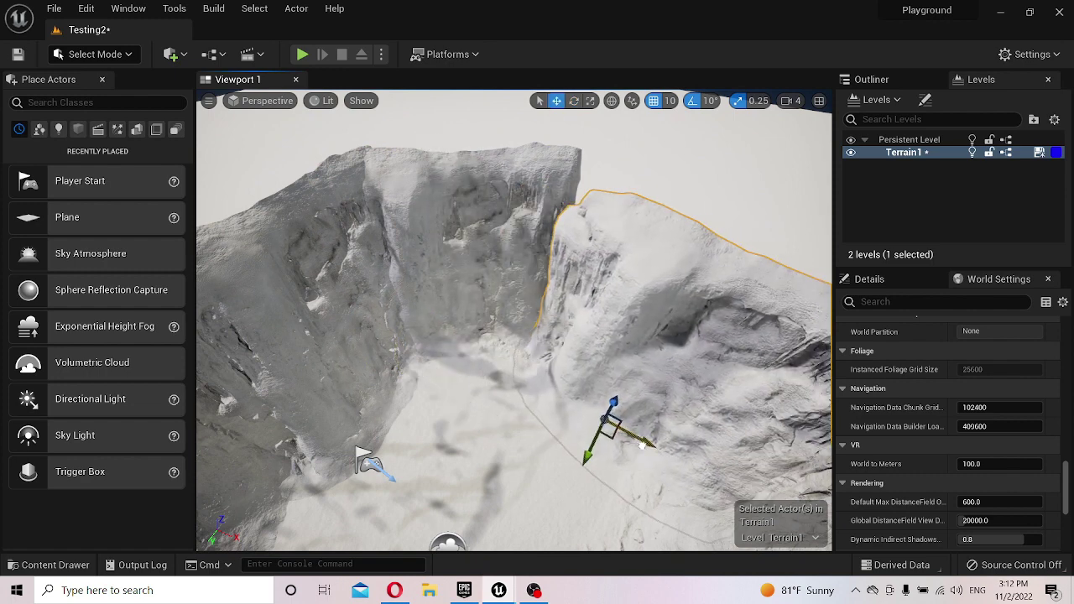
left_click_drag(567, 450, 645, 401)
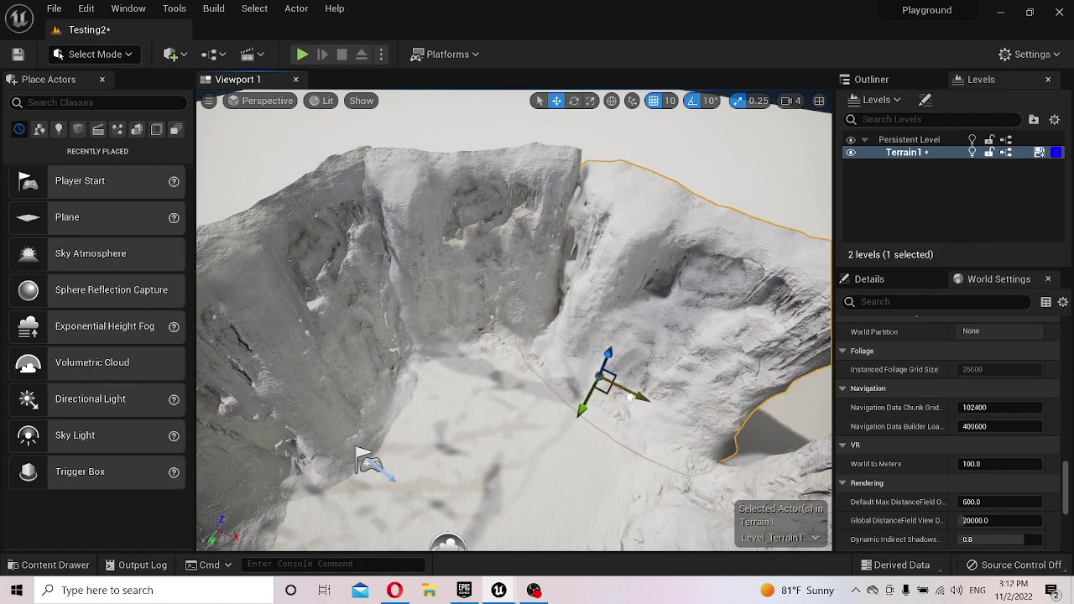
mouse_move(645, 401)
right_mouse_down()
mouse_move(741, 370)
mouse_move(621, 334)
right_mouse_up()
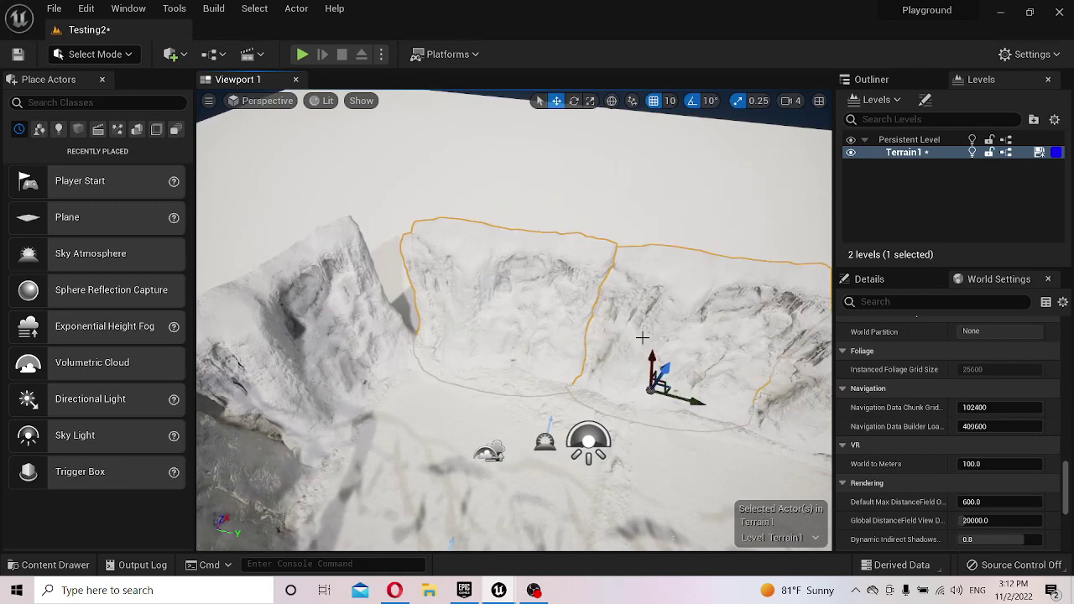
mouse_move(642, 337)
right_mouse_down()
mouse_move(668, 325)
mouse_move(637, 336)
right_mouse_up()
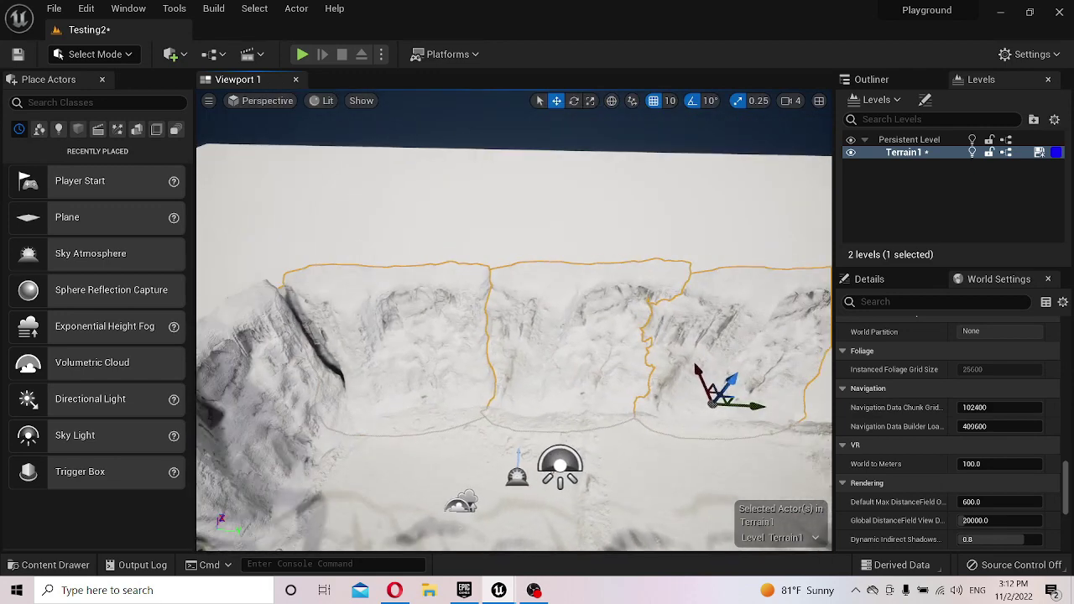
right_click_drag(437, 382, 437, 411)
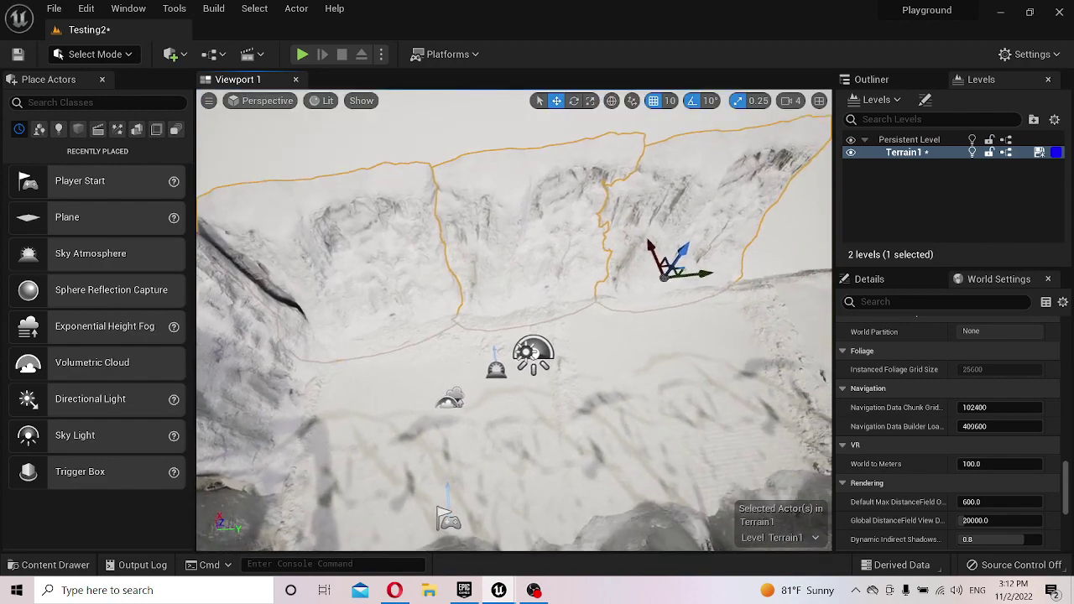
left_click(56, 9)
left_click(100, 170)
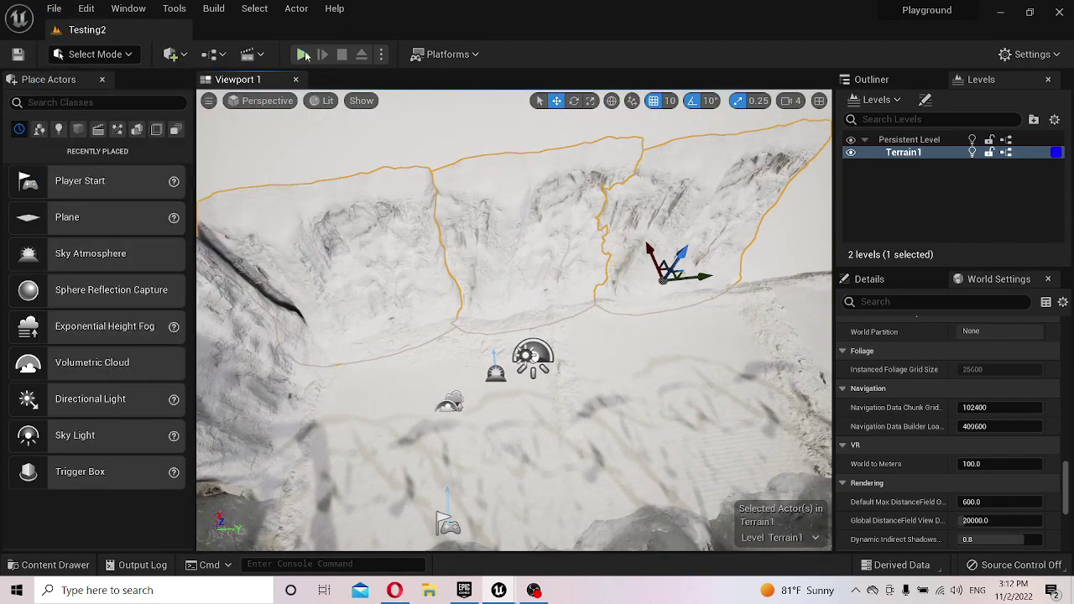
left_click(303, 54)
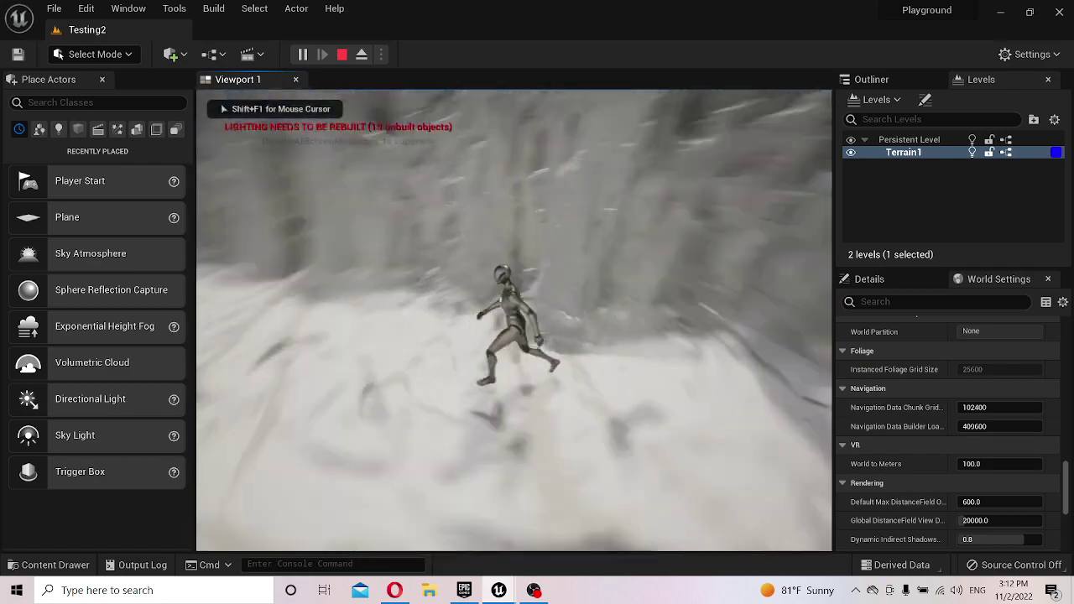
key("w")
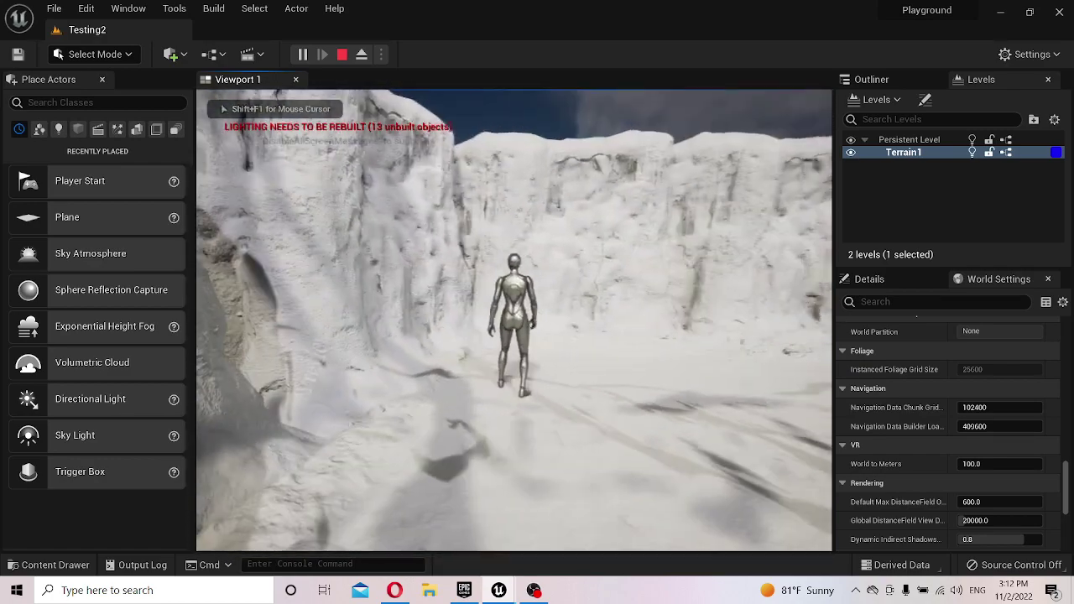
key("w")
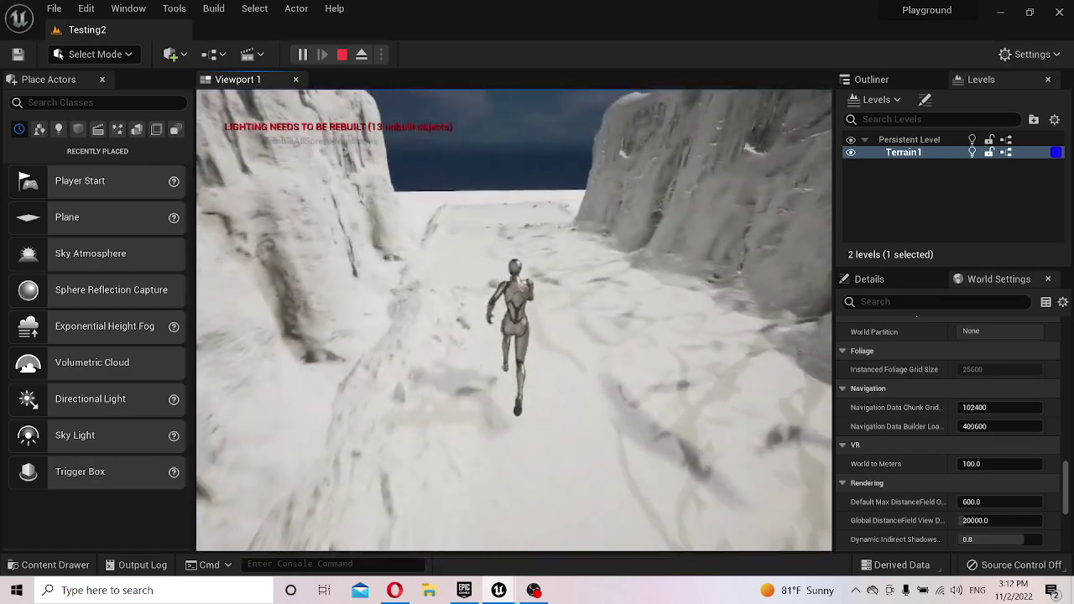
key("w")
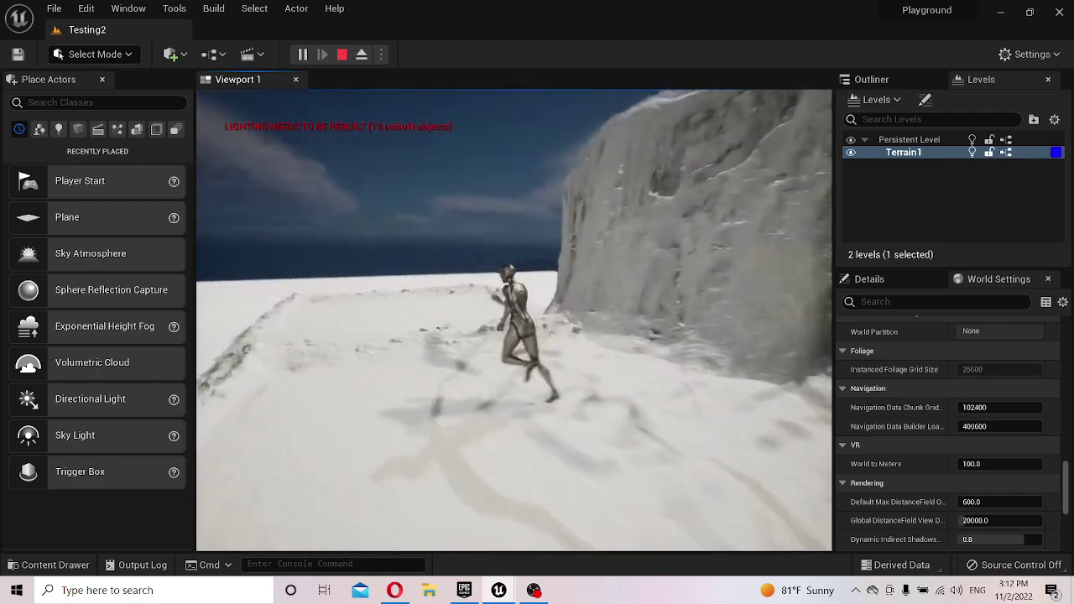
key("w")
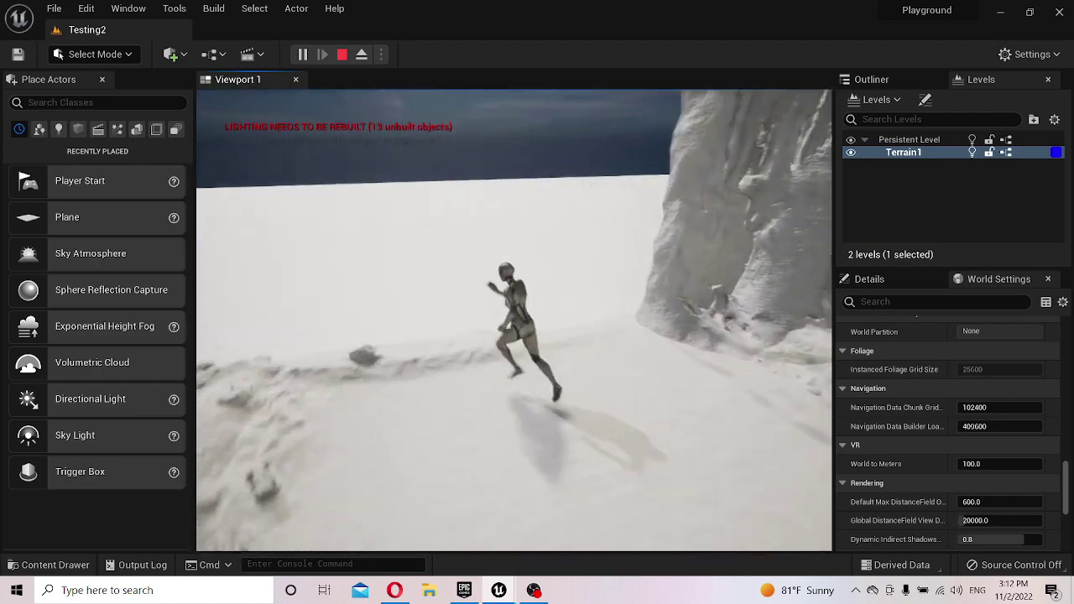
- Stop the playtest and move the cliff piece down and to the right along Y
key("Escape")
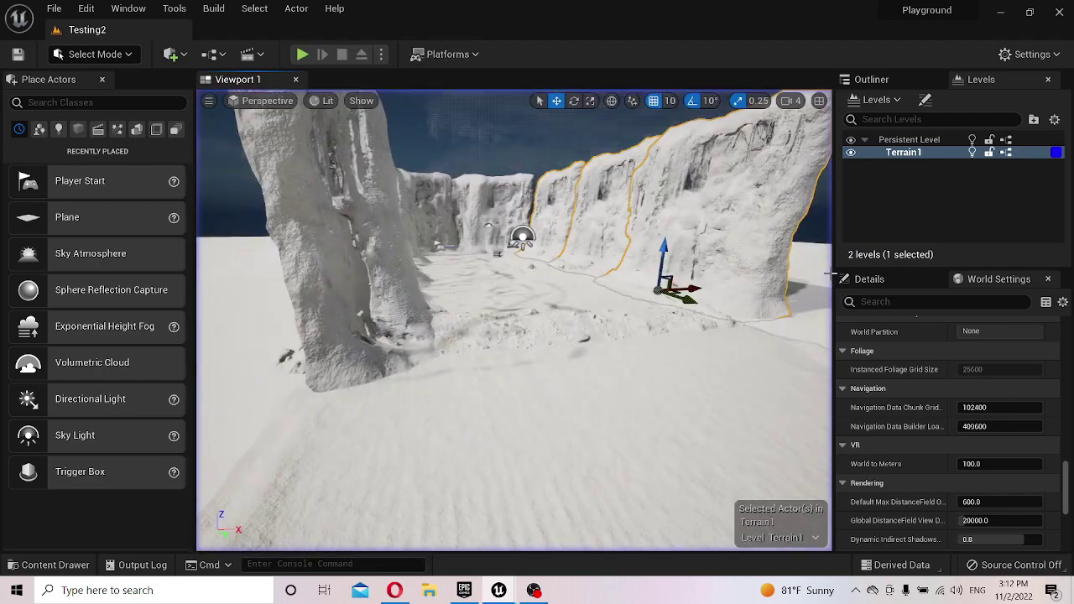
mouse_move(829, 273)
right_mouse_down()
mouse_move(588, 336)
mouse_move(588, 302)
mouse_move(442, 237)
right_mouse_up()
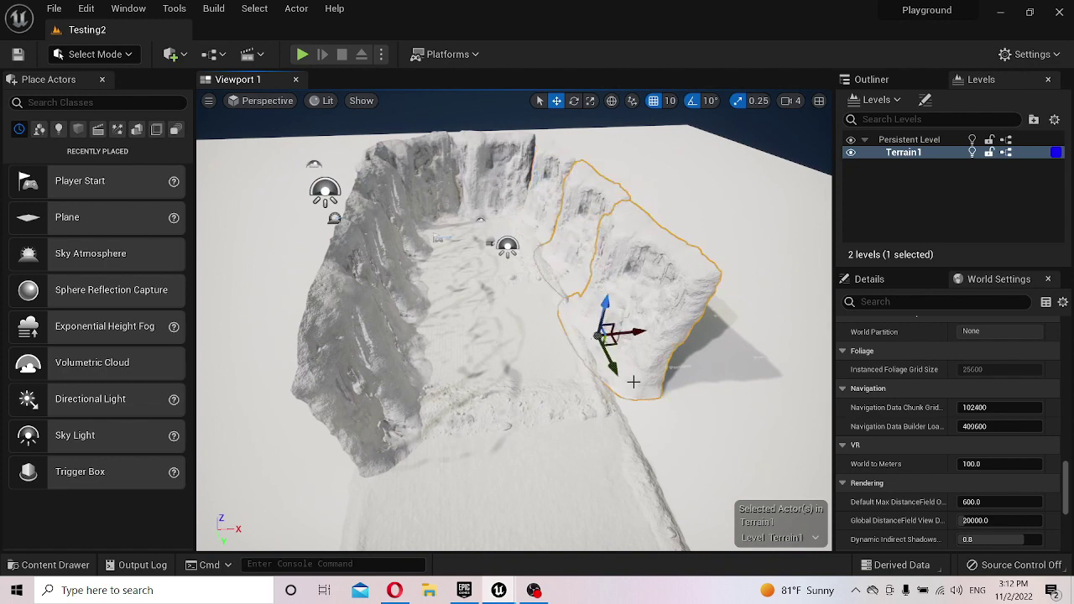
left_click_drag(632, 383, 625, 366)
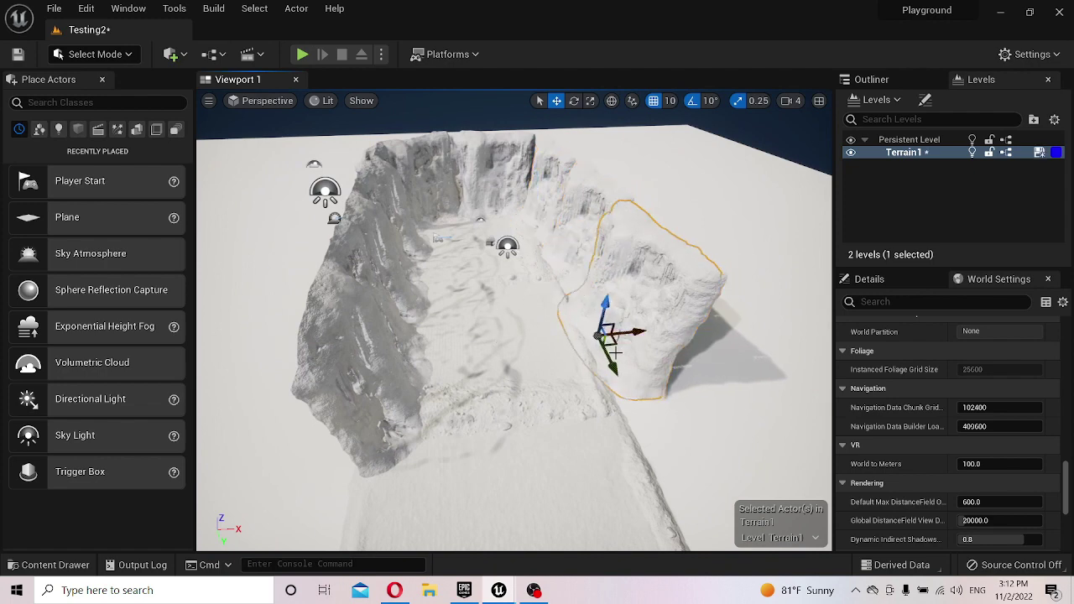
key("ctrl+z")
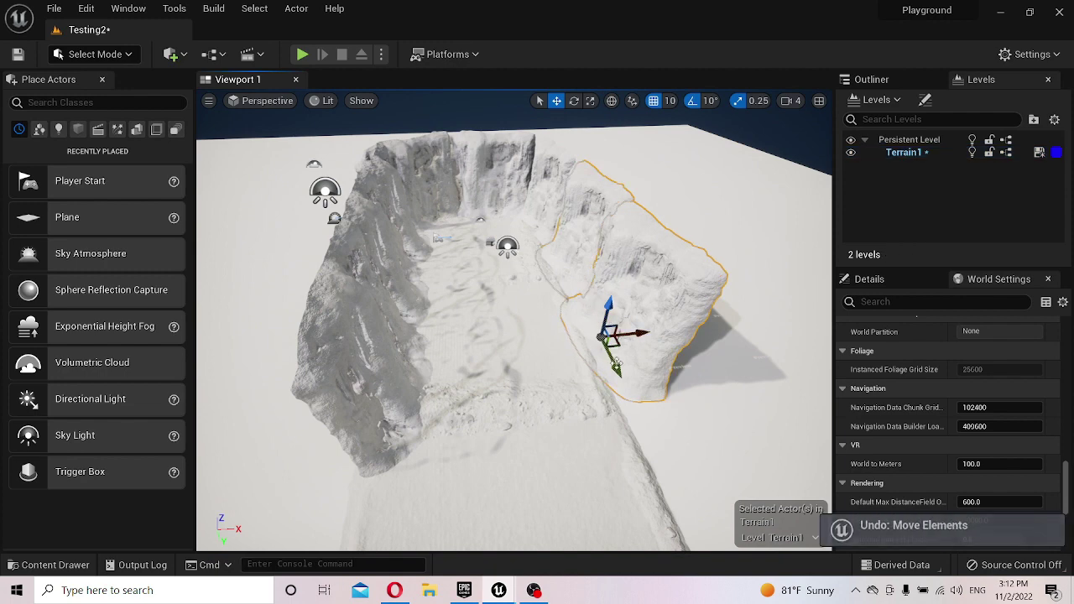
mouse_move(617, 365)
right_mouse_down()
mouse_move(599, 307)
mouse_move(592, 327)
right_mouse_up()
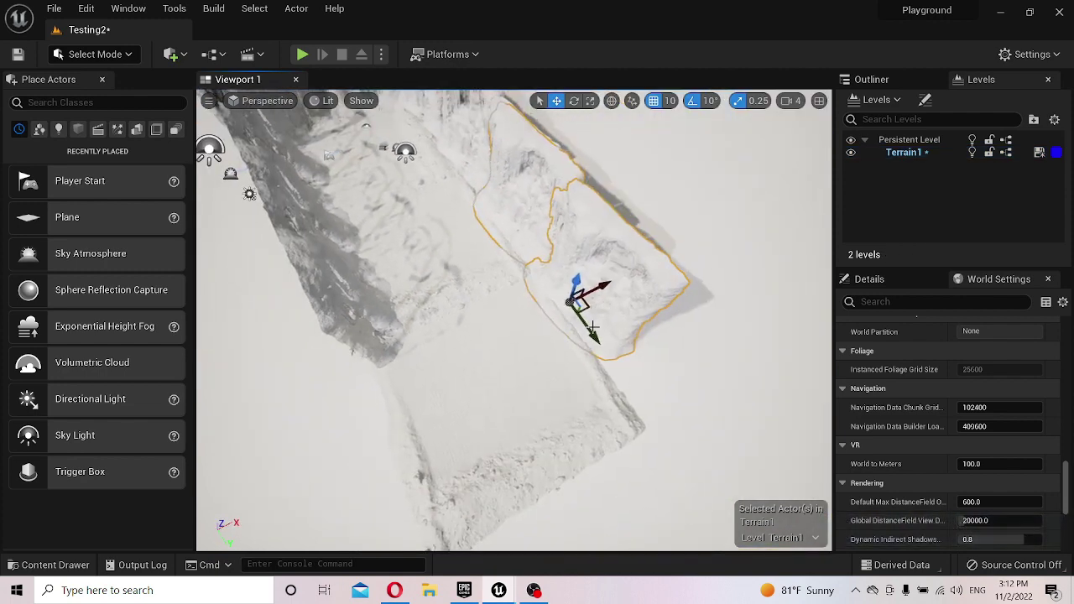
left_click_drag(592, 328, 636, 432)
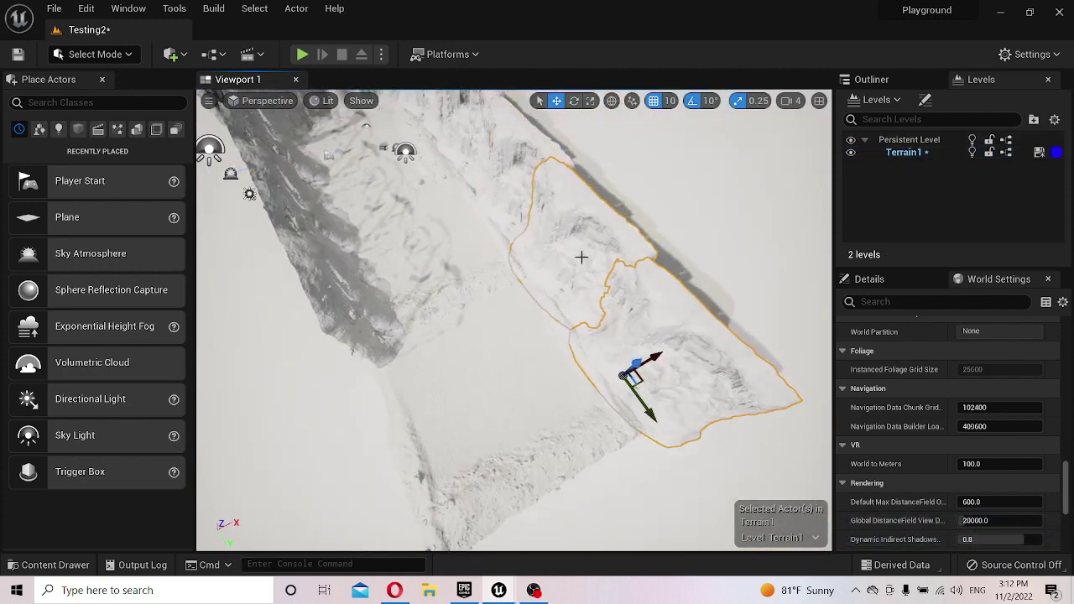
right_click_drag(582, 257, 576, 247)
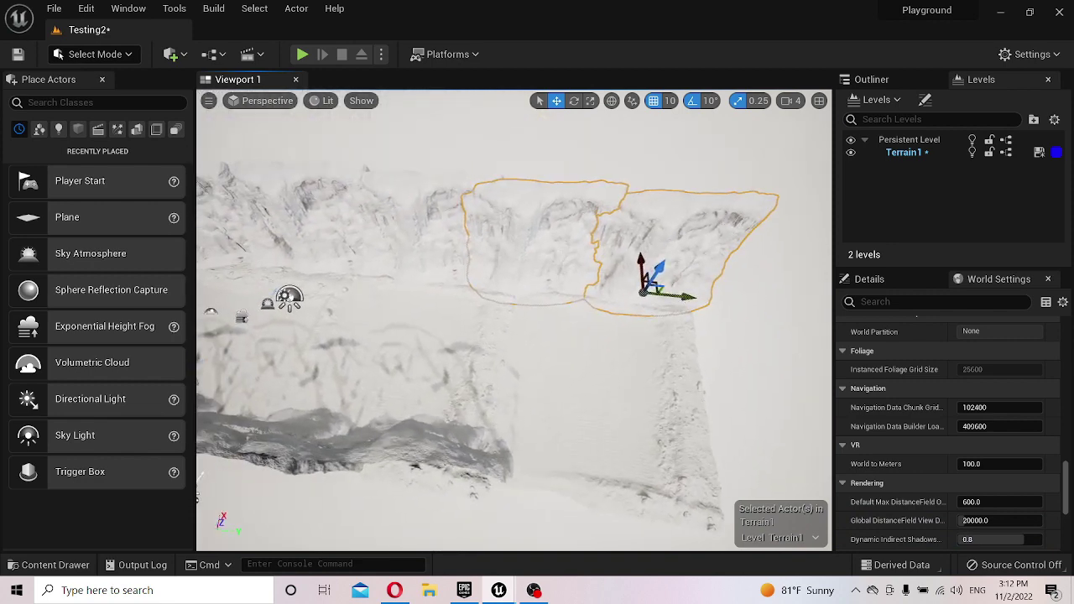
left_click_drag(684, 300, 707, 307)
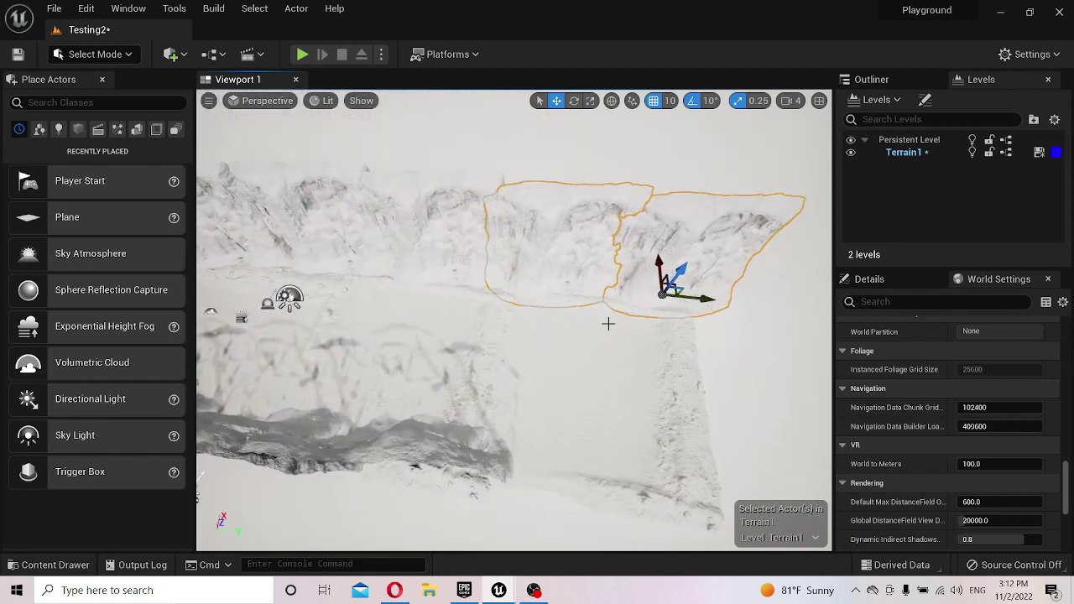
- Rotate the Terrain1 cliff piece to a new angle and move it to the canyon's right side
key("e")
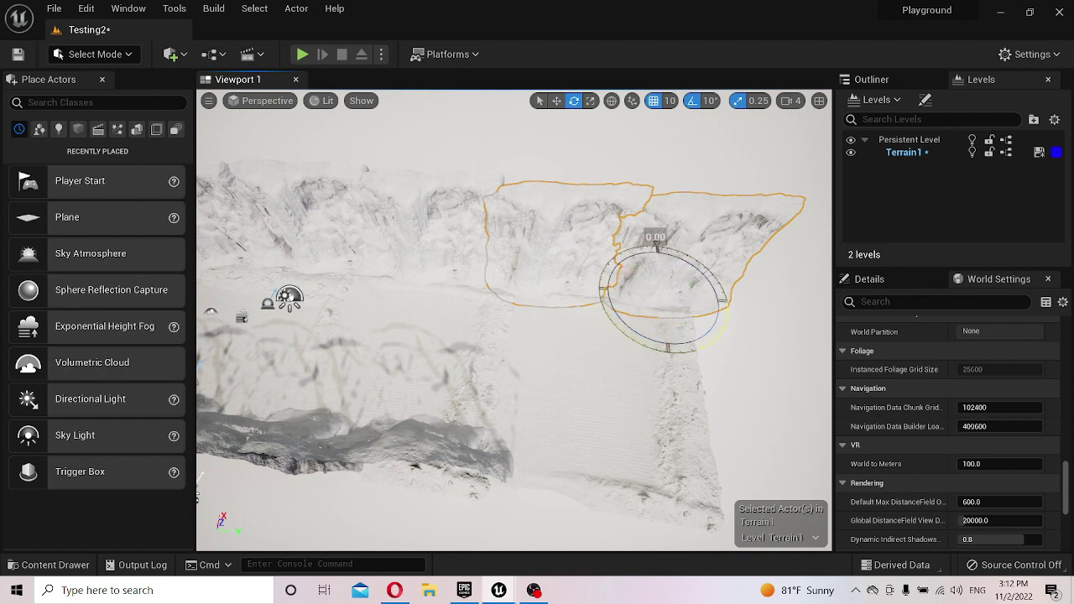
mouse_move(657, 248)
left_mouse_down()
mouse_move(669, 281)
mouse_move(657, 300)
left_mouse_up()
key("w")
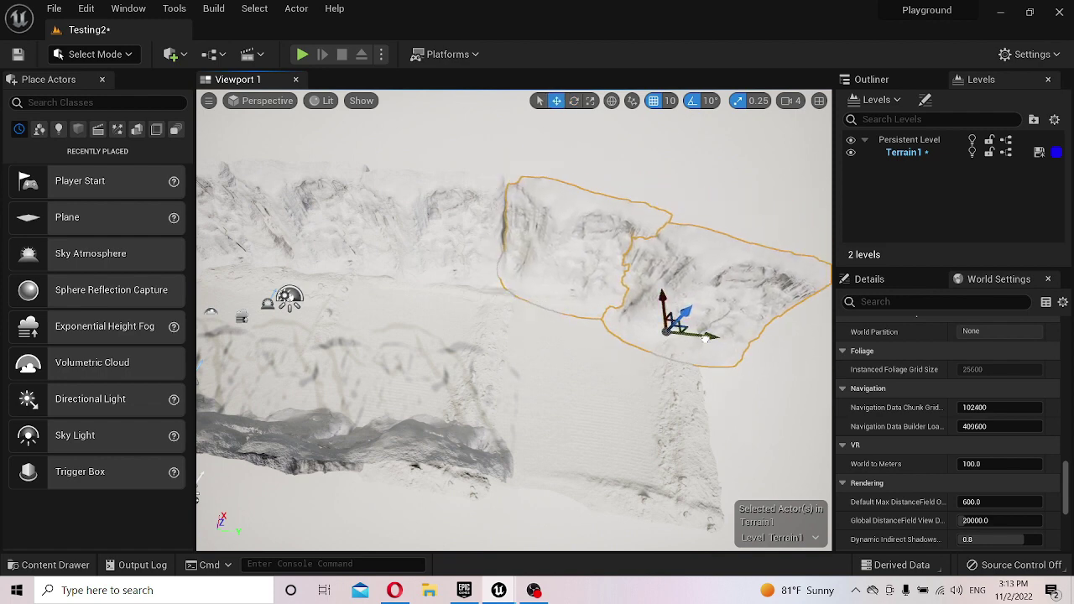
left_click_drag(706, 336, 628, 275, "alt")
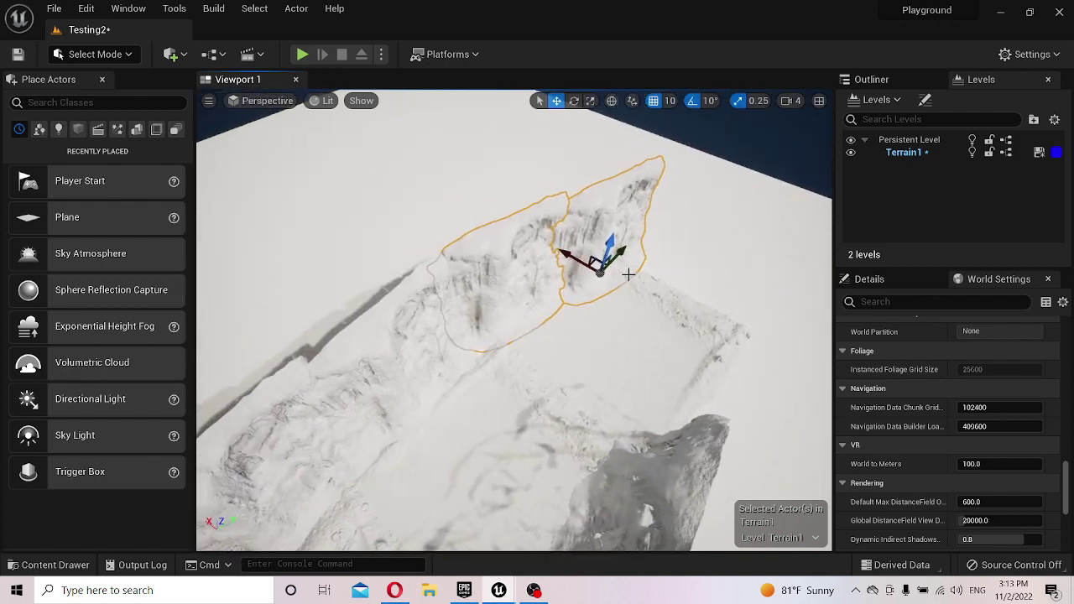
key("e")
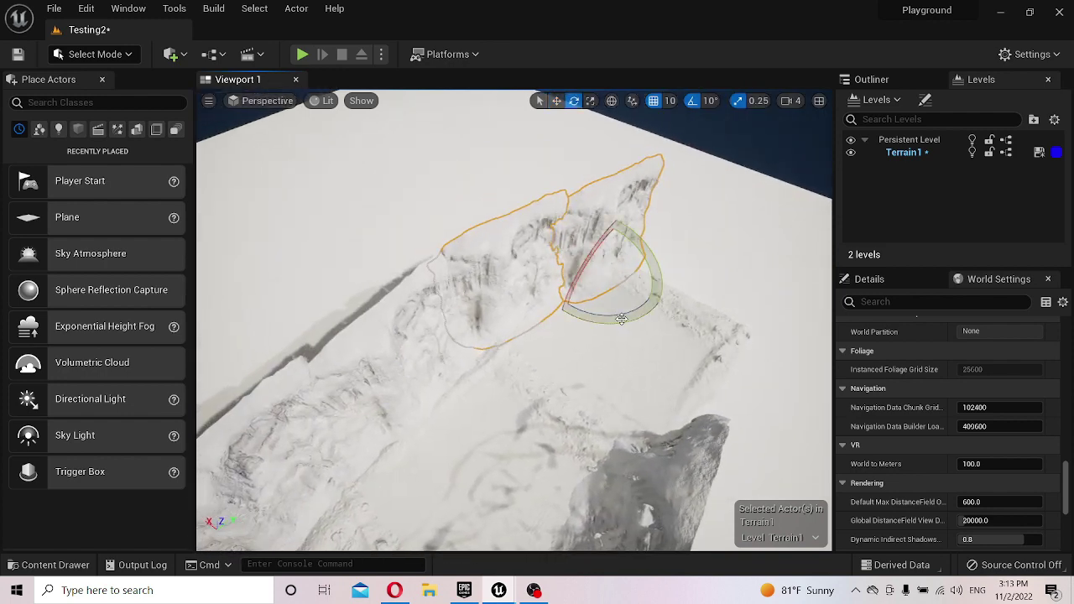
left_click_drag(621, 319, 680, 279)
key("w")
left_click_drag(565, 243, 688, 323)
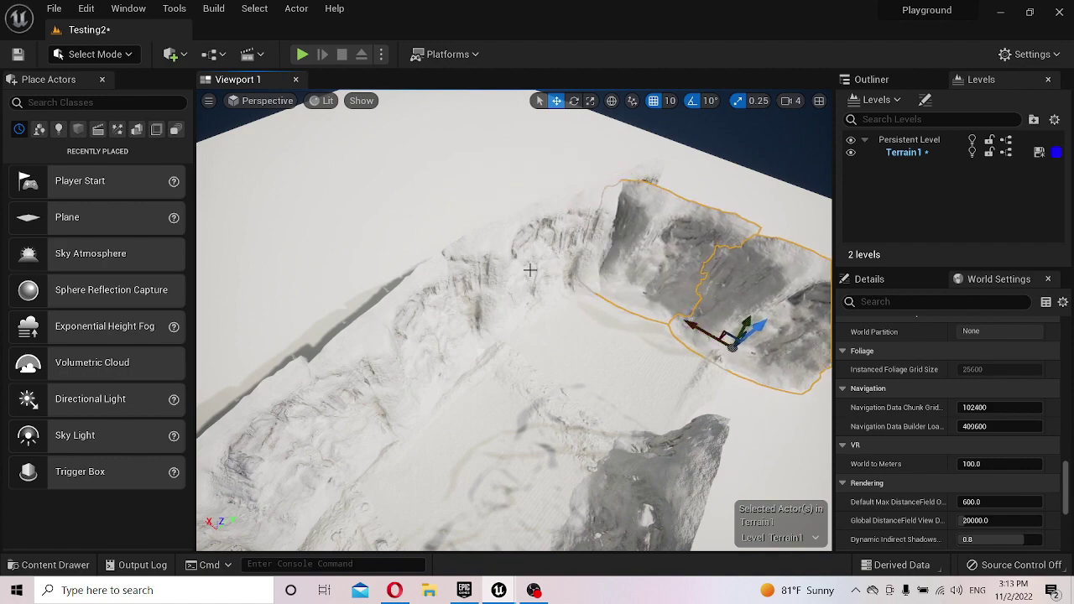
right_click_drag(530, 269, 638, 277)
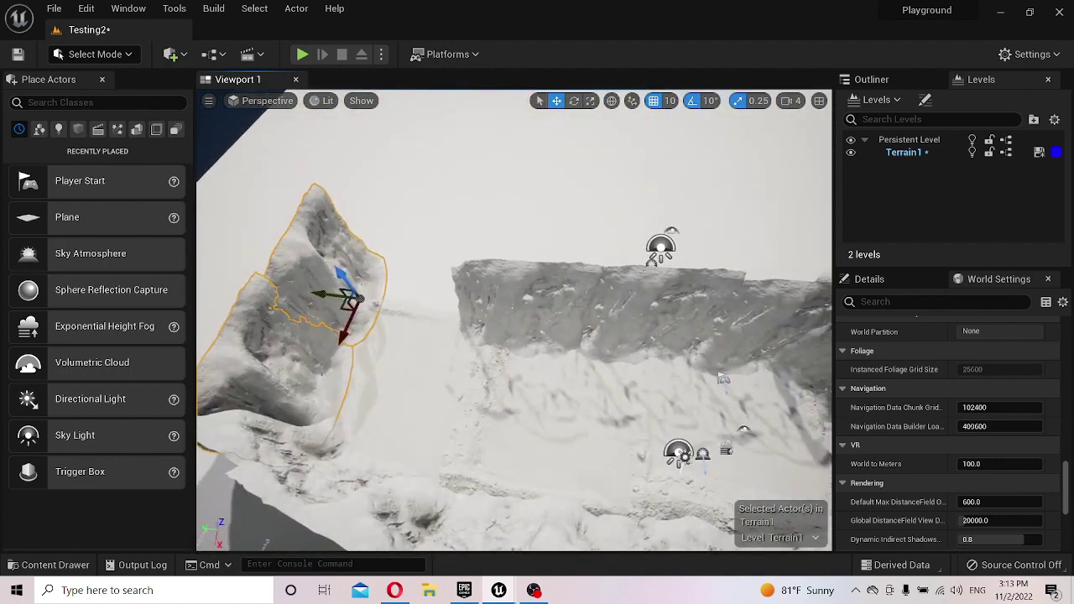
- Select the centre cliff and rotate it to a new angle
left_click(527, 311)
key("e")
mouse_move(560, 383)
left_mouse_down()
mouse_move(568, 373)
mouse_move(531, 355)
left_mouse_up()
key("w")
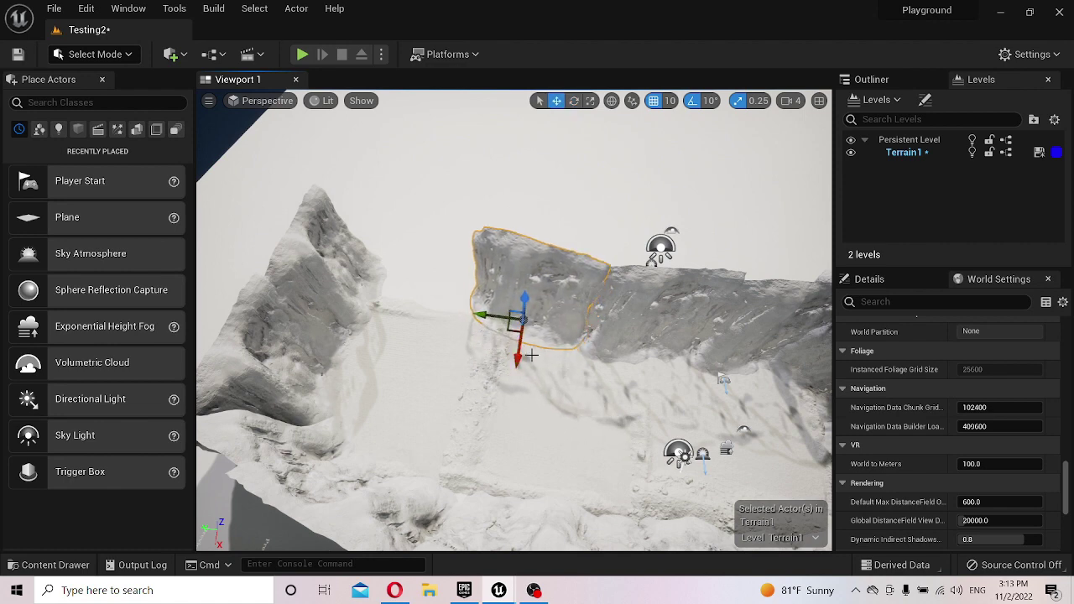
- Raise the left cliff slightly and slide it right toward the far cliff
left_click(331, 267)
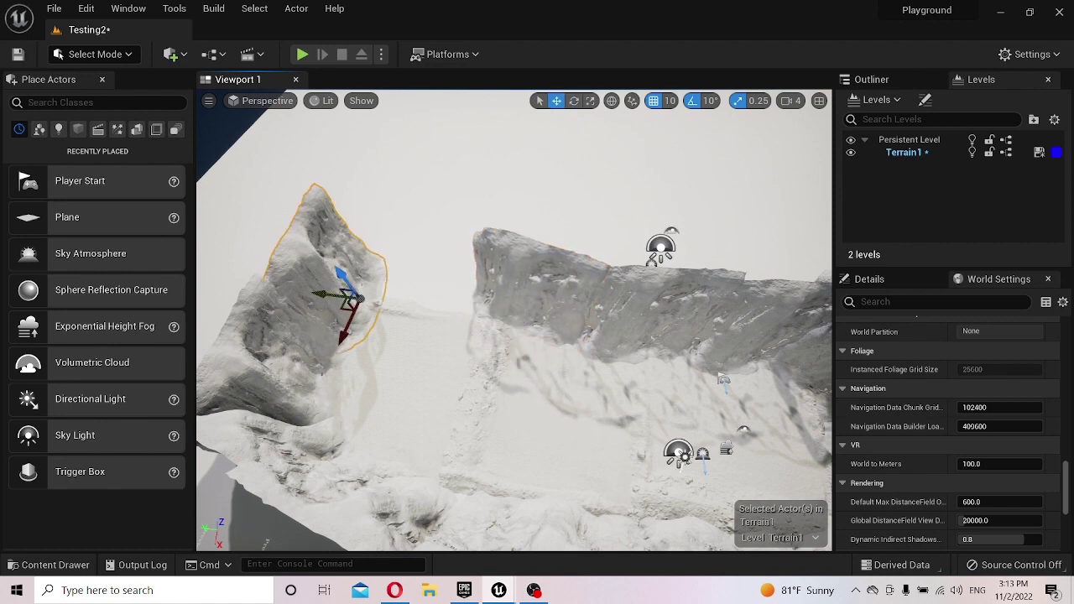
mouse_move(343, 336)
left_mouse_down()
mouse_move(390, 244)
mouse_move(336, 264)
left_mouse_up()
key("e")
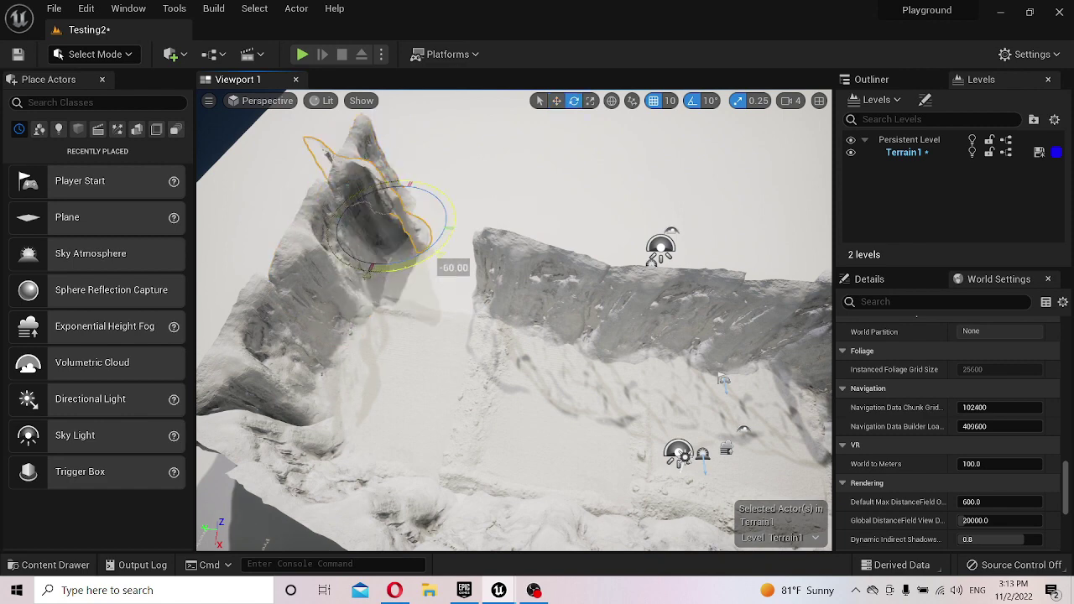
key("w")
left_click_drag(354, 220, 456, 233)
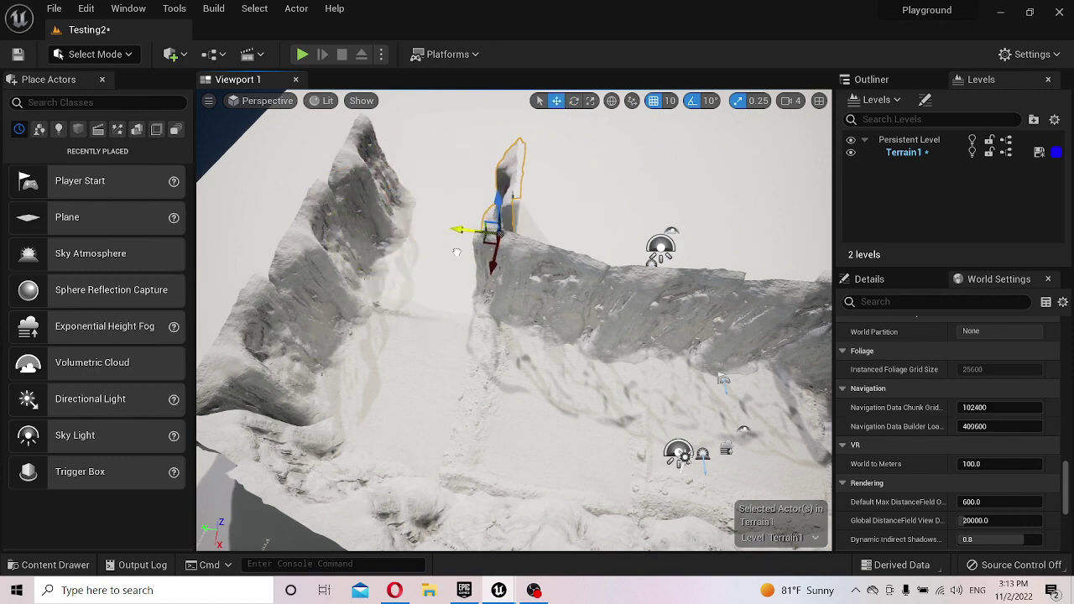
mouse_move(417, 257)
right_mouse_down()
mouse_move(394, 252)
mouse_move(403, 302)
right_mouse_up()
left_click_drag(447, 318, 477, 326)
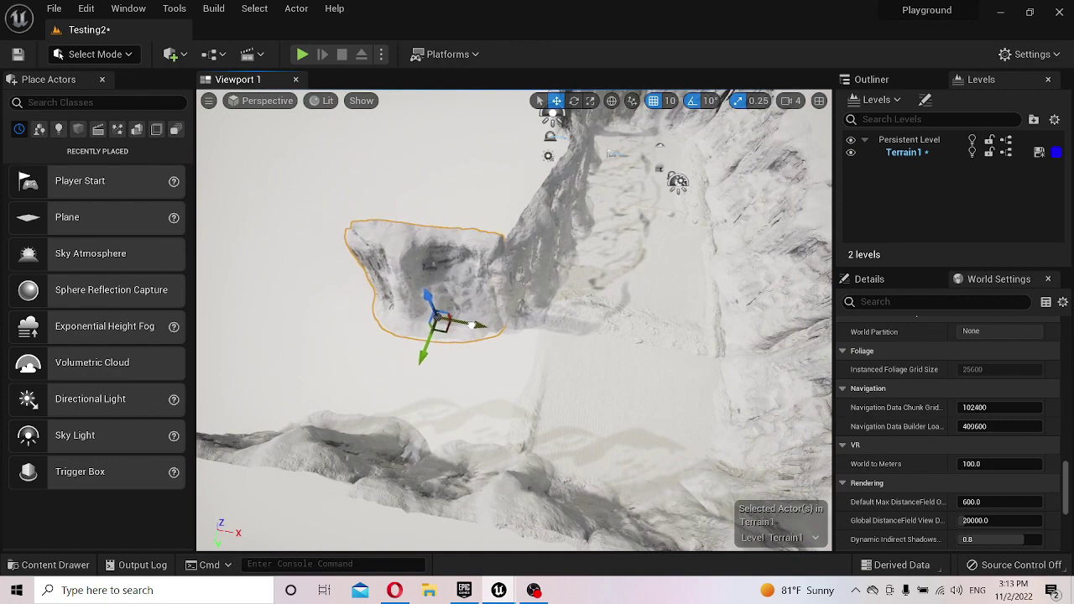
right_click_drag(316, 314, 413, 183)
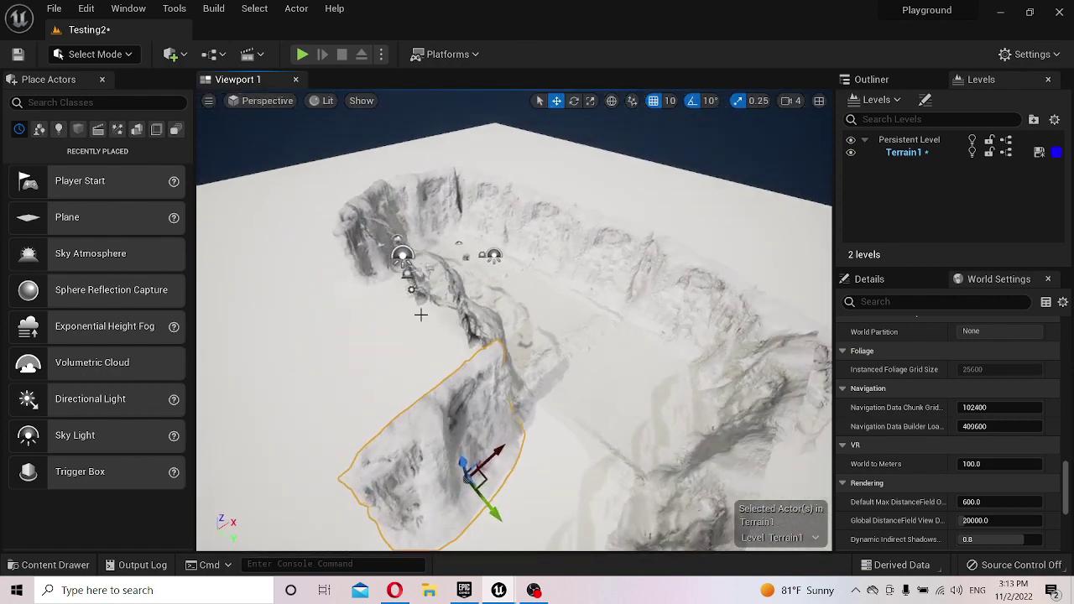
right_click_drag(478, 322, 489, 287)
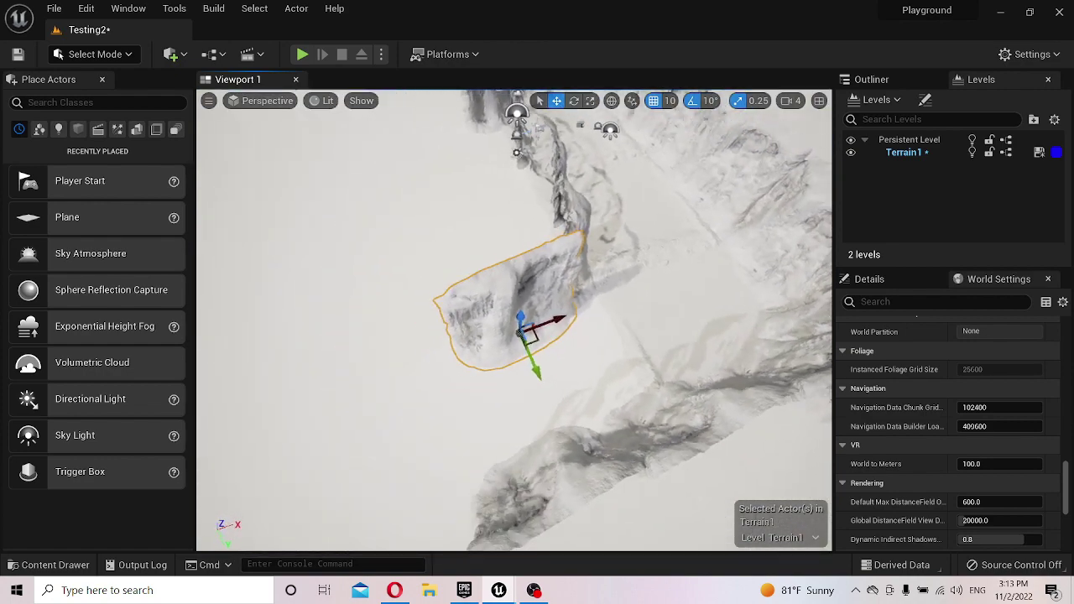
right_click_drag(483, 226, 444, 271)
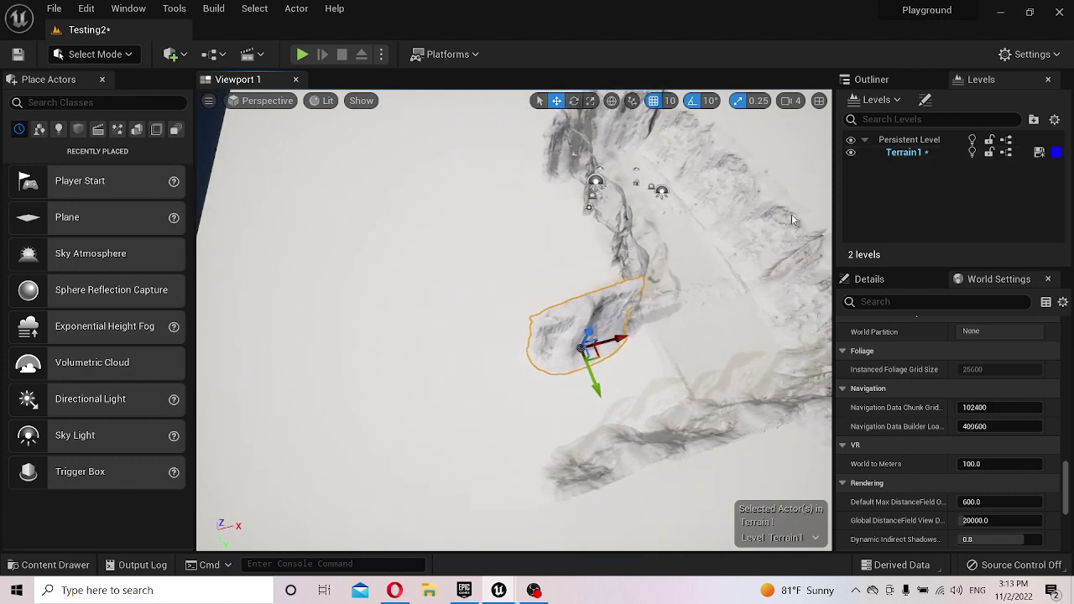
left_click(876, 100)
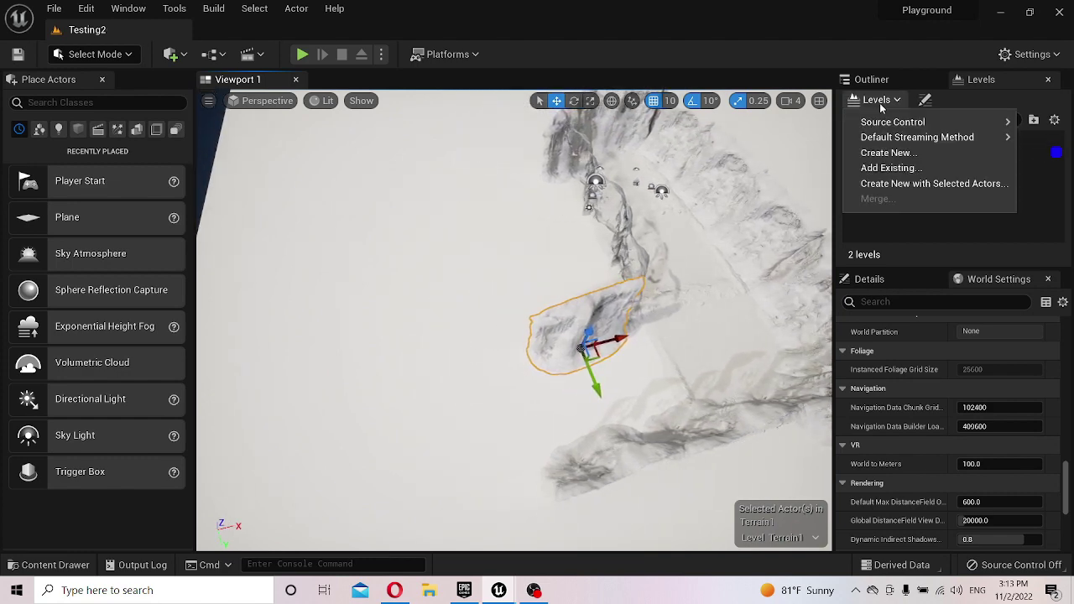
- Create a Basic-template sublevel and save it as Terrain2 by appending 2 to Terrain1
left_click(902, 156)
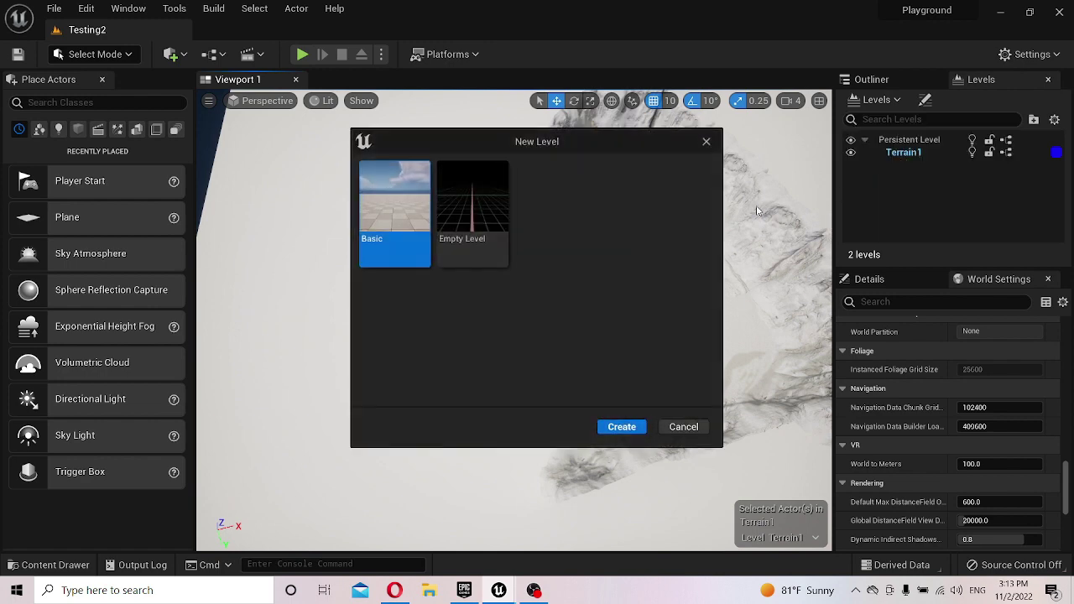
double_click(398, 242)
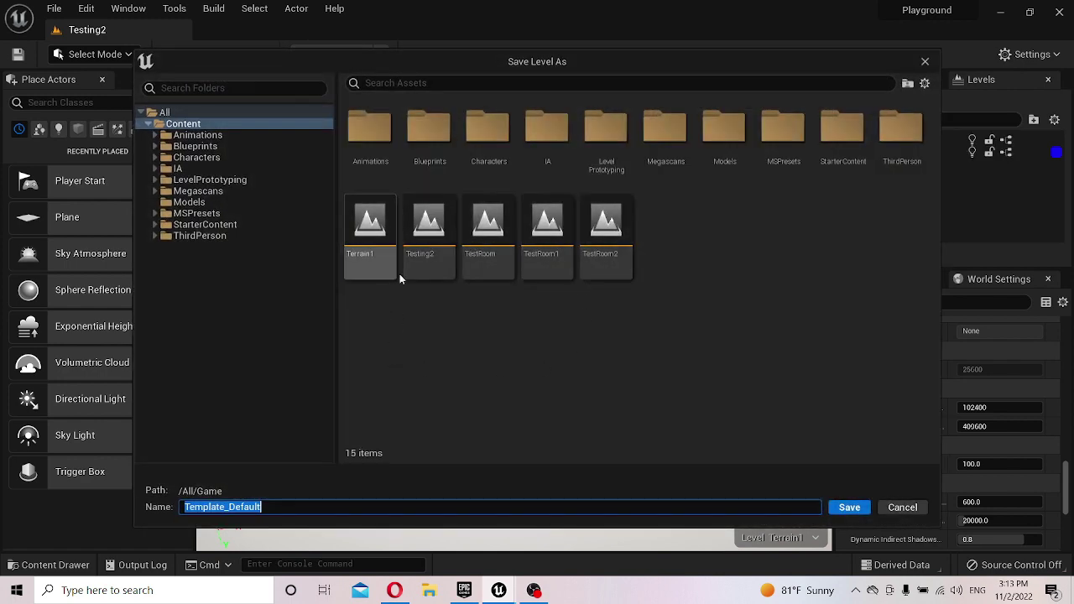
left_click(388, 267)
left_click(250, 506)
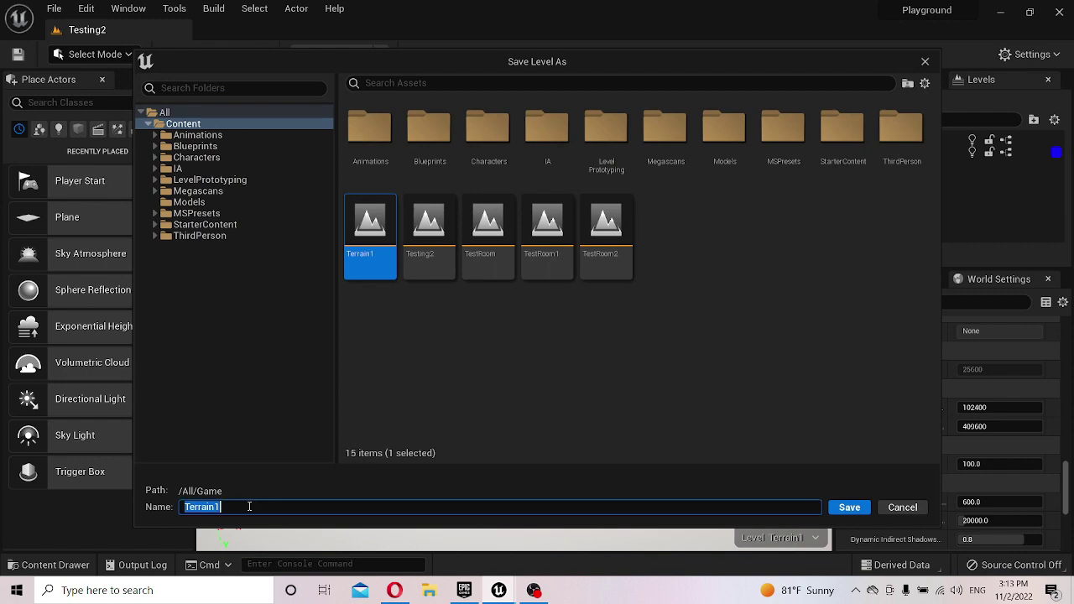
type("2")
key("Return")
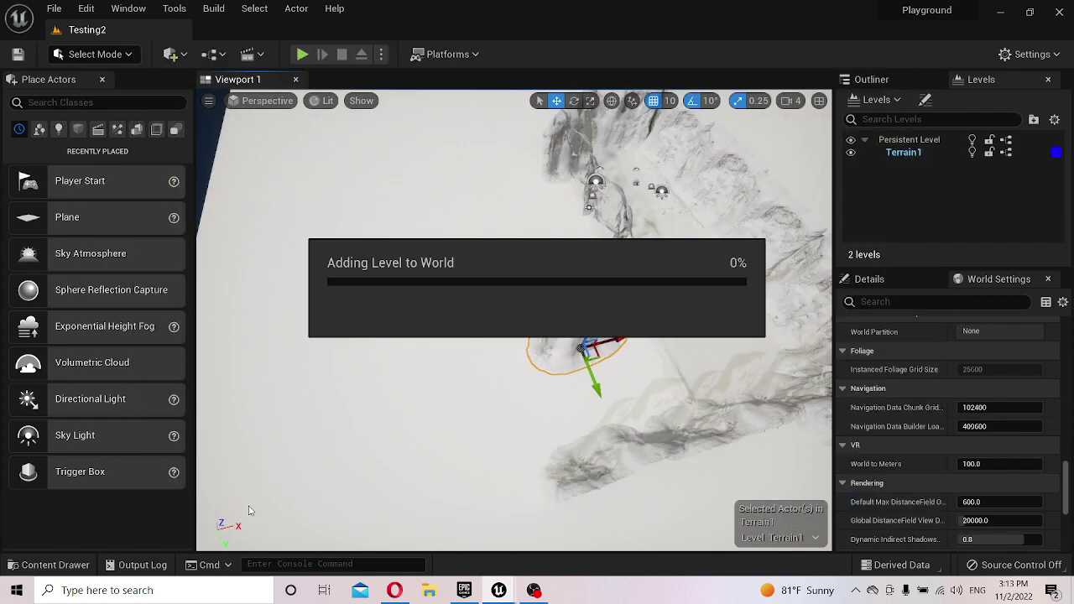
mouse_move(507, 360)
right_mouse_down()
mouse_move(470, 276)
mouse_move(495, 277)
right_mouse_up()
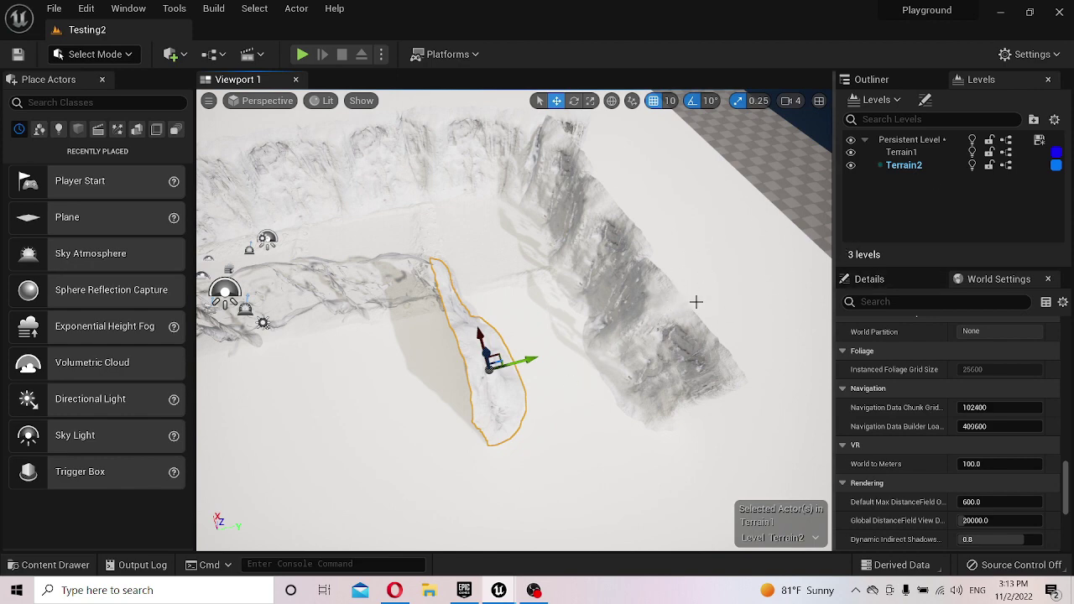
- Drag the Snowy Ground asset from Quixel Bridge into the viewport, which crashes the editor
key("ctrl+space")
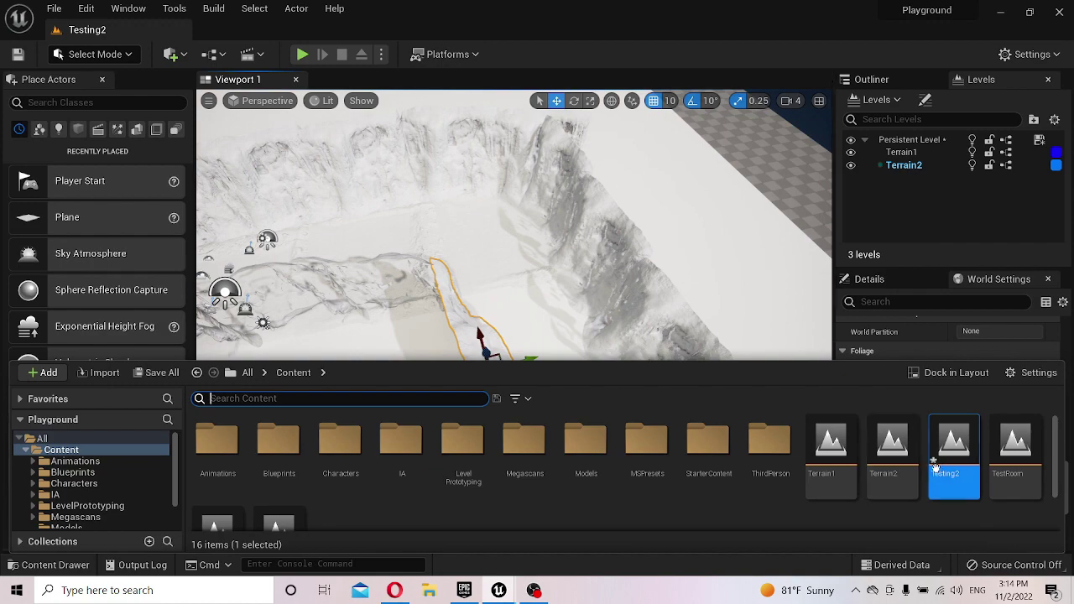
mouse_move(553, 266)
right_mouse_down()
mouse_move(553, 336)
mouse_move(553, 277)
mouse_move(537, 302)
right_mouse_up()
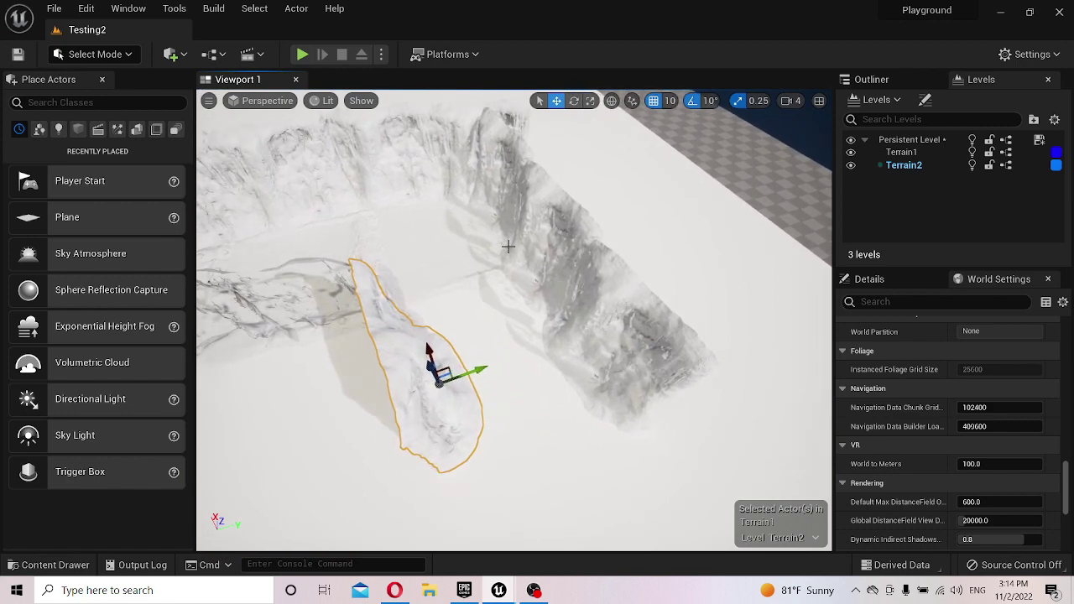
key("ctrl+space")
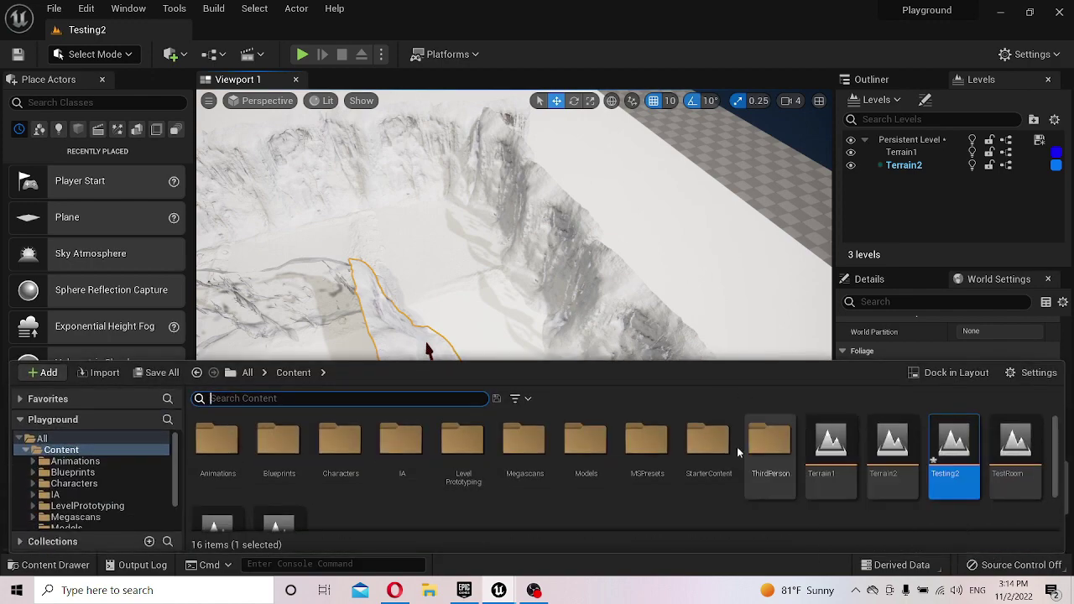
mouse_move(506, 590)
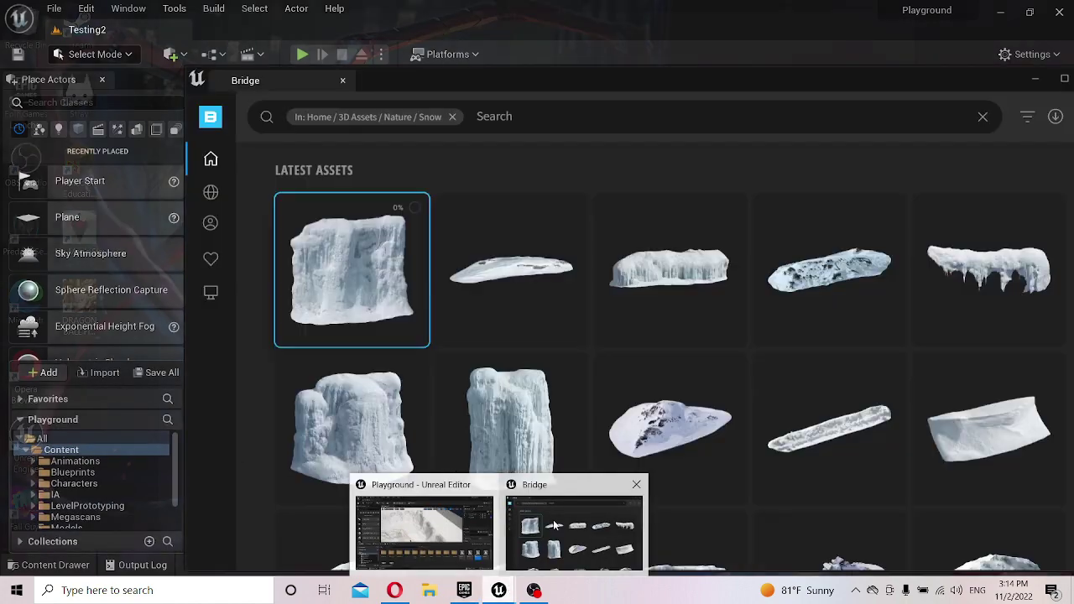
left_click(571, 529)
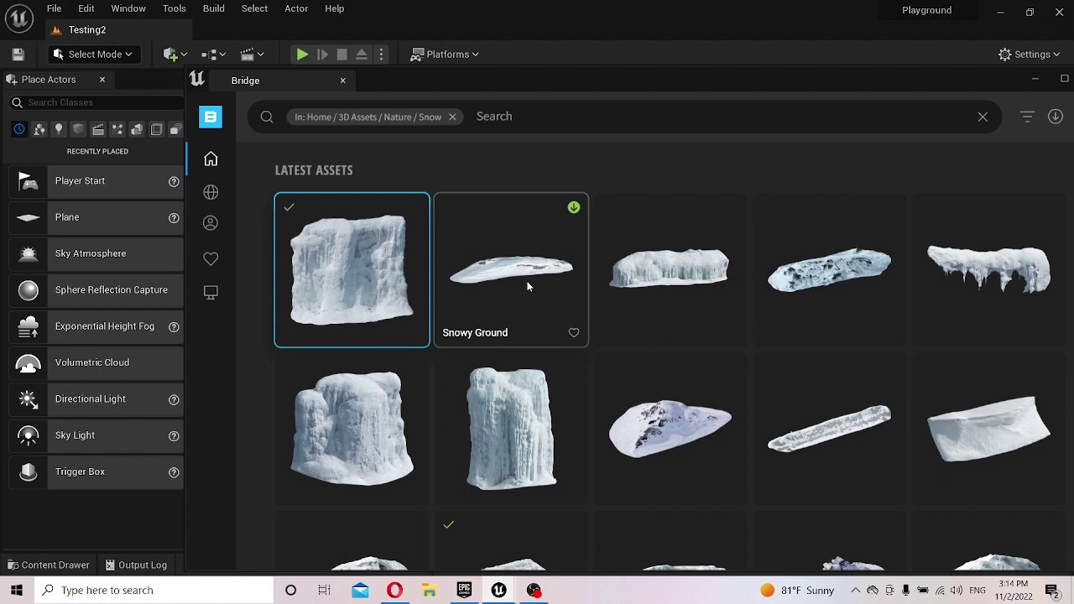
left_click_drag(596, 73, 968, 77)
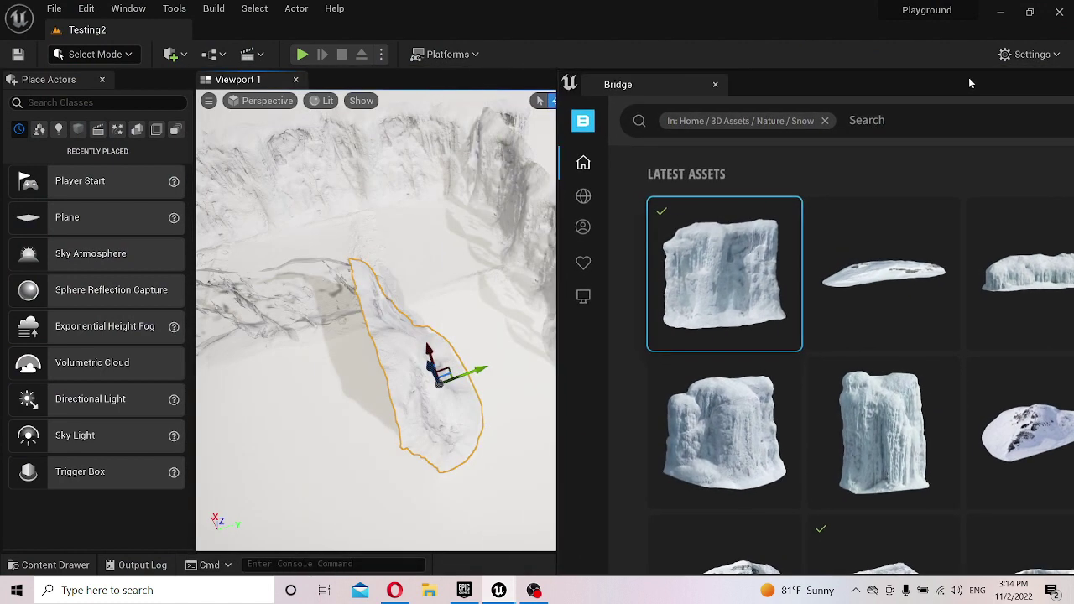
left_click_drag(853, 297, 479, 345)
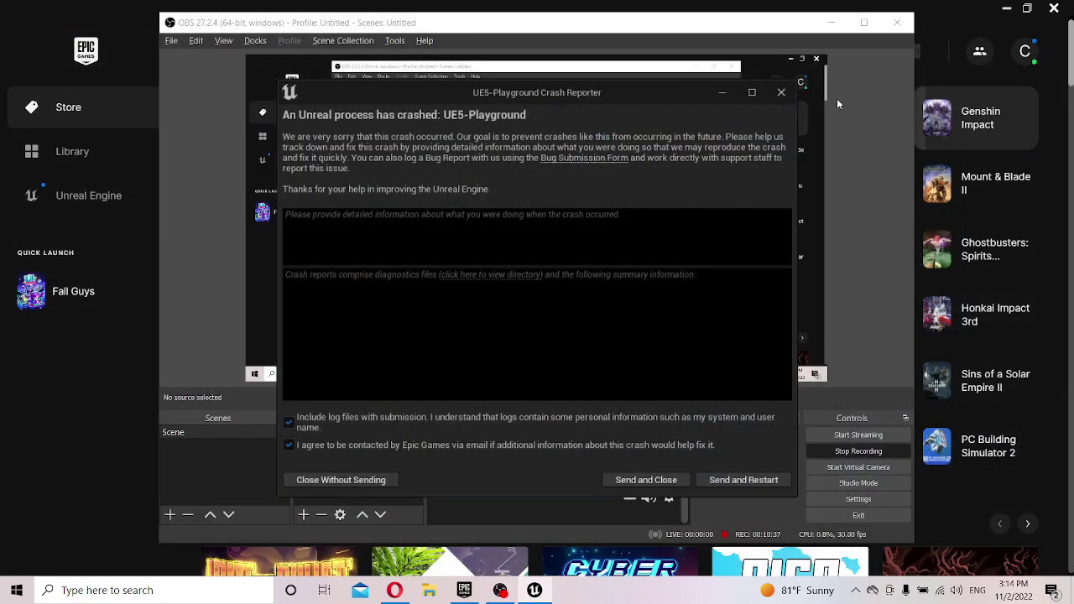
- Send the crash report so the editor relaunches into Playground's ThirdPersonMap
left_click(735, 485)
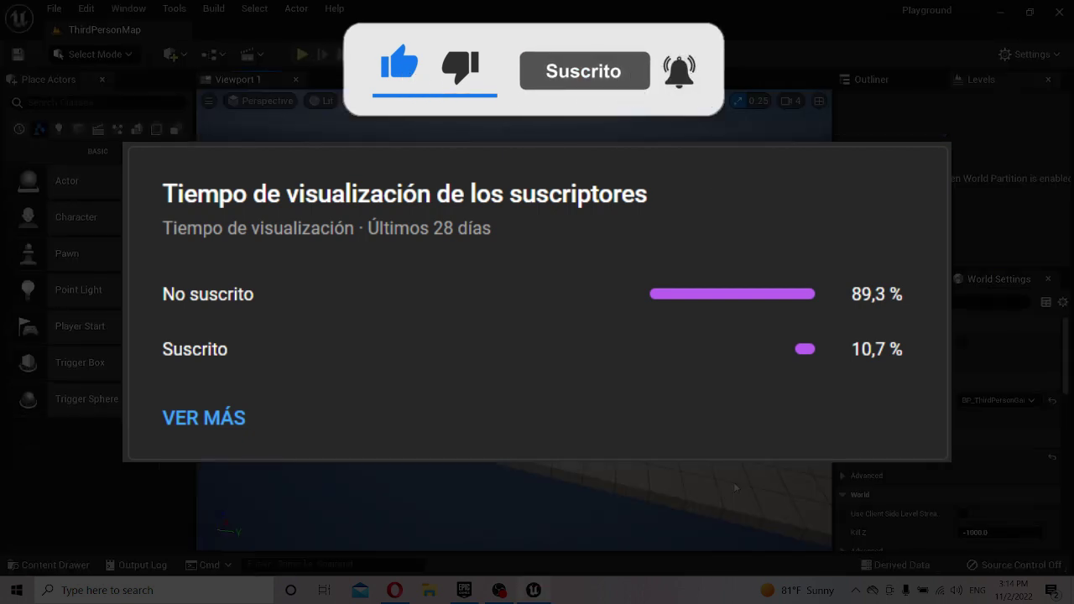
- Reopen the Testing2 level and drag Terrain2 back into its Levels list, viewing the whole canyon
key("ctrl+space")
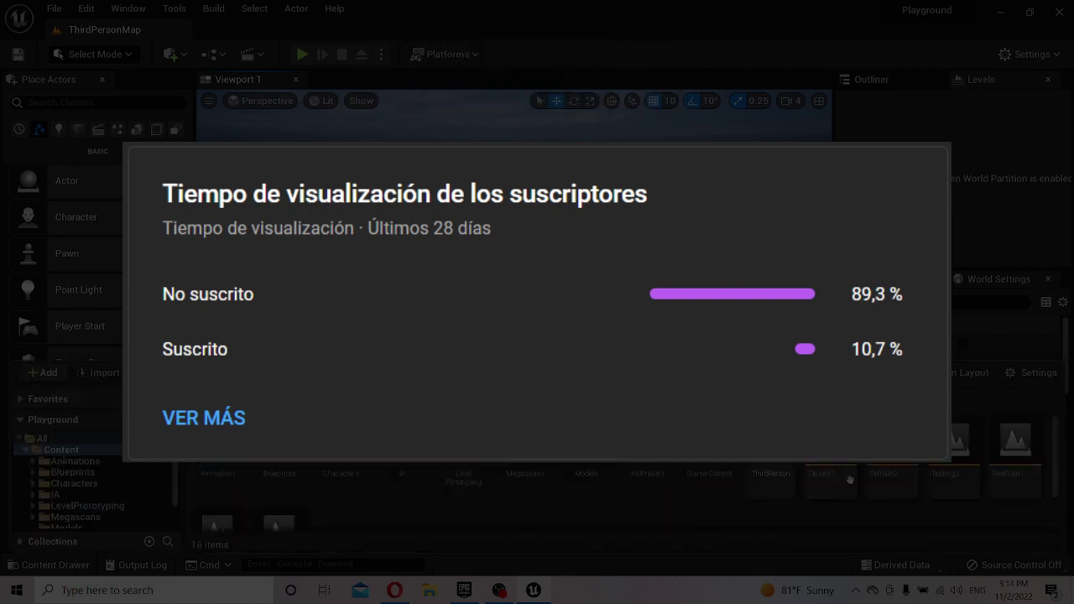
double_click(892, 480)
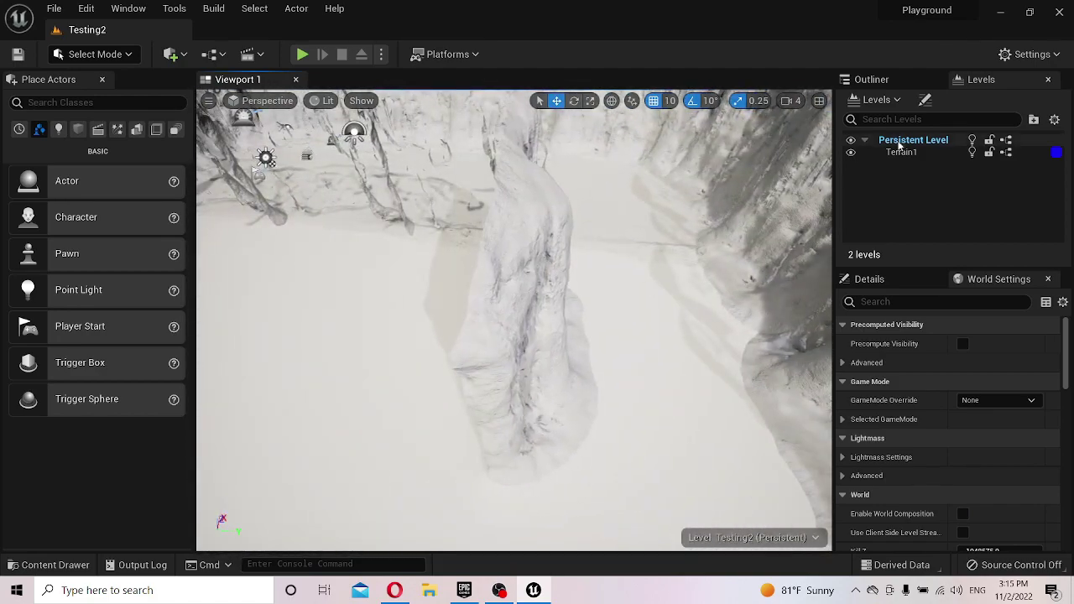
key("ctrl+space")
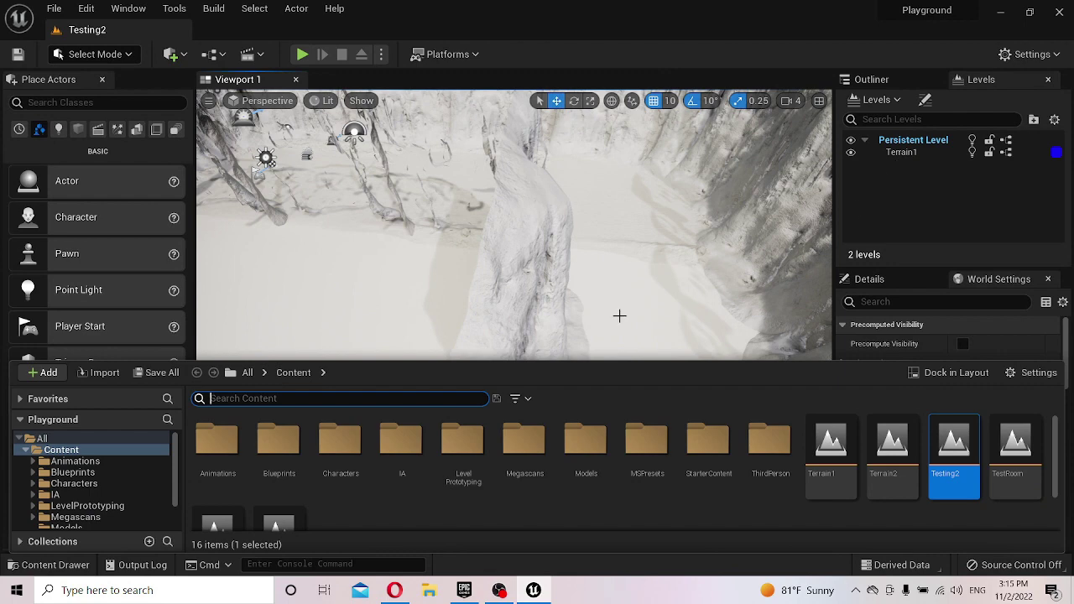
left_click_drag(892, 445, 892, 183)
right_click_drag(569, 276, 568, 277)
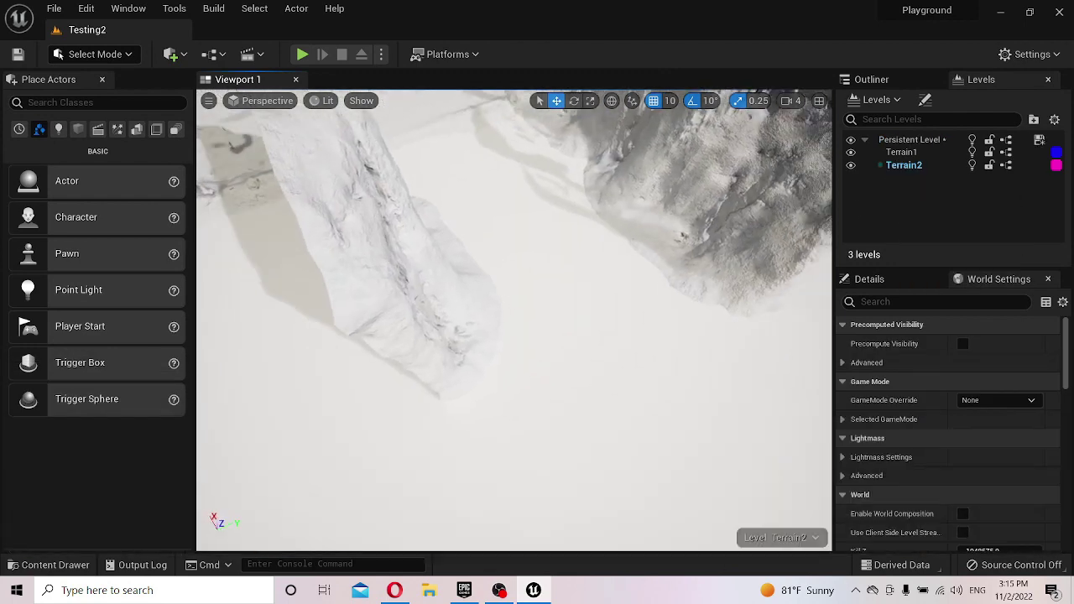
- Make Terrain2 the current level and launch Quixel Bridge from the Quick Add menu
left_click(903, 166)
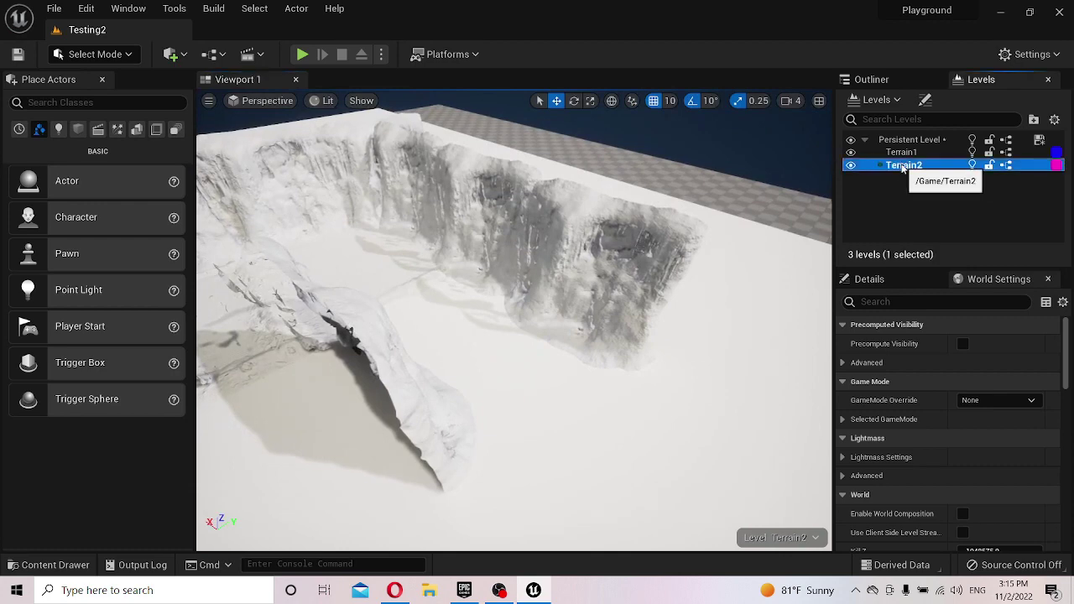
key("ctrl+space")
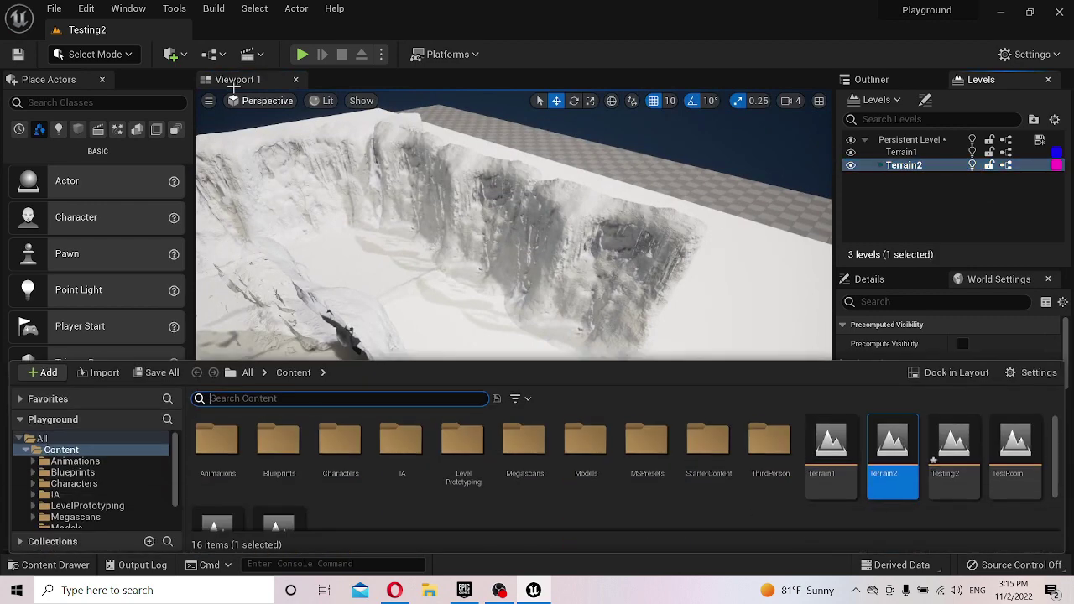
left_click(210, 54)
left_click(172, 54)
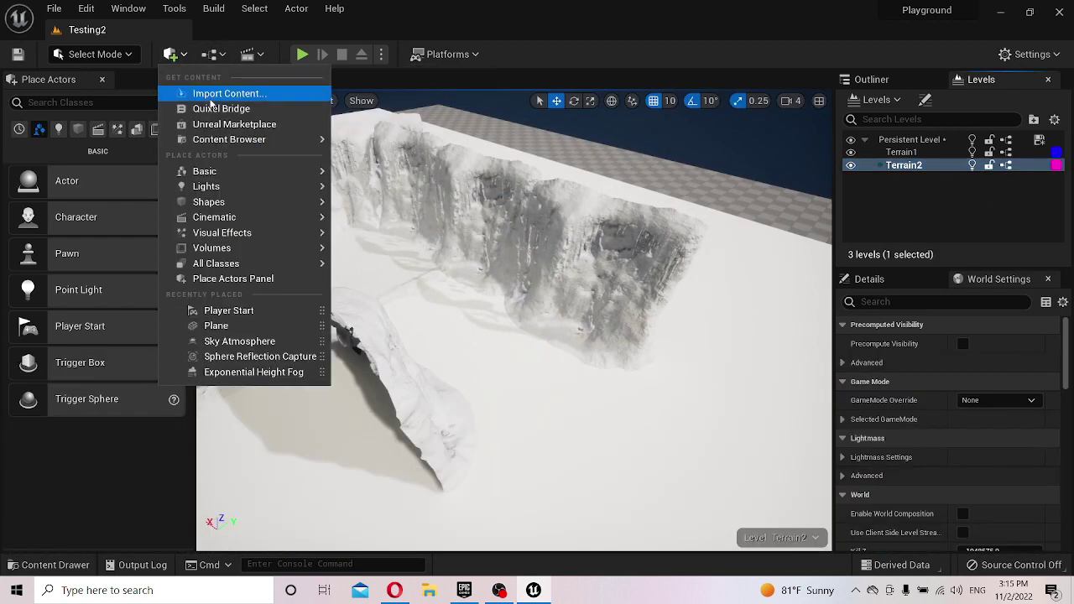
left_click(215, 108)
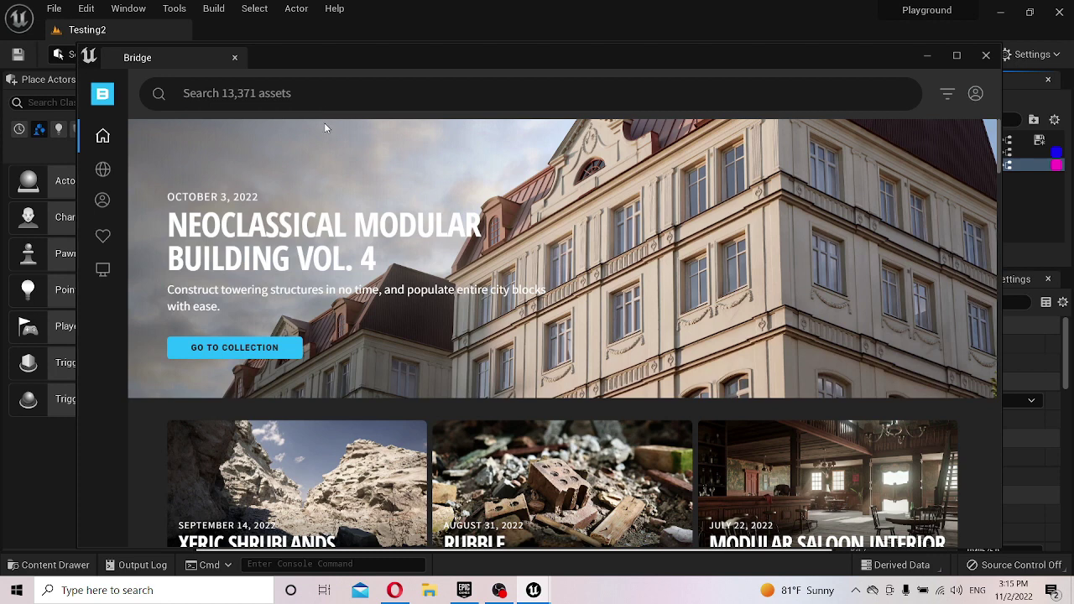
- Browse Bridge to 3D Assets > Nature > Snow and move the window aside to reveal the level
mouse_move(107, 170)
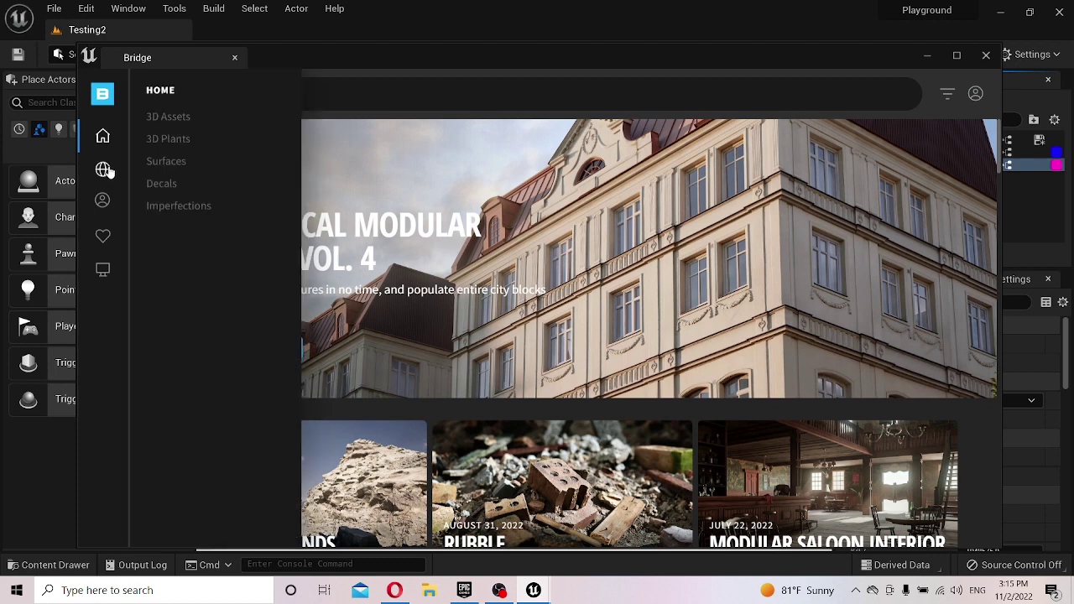
left_click(161, 119)
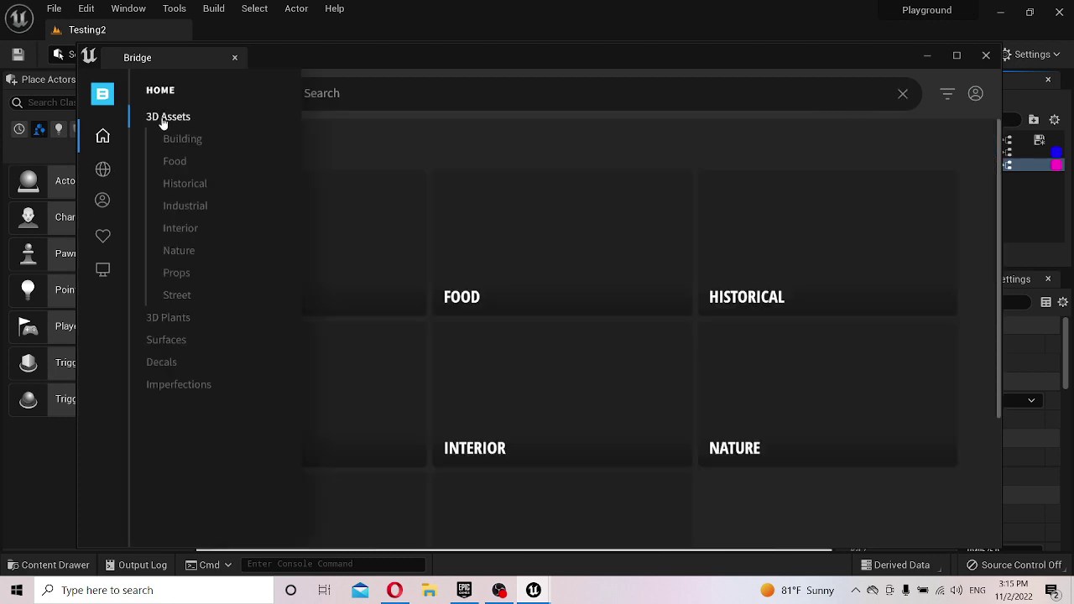
left_click(180, 253)
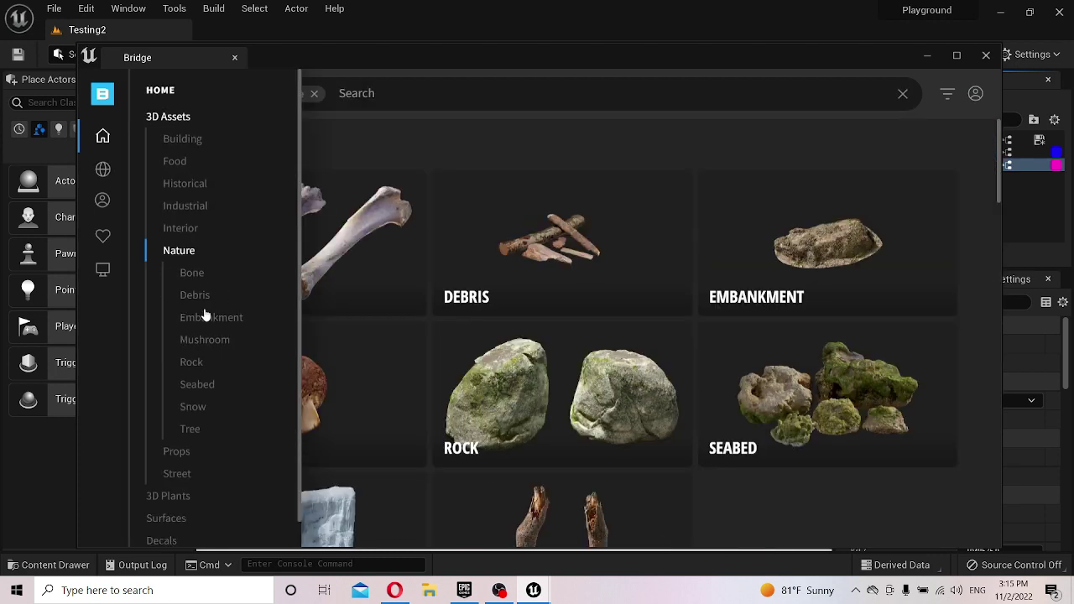
left_click(361, 483)
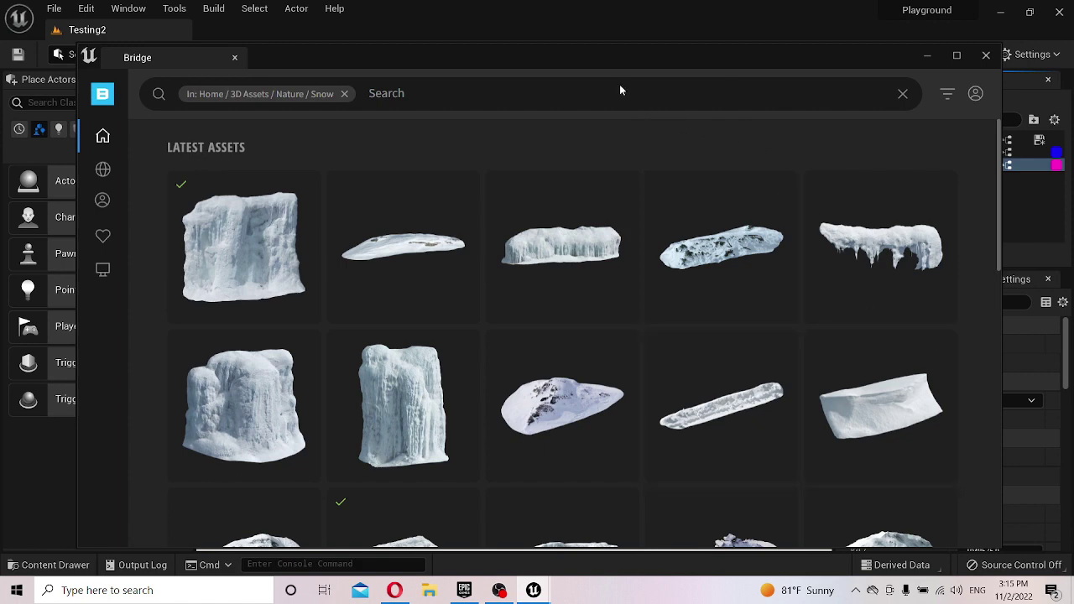
left_click_drag(537, 68, 1057, 143)
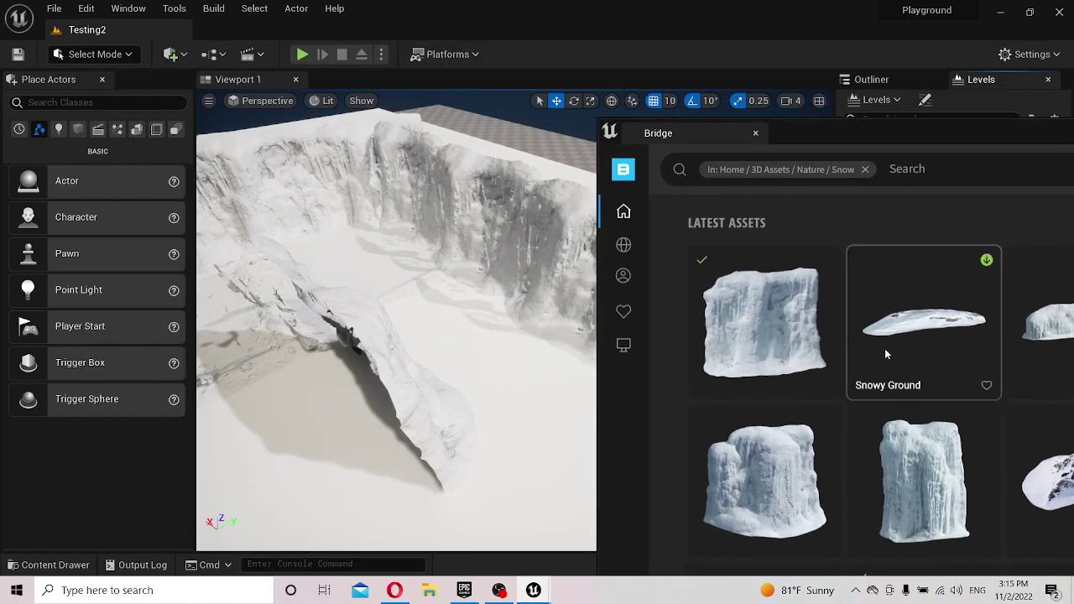
- Drag Ice Cliff assets from Bridge into the canyon and frame them with F
scroll(872, 352, "down", 4)
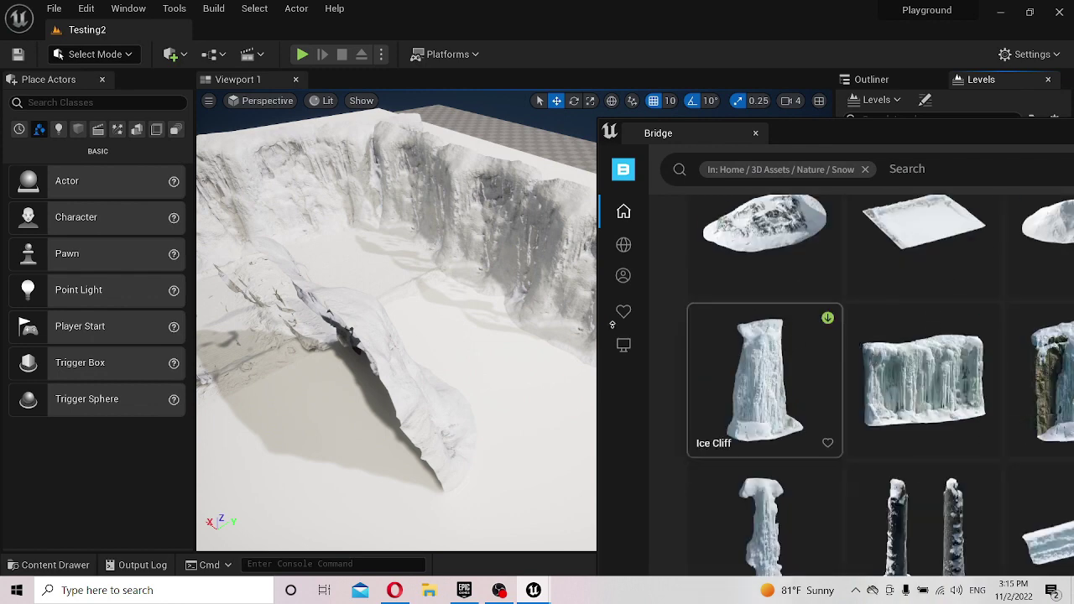
left_click_drag(760, 377, 452, 283)
scroll(917, 394, "down", 5)
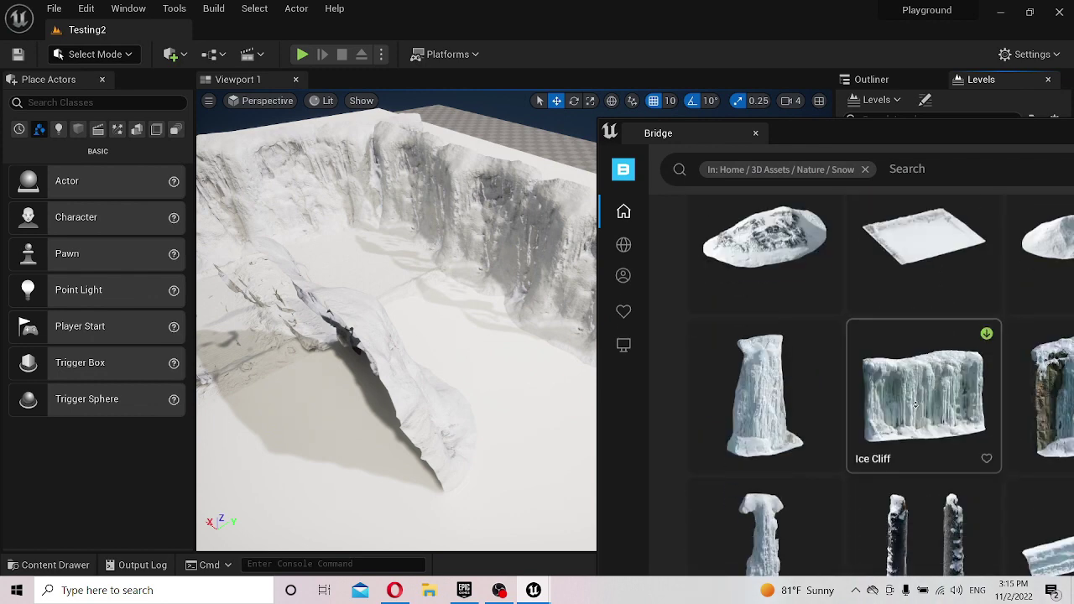
scroll(917, 405, "up", 1)
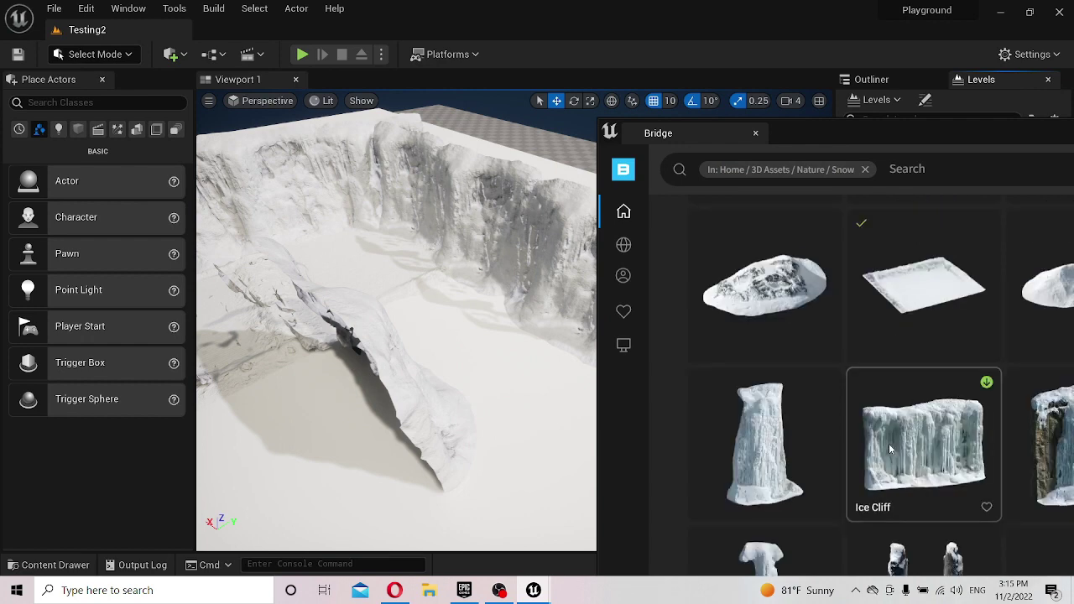
left_click_drag(889, 443, 523, 389)
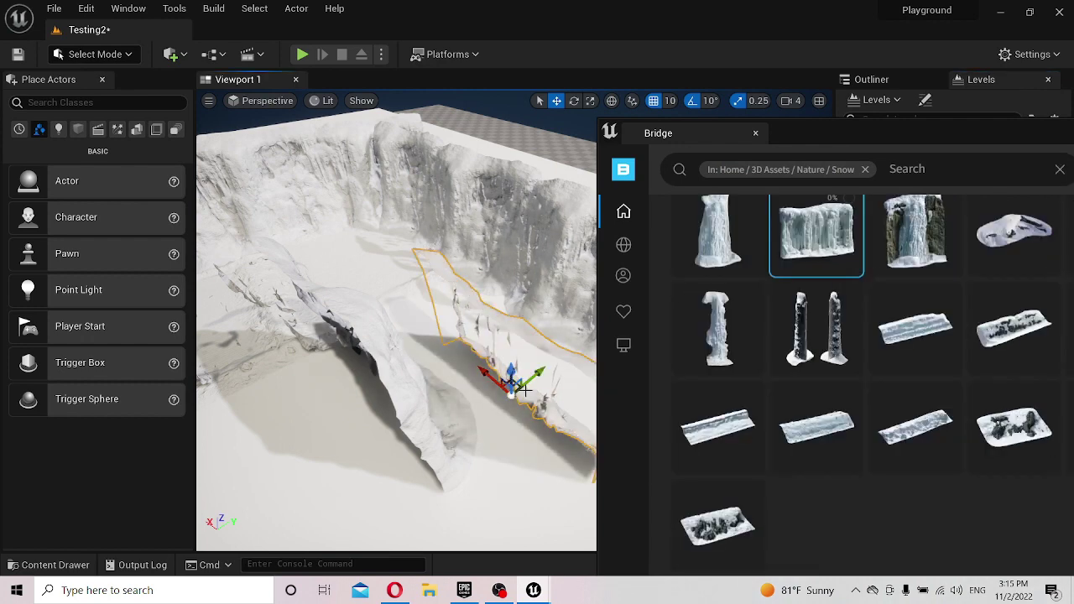
key("f")
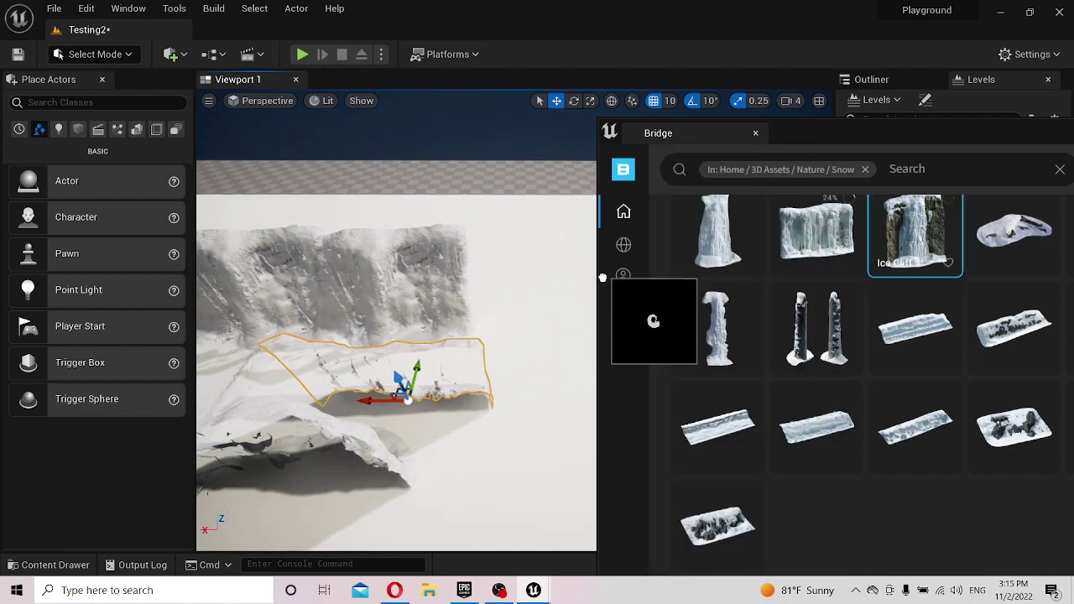
left_click_drag(923, 246, 521, 289)
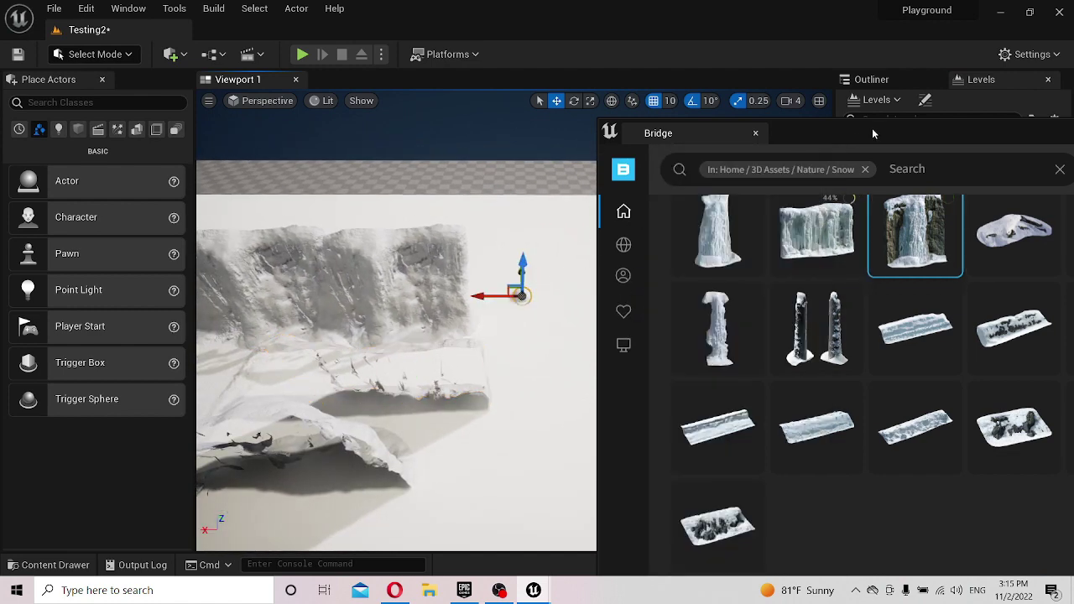
- Move the Bridge window out of the way and minimize it
left_click_drag(873, 133, 570, 156)
left_click_drag(959, 153, 680, 160)
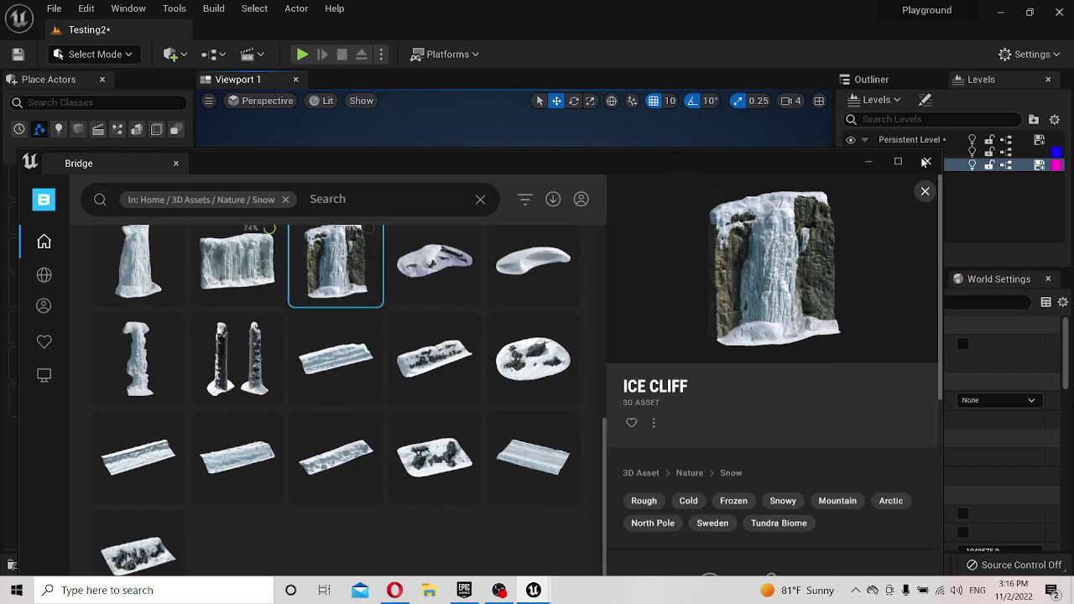
left_click(873, 162)
- Turn the ice cliff 180 degrees and tip the middle rock into a slab lifted up-left
key("e")
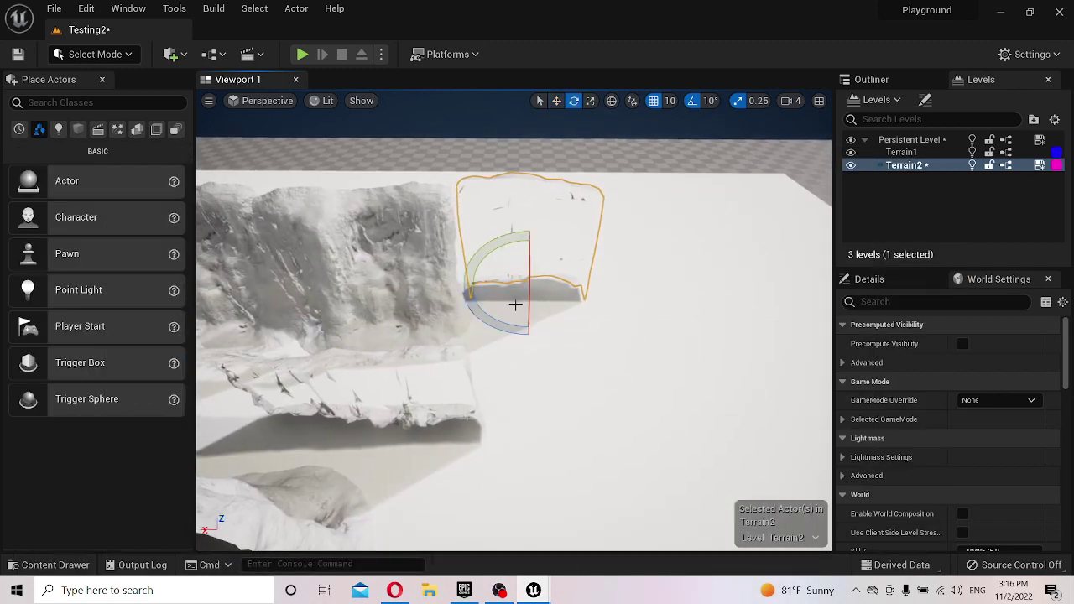
left_click_drag(497, 316, 592, 293)
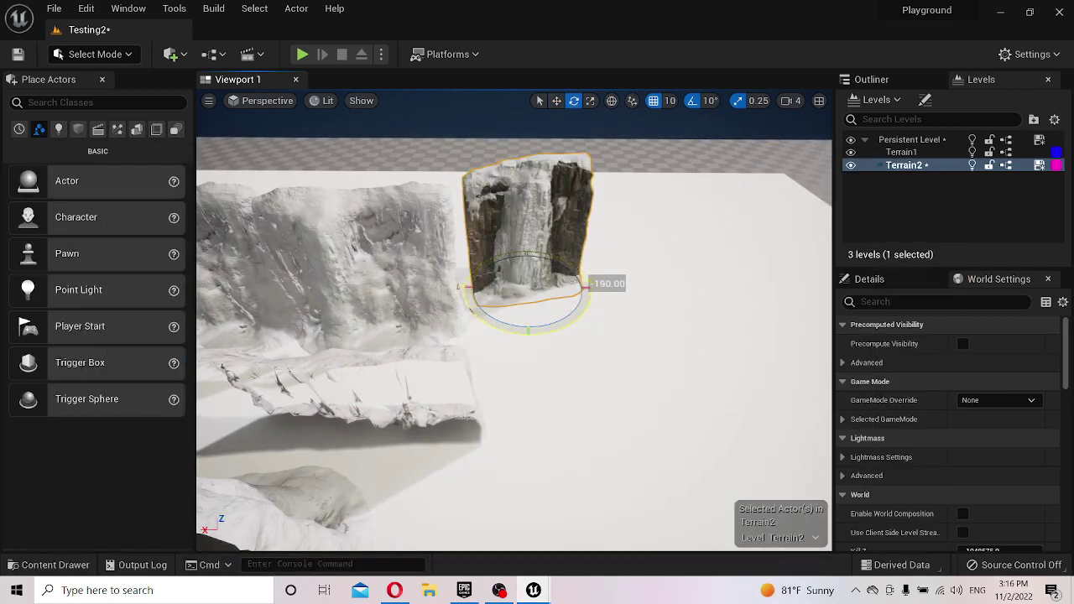
right_click_drag(522, 300, 537, 282)
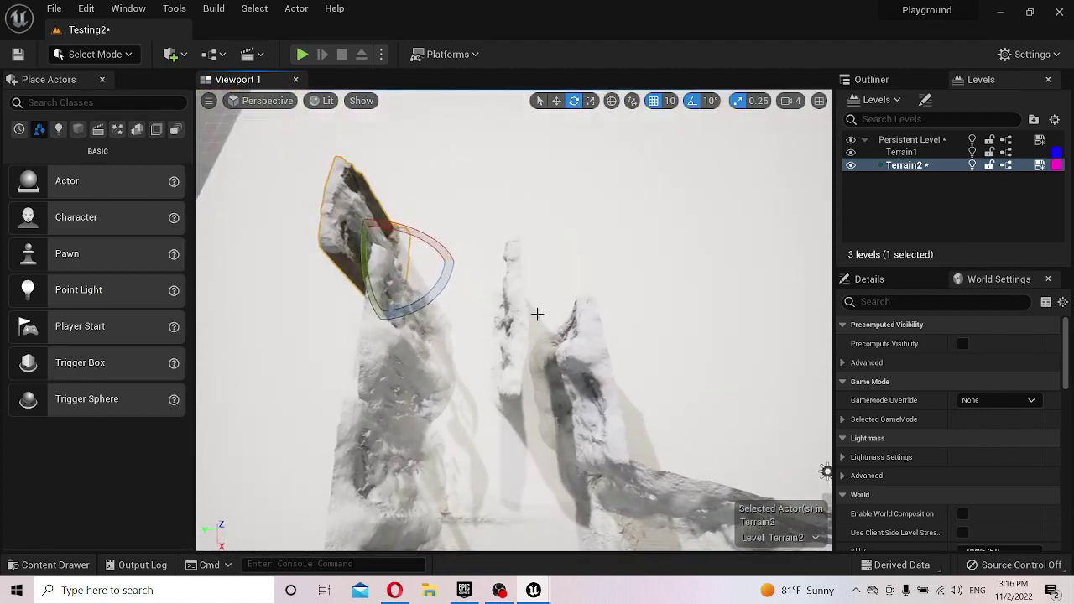
left_click(519, 354)
left_click_drag(538, 386, 524, 399)
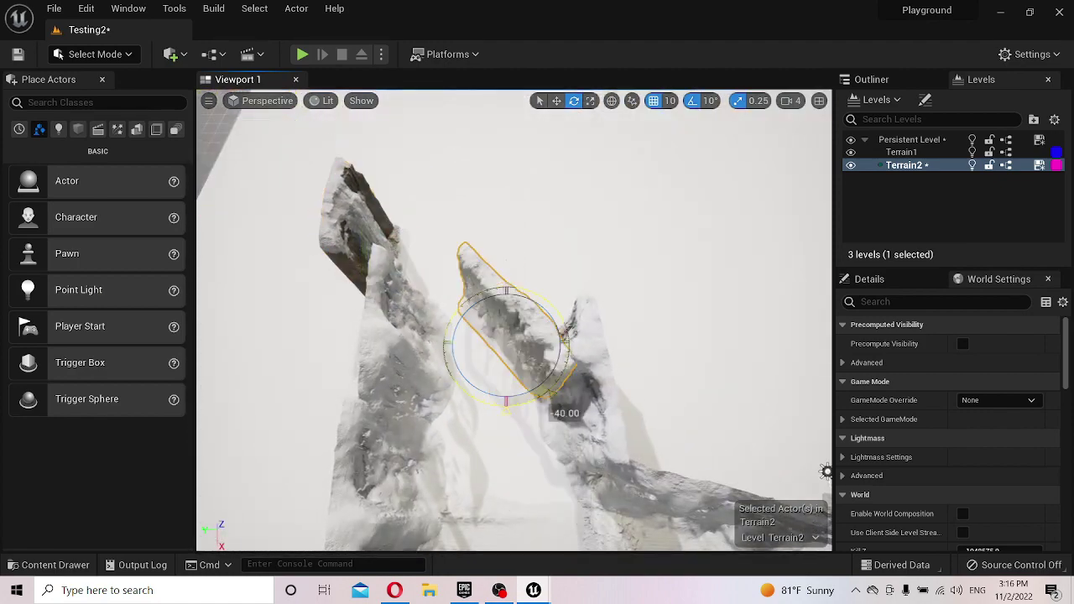
key("w")
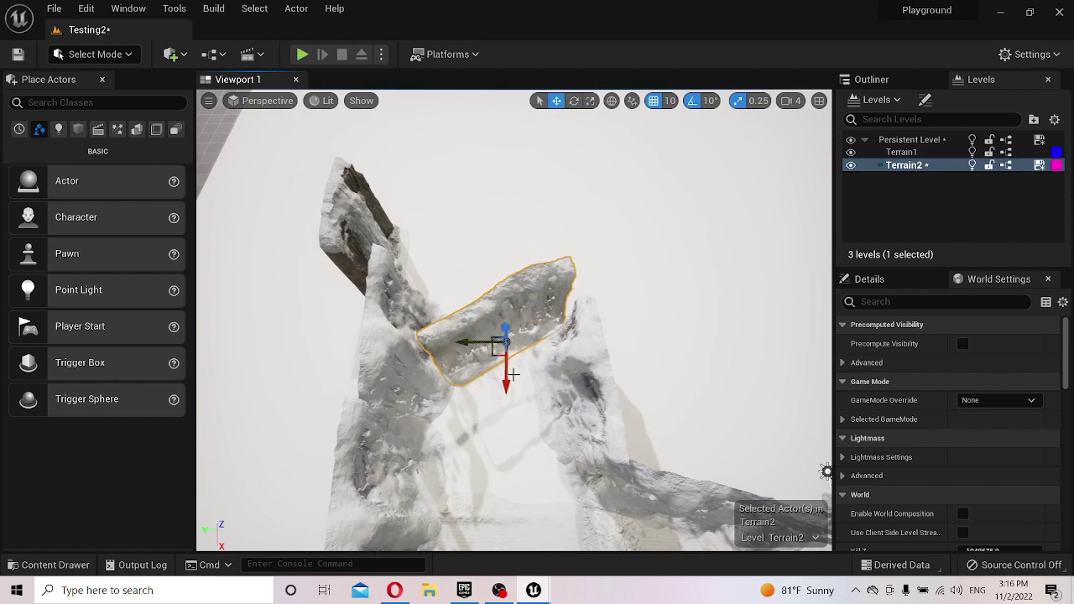
mouse_move(507, 374)
left_mouse_down()
mouse_move(410, 276)
mouse_move(476, 304)
mouse_move(452, 286)
mouse_move(471, 321)
mouse_move(432, 285)
left_mouse_up()
- Tilt the left rock slab, orbiting around it to check the angle from the side
left_click(384, 225)
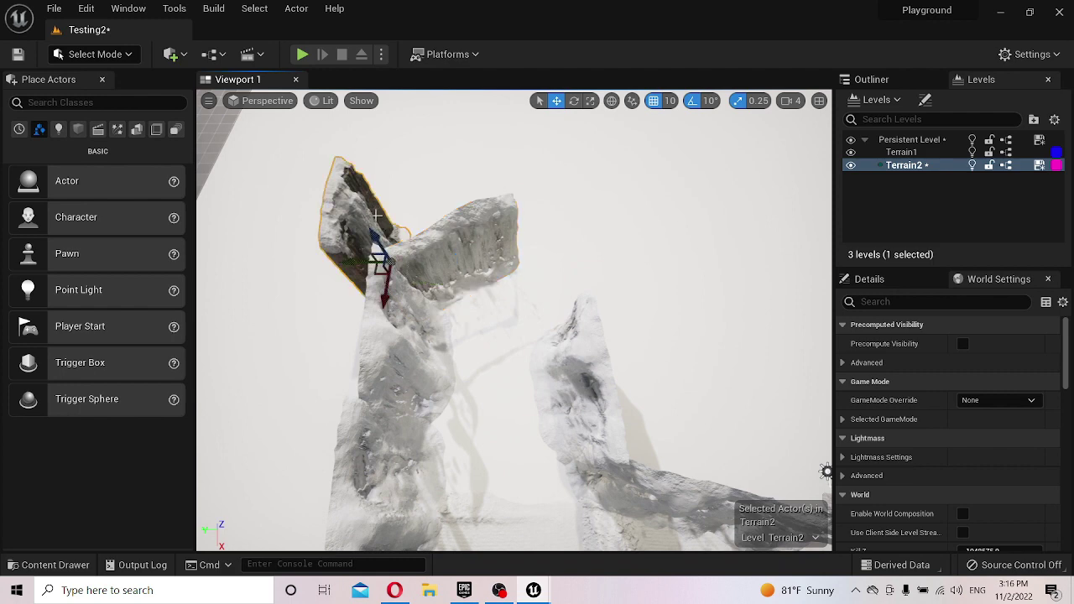
key("e")
left_click_drag(453, 286, 319, 327)
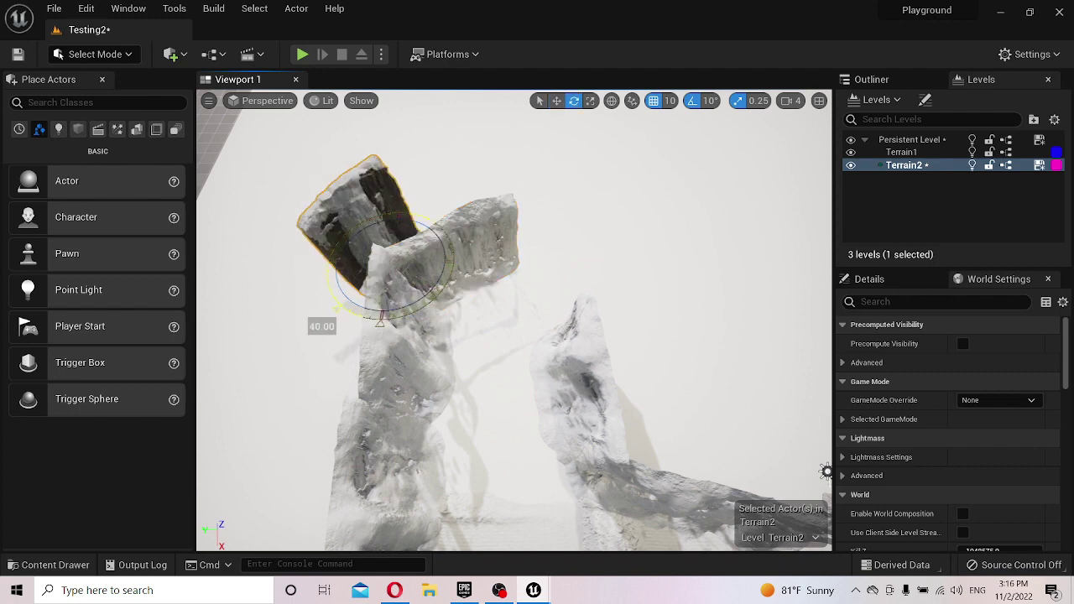
key("w")
left_click_drag(360, 261, 537, 289, "alt")
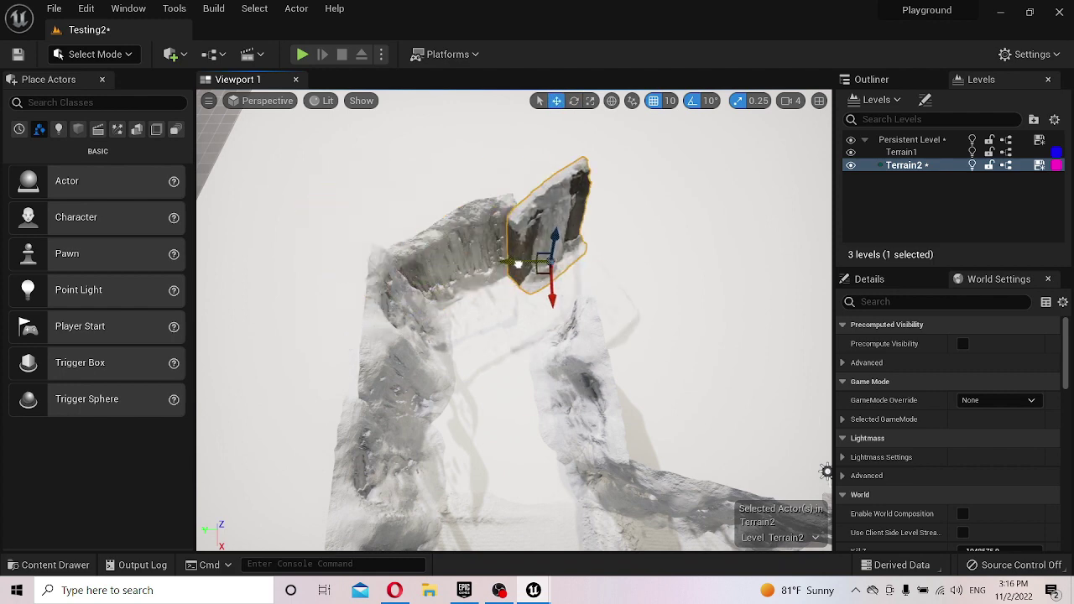
key("e")
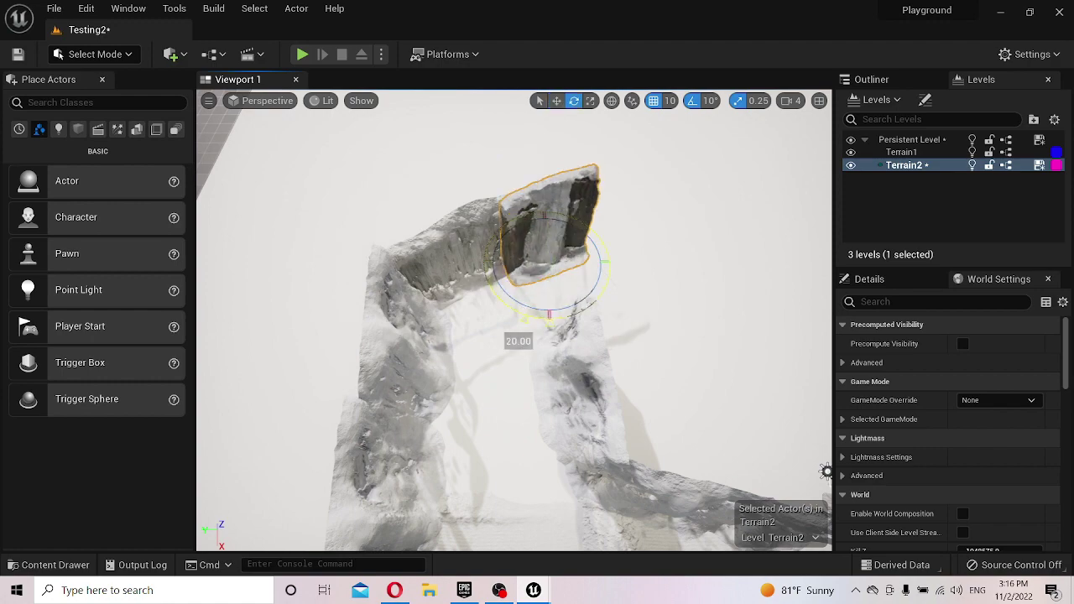
mouse_move(549, 317)
left_mouse_down("alt")
mouse_move(503, 378)
mouse_move(575, 310)
left_mouse_up("alt")
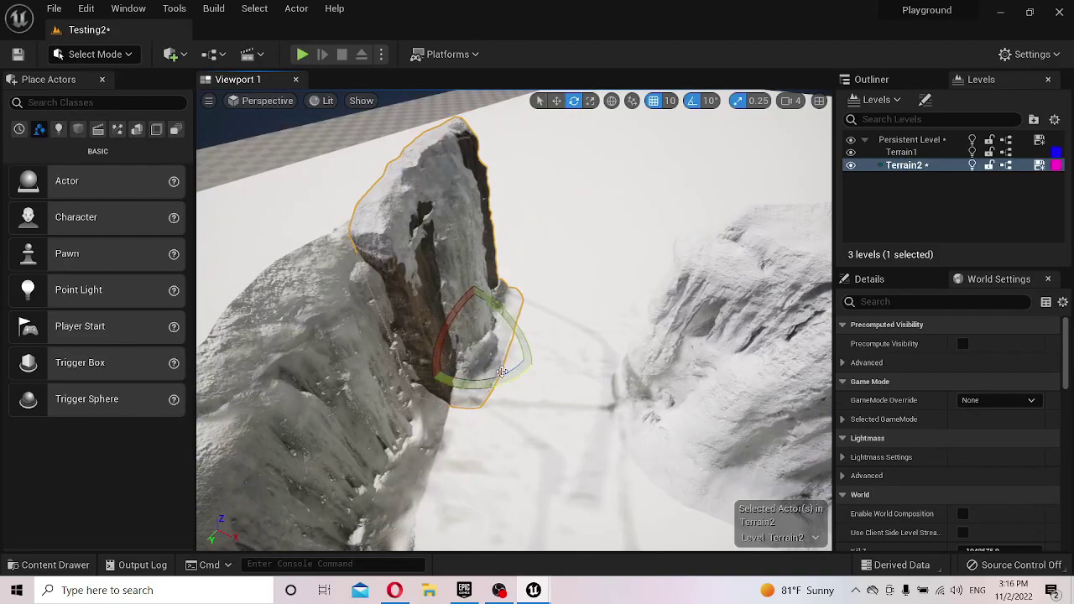
mouse_move(575, 310)
left_mouse_down("alt")
mouse_move(762, 170)
mouse_move(436, 404)
mouse_move(476, 319)
left_mouse_up("alt")
- Add the lower rock piece to the selection, slide the pieces right, and Save All
left_click(399, 415, "ctrl")
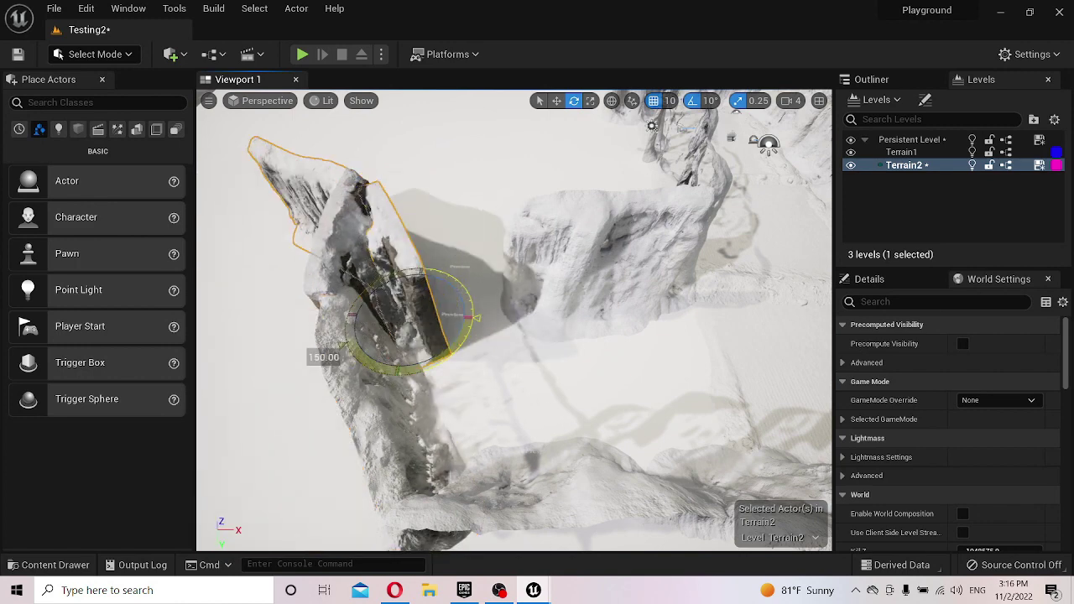
key("w")
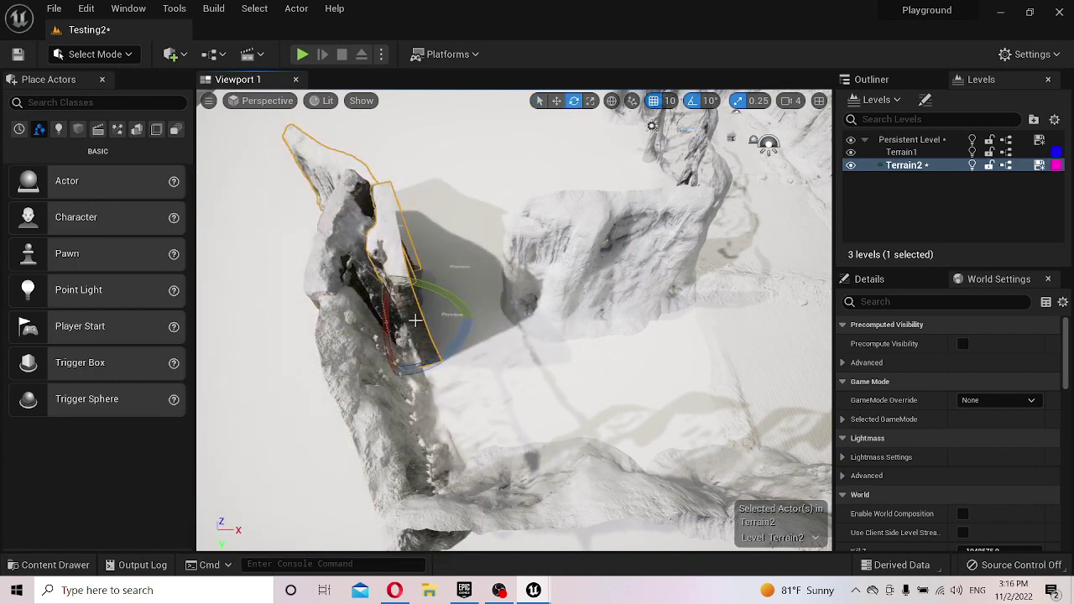
mouse_move(424, 322)
left_mouse_down()
mouse_move(532, 325)
mouse_move(519, 290)
mouse_move(511, 330)
mouse_move(487, 356)
mouse_move(507, 336)
left_mouse_up()
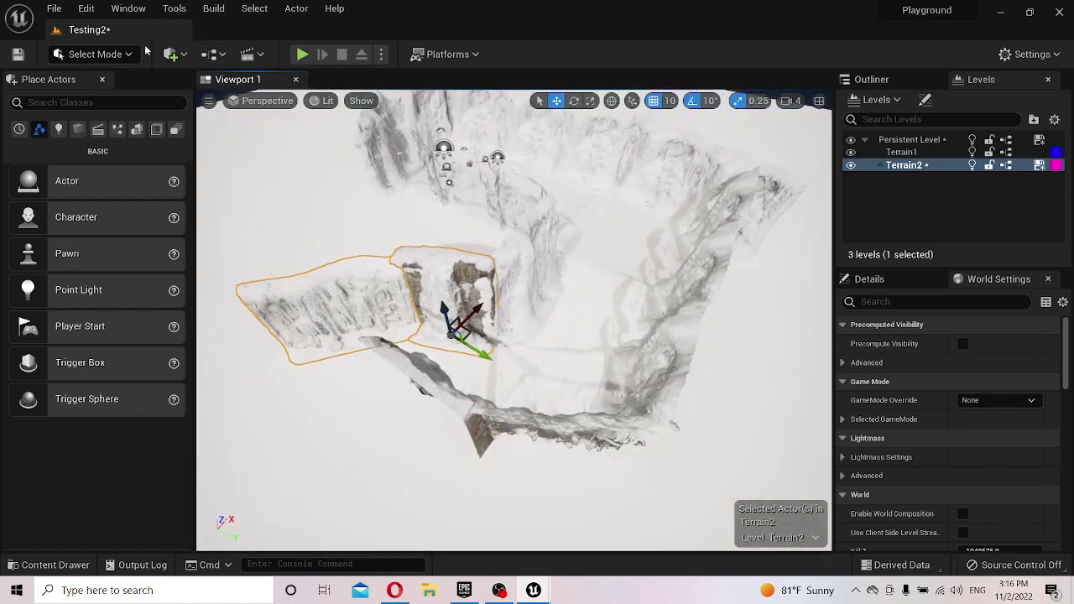
left_click(55, 8)
- Finish saving, select the Persistent Level, and playtest running the character through the ice canyon
left_click(92, 168)
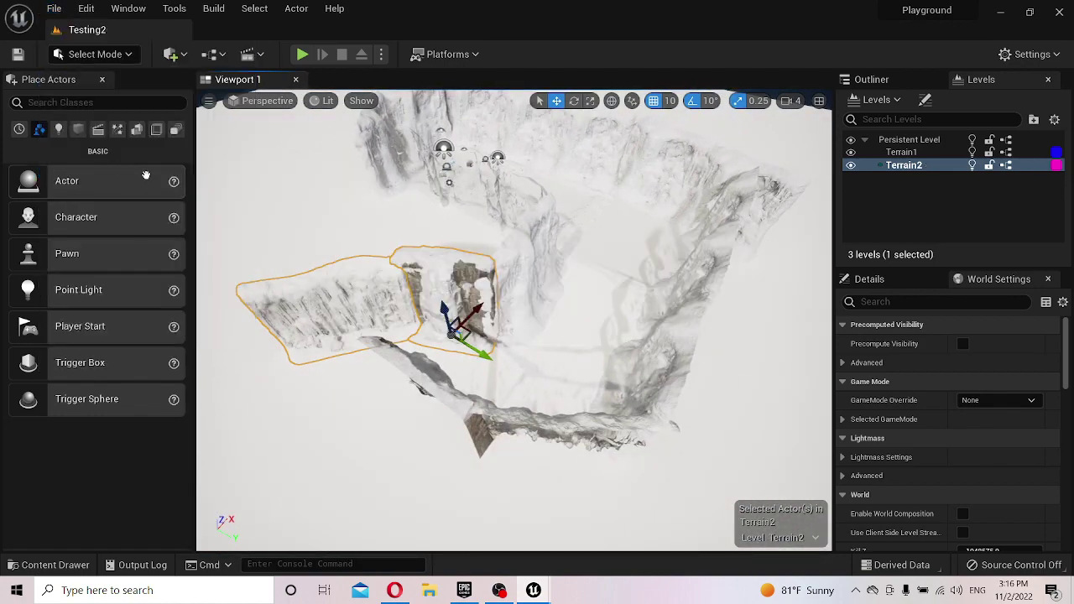
left_click(910, 140)
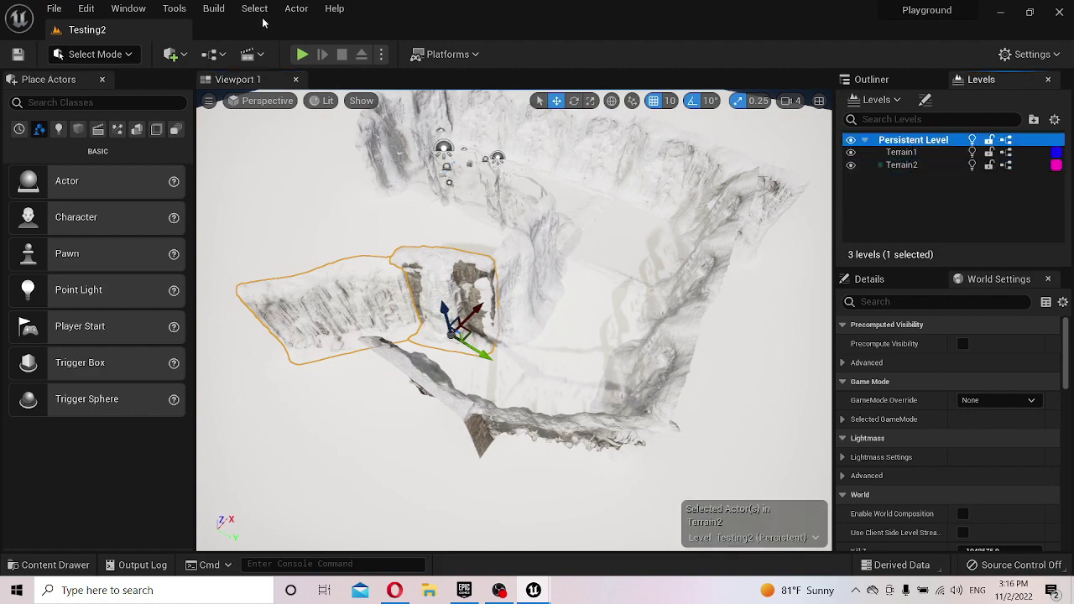
left_click(302, 54)
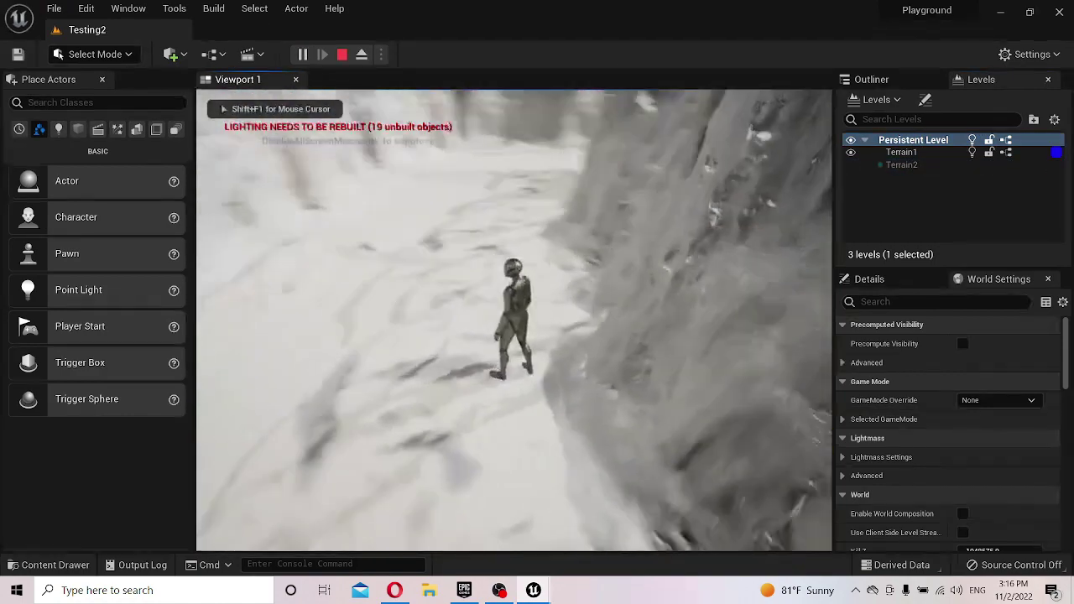
key("w")
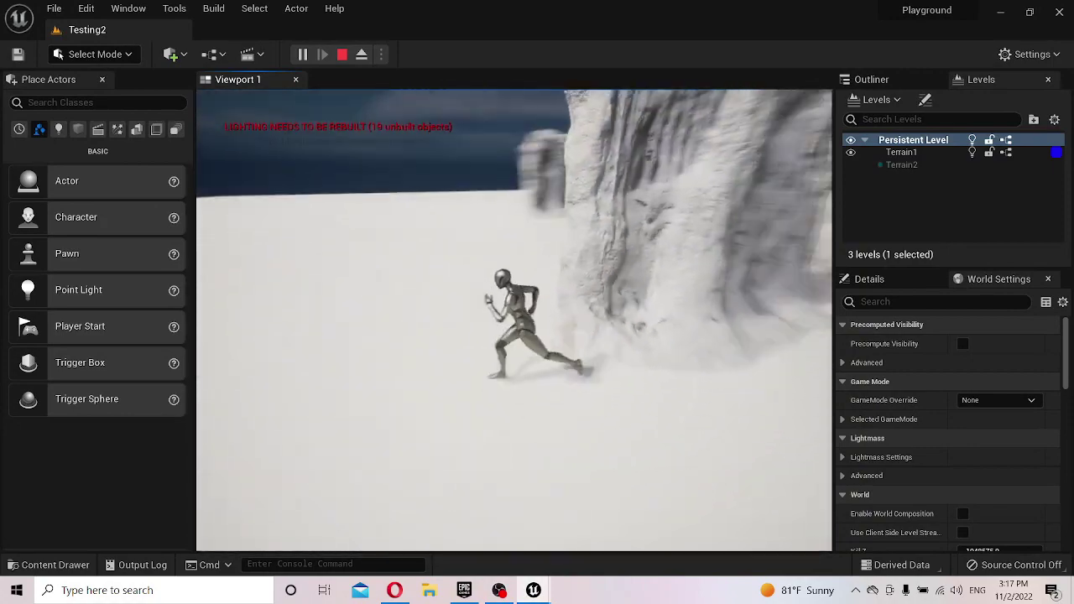
key("w")
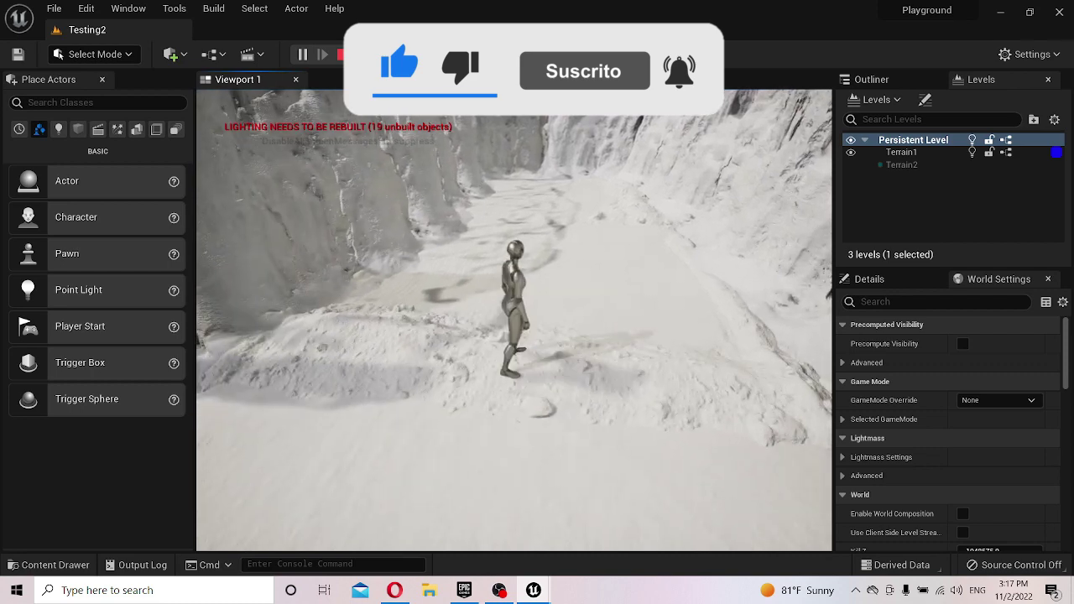
key("Escape")
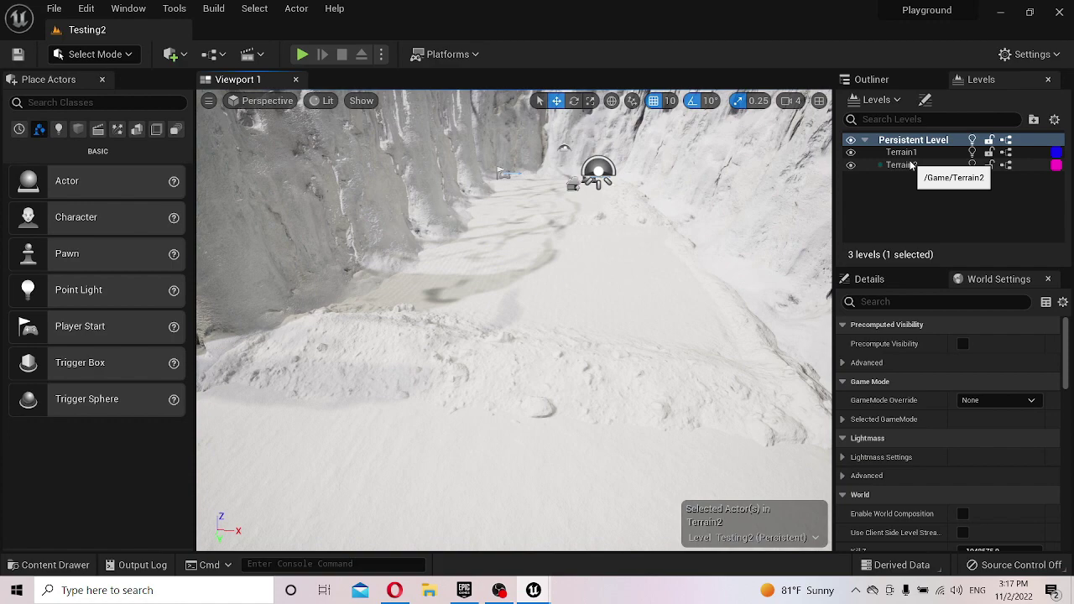
- Make Terrain2 current, focus its ice cliff rock, and turn it 90 degrees vertically
right_click_drag(401, 308, 401, 308)
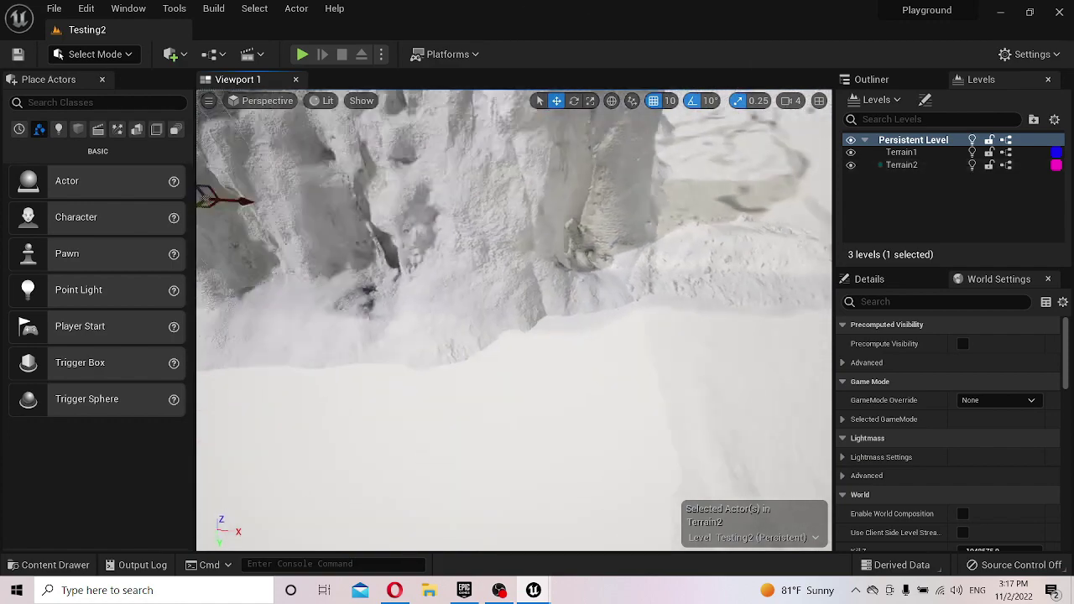
right_click_drag(671, 137, 671, 137)
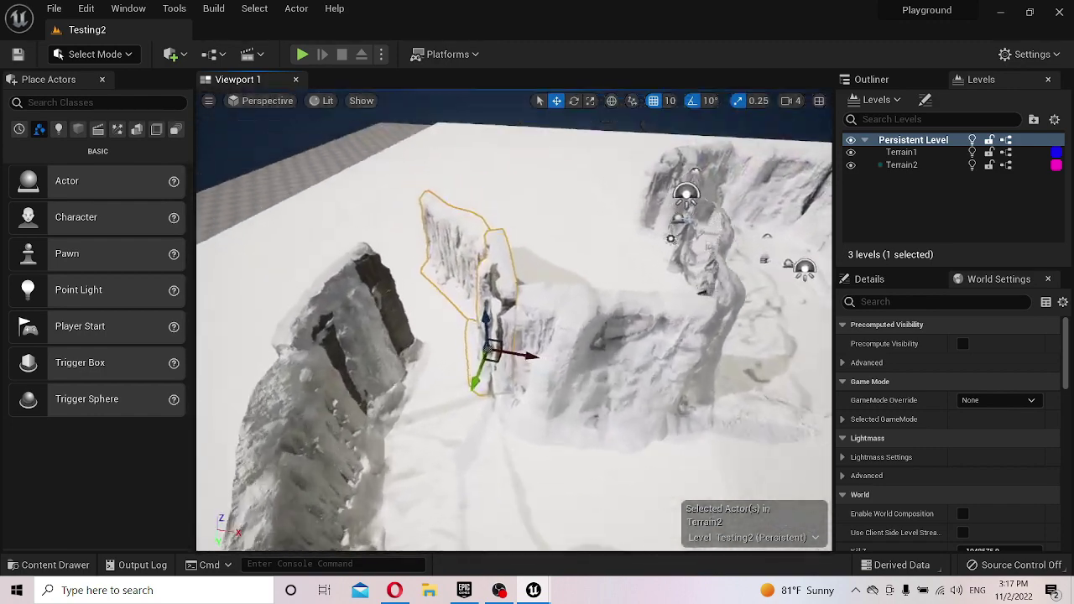
double_click(900, 165)
right_click_drag(537, 253, 537, 254)
key("f")
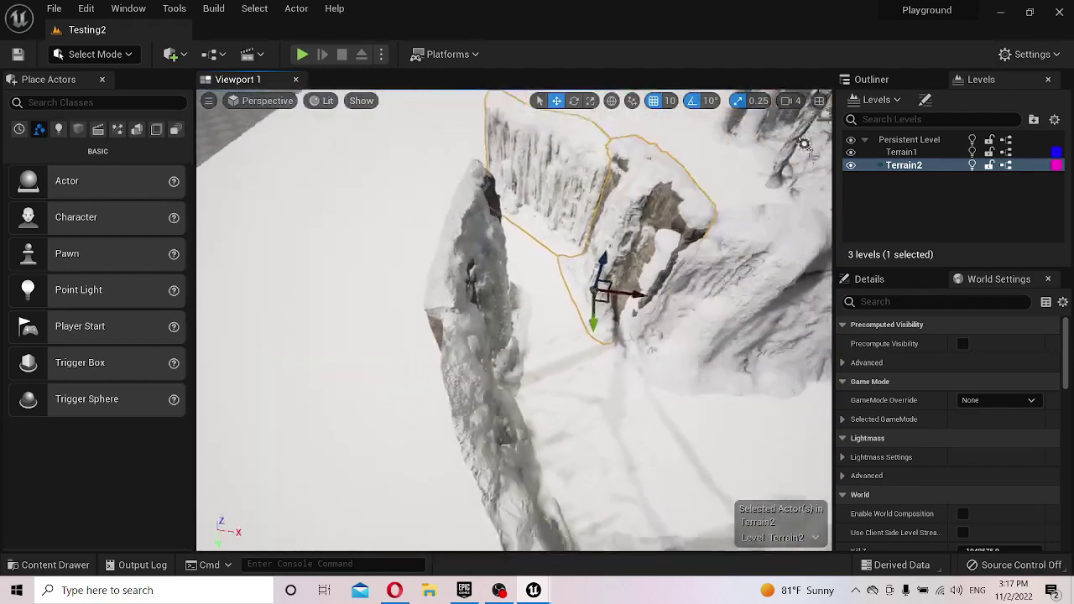
key("e")
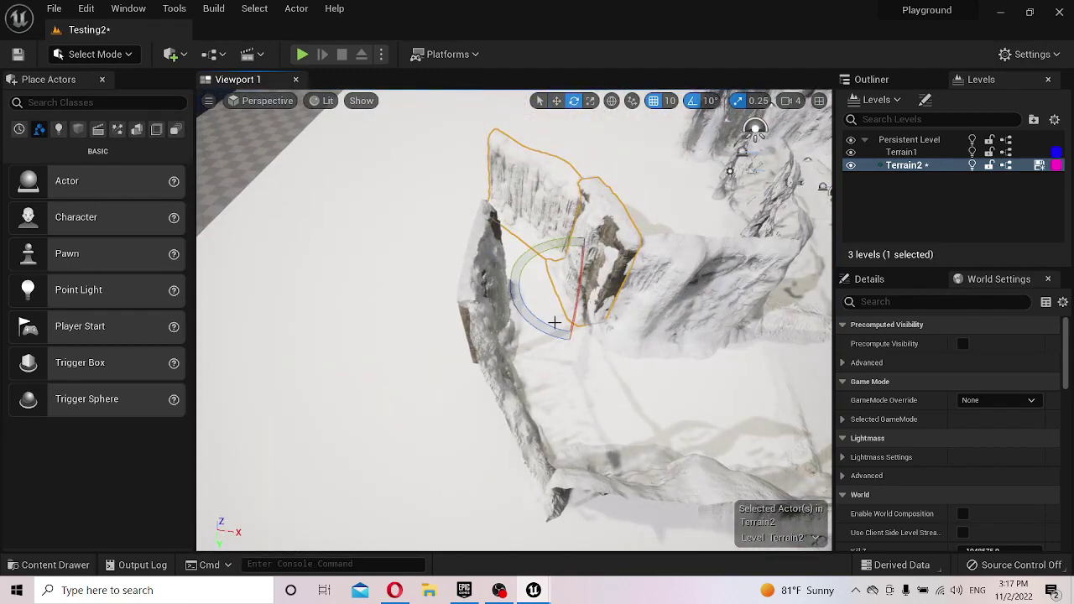
mouse_move(554, 329)
left_mouse_down()
mouse_move(635, 294)
mouse_move(591, 294)
left_mouse_up()
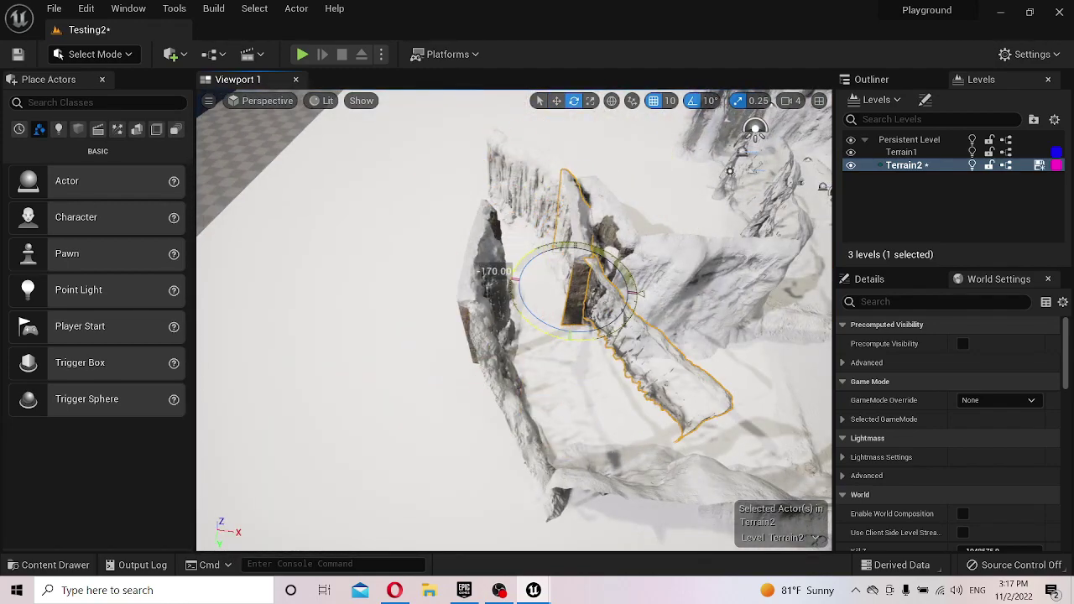
- Move the rock up and to the right along the canyon's left wall
key("w")
mouse_move(684, 311)
right_mouse_down()
mouse_move(696, 319)
mouse_move(600, 277)
right_mouse_up()
left_click_drag(601, 277, 613, 276)
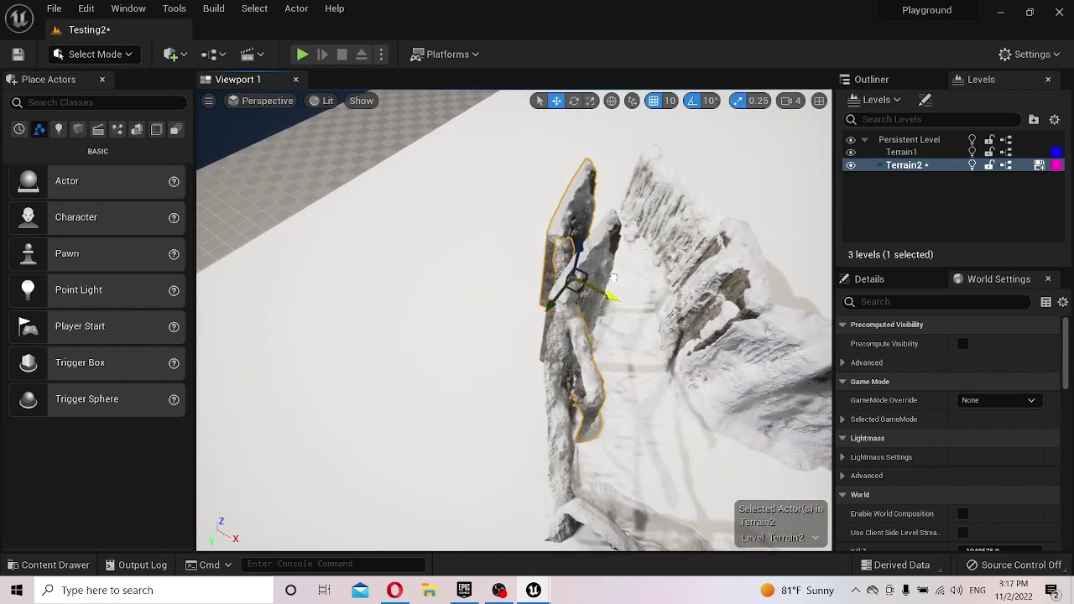
left_click_drag(551, 306, 646, 256)
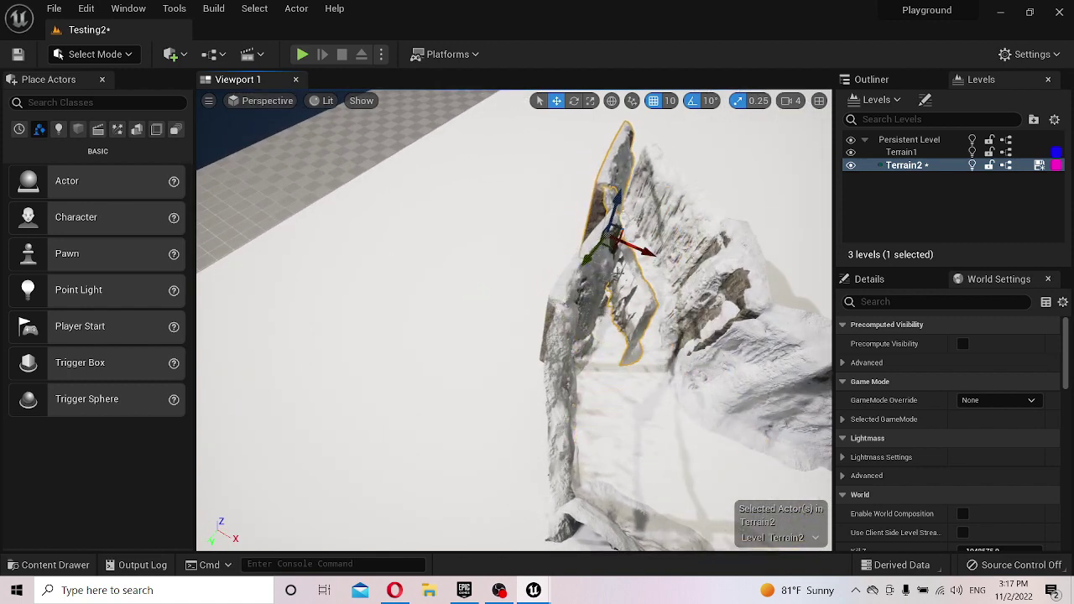
right_click_drag(646, 256, 556, 282)
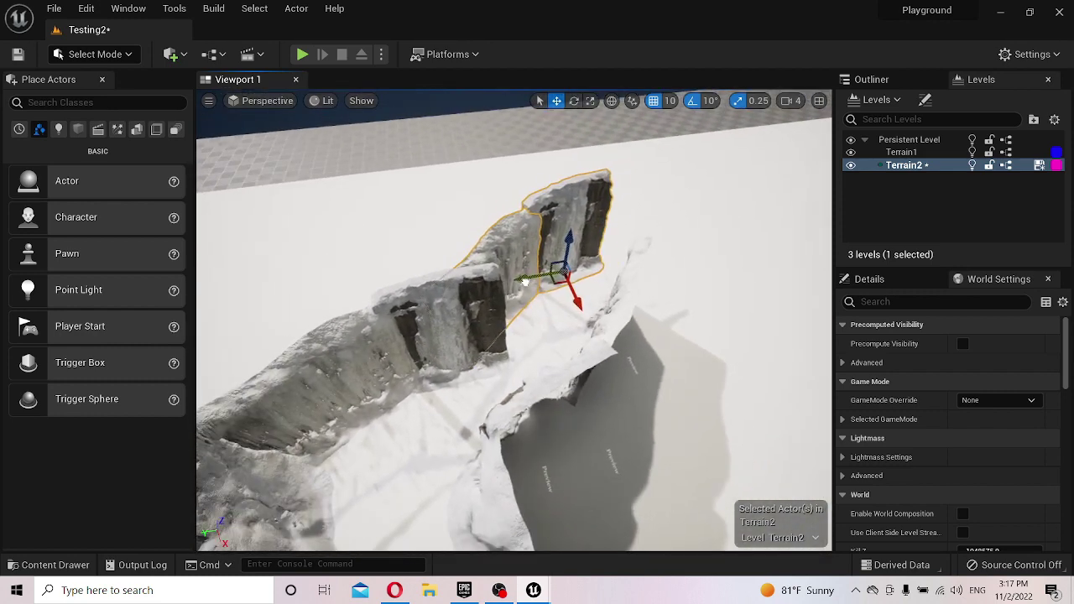
mouse_move(555, 283)
left_mouse_down()
mouse_move(613, 293)
mouse_move(562, 277)
left_mouse_up()
mouse_move(562, 277)
right_mouse_down()
mouse_move(537, 285)
mouse_move(524, 247)
right_mouse_up()
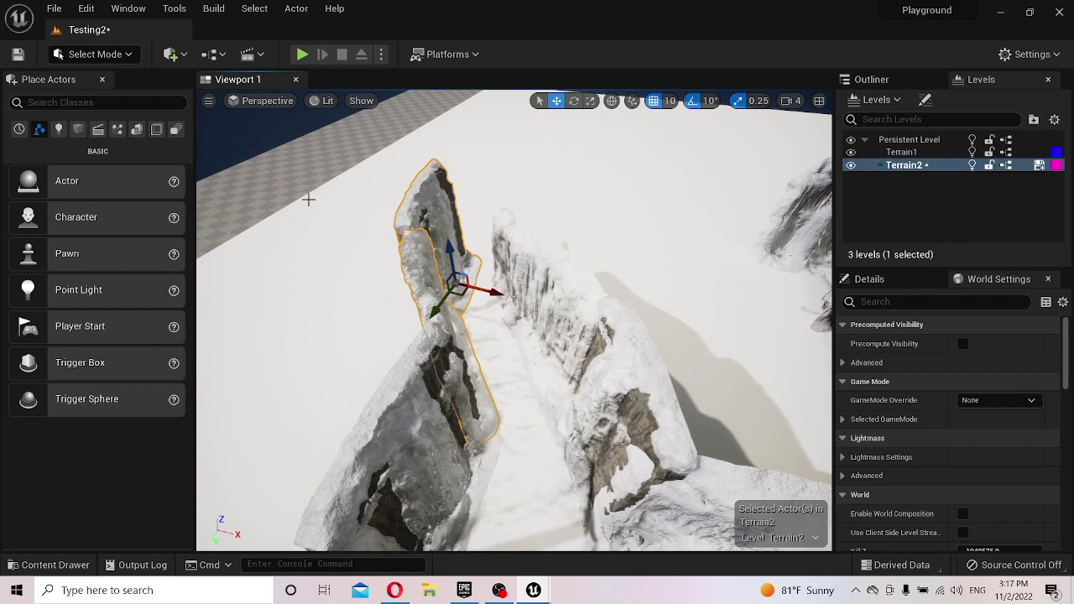
- Search 'tri' in Place Actors and drop a Trigger Box onto the canyon floor
left_click(48, 102)
type("tri")
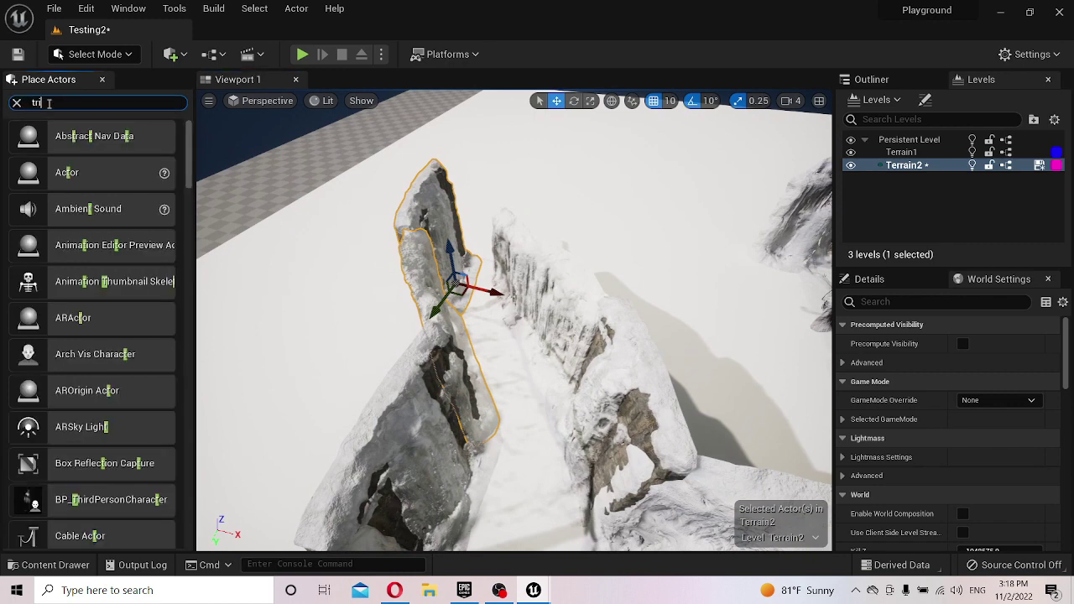
left_click_drag(84, 136, 521, 431)
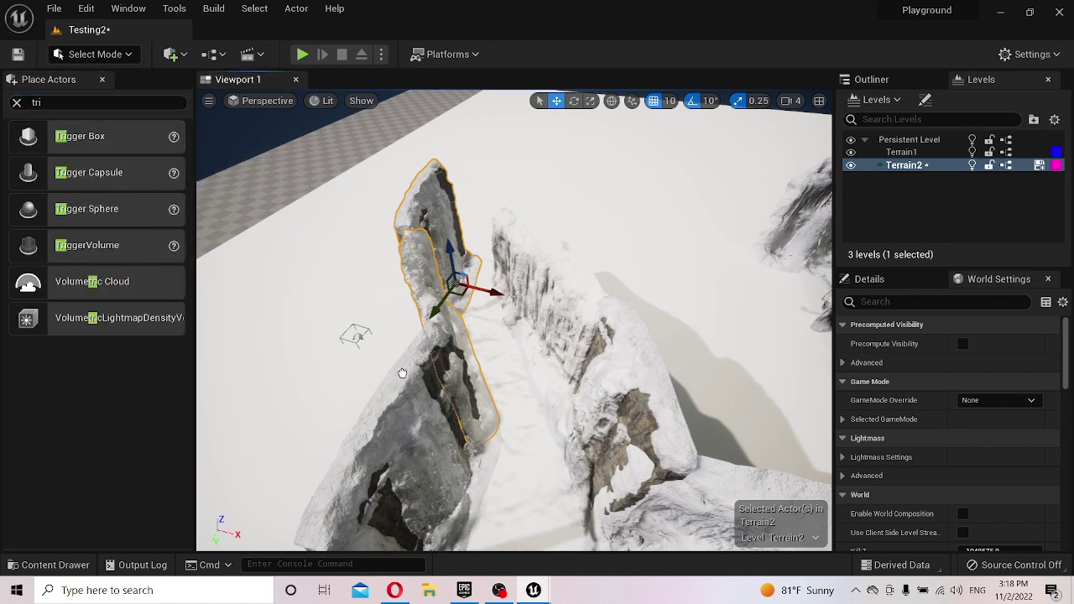
right_click_drag(520, 431, 503, 360)
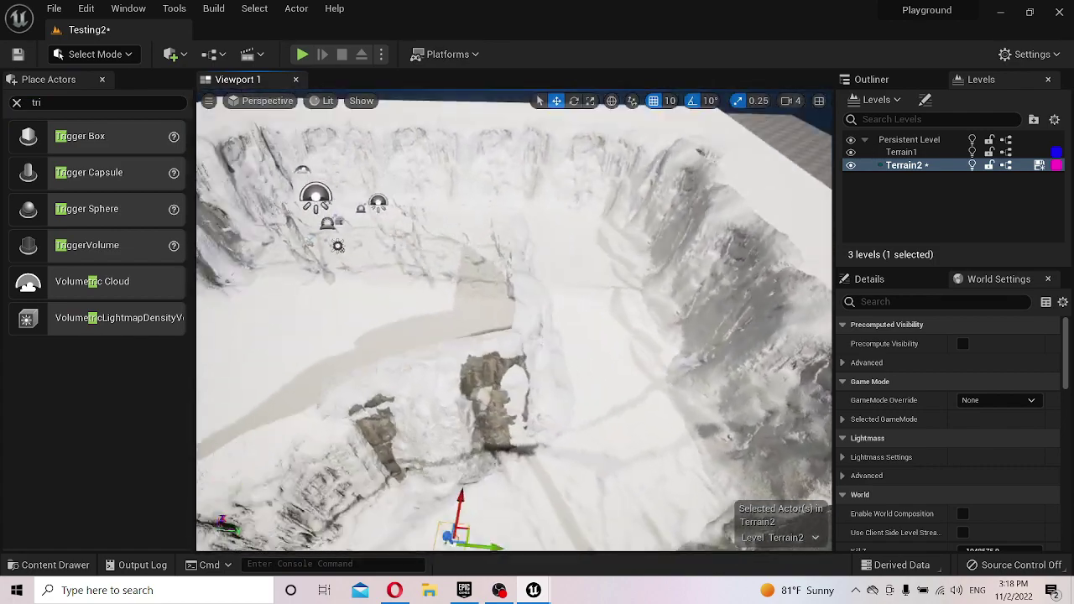
right_click_drag(510, 407, 509, 407)
- Enlarge the trigger box, rotate it -30 degrees, and nudge it into position
key("space")
key("space")
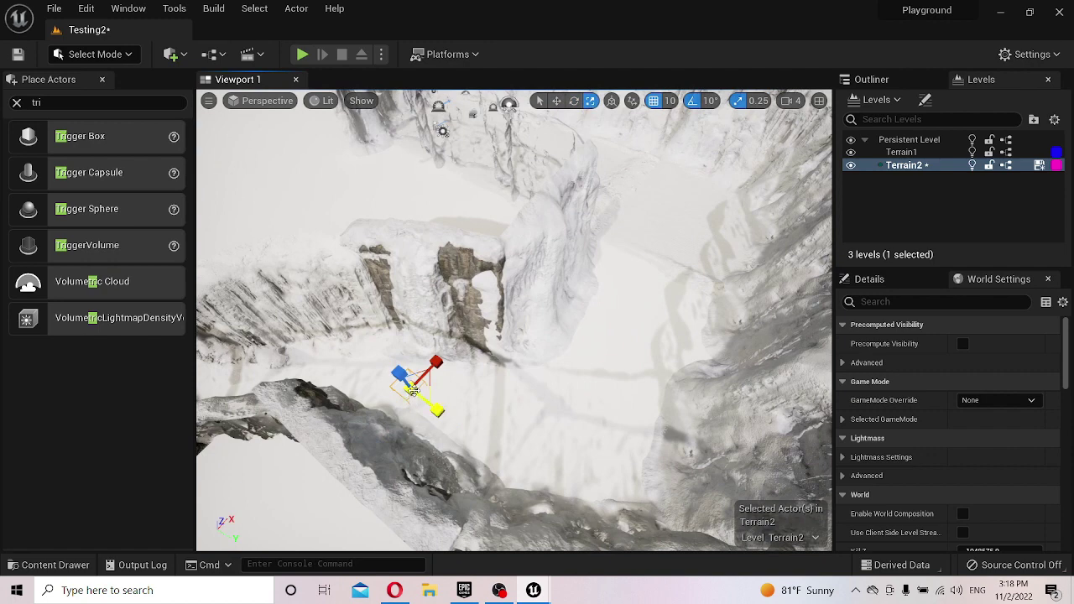
mouse_move(417, 391)
left_mouse_down()
mouse_move(409, 388)
mouse_move(442, 394)
left_mouse_up()
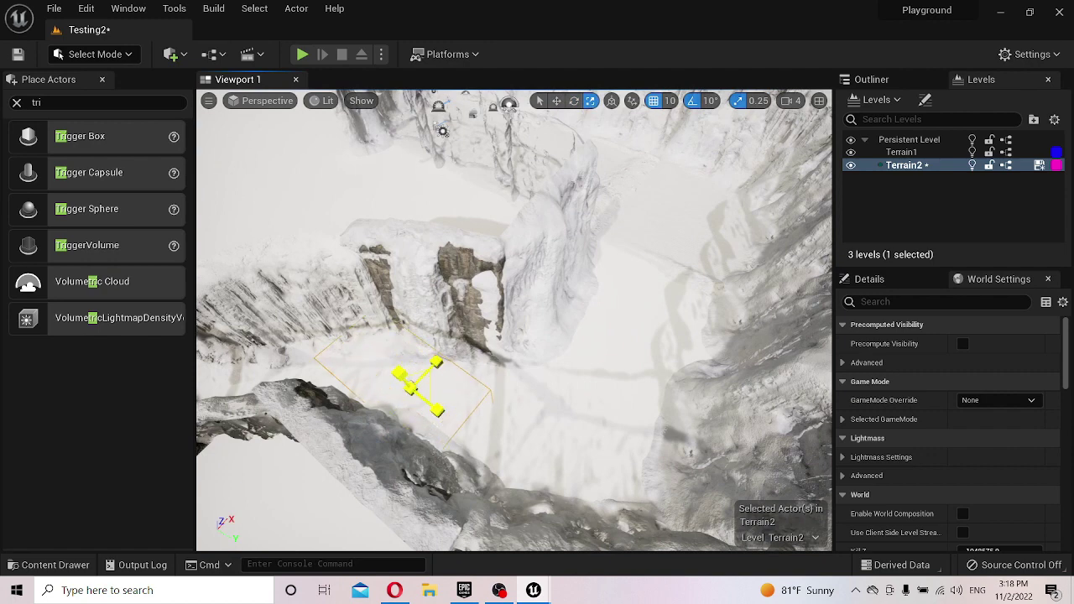
key("e")
left_click_drag(442, 395, 470, 420)
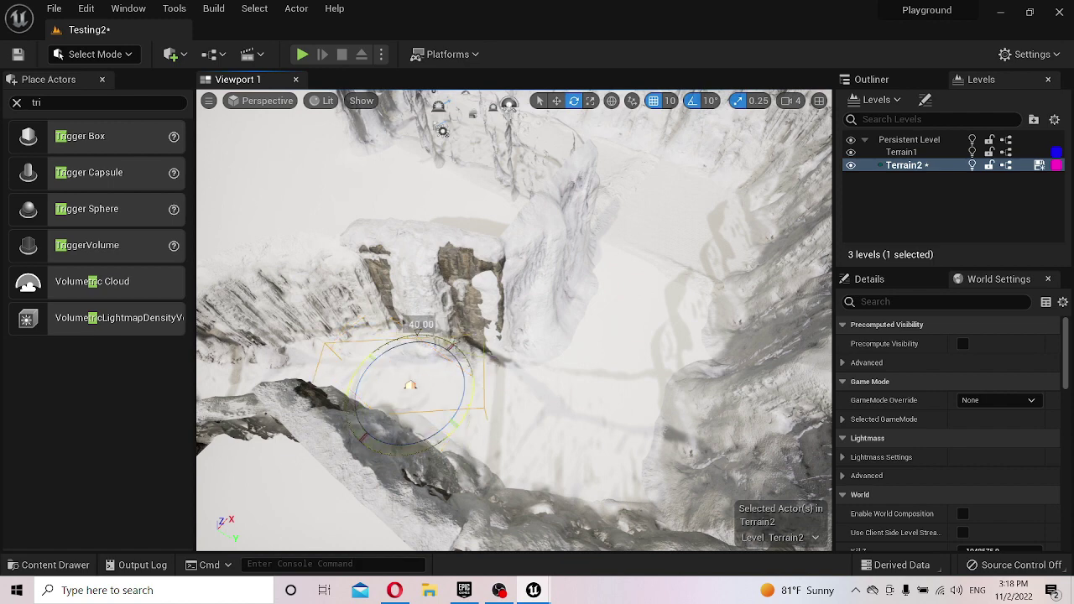
key("w")
key("e")
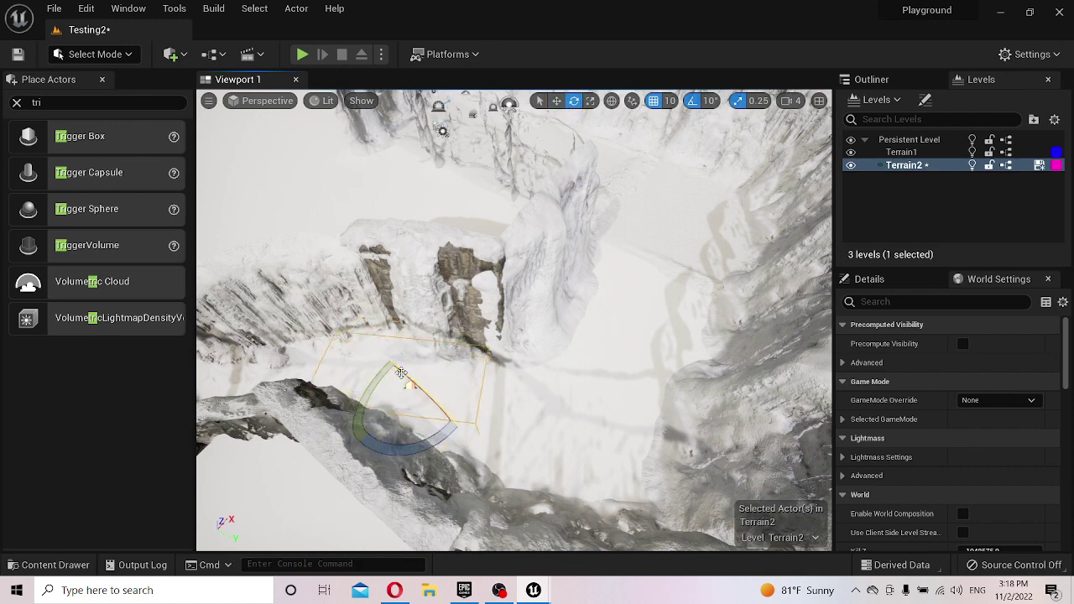
key("w")
left_click_drag(401, 376, 399, 367)
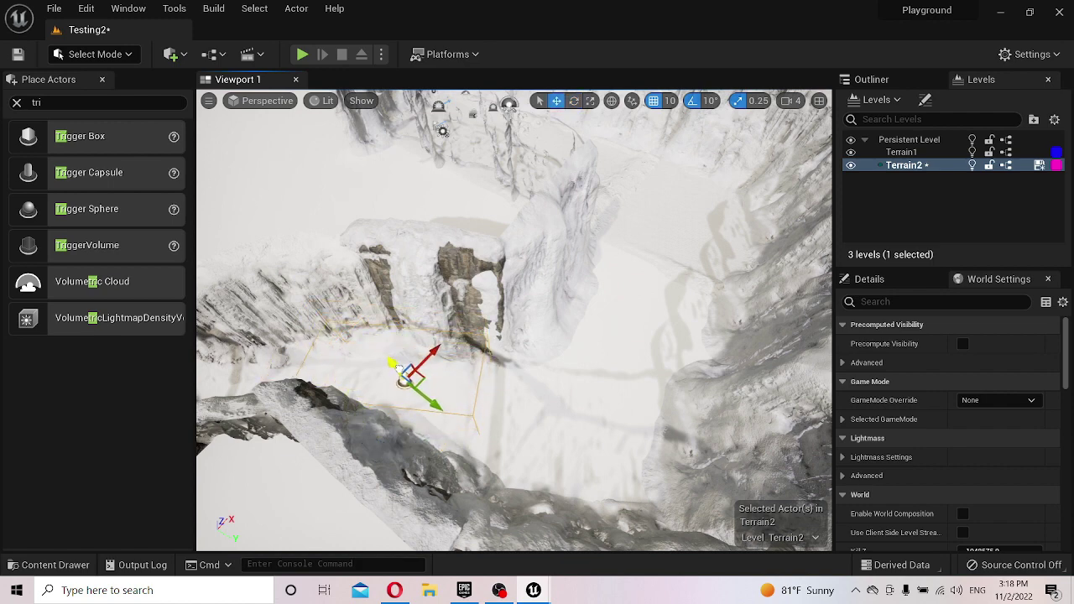
left_click_drag(399, 367, 394, 374)
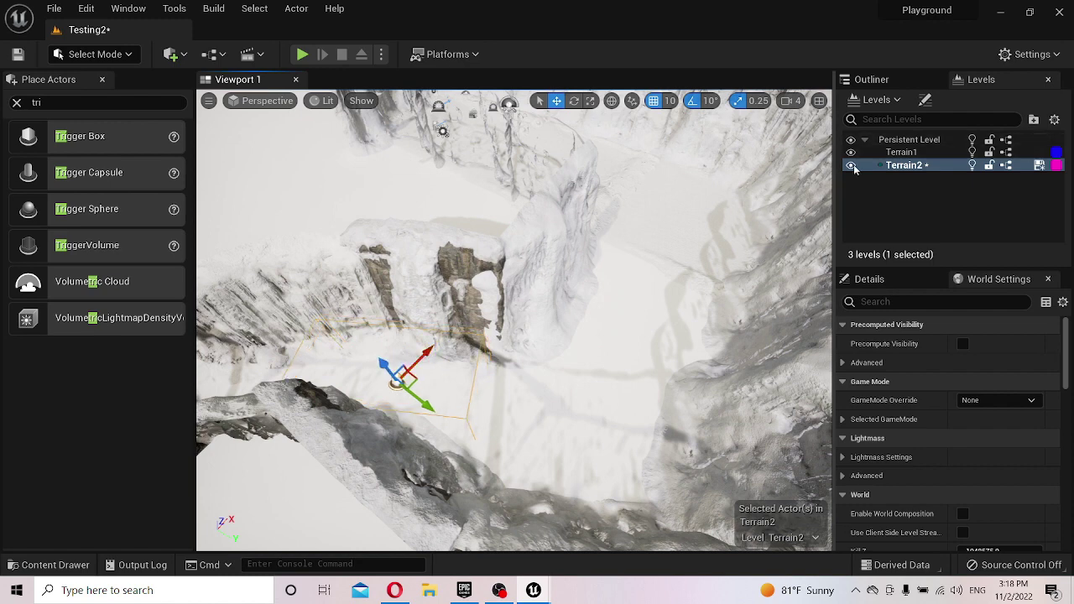
- Save, make Persistent Level current, and open the Testing2 Level Blueprint maximized
key("ctrl+s")
double_click(913, 140)
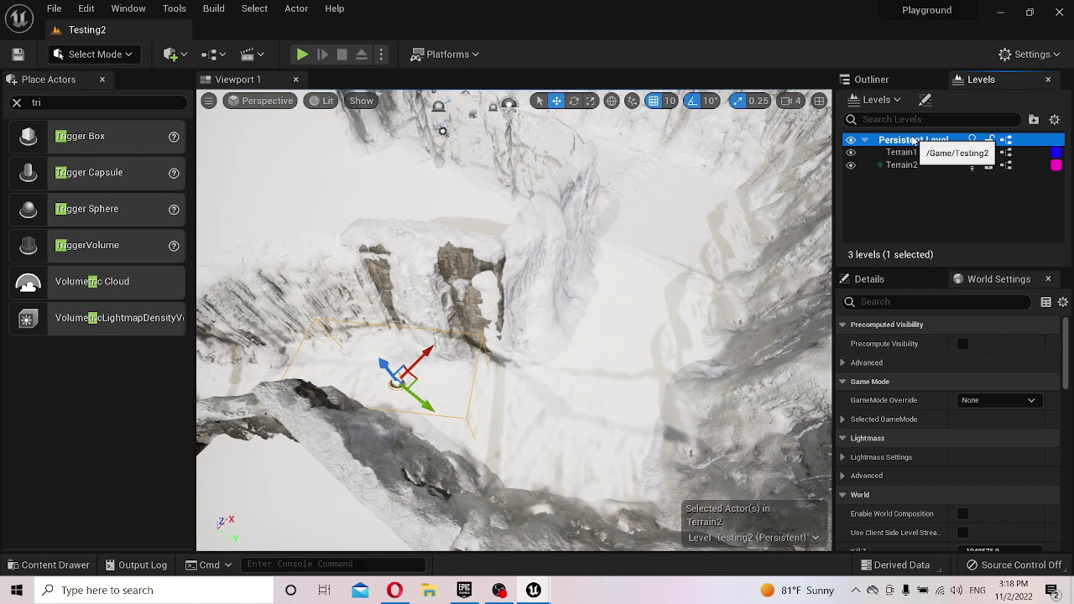
left_click(264, 56)
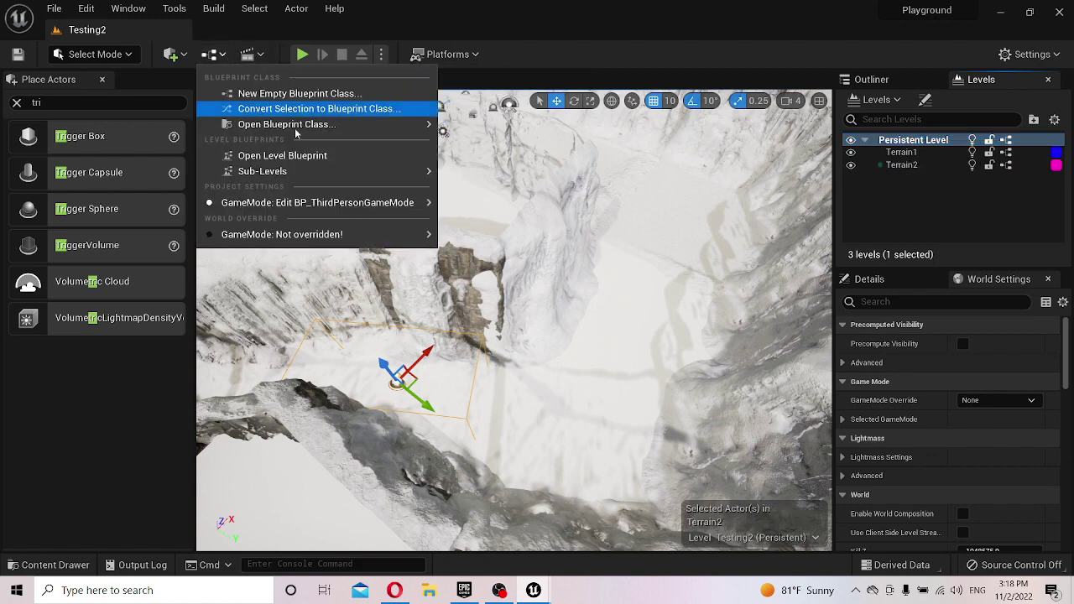
left_click(322, 157)
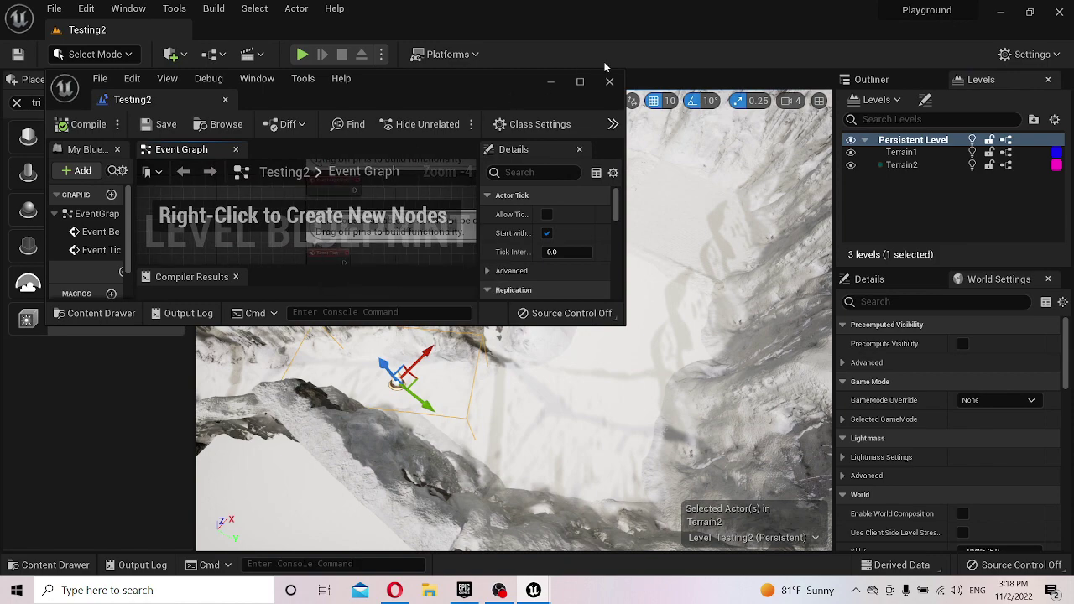
left_click(579, 82)
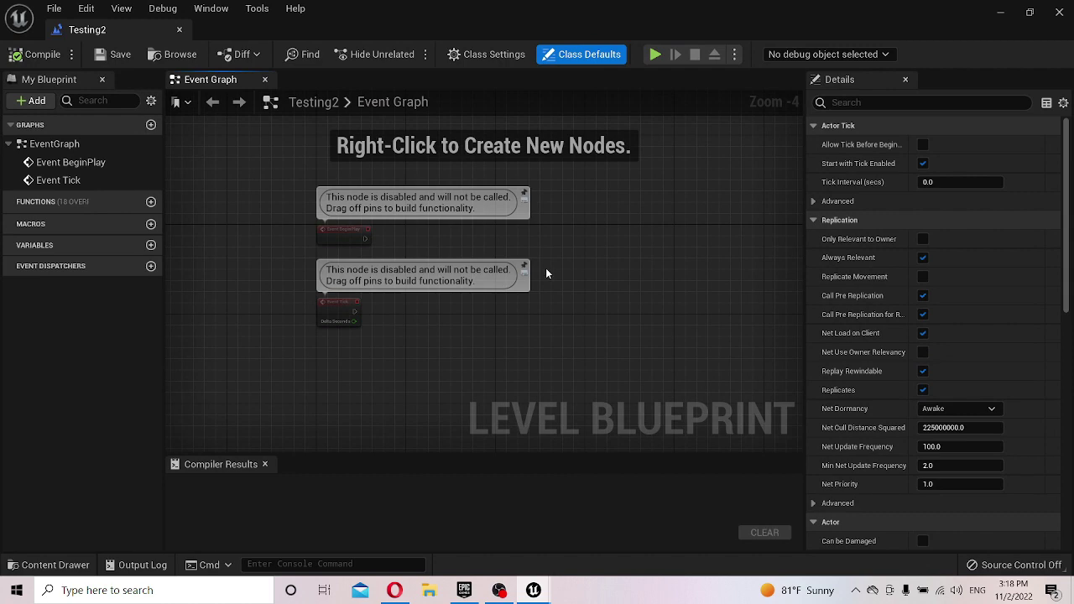
- Pan the event graph, then return to the level and select the rock and trigger box
right_click_drag(549, 325, 327, 141)
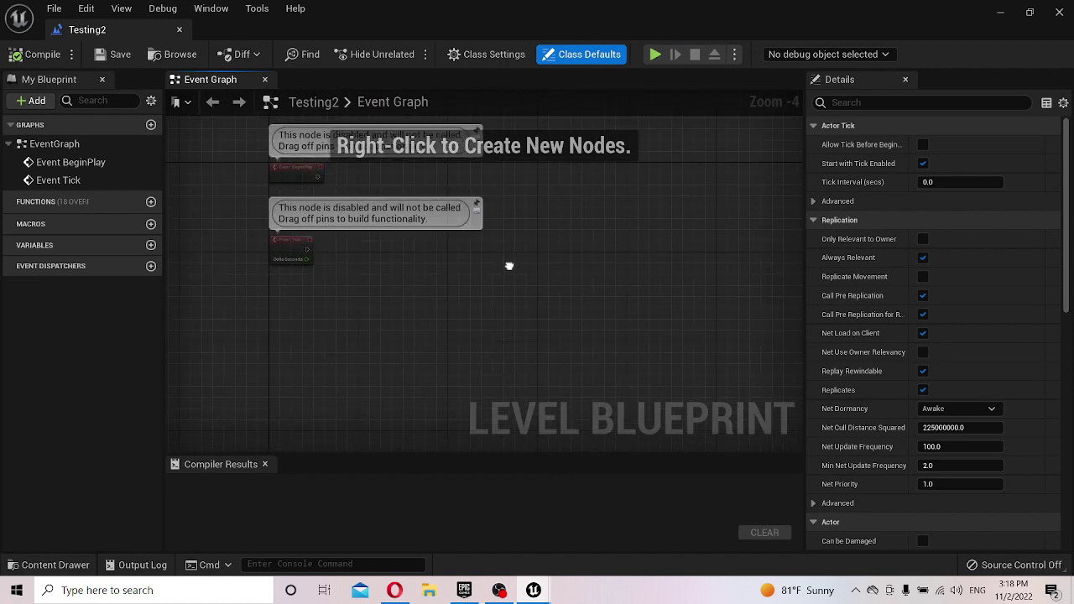
right_click(297, 212)
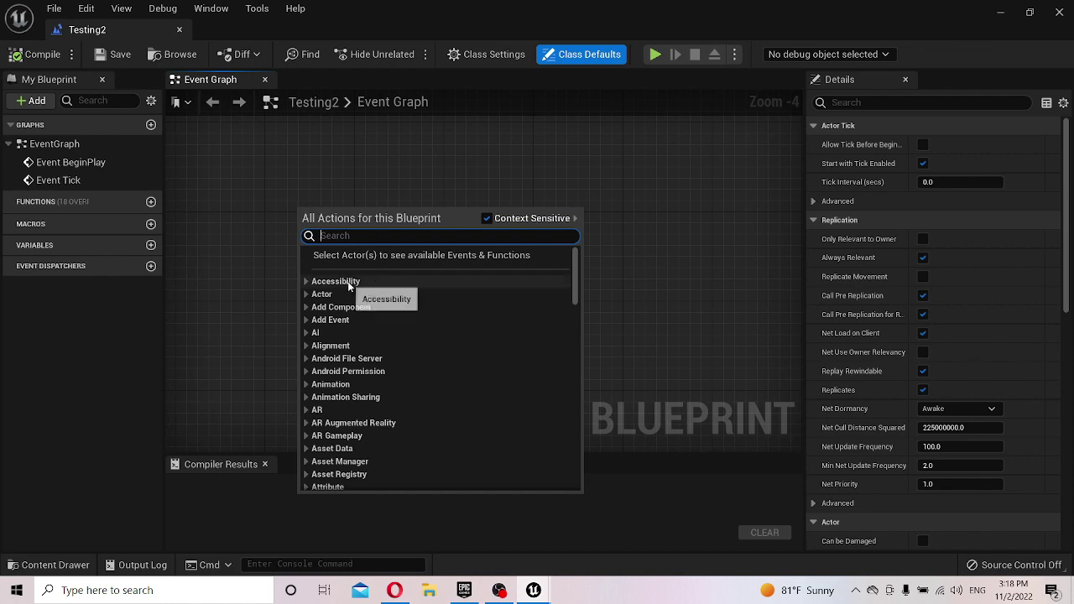
left_click(993, 16)
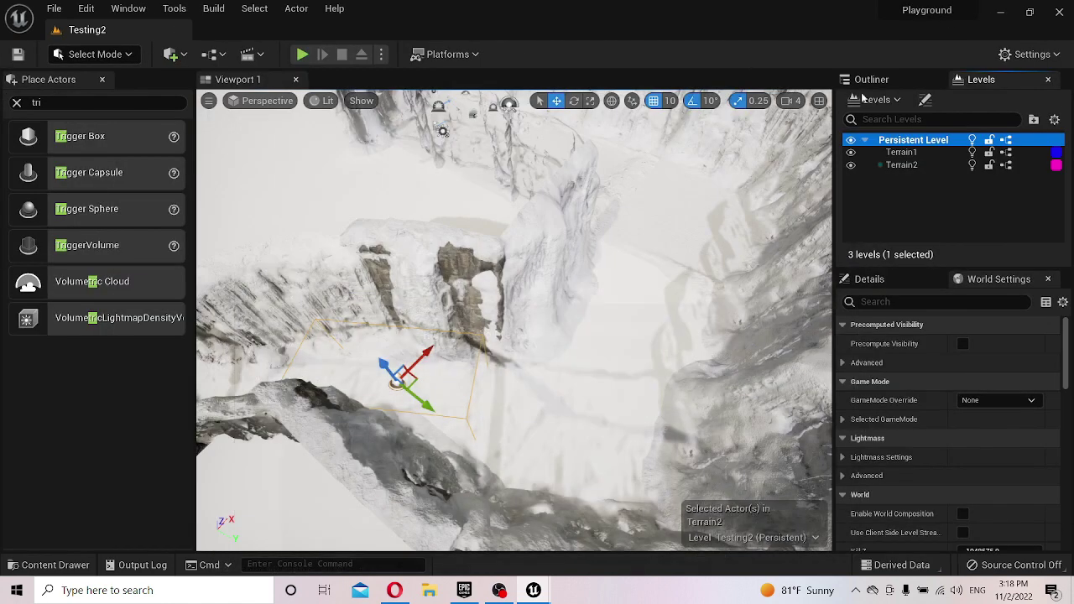
left_click(483, 339)
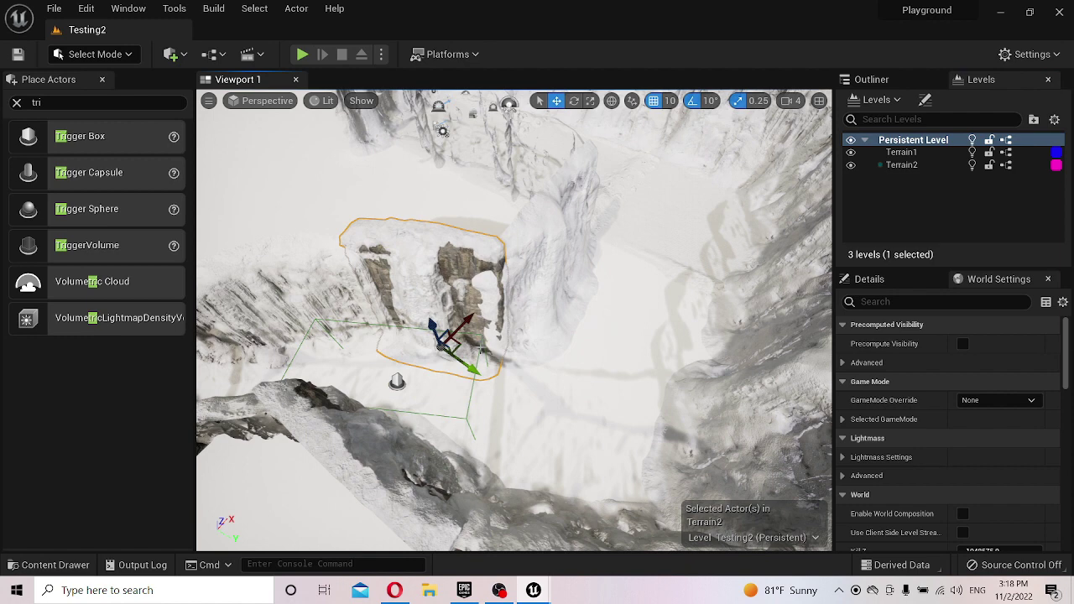
left_click(468, 393)
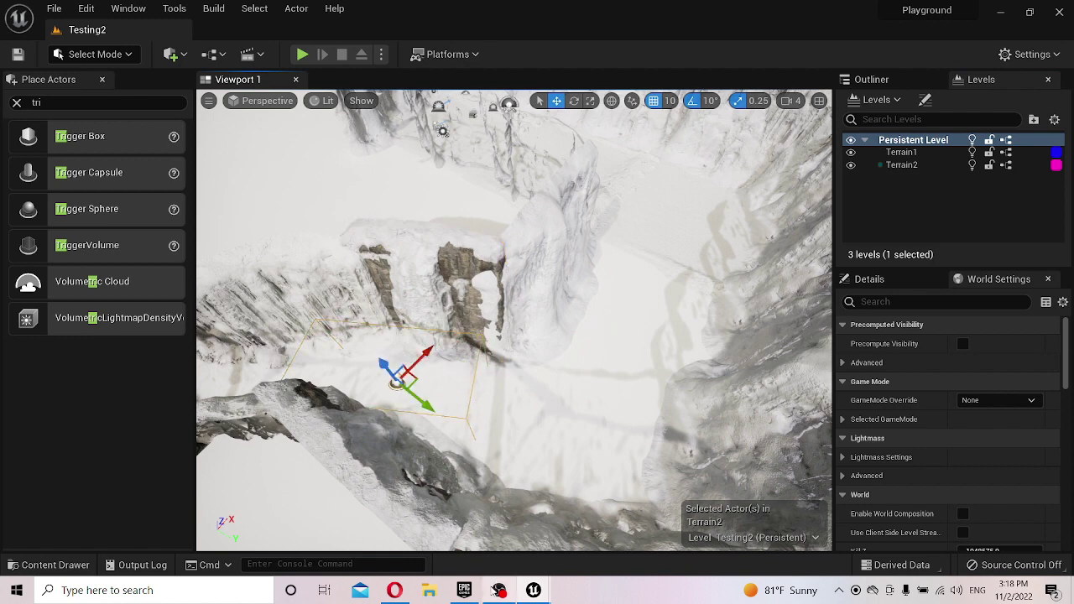
mouse_move(478, 595)
mouse_move(534, 590)
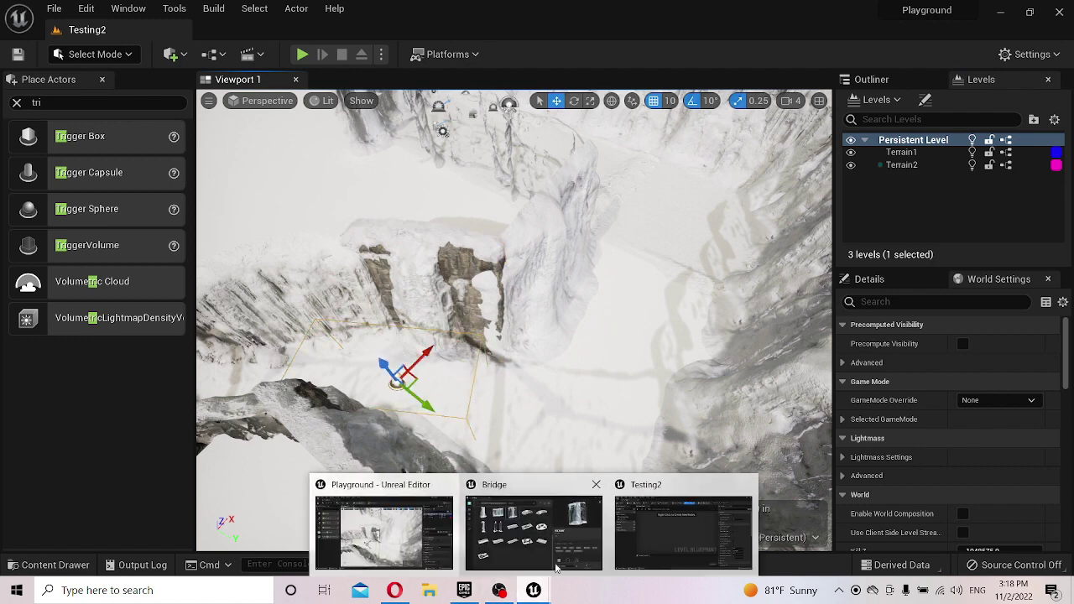
- Bring back the Level Blueprint, search graph actions for 'onactor beg', then close the editor
left_click(672, 516)
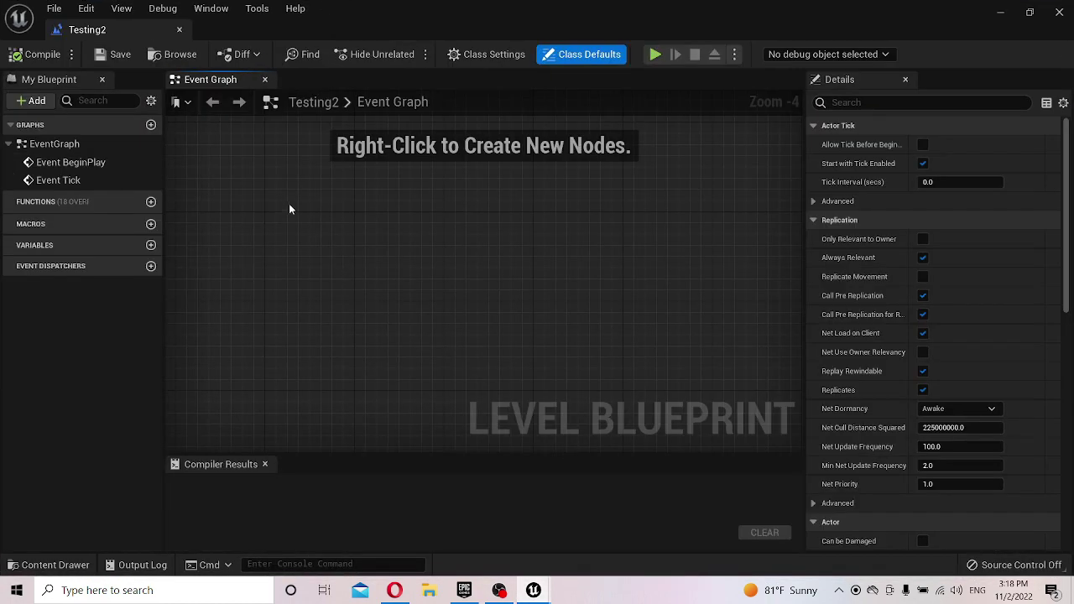
right_click(289, 209)
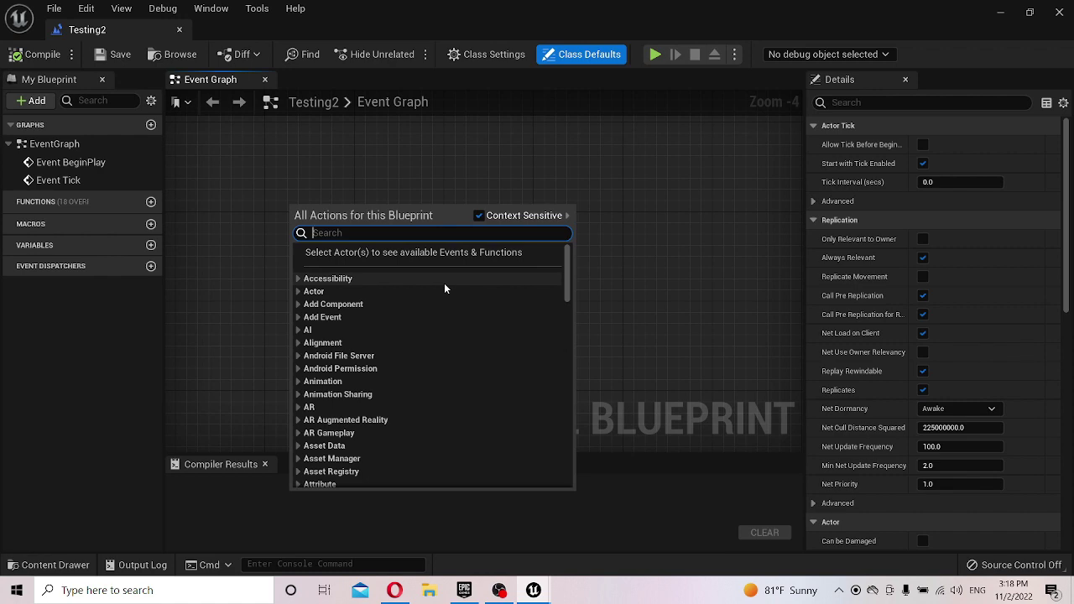
type("onactor")
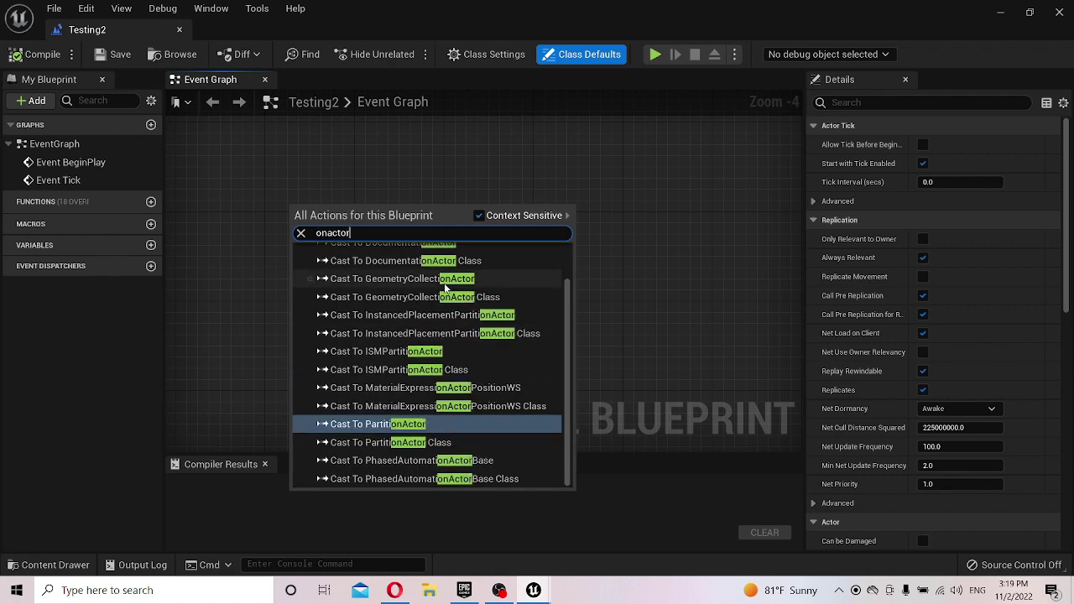
type(" beg")
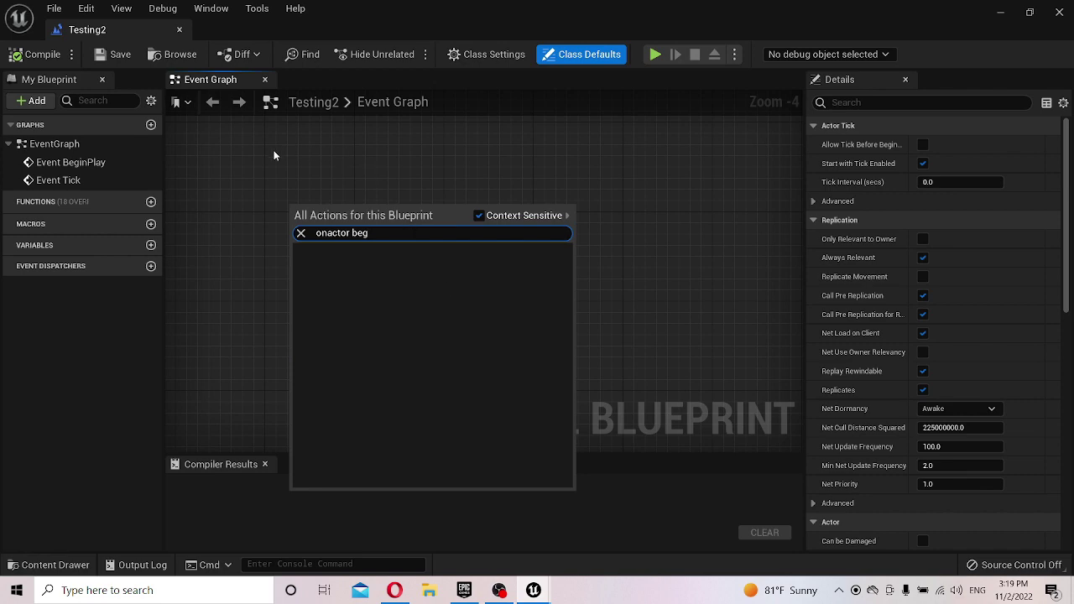
left_click(179, 30)
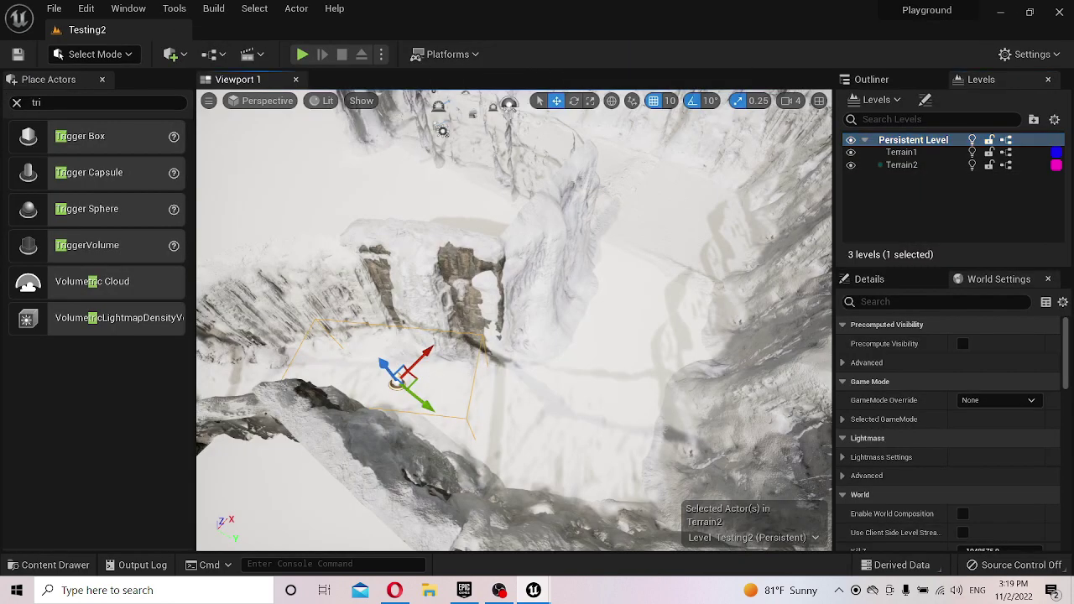
- Select the trigger box on the terrain and open Testing2's Level Blueprint from the Blueprints dropdown
left_click(474, 379)
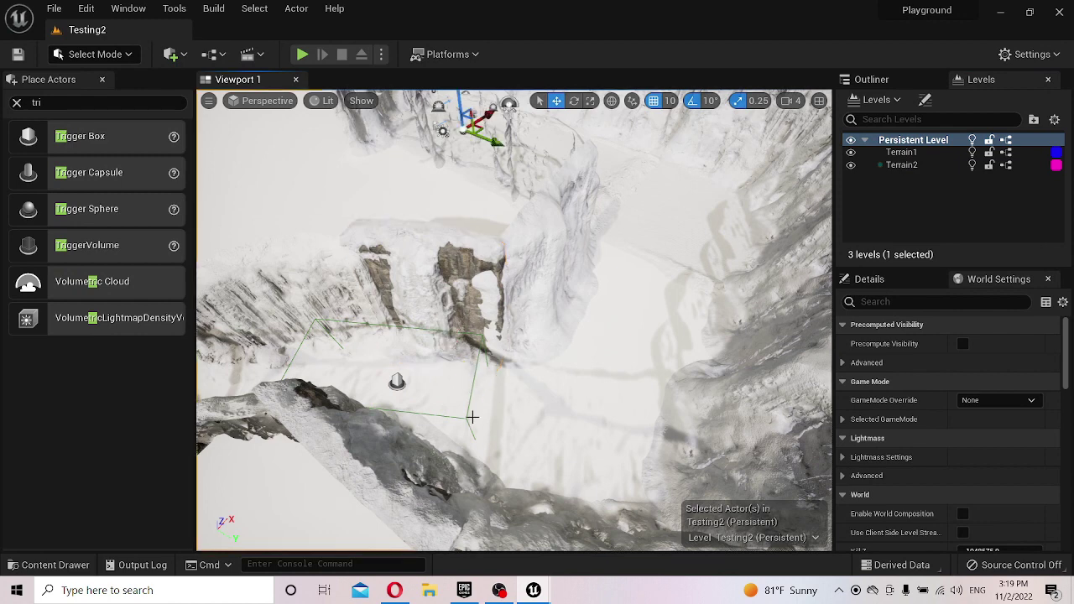
left_click(466, 417)
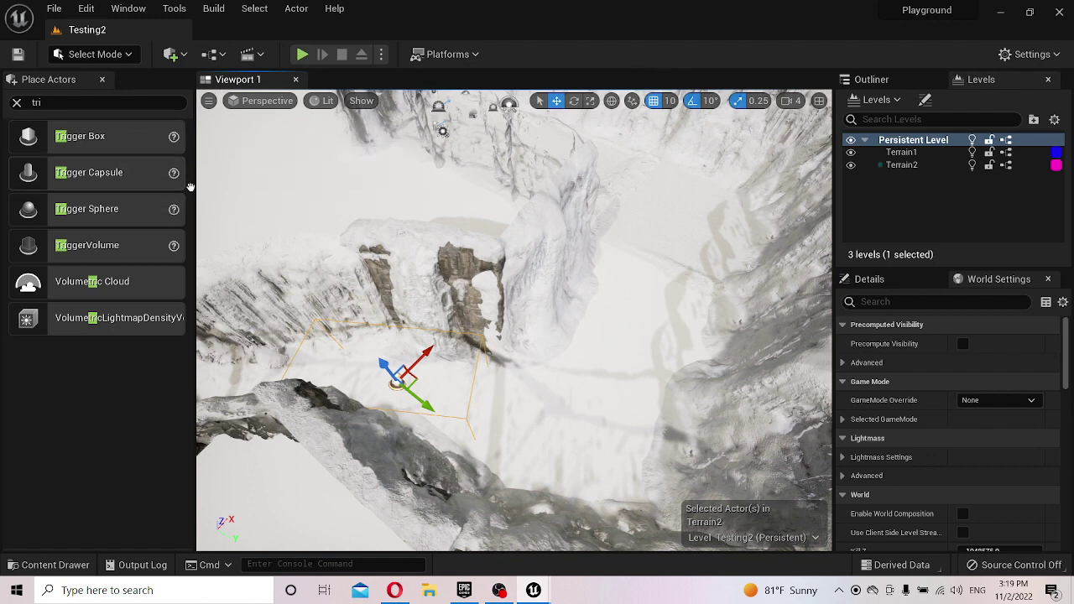
left_click(212, 54)
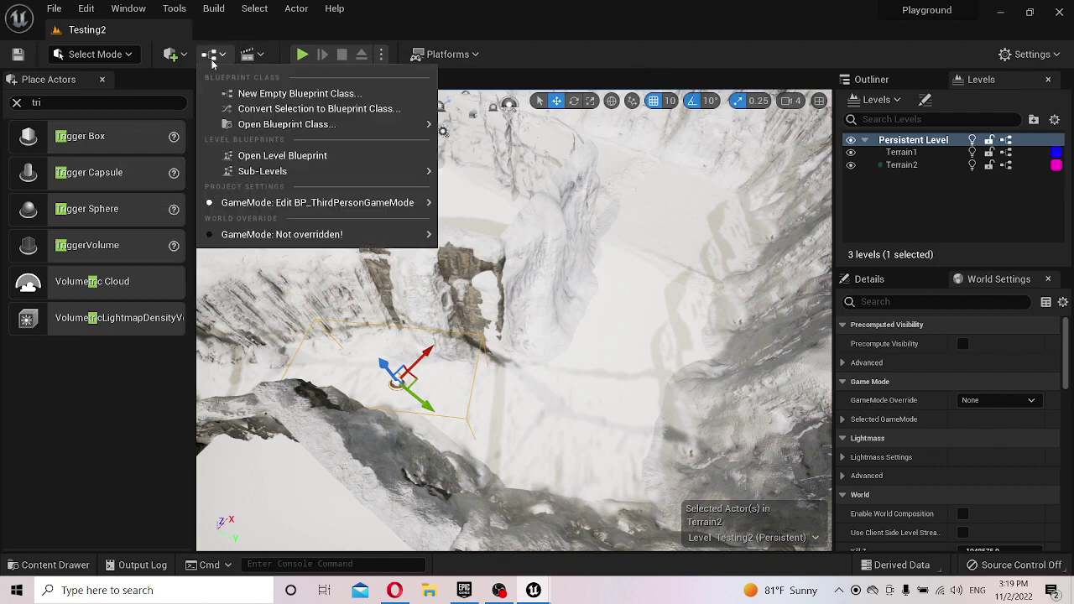
left_click(386, 163)
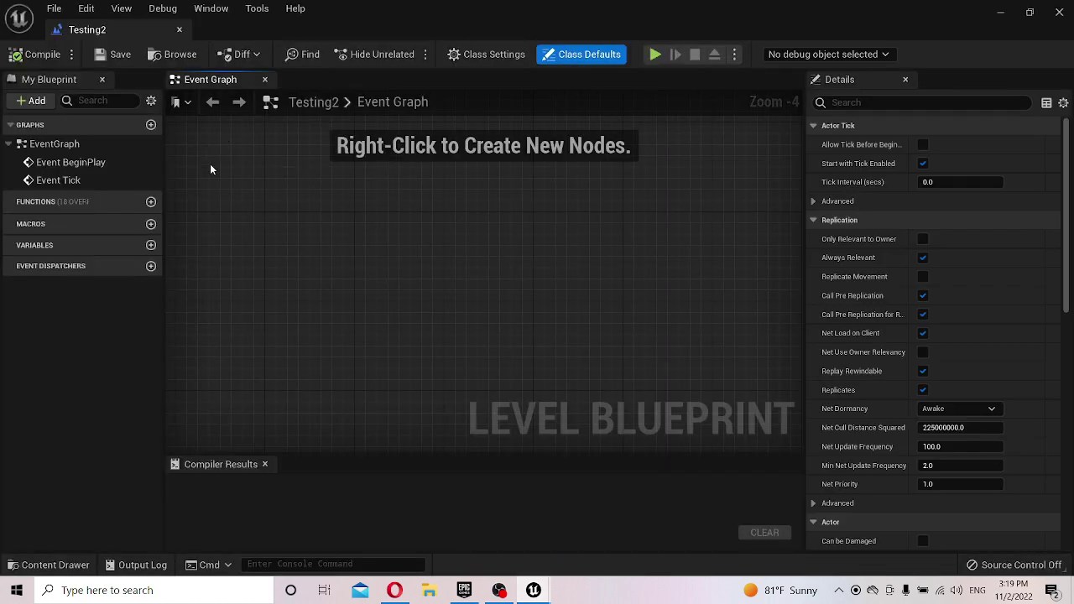
- Bring up the Event Graph action list and turn Context Sensitive off to show all actions
right_click(225, 173)
scroll(341, 292, "down", 2)
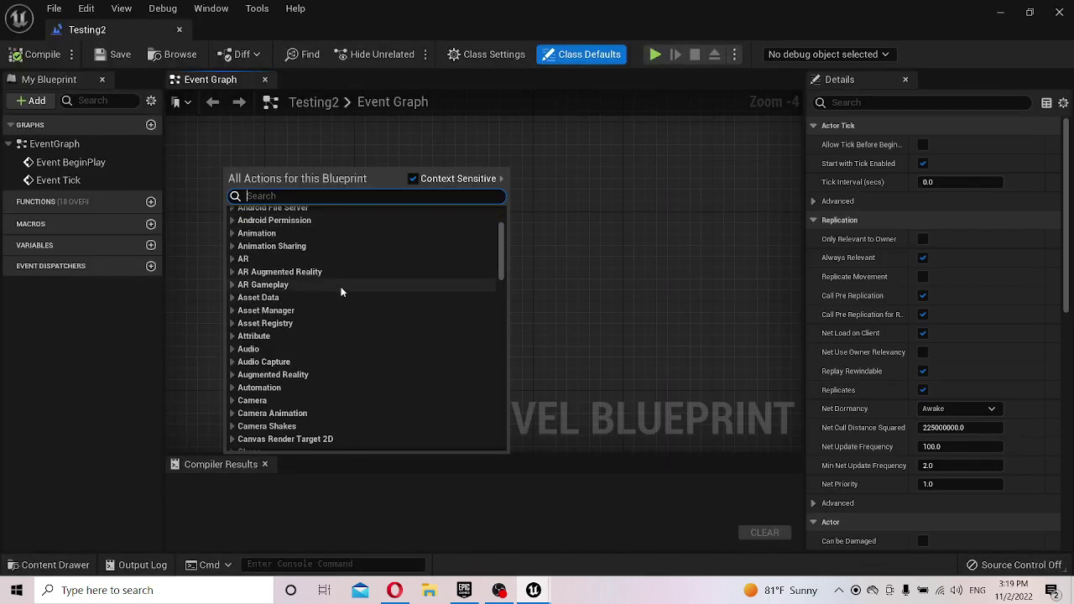
scroll(341, 292, "down", 5)
scroll(372, 297, "down", 5)
scroll(381, 310, "down", 5)
scroll(384, 310, "down", 5)
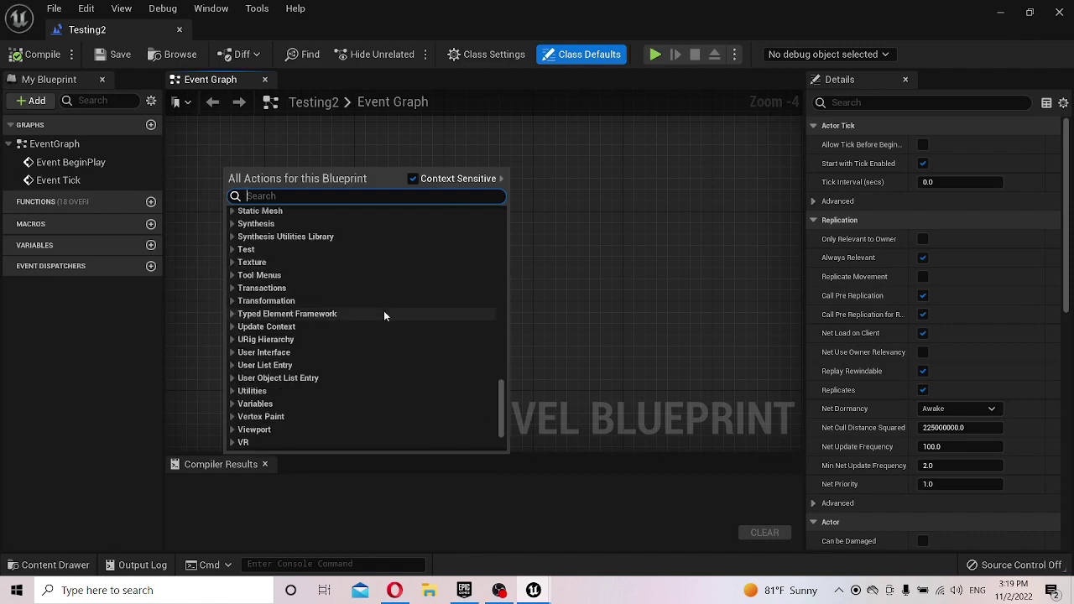
scroll(383, 314, "down", 3)
left_click(417, 179)
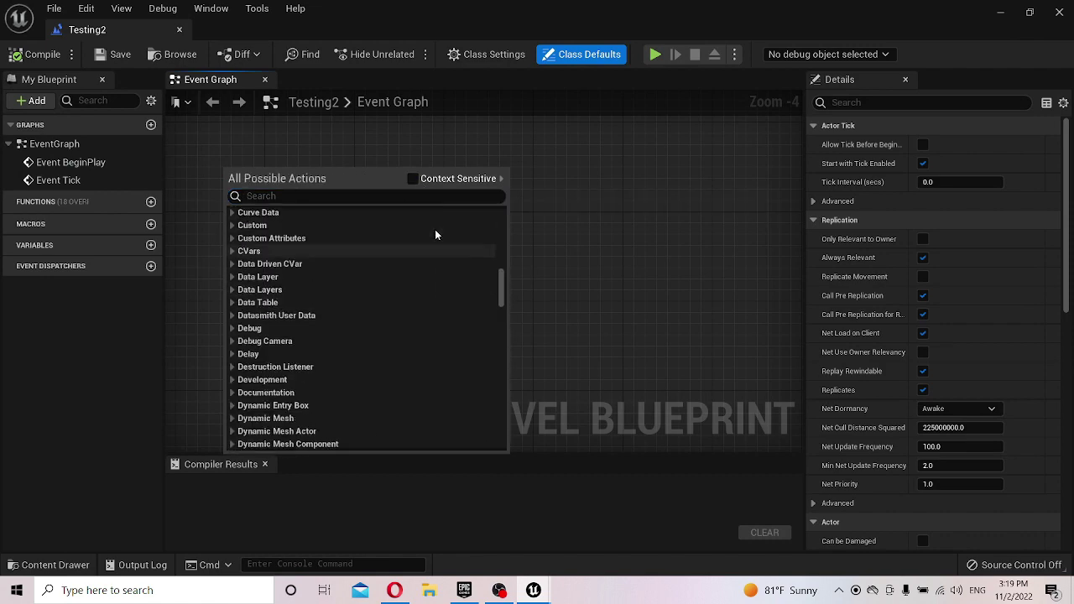
- Reopen the Event Graph action list with Context Sensitive filtering switched back on
scroll(437, 235, "up", 3)
scroll(442, 240, "up", 3)
scroll(448, 245, "up", 3)
scroll(450, 246, "up", 2)
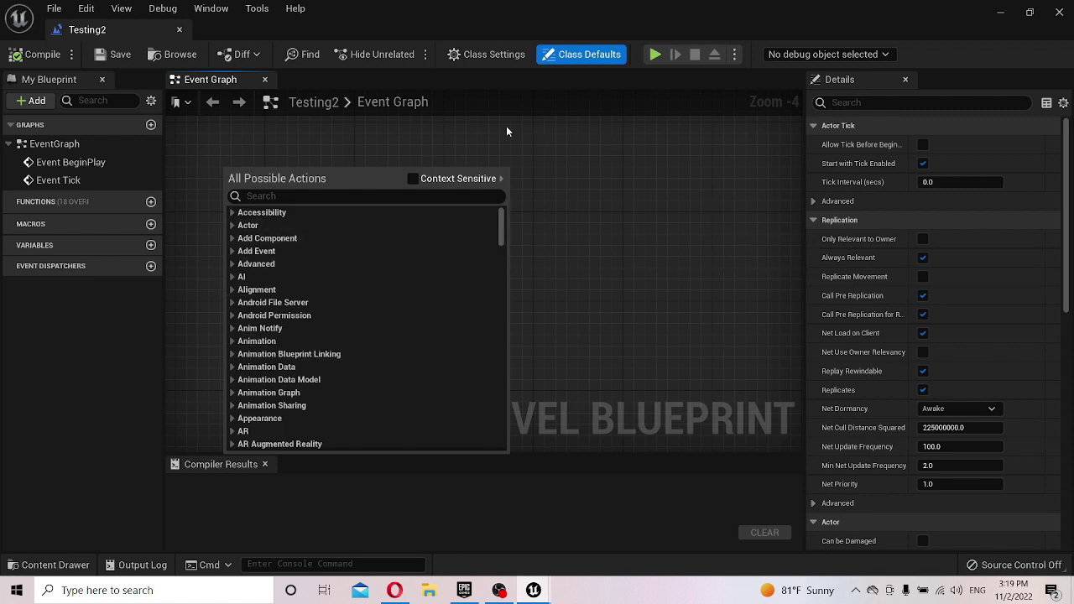
left_click(574, 190)
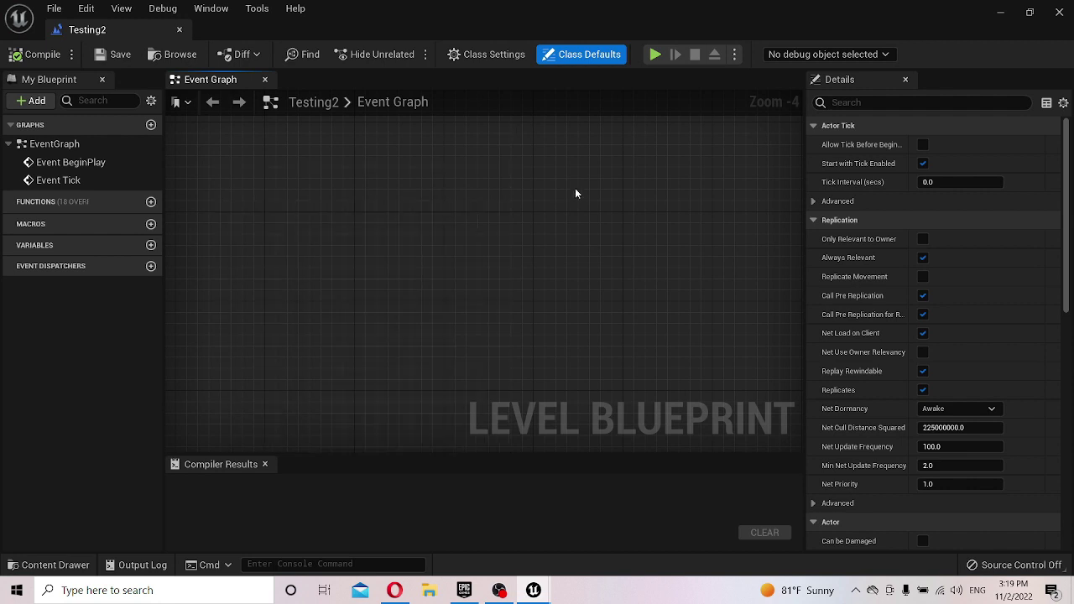
right_click(498, 207)
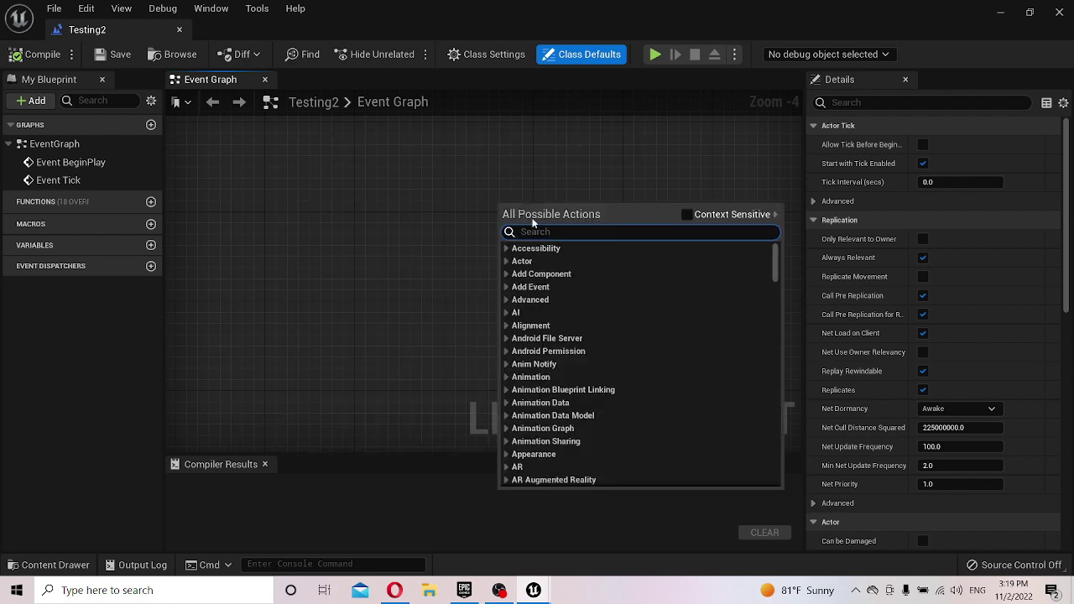
left_click(687, 214)
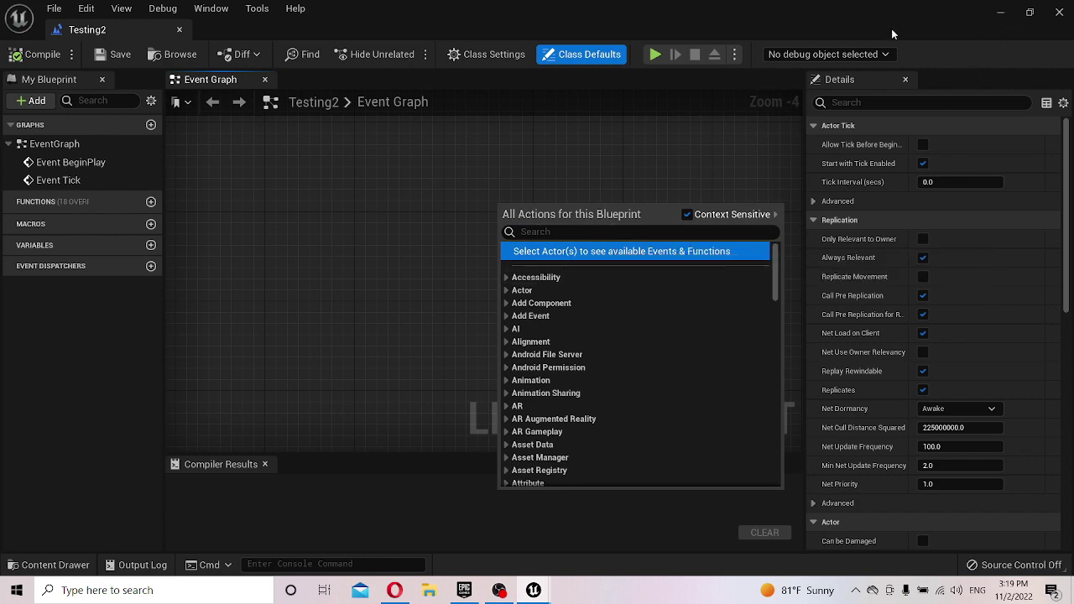
- Restore the Blueprint editor to a smaller window and reselect the trigger box in the level
left_click_drag(892, 34, 880, 57)
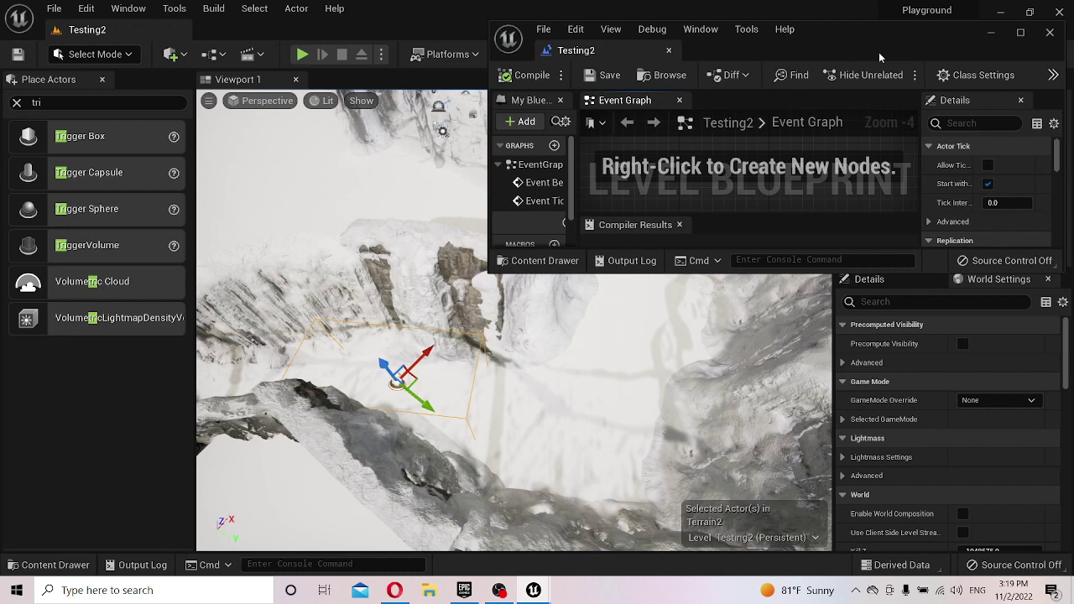
left_click(481, 350)
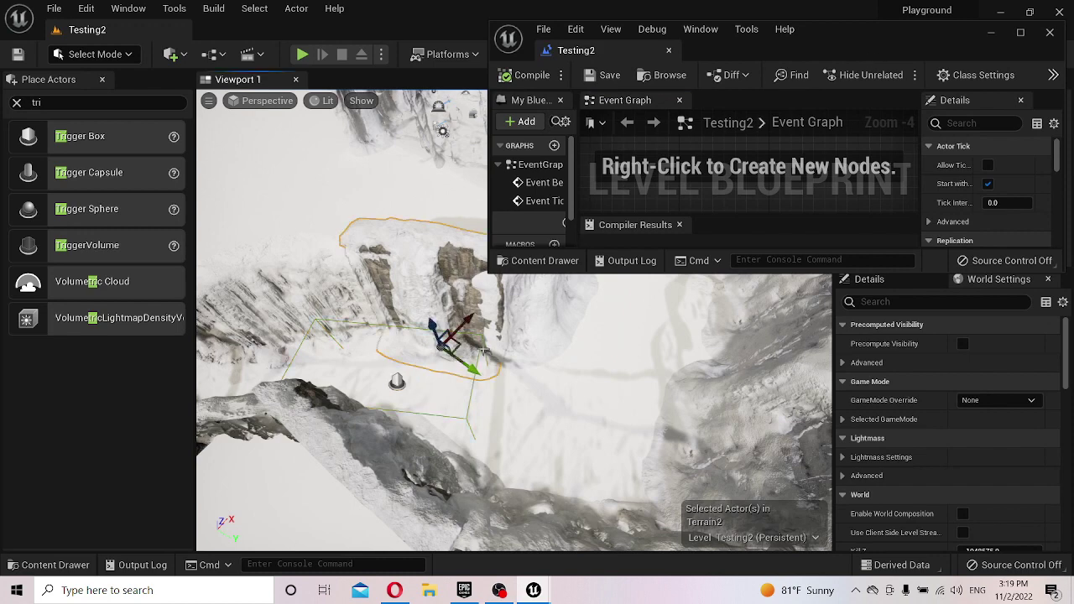
left_click(471, 384)
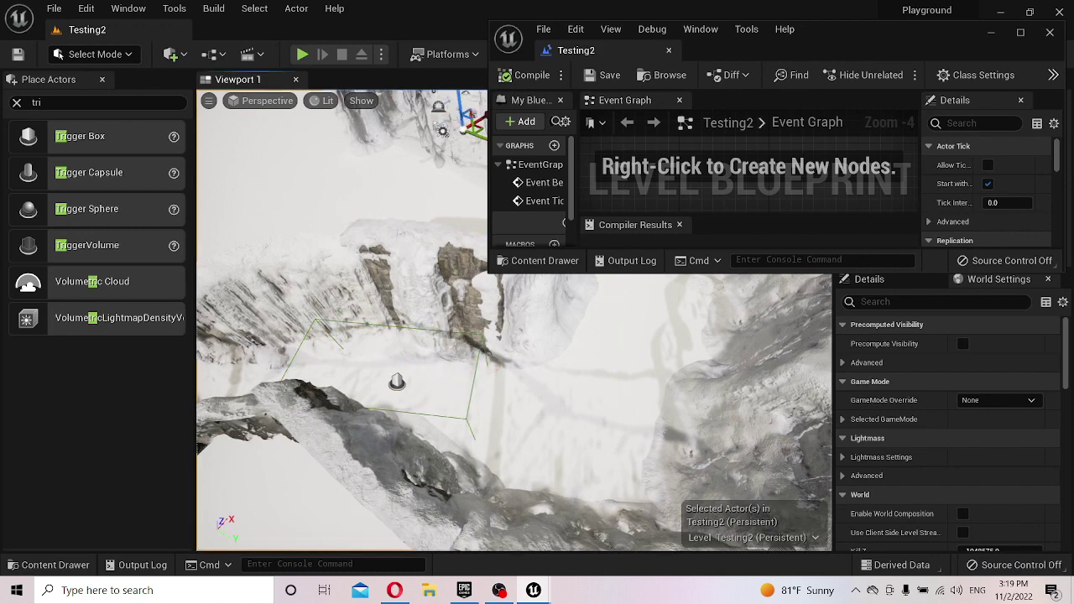
left_click(397, 382)
- Browse the Accessibility node actions, then move the Blueprint editor aside and minimize it
right_click(754, 209)
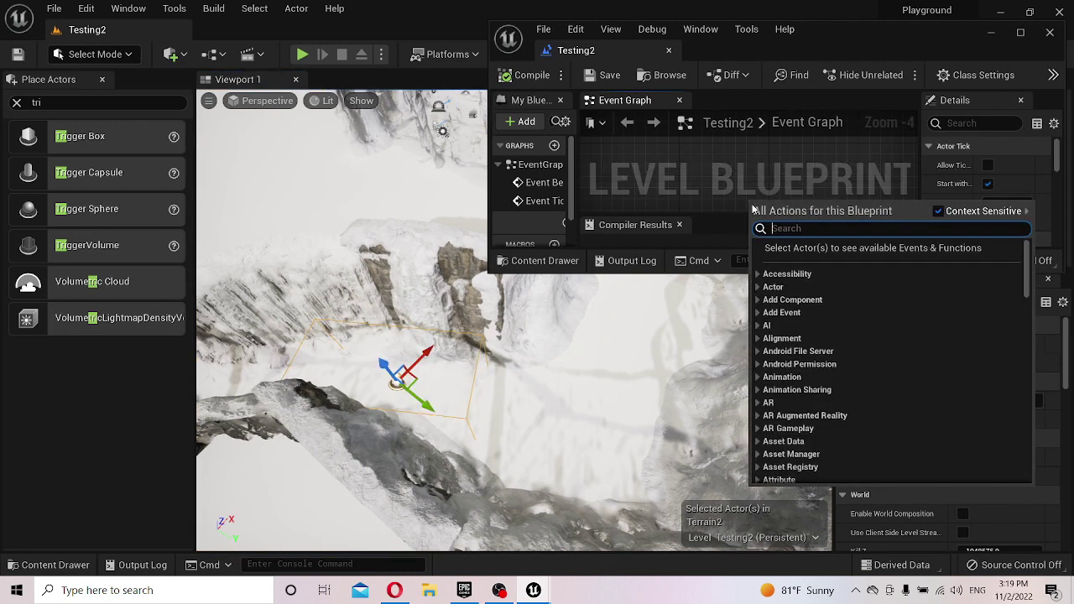
left_click(757, 273)
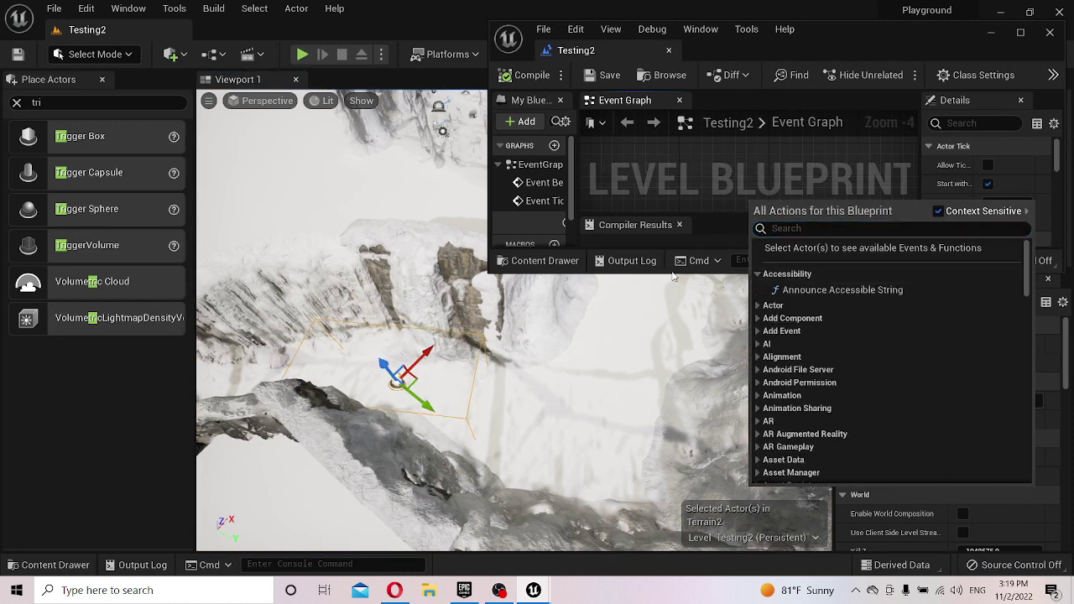
left_click(698, 205)
left_click_drag(977, 47, 691, 75)
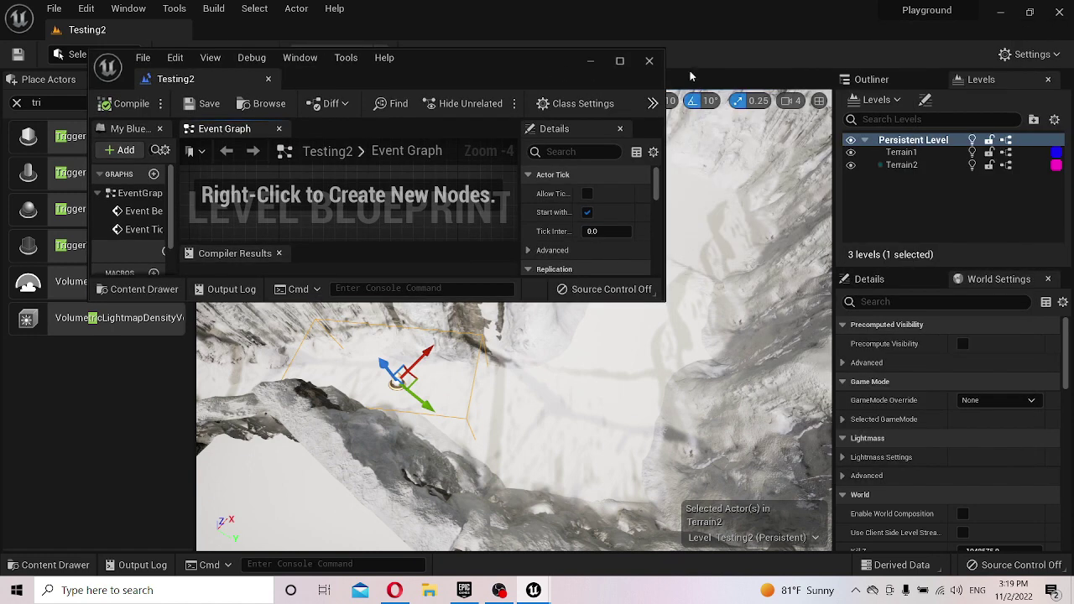
left_click(590, 61)
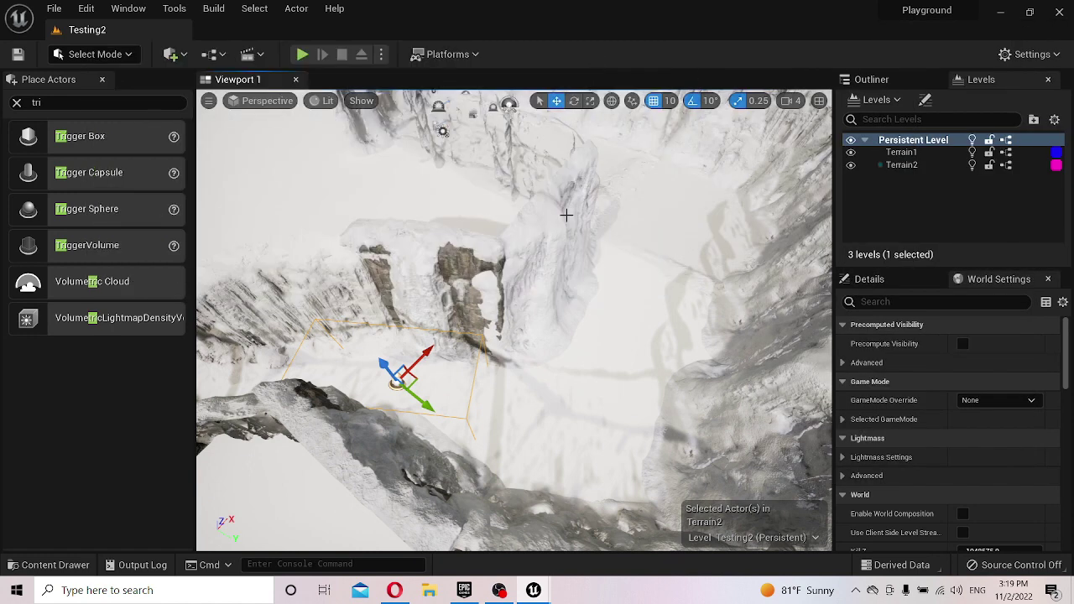
- Remove the old trigger box and place a new Trigger Box in the Persistent Level near the rock arch base
left_click(476, 358)
key("Delete")
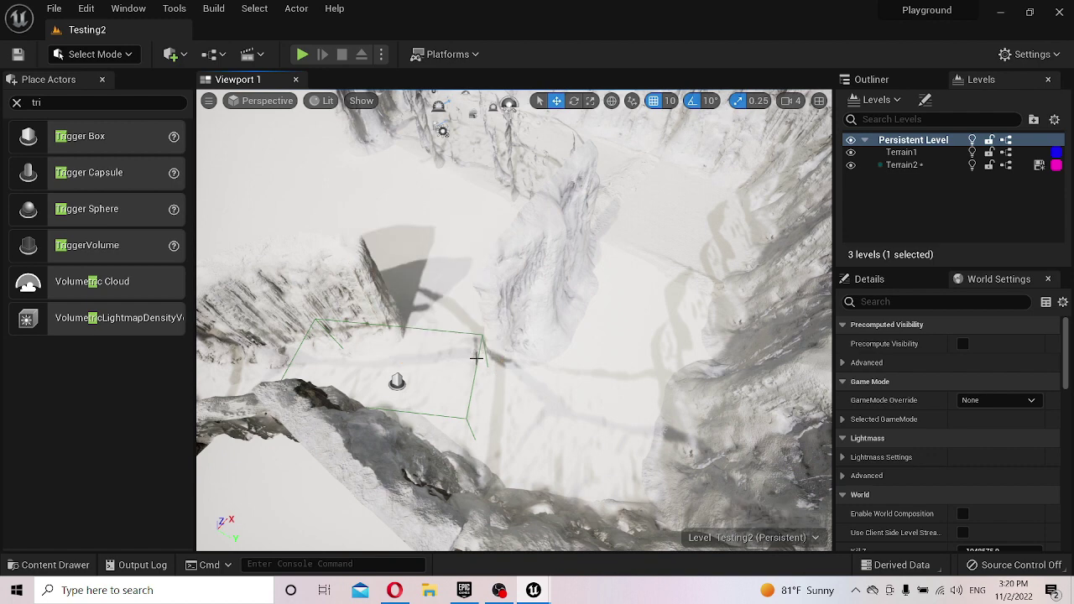
key("ctrl+z")
left_click(396, 382)
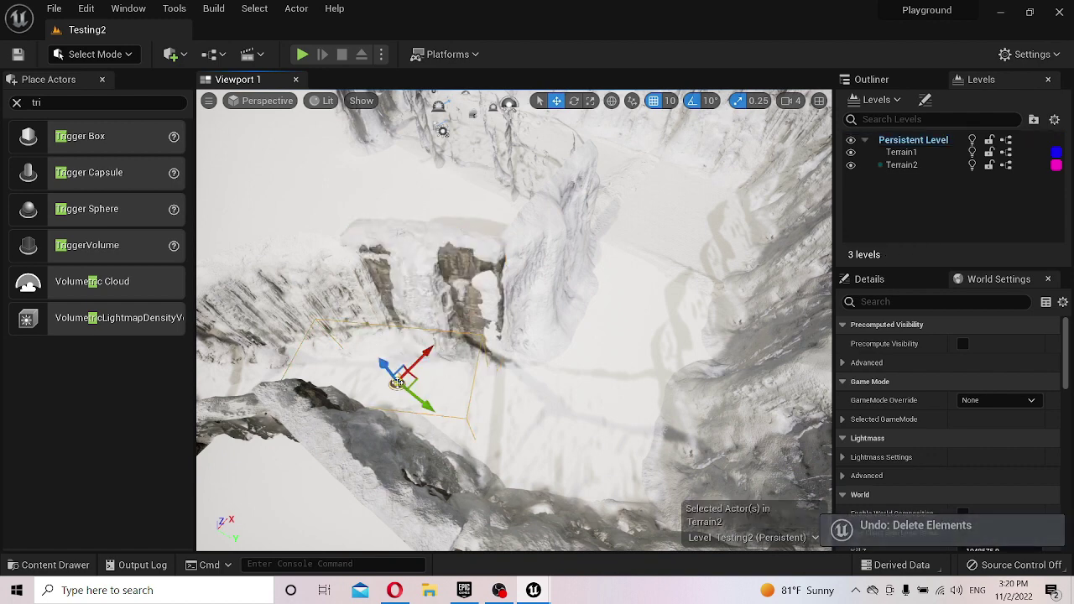
key("Escape")
left_click(911, 139)
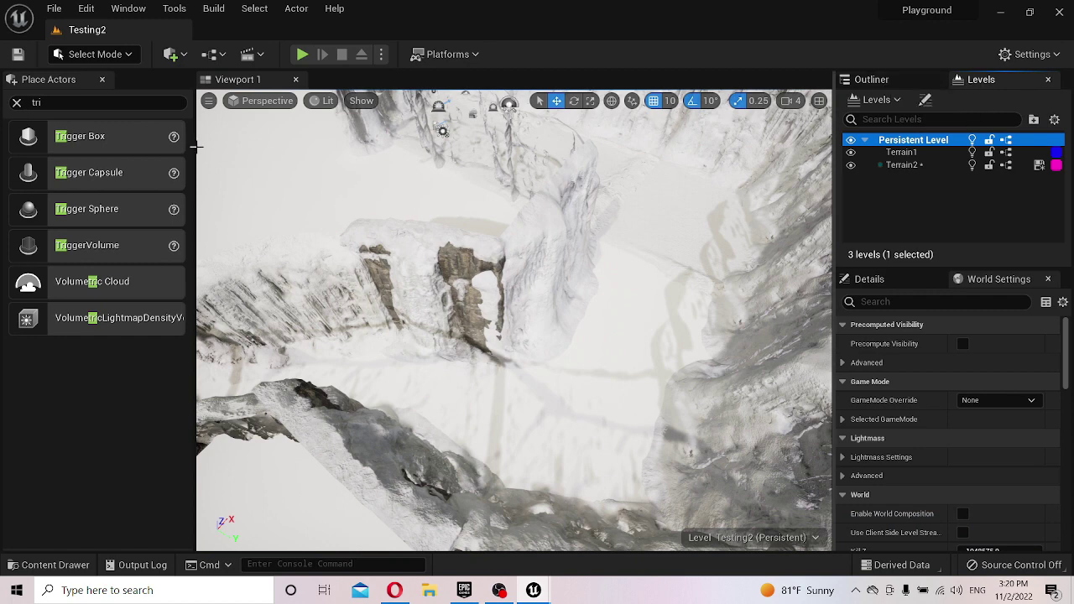
left_click_drag(84, 135, 451, 392)
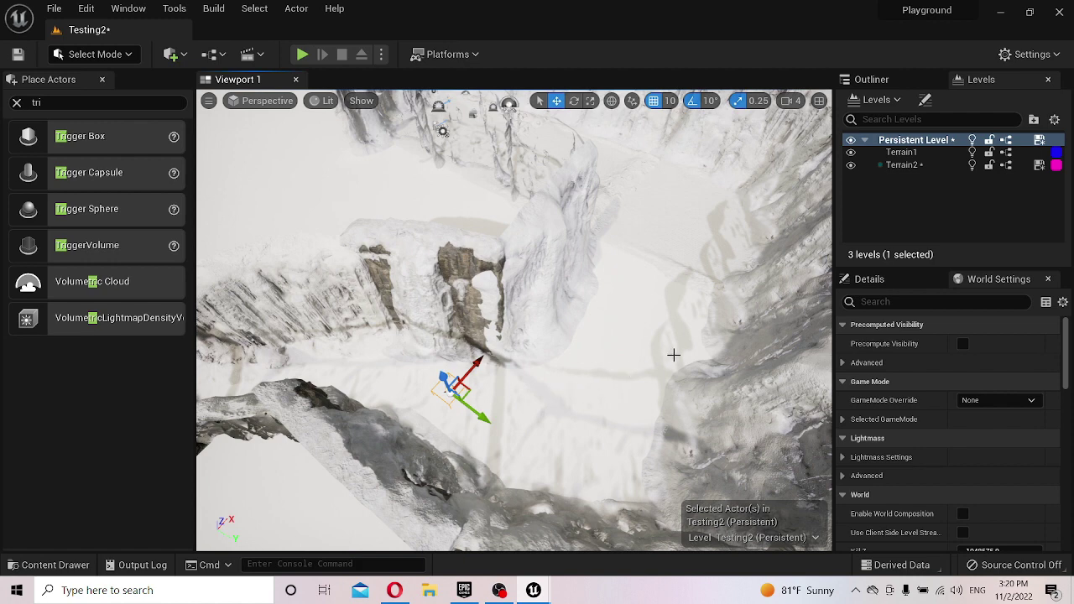
- Switch to the Testing2 Level Blueprint editor window and maximize it
key("ctrl+space")
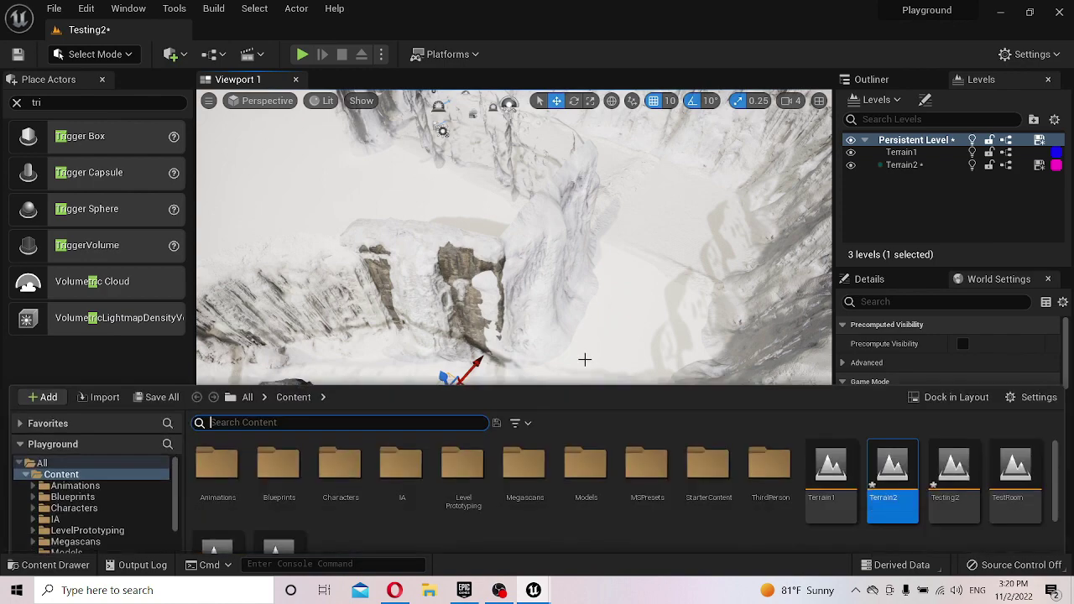
key("alt+Tab")
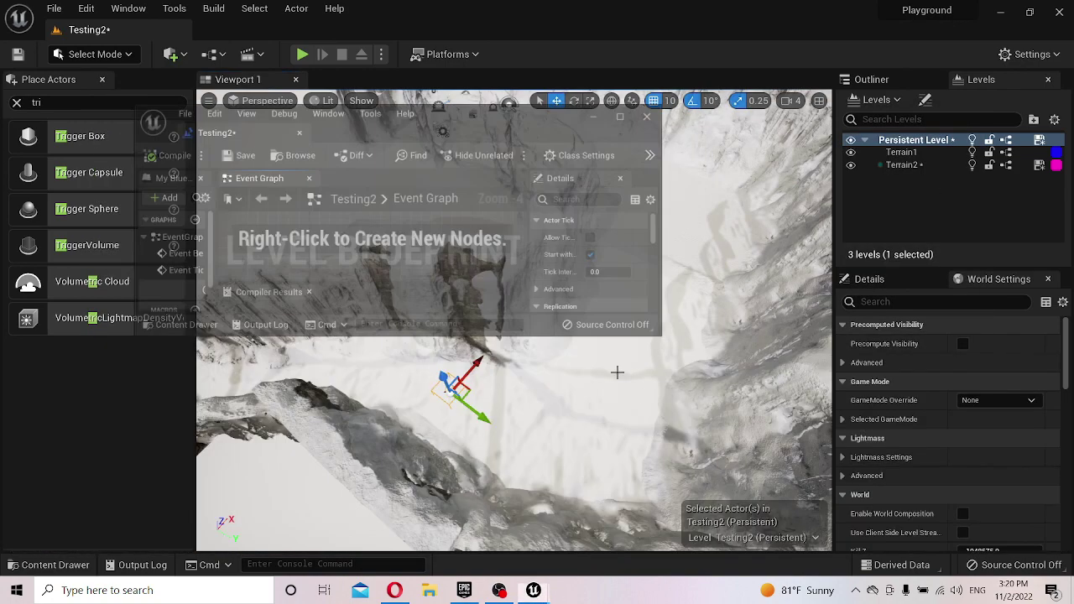
key("super+Up")
- Add an On Actor Begin Overlap event for Trigger Box 1 and position it in the graph
right_click(468, 278)
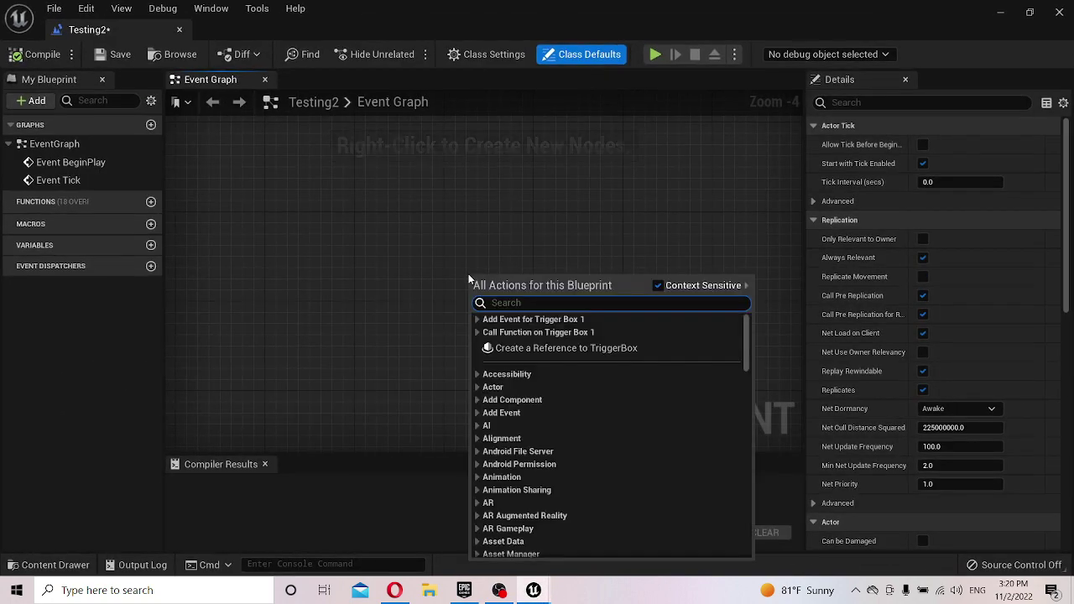
left_click(475, 320)
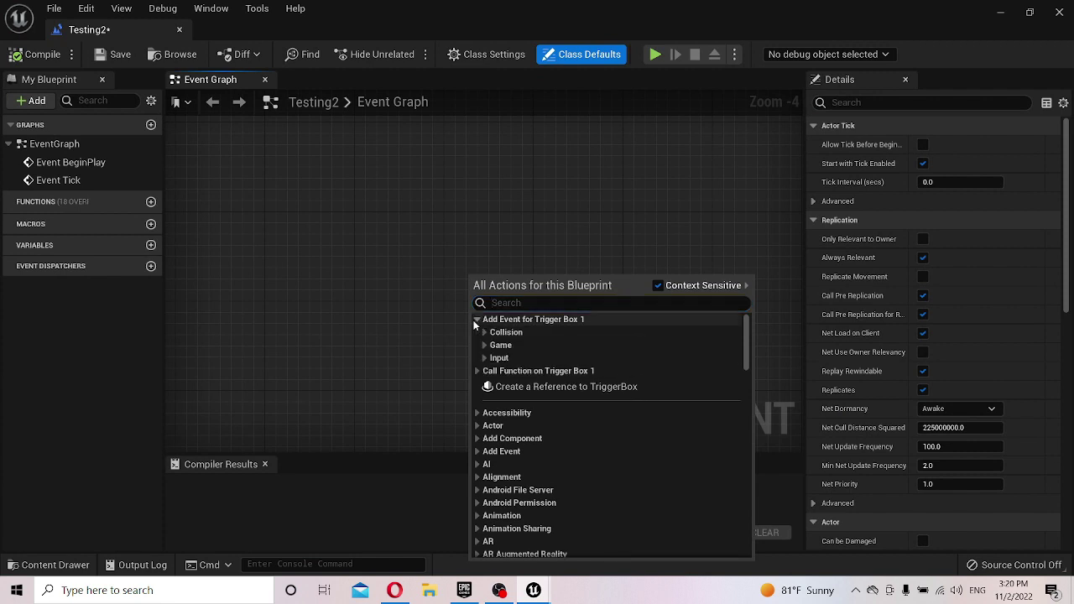
left_click(484, 333)
left_click(527, 349)
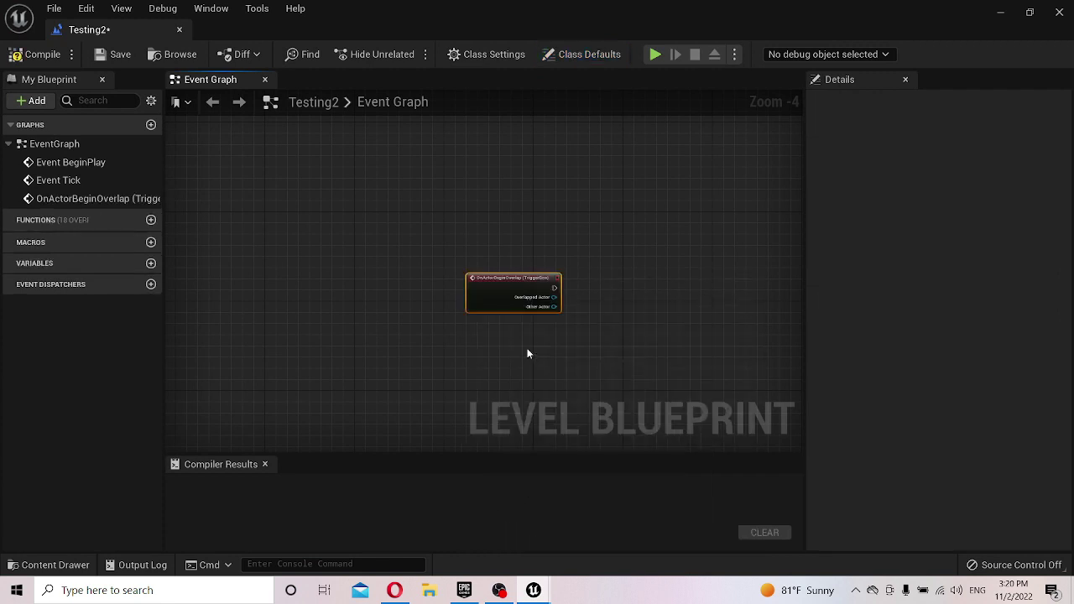
left_click_drag(477, 285, 261, 199)
scroll(261, 199, "up", 4)
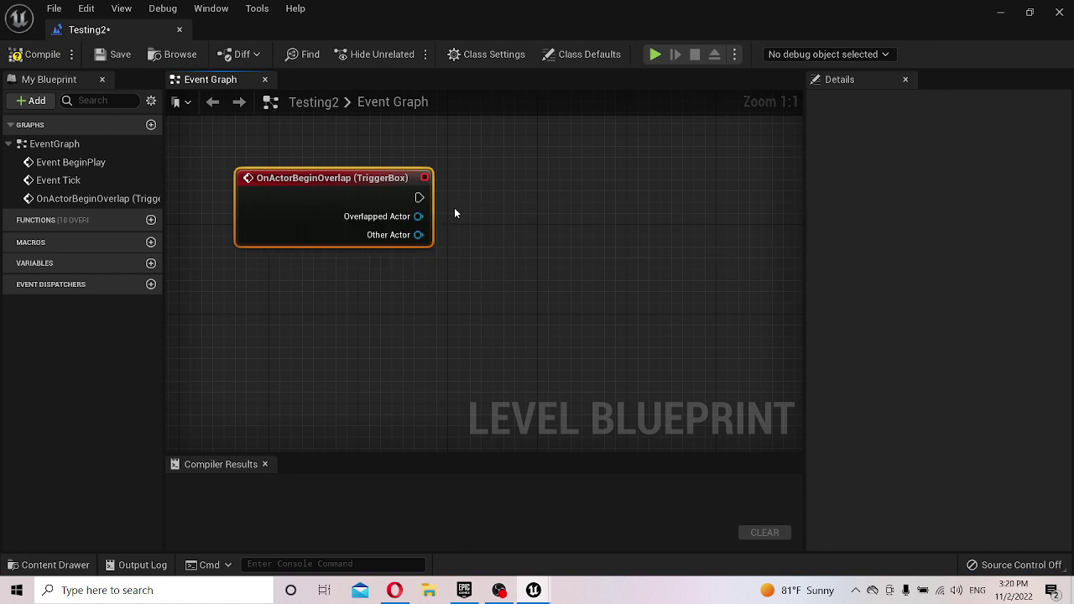
- Wire the overlap event's execution output into a new Branch node
left_click_drag(417, 198, 547, 199)
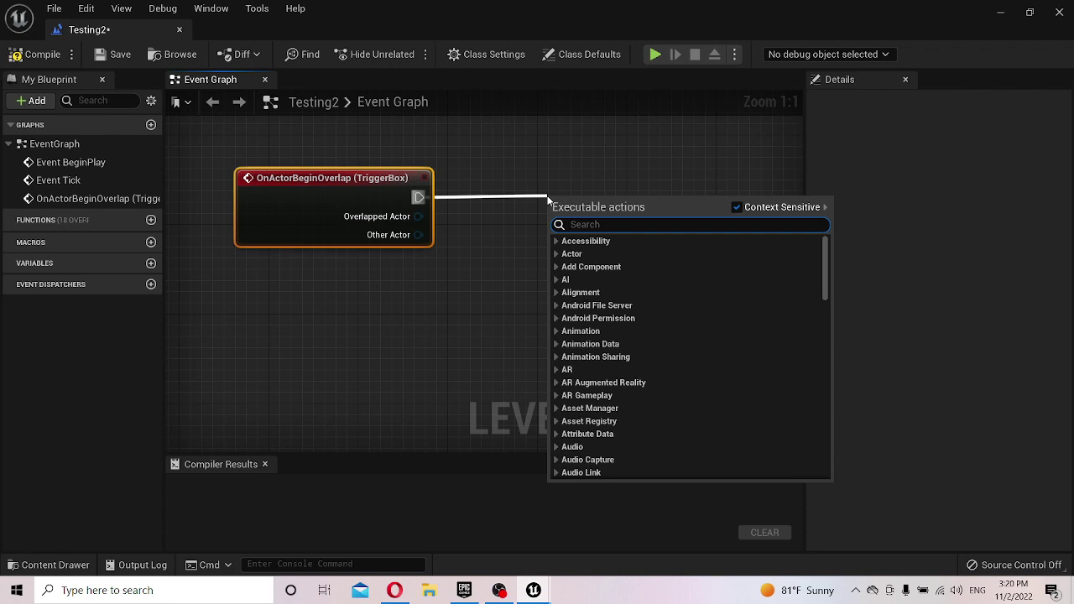
type("bre")
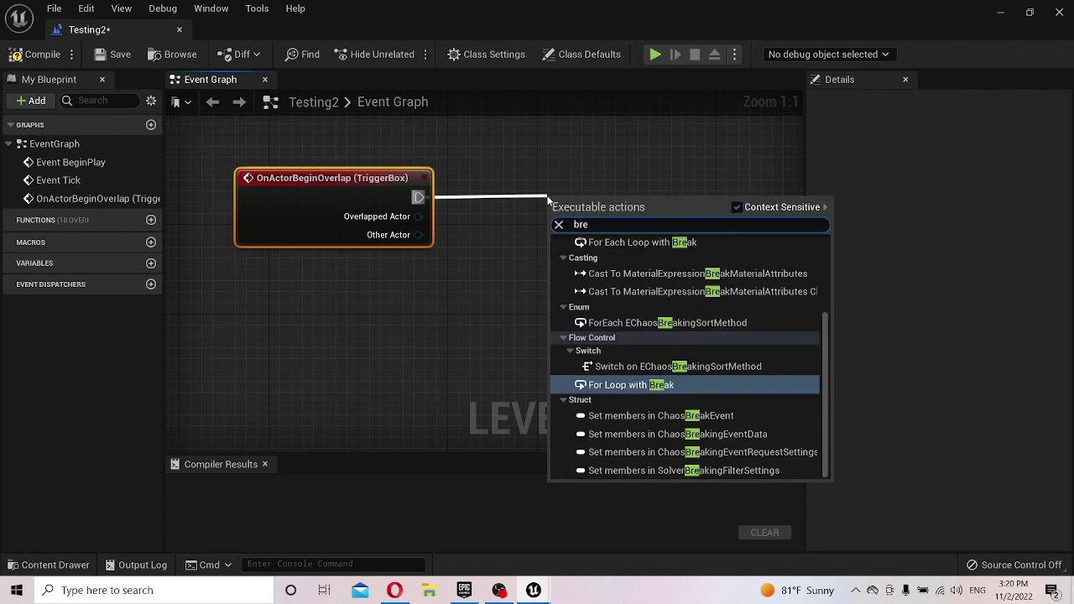
key("BackSpace")
type("am")
key("BackSpace")
key("Return")
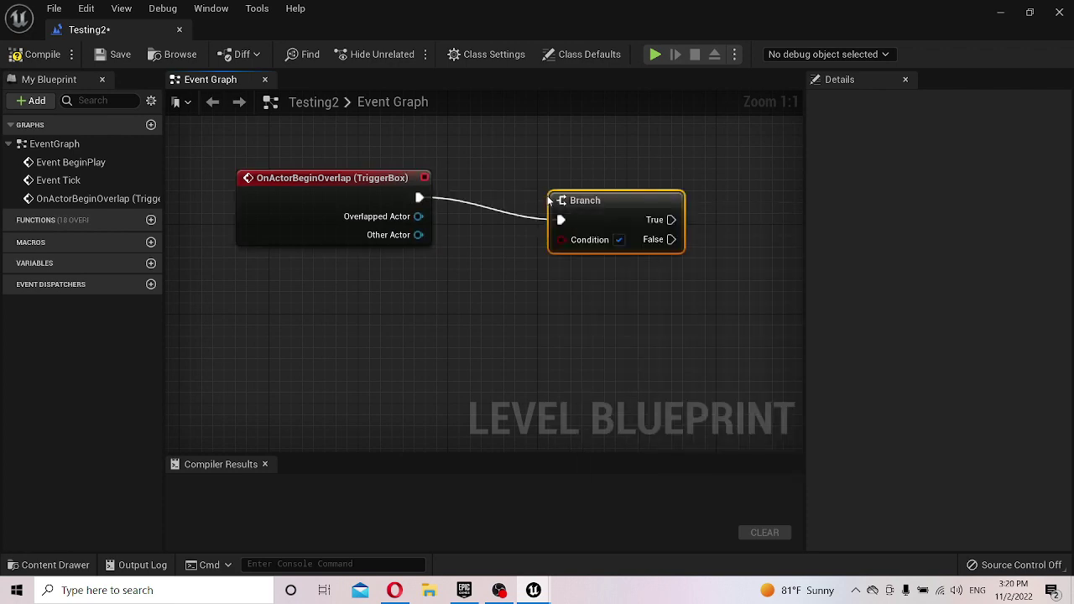
left_click_drag(582, 201, 582, 178)
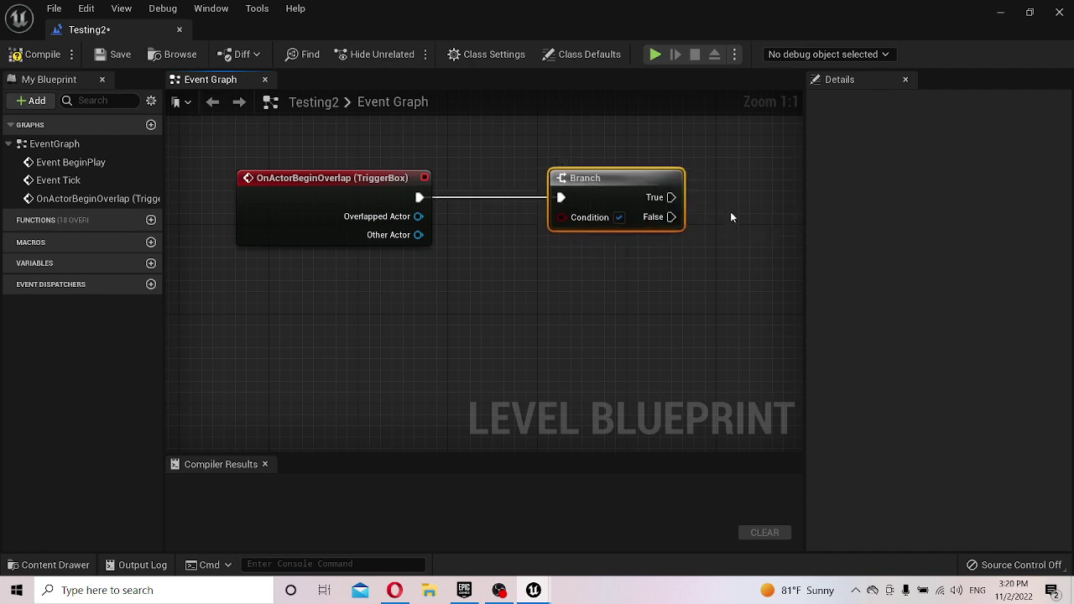
right_click_drag(720, 208, 587, 177)
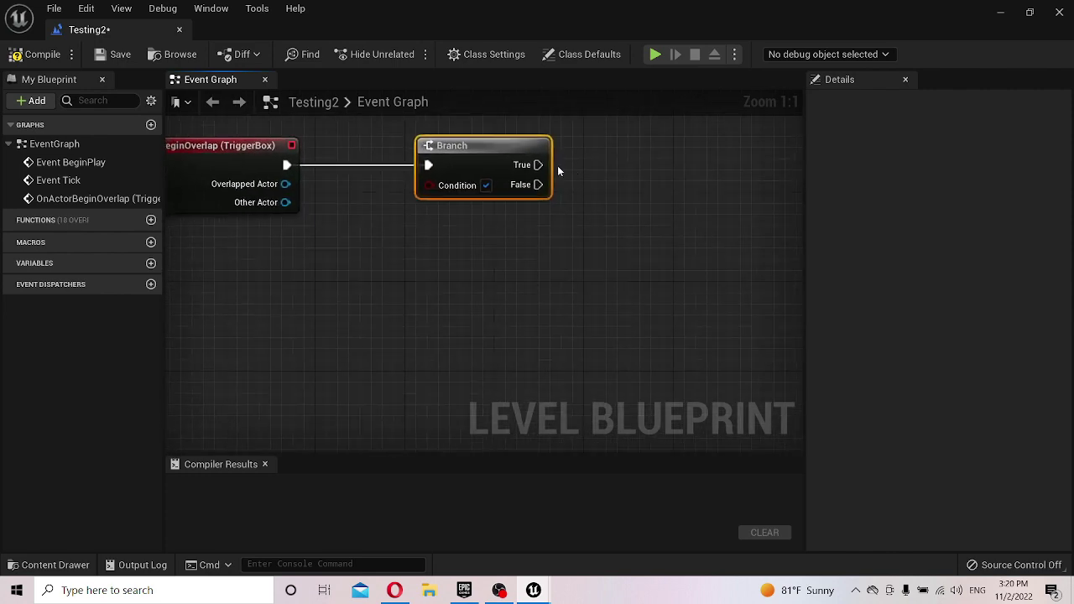
left_click_drag(536, 164, 652, 173)
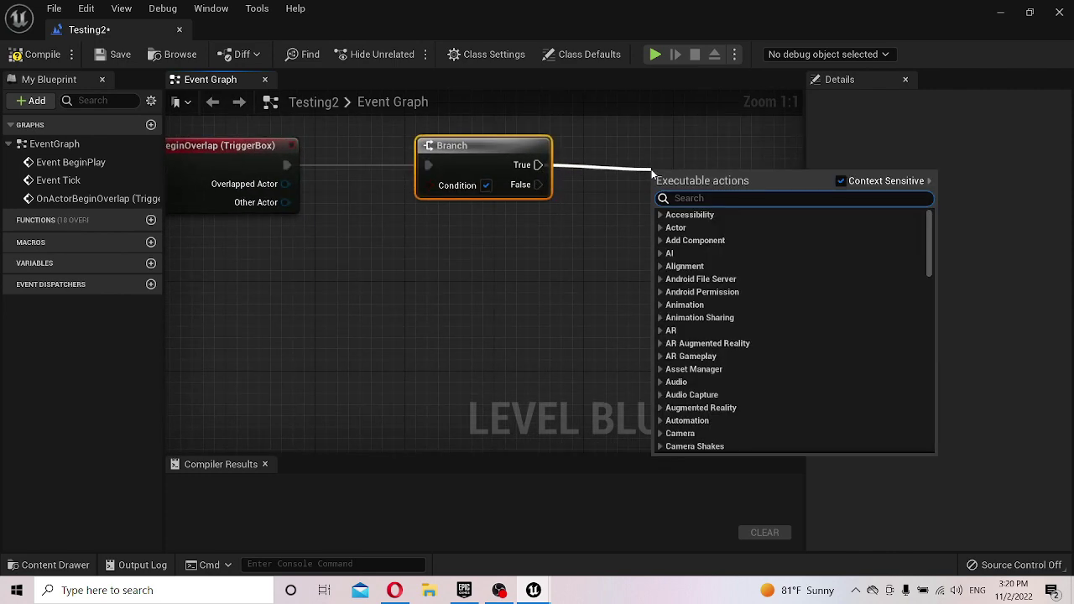
- Add a Load Stream Level (by Name) node on the Branch's True output
type("le")
key("BackSpace")
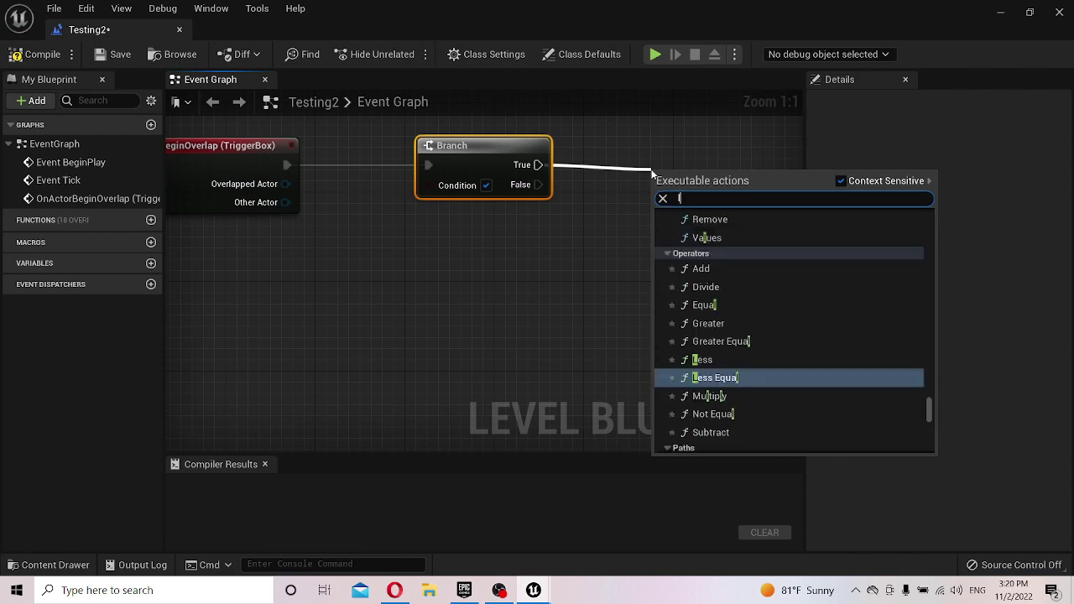
type("oad stream")
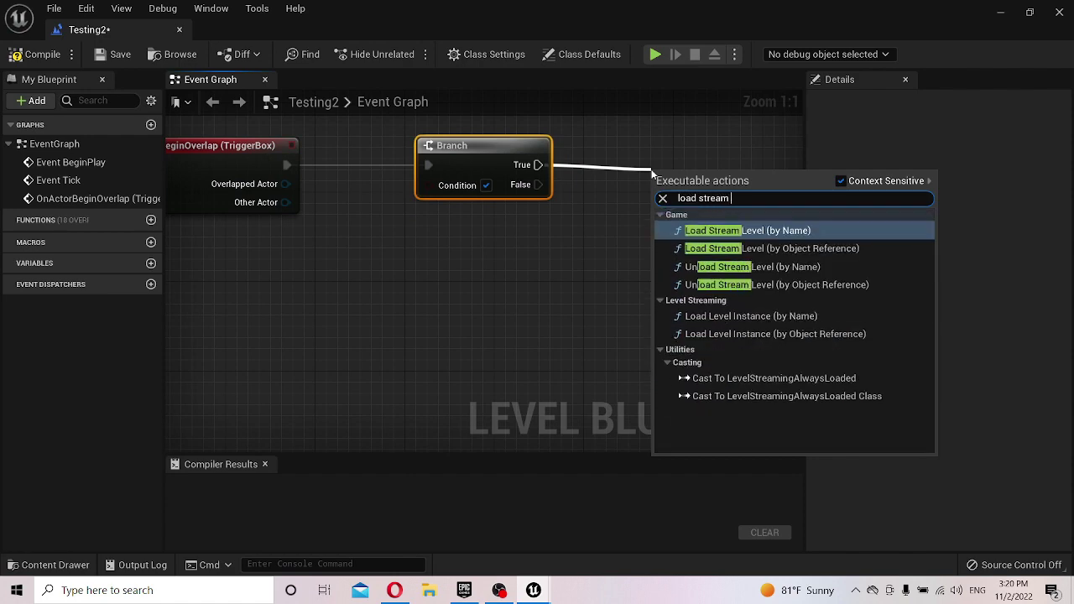
key("Escape")
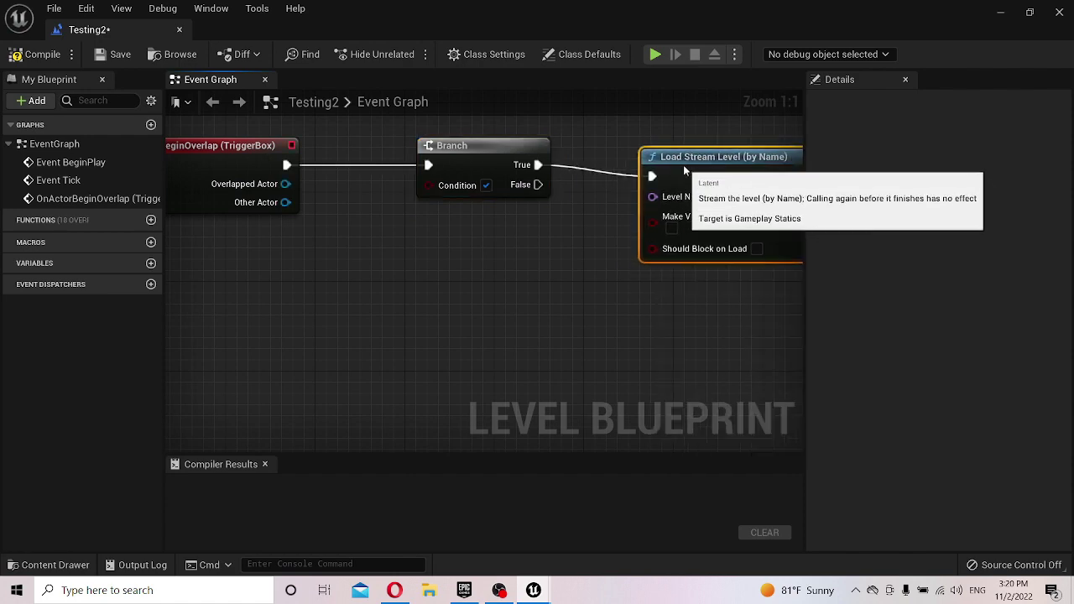
left_click_drag(677, 181, 653, 148)
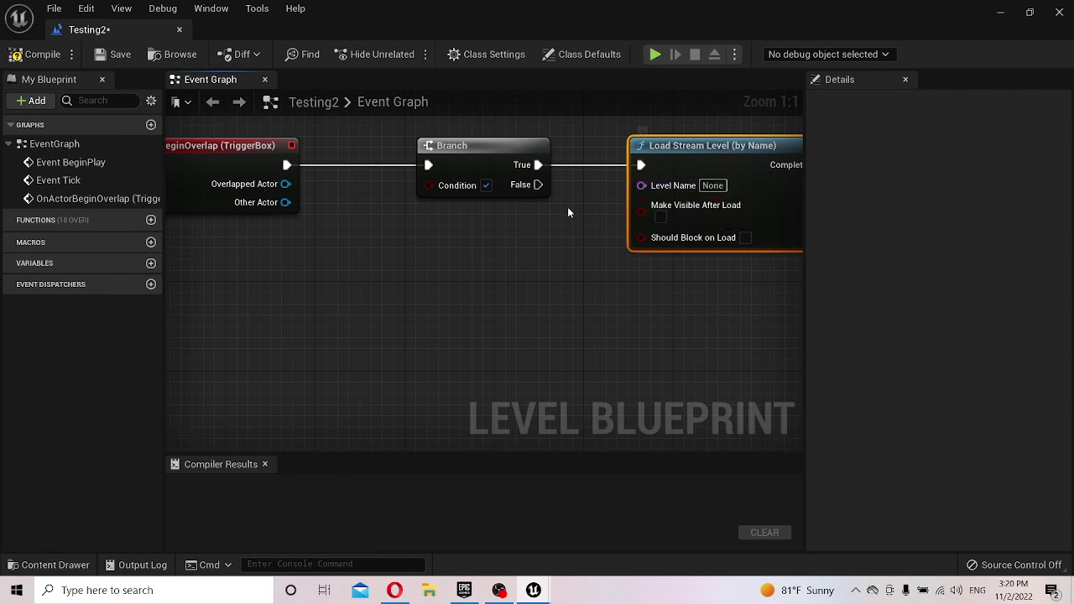
- Set the Level Name to Terrain2 and enable Make Visible After Load
key("ctrl+space")
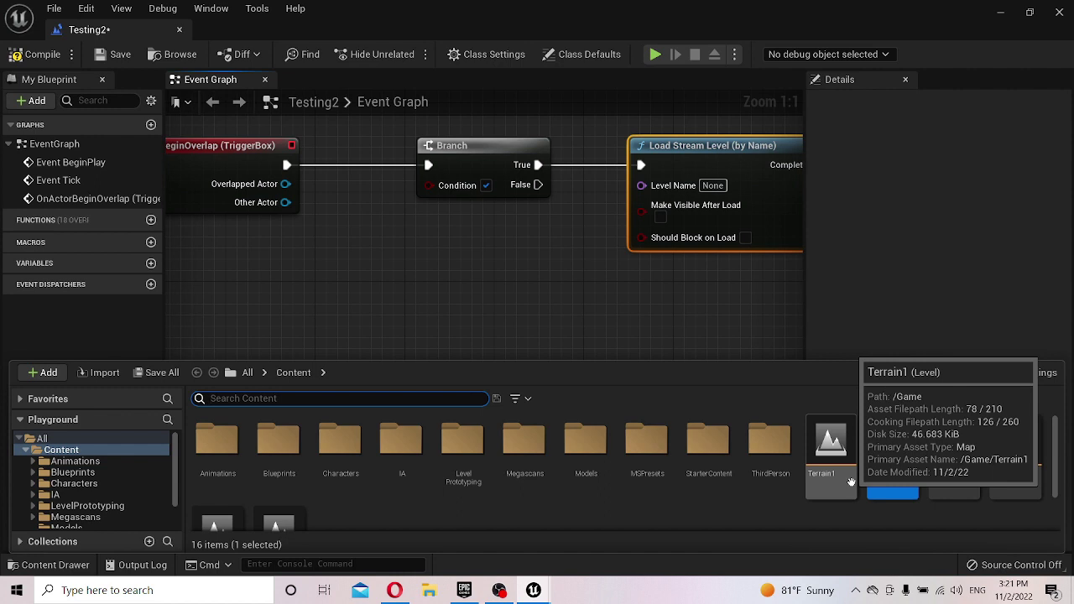
key("F2")
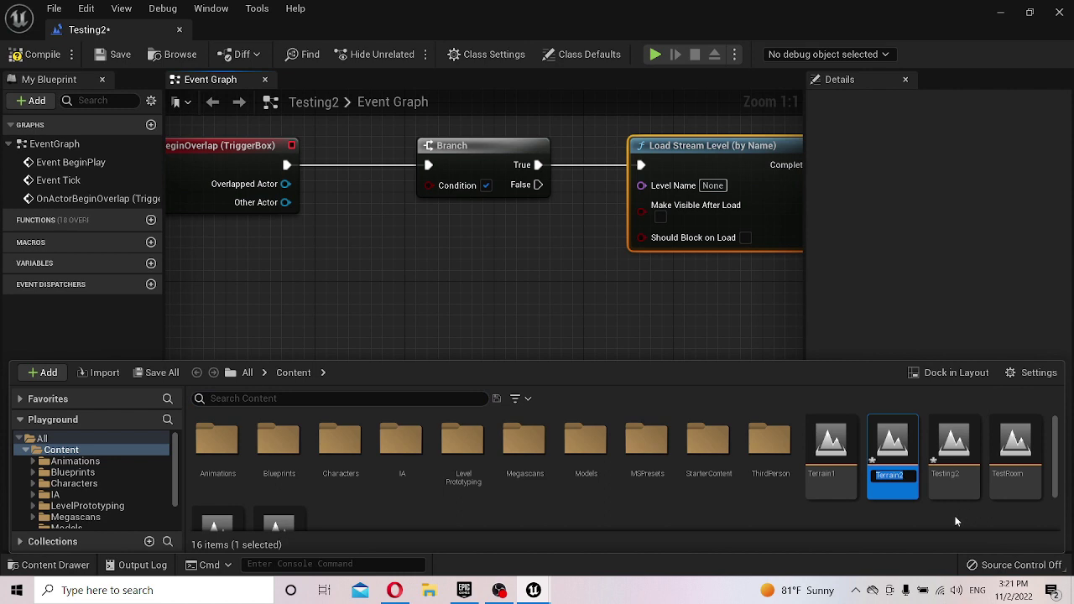
left_click(713, 185)
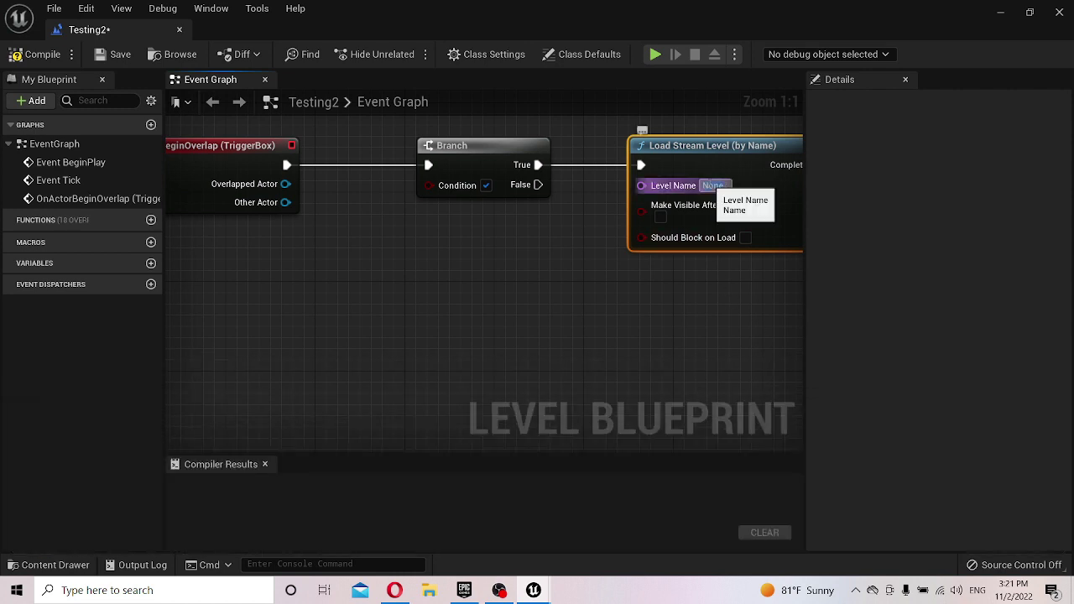
left_click(712, 185)
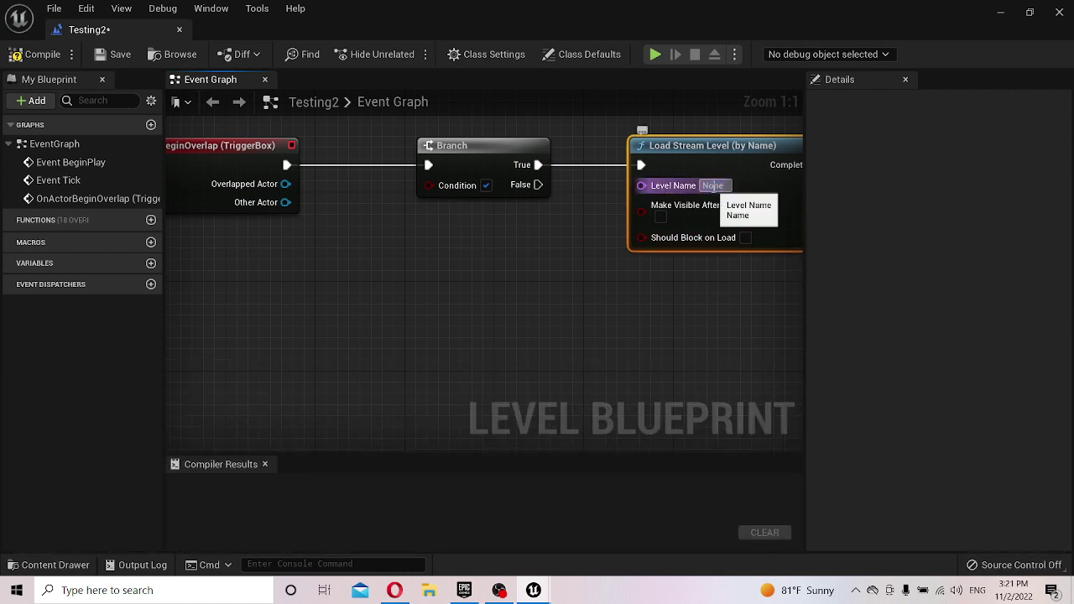
type("Terrain2")
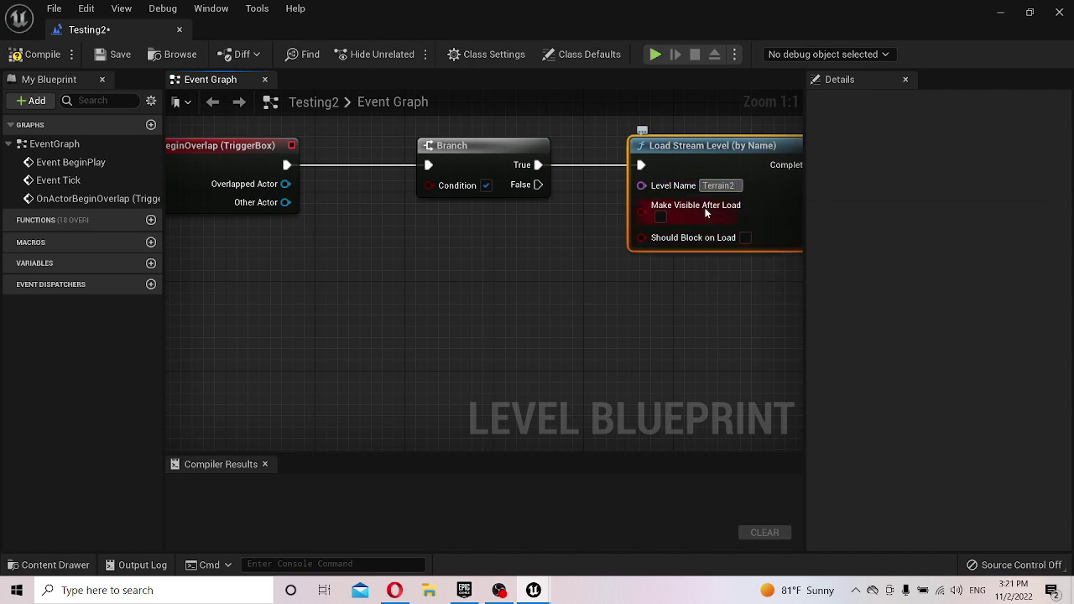
left_click(661, 216)
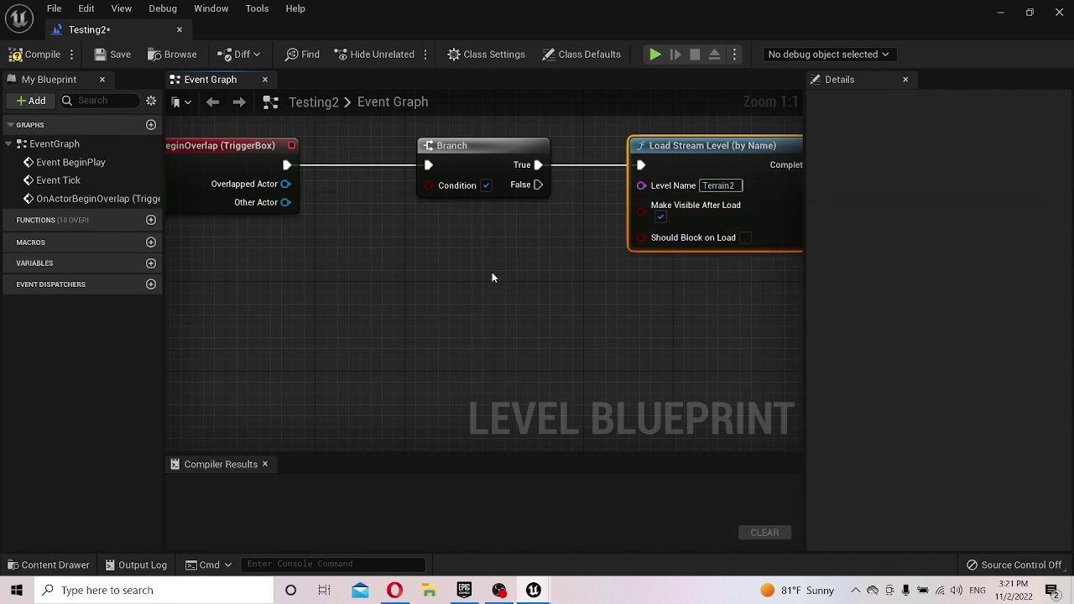
right_click_drag(444, 271, 500, 281)
left_click_drag(343, 212, 366, 281)
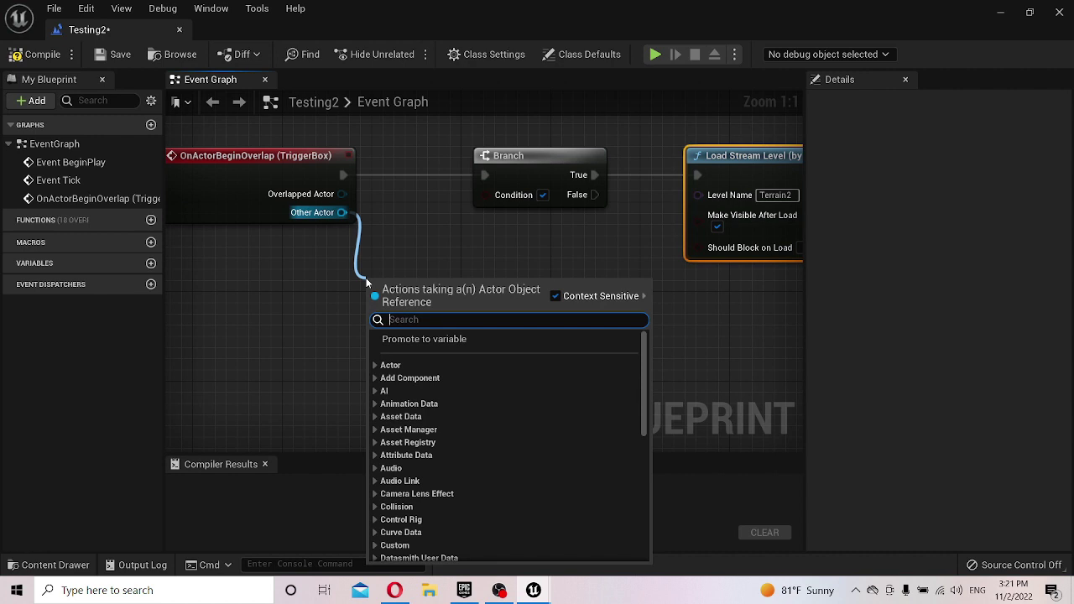
- Add an Equal (==) node fed by the overlap event's Other Actor
type("getpla")
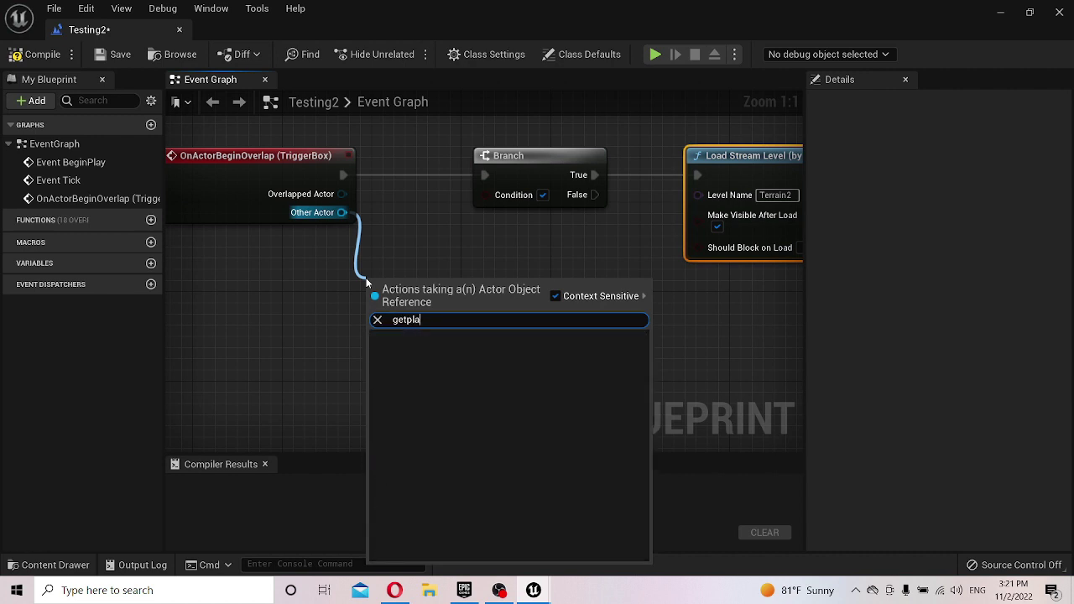
key("BackSpace")
key("BackSpace")
key("BackSpace")
type("playe")
key("BackSpace")
key("BackSpace")
key("BackSpace")
key("BackSpace")
key("BackSpace")
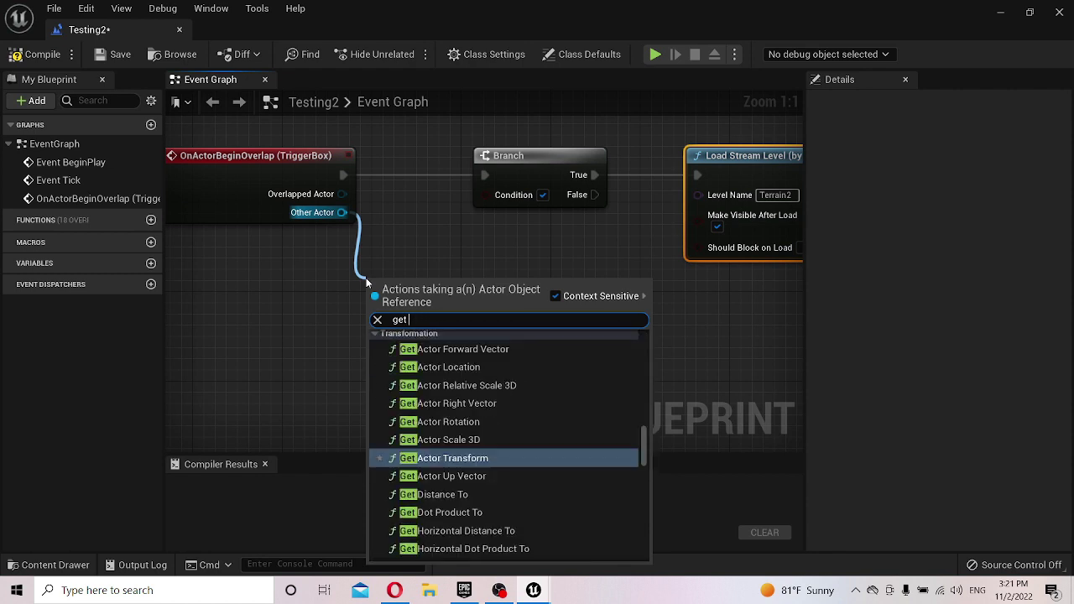
key("BackSpace")
key("BackSpace")
key("BackSpace")
type("equ")
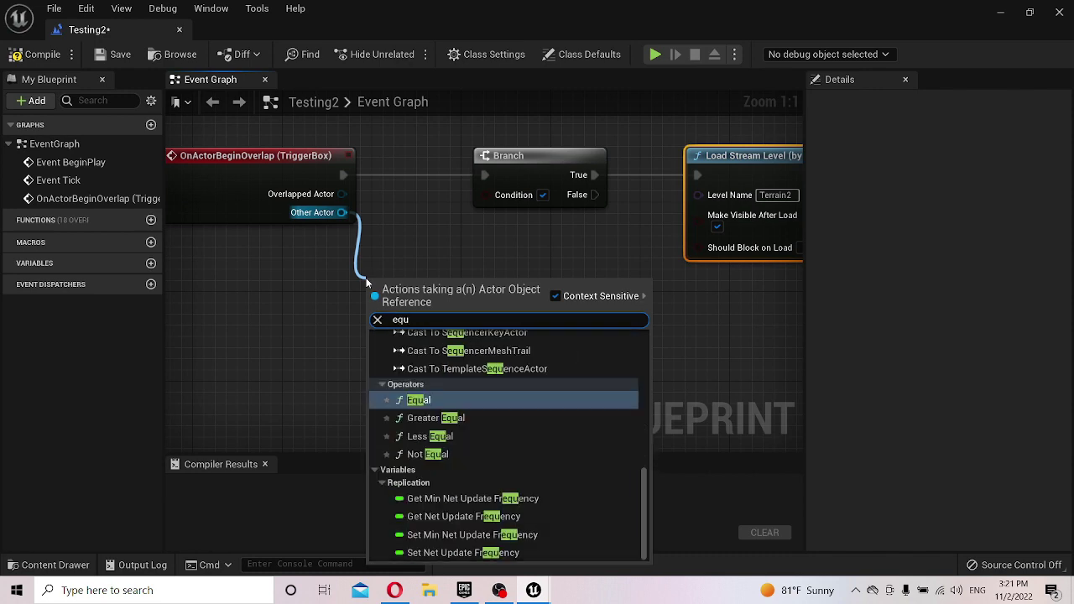
key("Return")
- Compare Other Actor with Get Player Character and feed the result into the Branch Condition
right_click(239, 371)
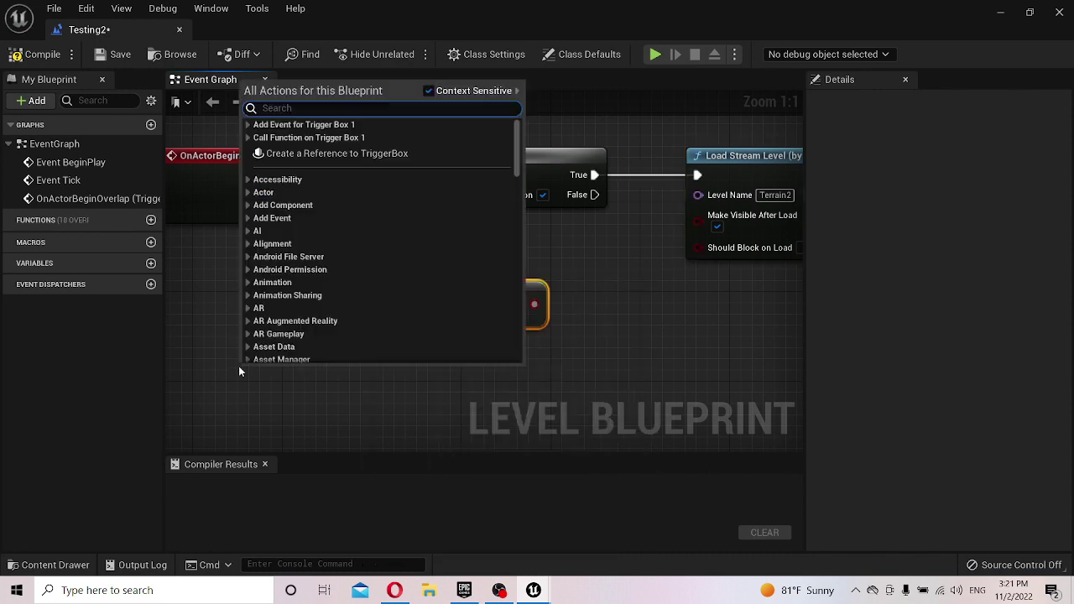
type("get playe")
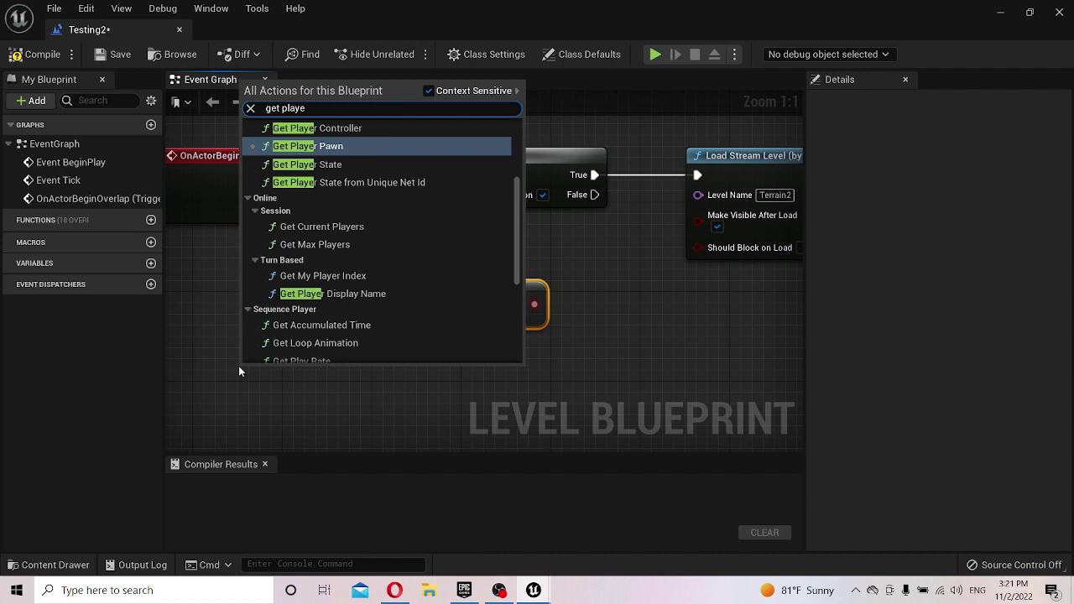
type("r")
key("Up")
key("Up")
key("Up")
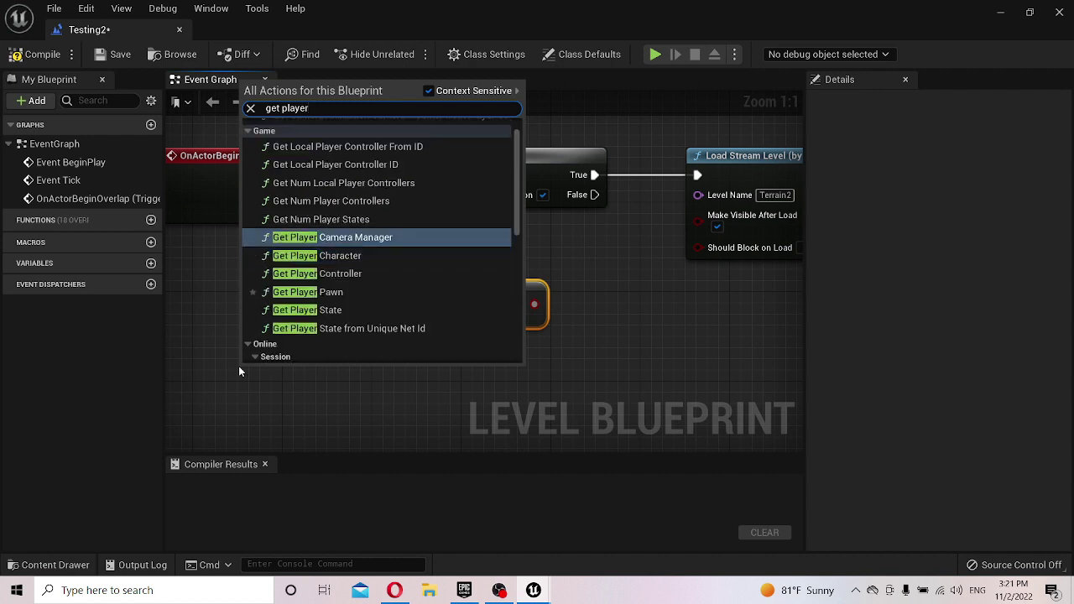
key("Down")
key("Return")
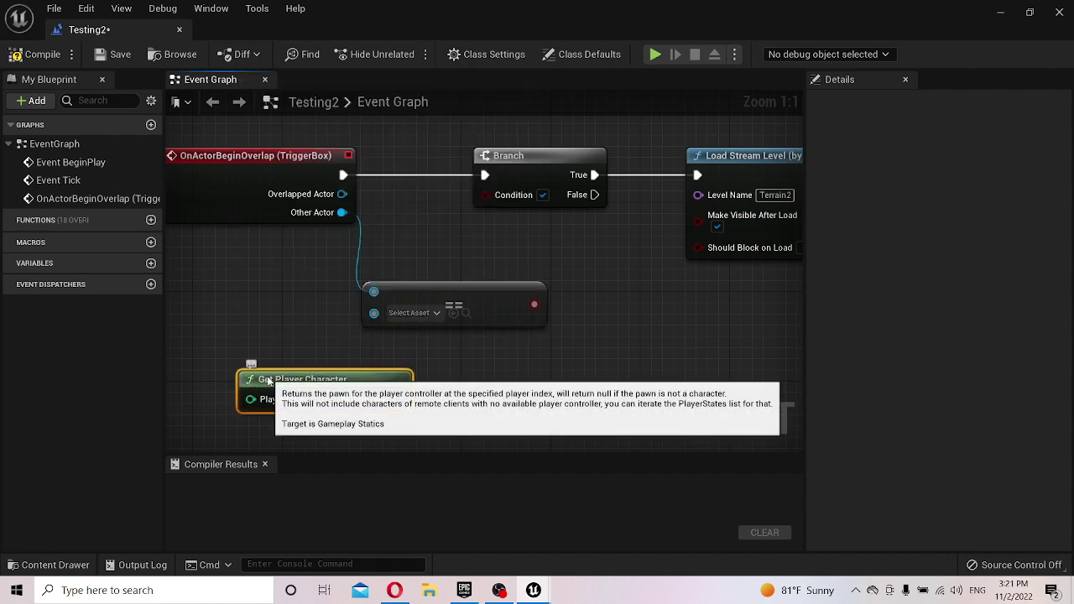
left_click_drag(269, 380, 211, 300)
left_click_drag(340, 320, 449, 310)
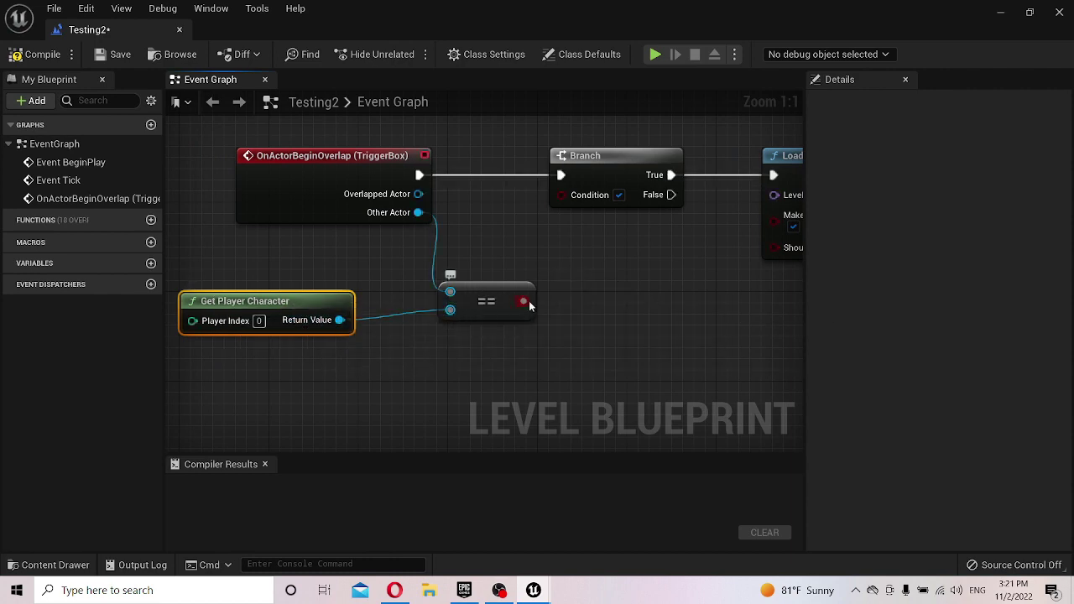
left_click_drag(524, 301, 557, 195)
mouse_move(653, 228)
right_mouse_down()
mouse_move(561, 296)
mouse_move(256, 298)
right_mouse_up()
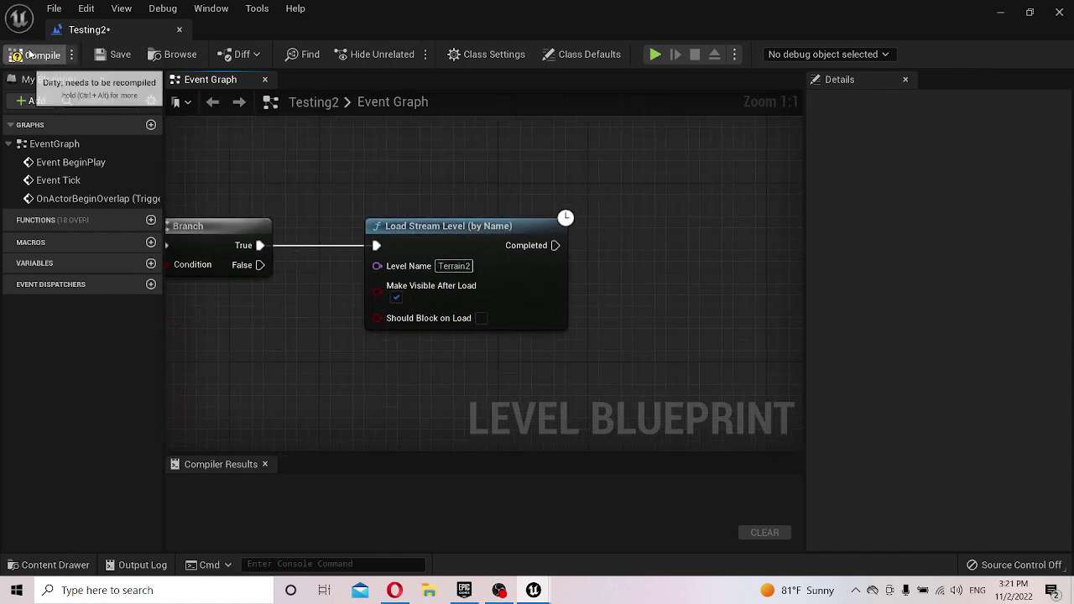
- Compile the Level Blueprint and minimize its editor to return to the level
left_click(29, 55)
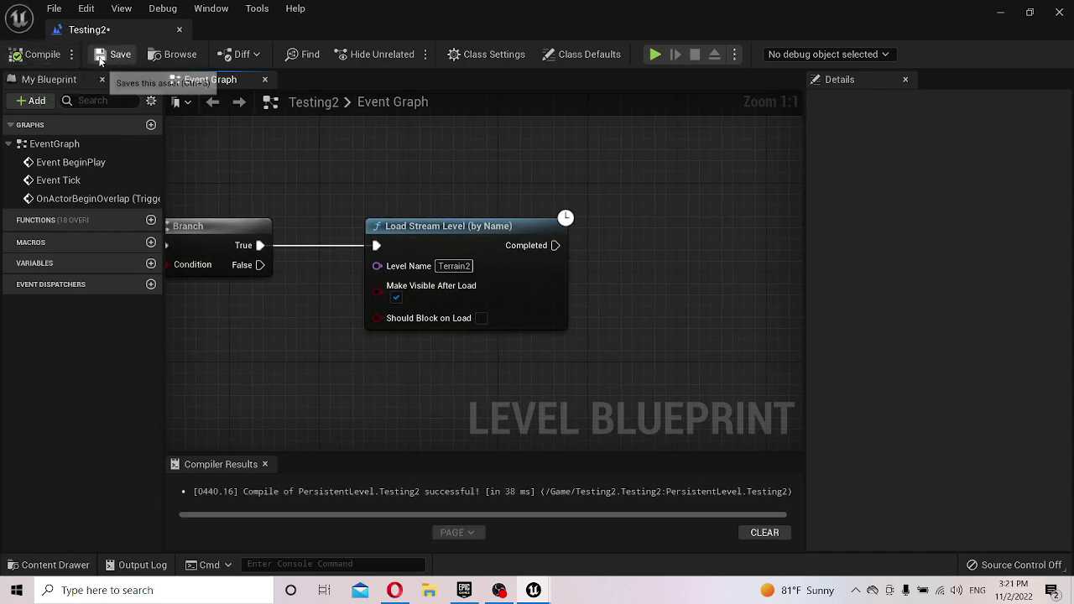
left_click(1007, 12)
right_click_drag(612, 281, 1030, 225)
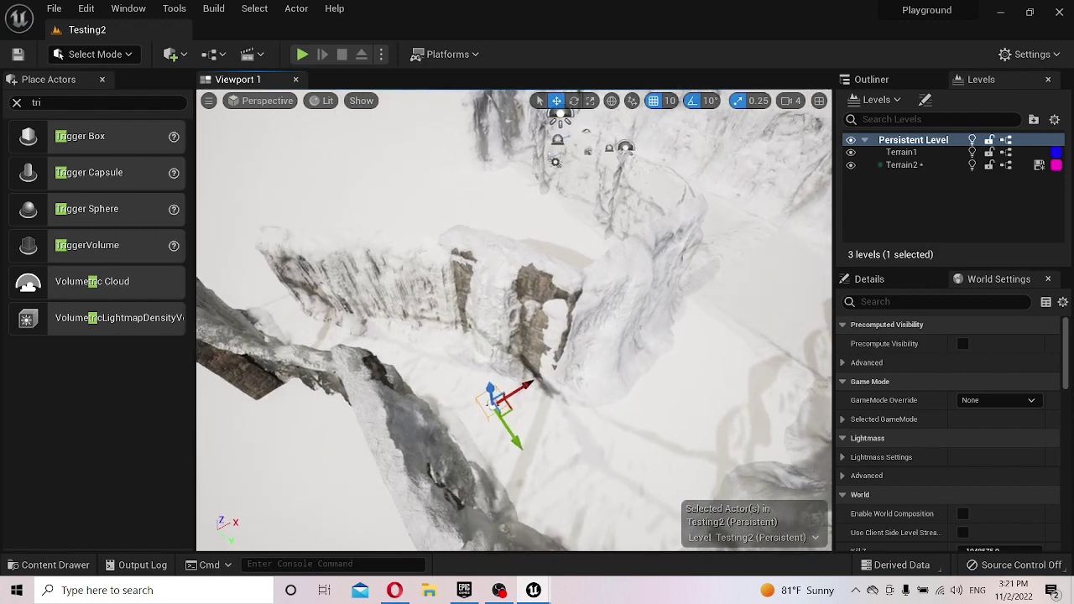
- Make Terrain2 current, then set Persistent Level back as the current level
left_click(924, 167)
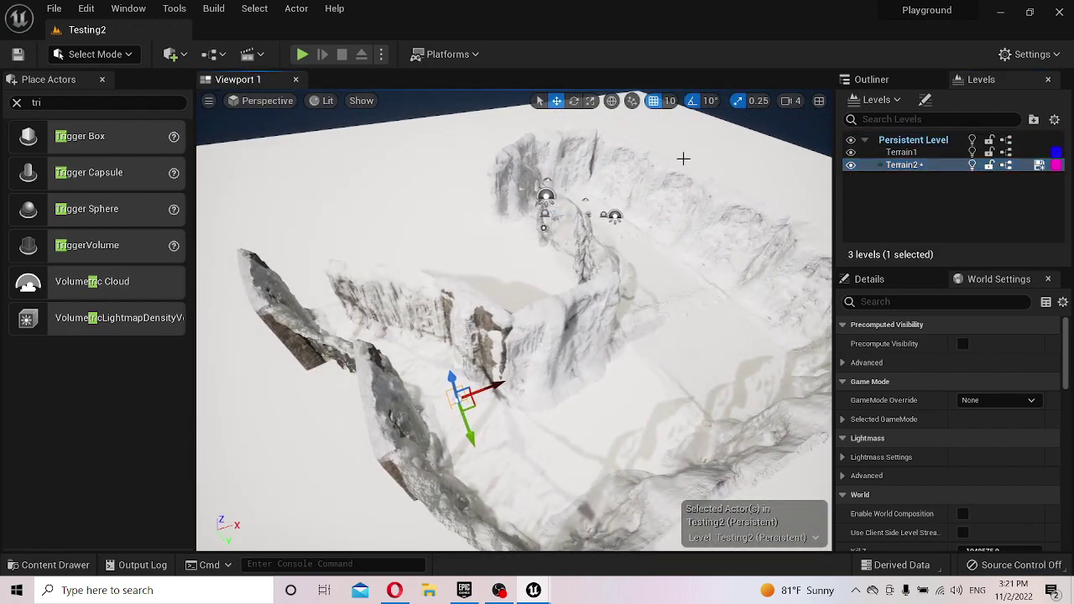
double_click(896, 165)
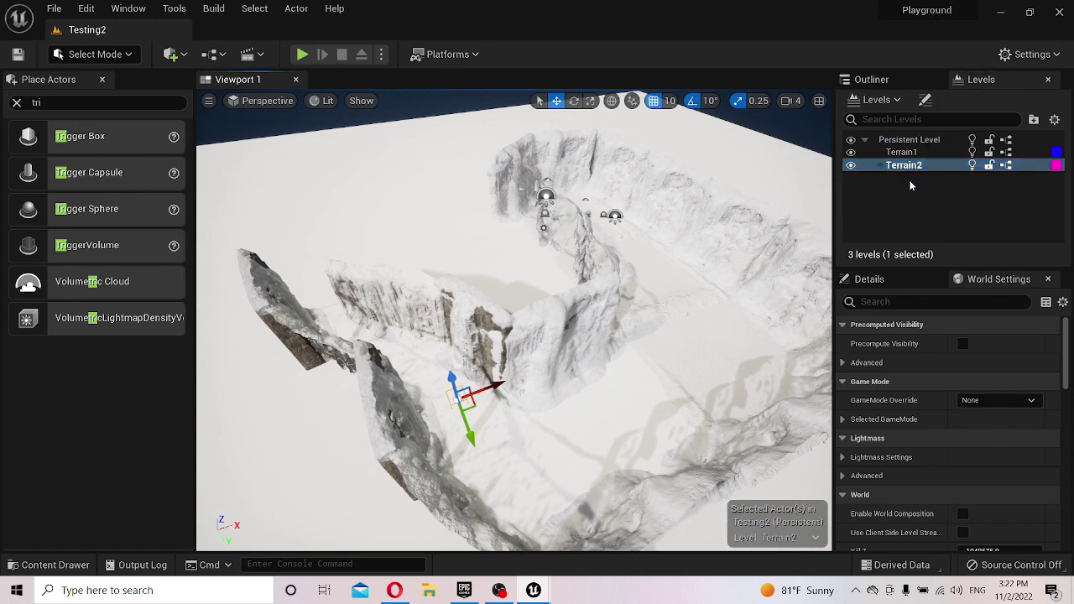
double_click(902, 139)
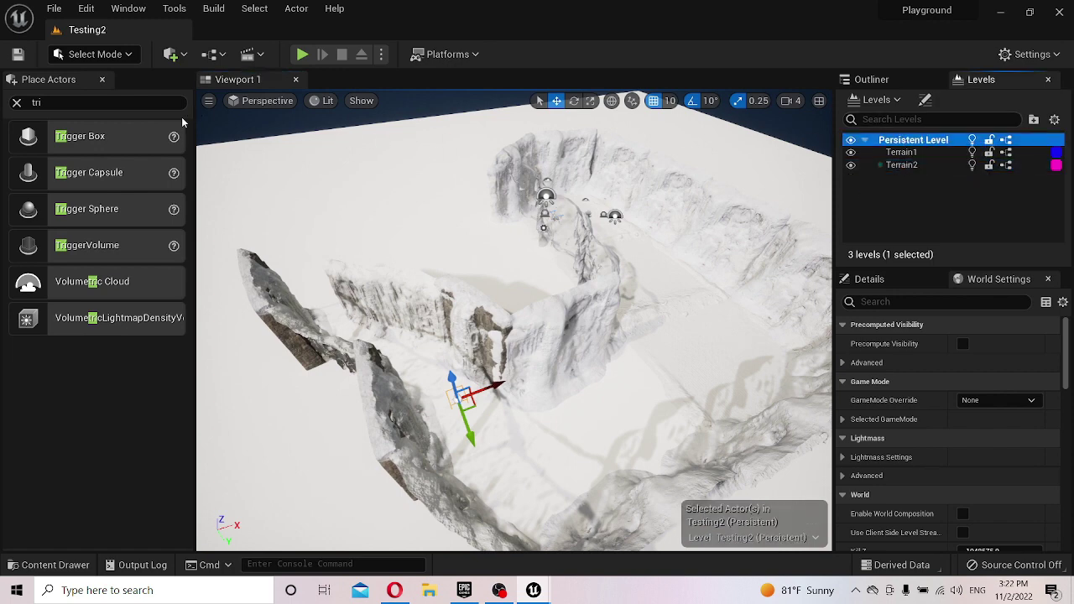
left_click(53, 9)
left_click(470, 198)
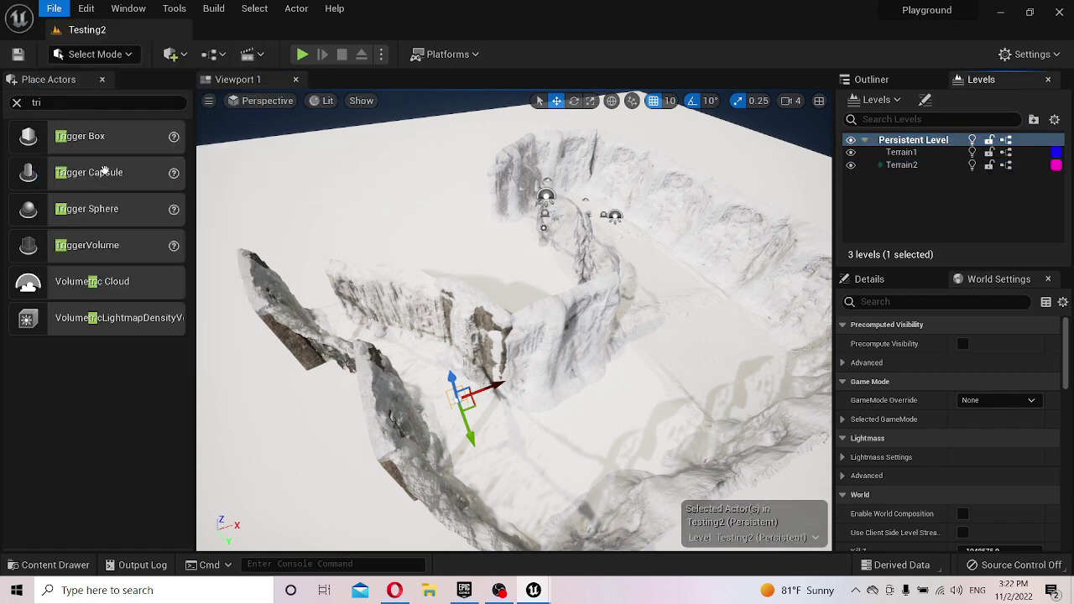
- Play the level, run the character forward across the snow, then stop the session
left_click(301, 54)
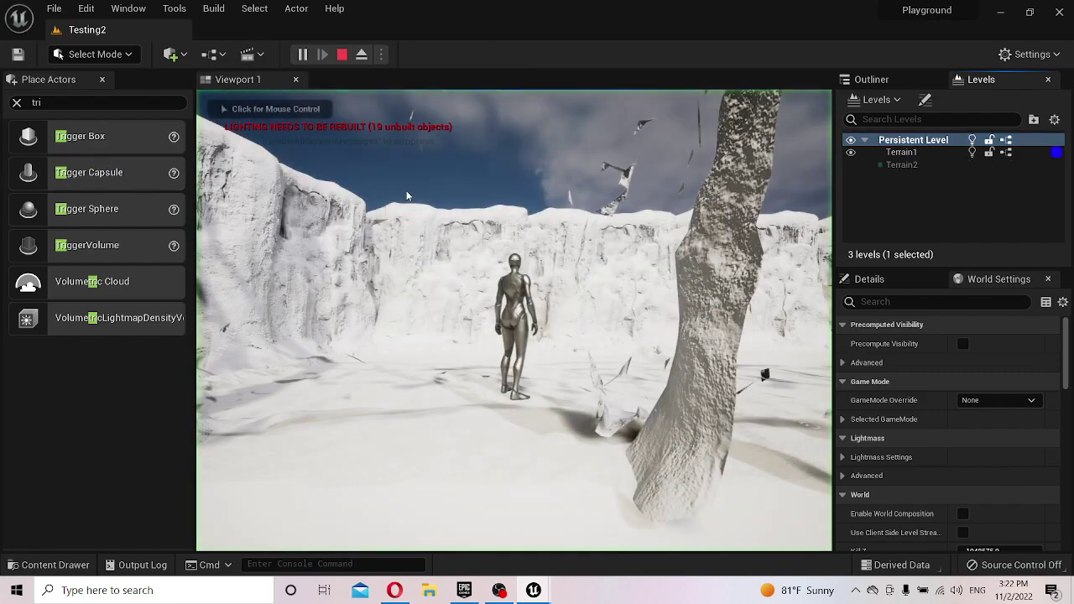
key("w")
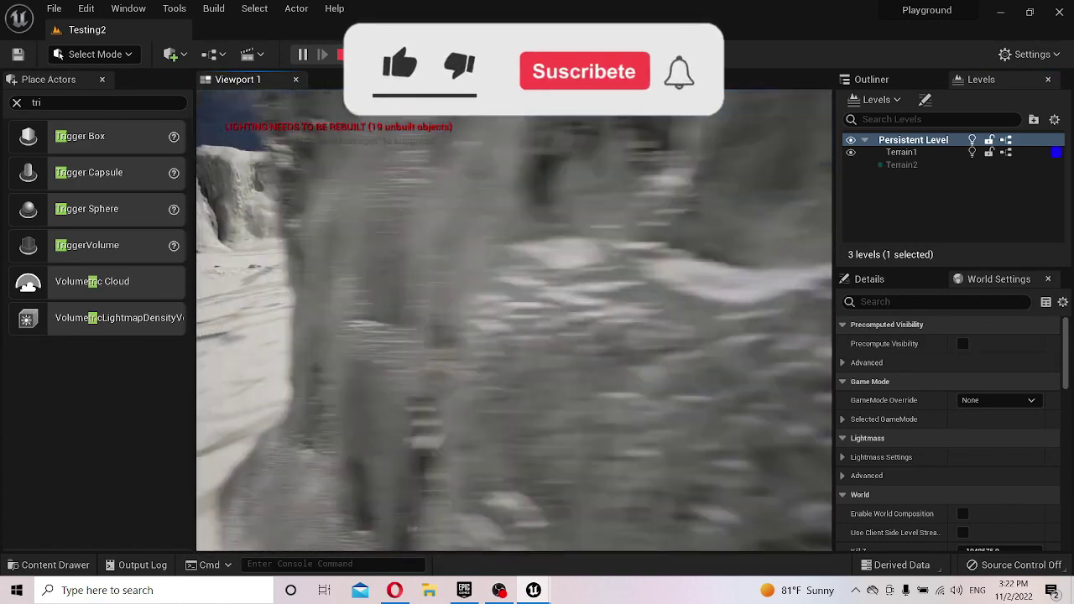
key("Escape")
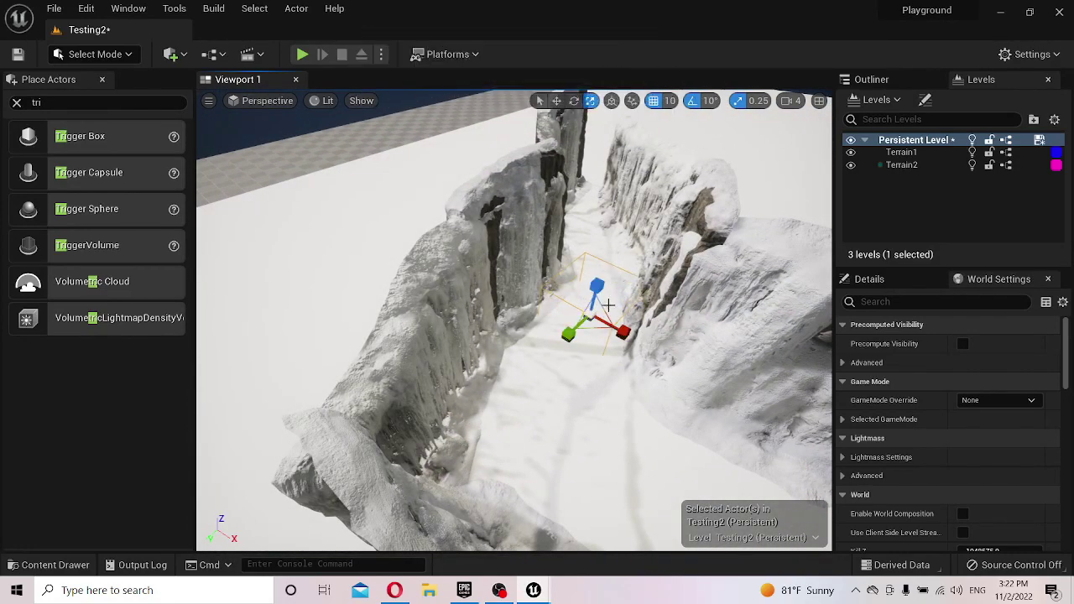
- Rotate the trigger box, move it onto the canyon floor, and turn it across the path
key("e")
left_click_drag(593, 358, 649, 344)
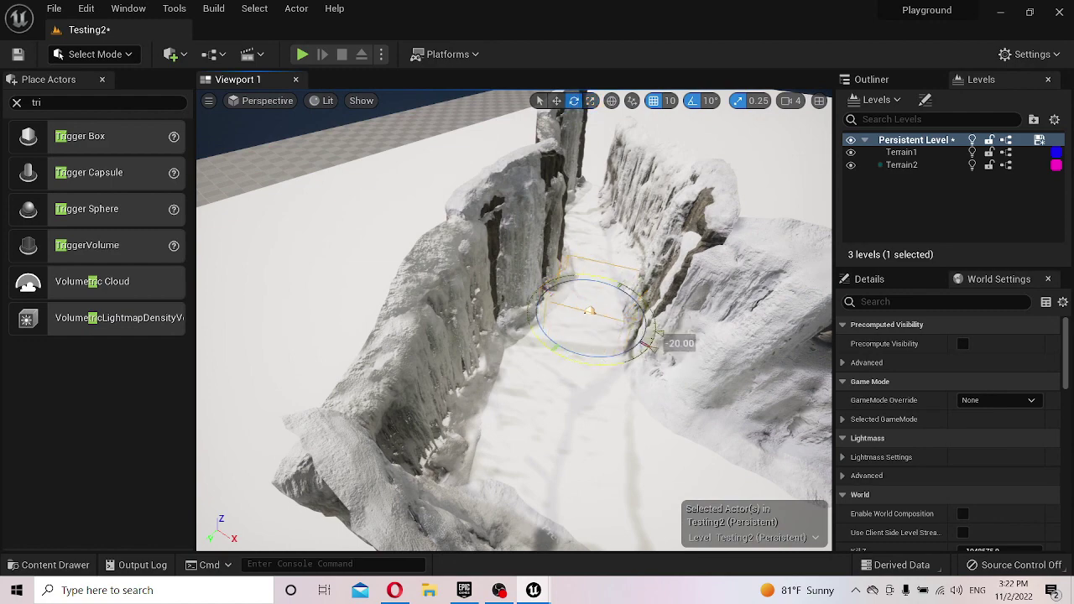
right_click_drag(547, 322, 547, 323)
key("w")
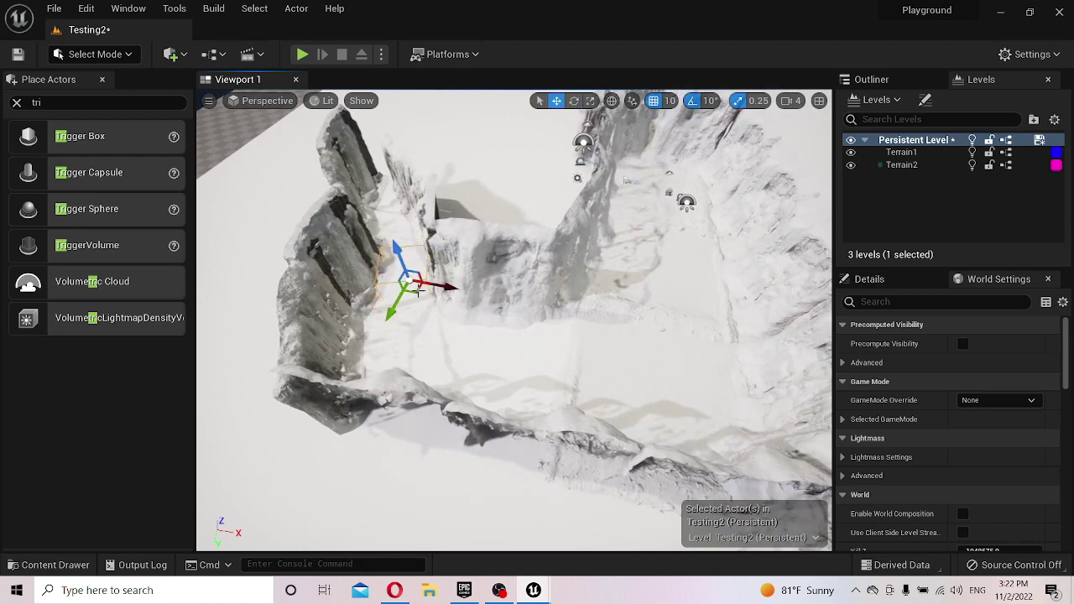
left_click_drag(442, 289, 637, 329)
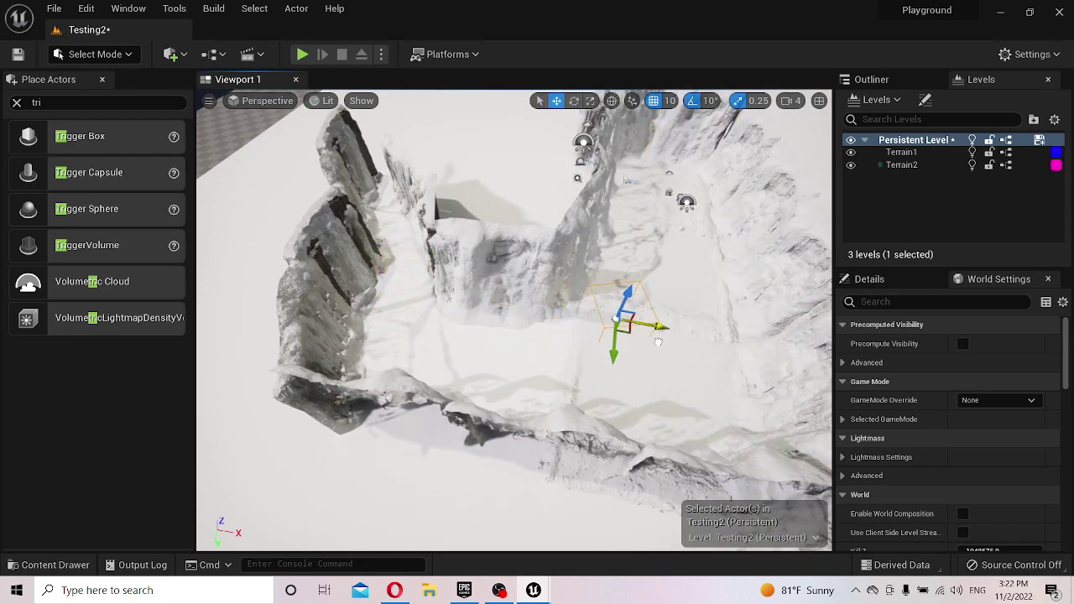
right_click_drag(636, 331, 631, 339)
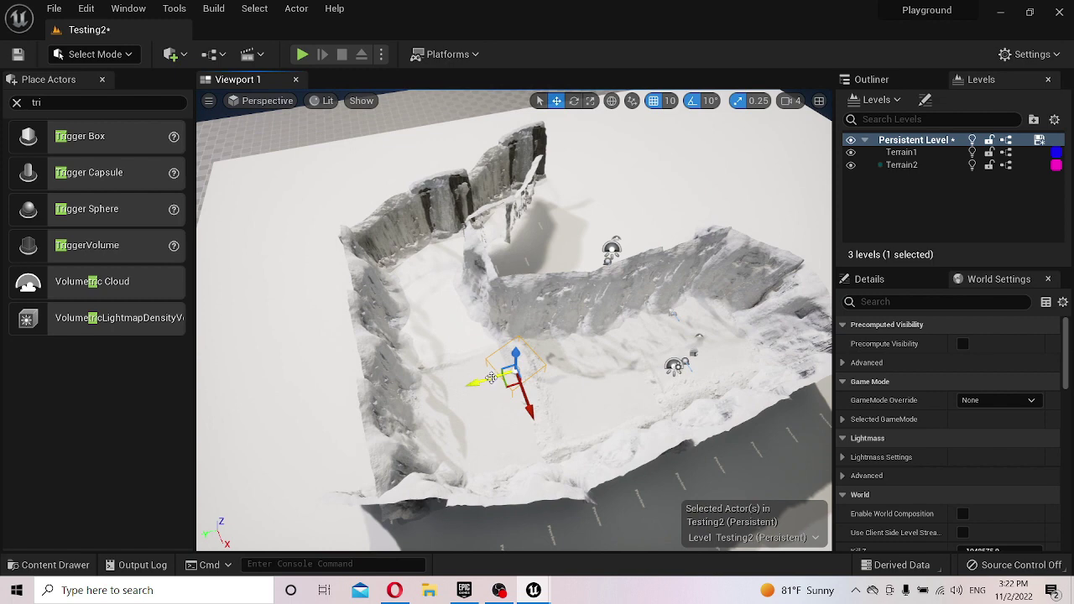
left_click_drag(520, 391, 574, 414)
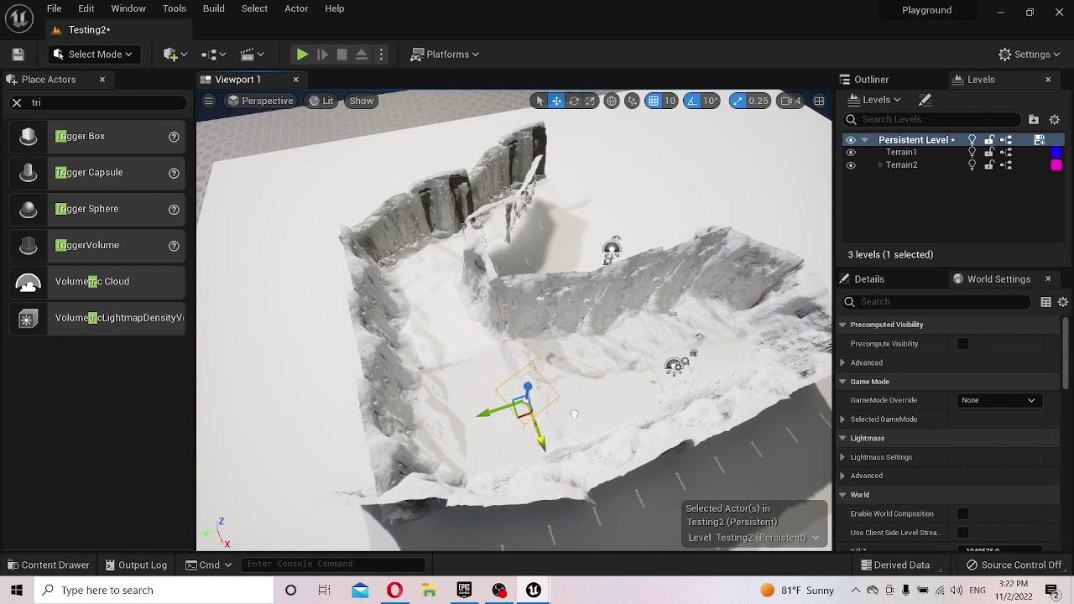
left_click_drag(496, 414, 549, 395)
key("e")
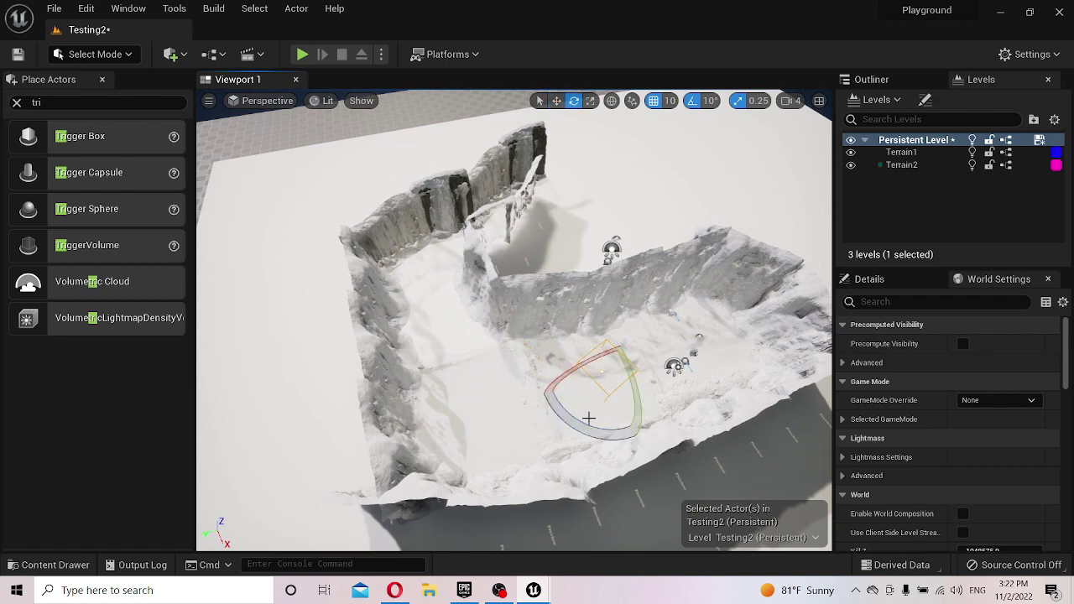
left_click_drag(603, 436, 605, 413)
key("r")
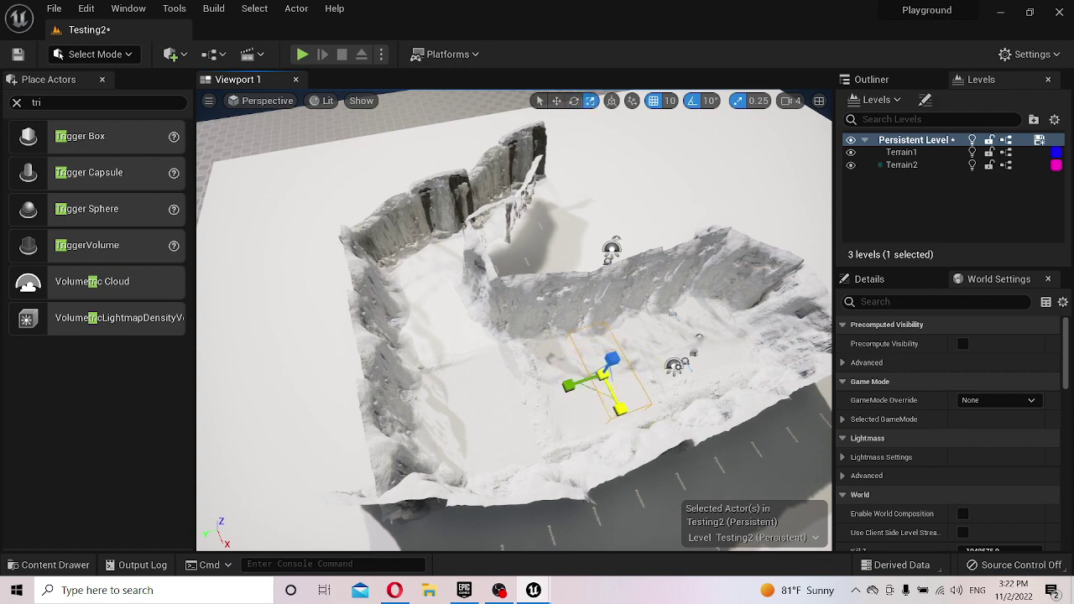
- Play-test by running the character down the snowy valley into the narrow canyon, then stop
left_click(302, 53)
left_click(514, 319)
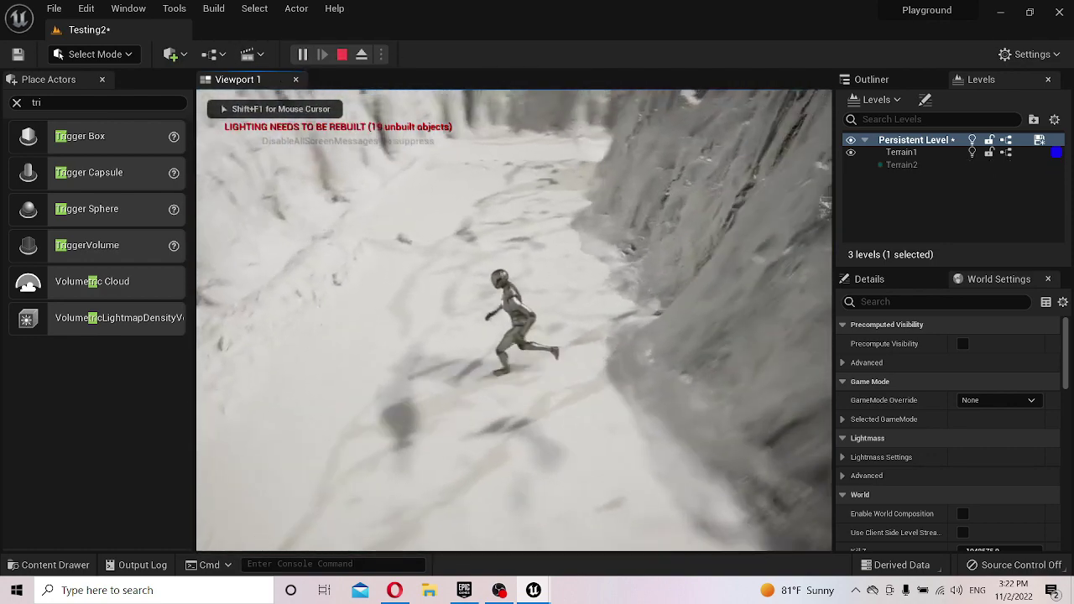
key("w")
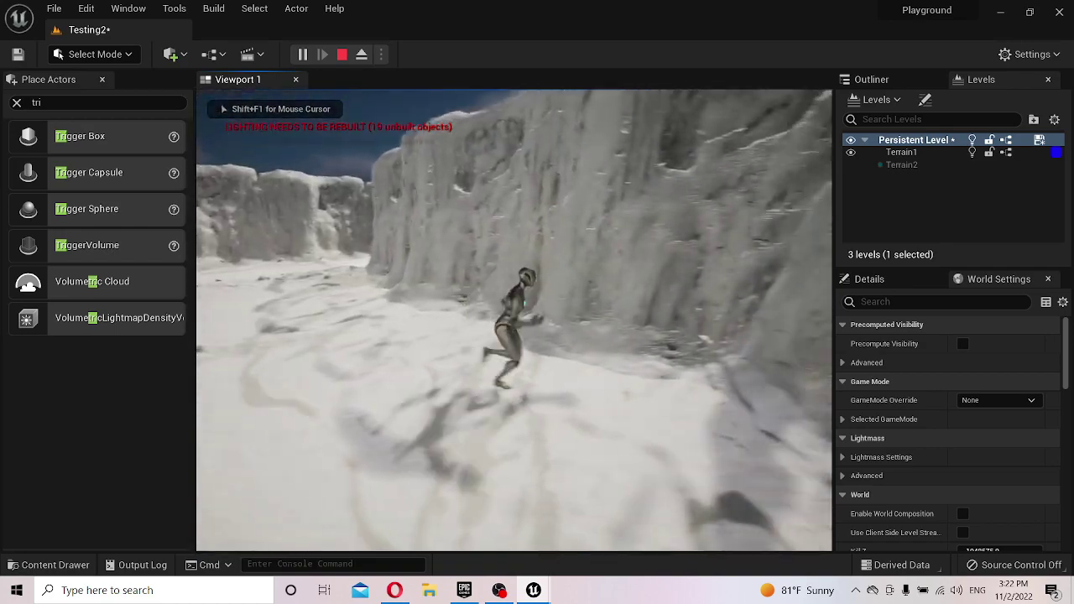
key("w")
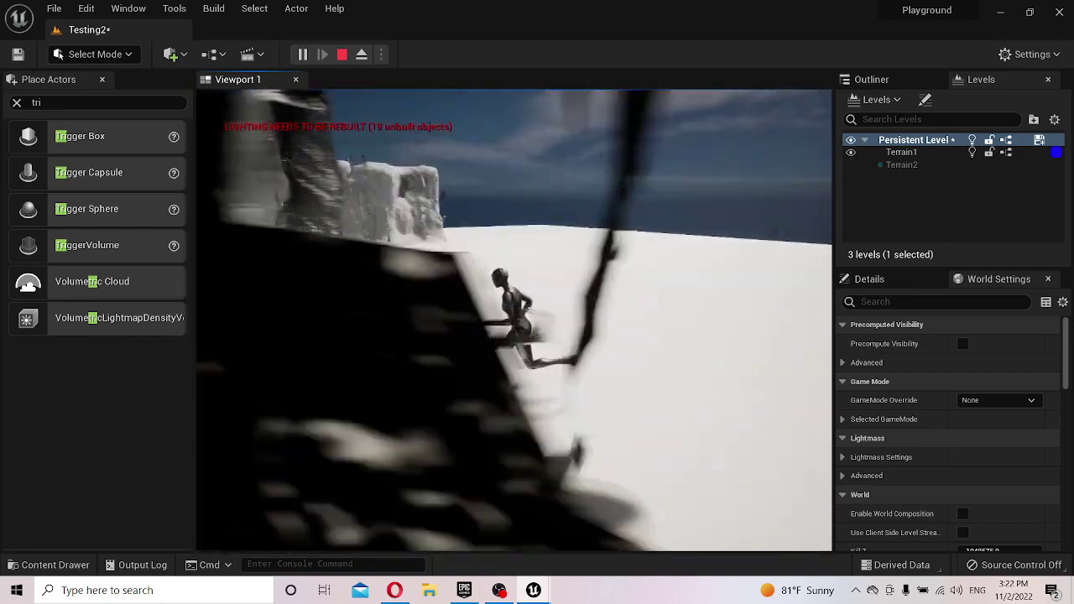
key("w")
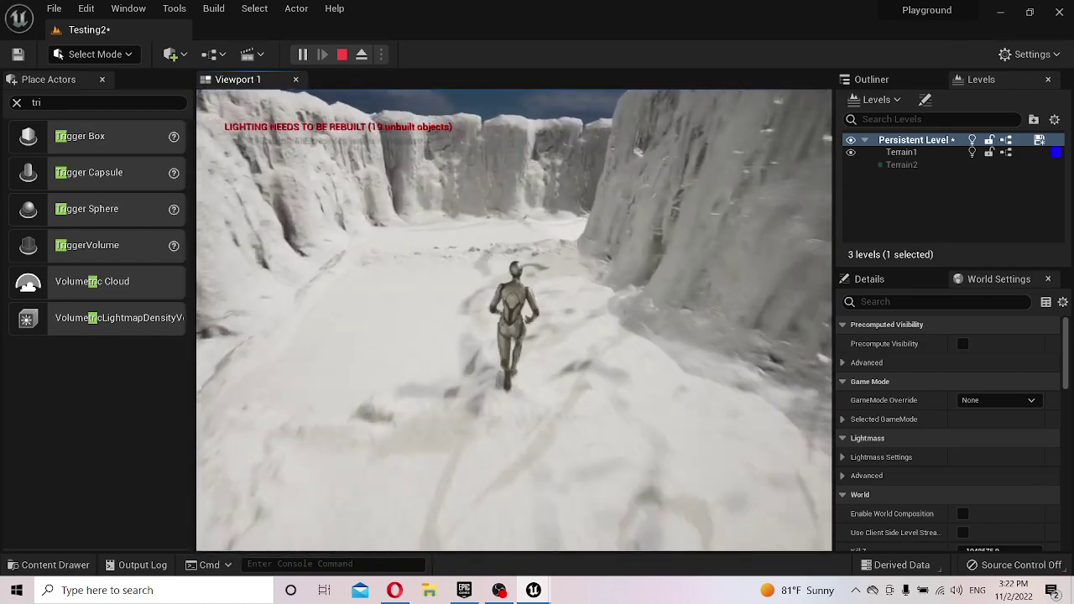
key("w")
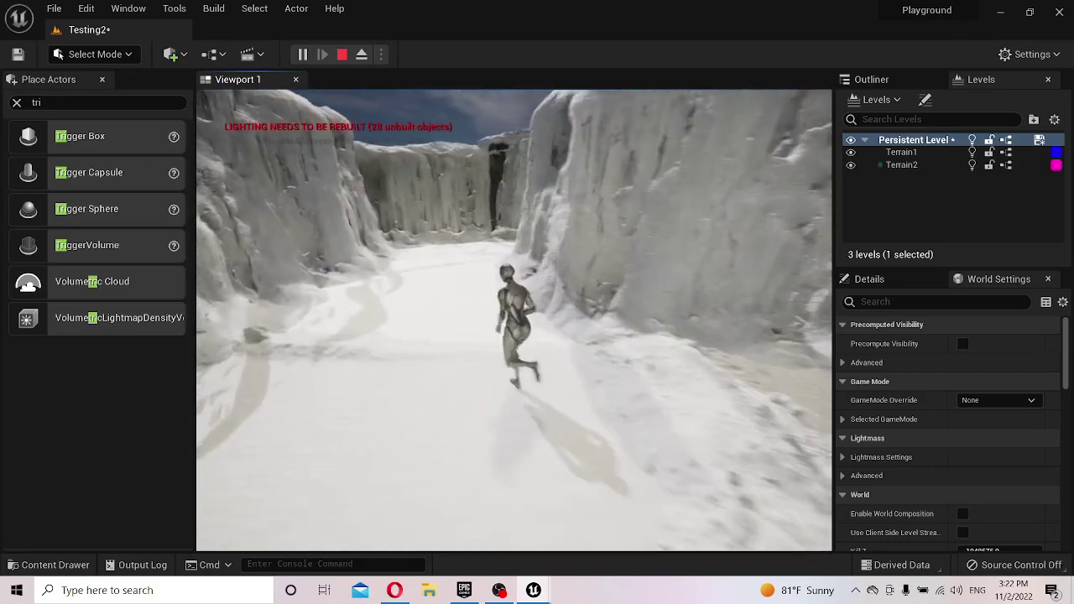
key("w")
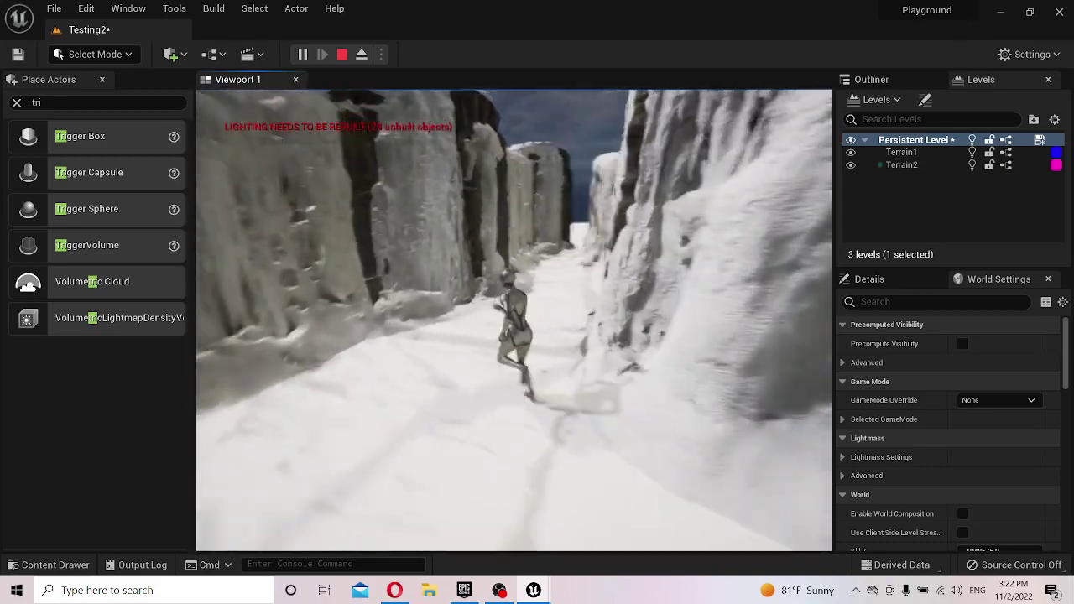
key("w")
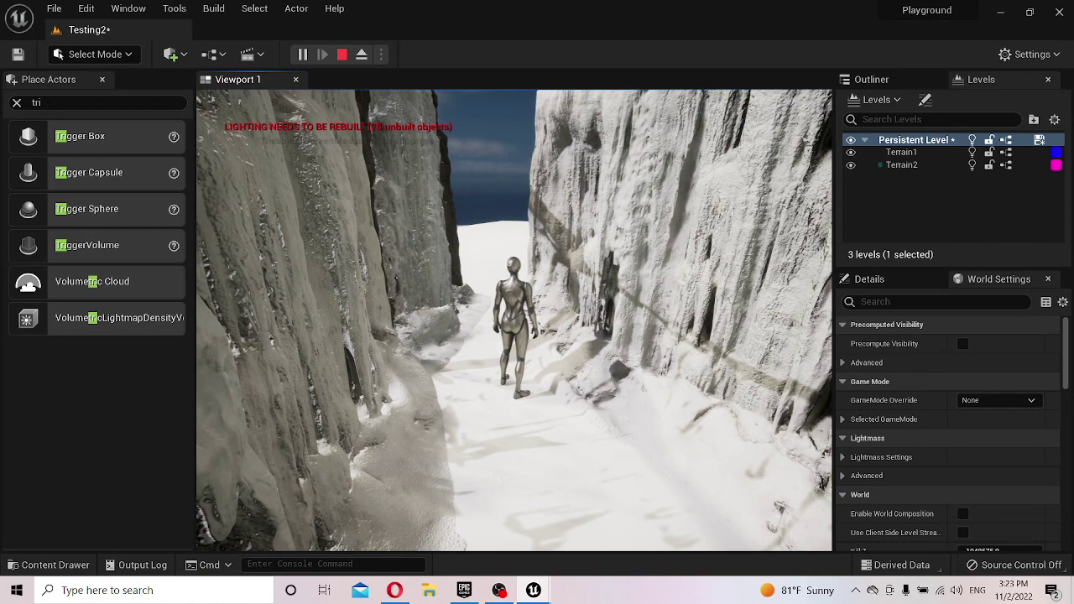
key("w")
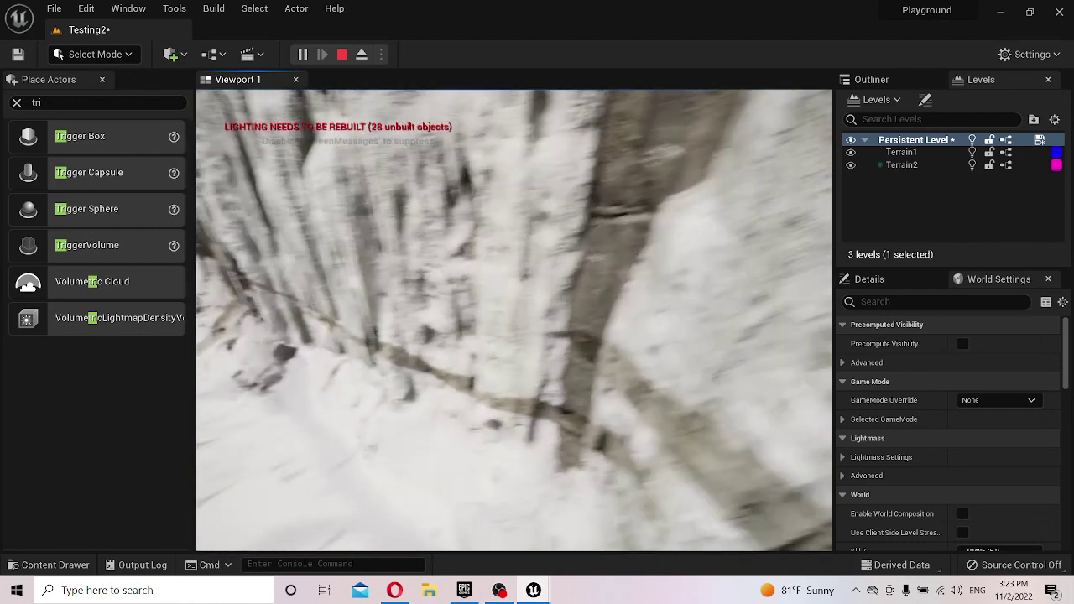
key("w")
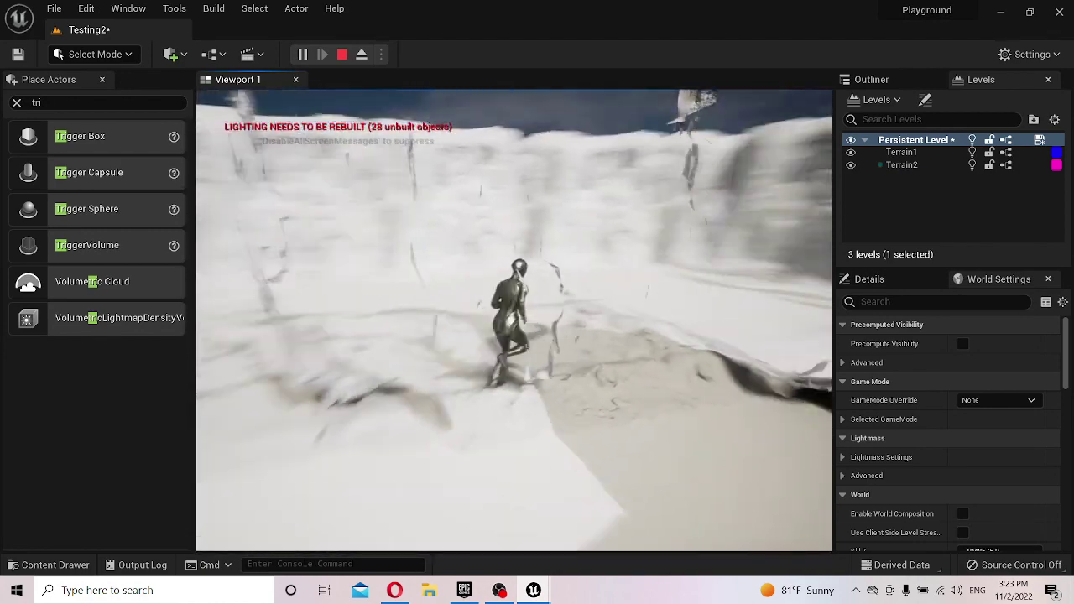
key("w")
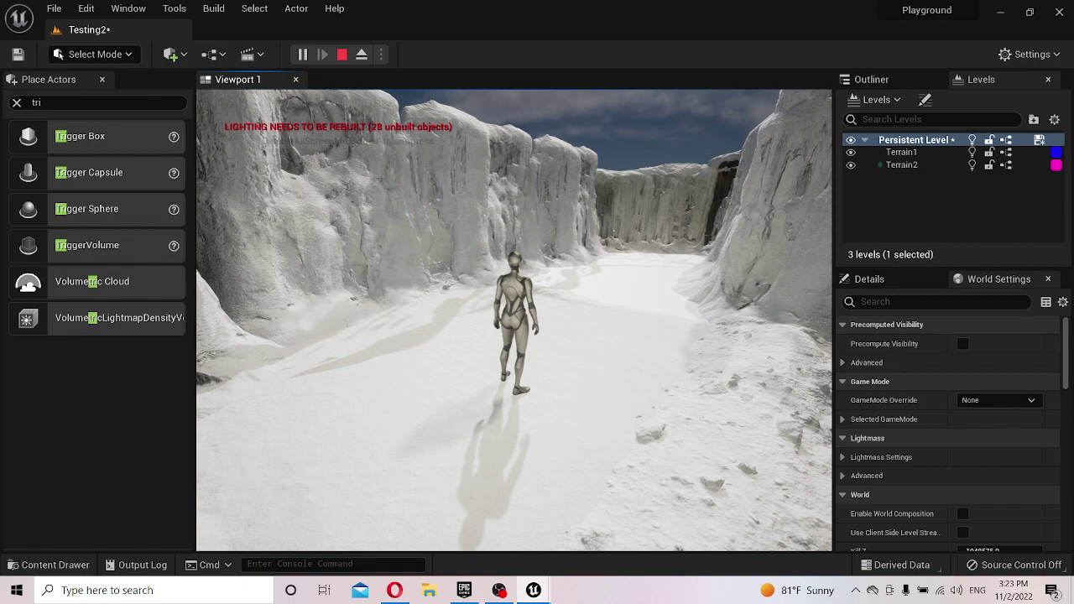
key("Escape")
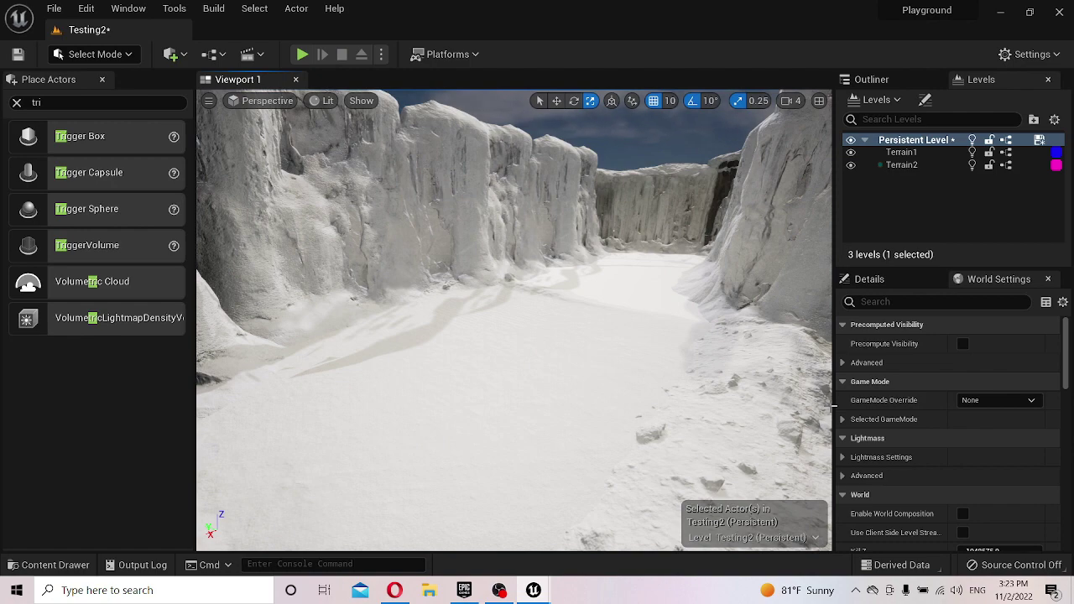
- Make Terrain2 the current level and save all unsaved levels
right_click_drag(549, 318, 549, 318)
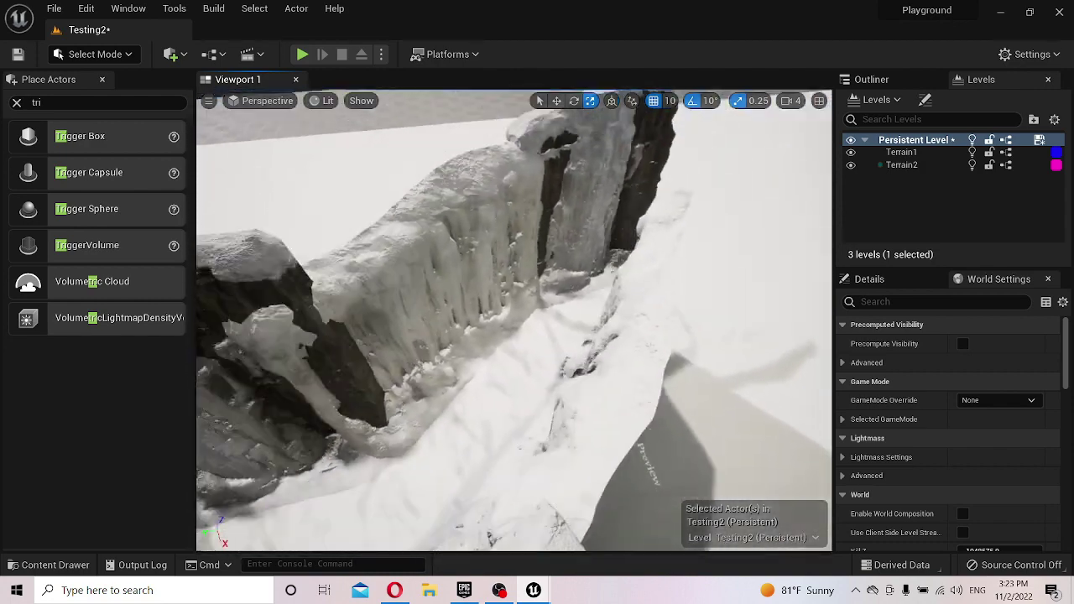
right_click_drag(549, 318, 550, 318)
left_click(909, 169)
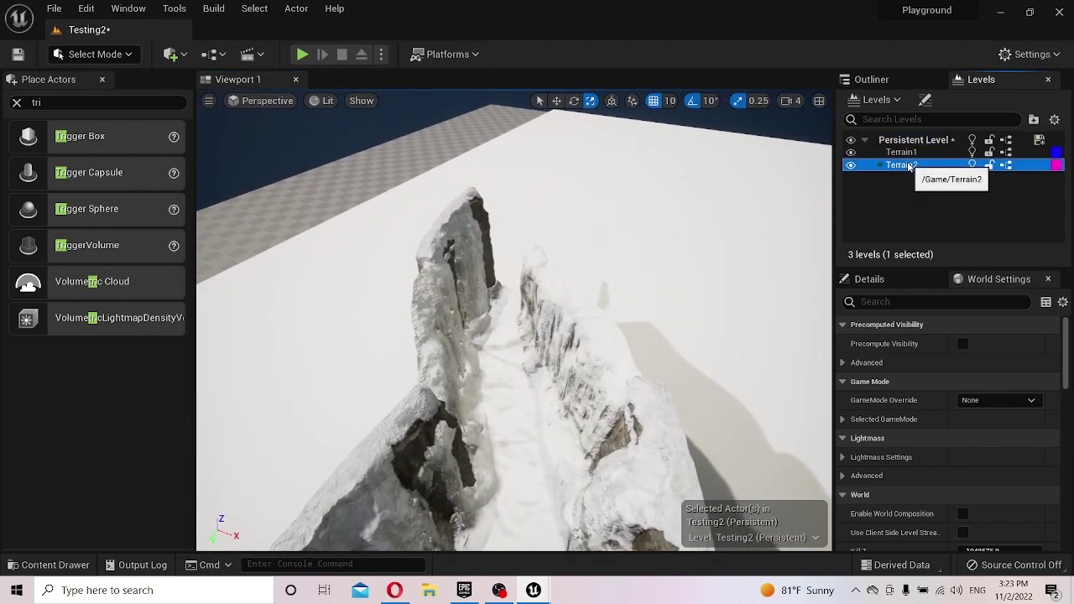
left_click(54, 9)
left_click(120, 172)
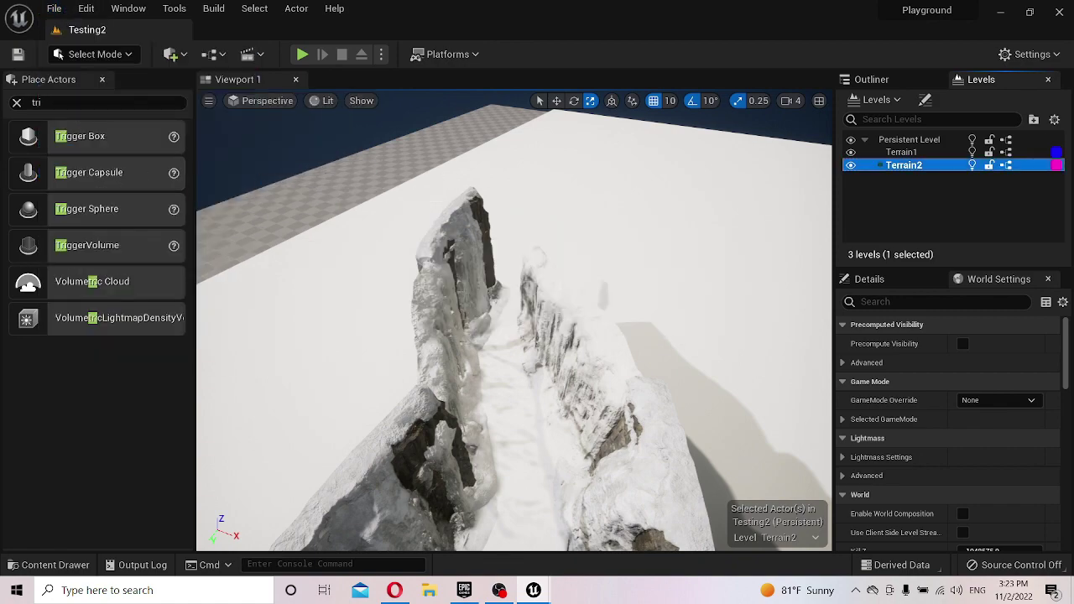
- Rotate one of Terrain2's canyon rocks and slide it up toward the cliff edge
right_click_drag(514, 319, 521, 327)
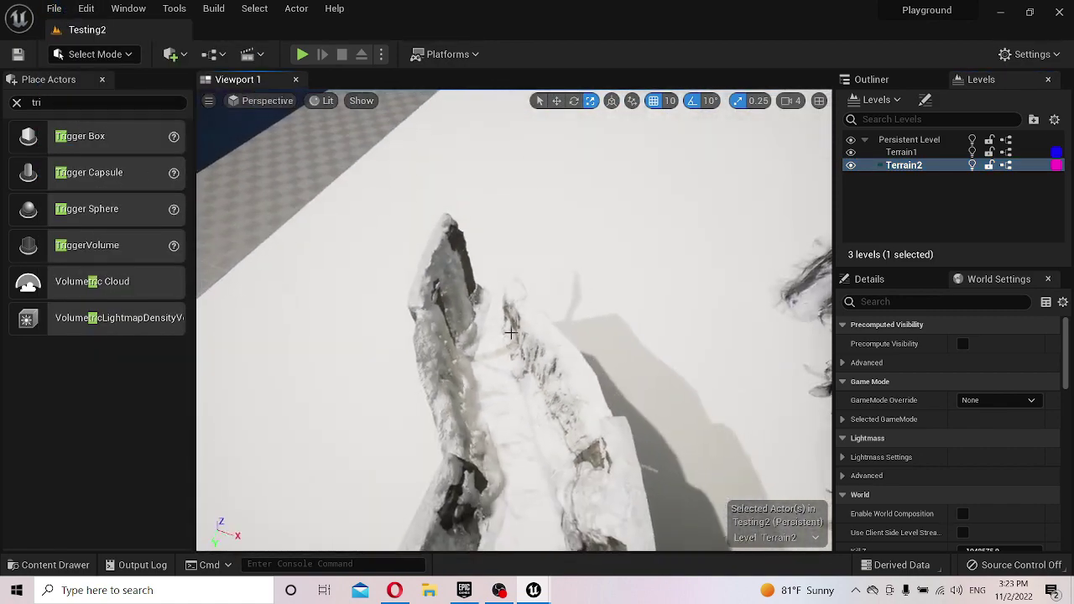
left_click(520, 328)
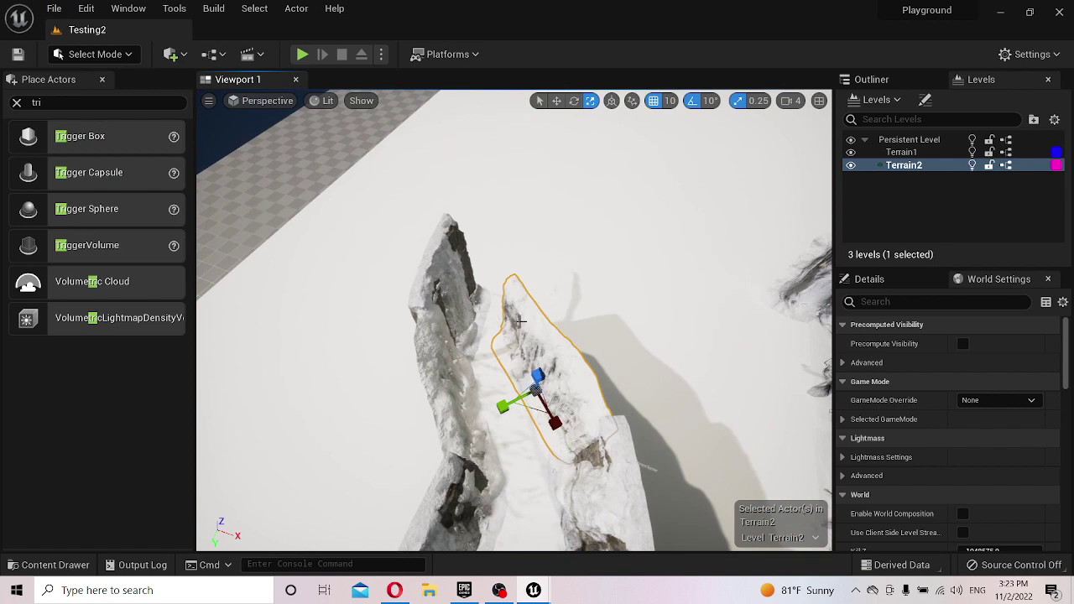
key("e")
left_click_drag(541, 373, 539, 384)
mouse_move(564, 433)
left_mouse_down()
mouse_move(568, 417)
mouse_move(501, 379)
left_mouse_up()
key("w")
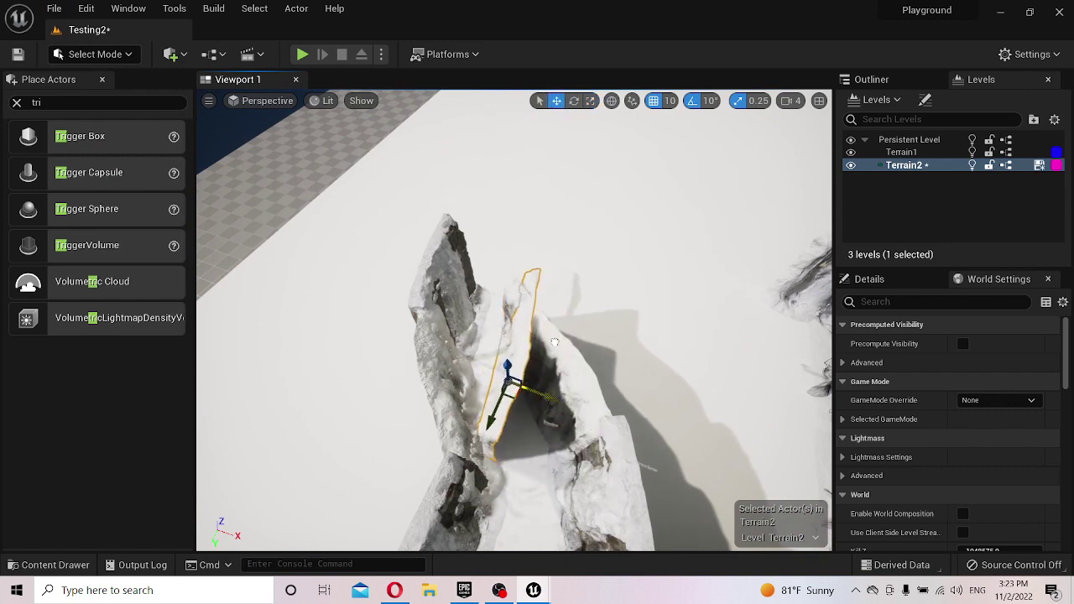
mouse_move(479, 419)
left_mouse_down()
mouse_move(564, 307)
mouse_move(550, 304)
left_mouse_up()
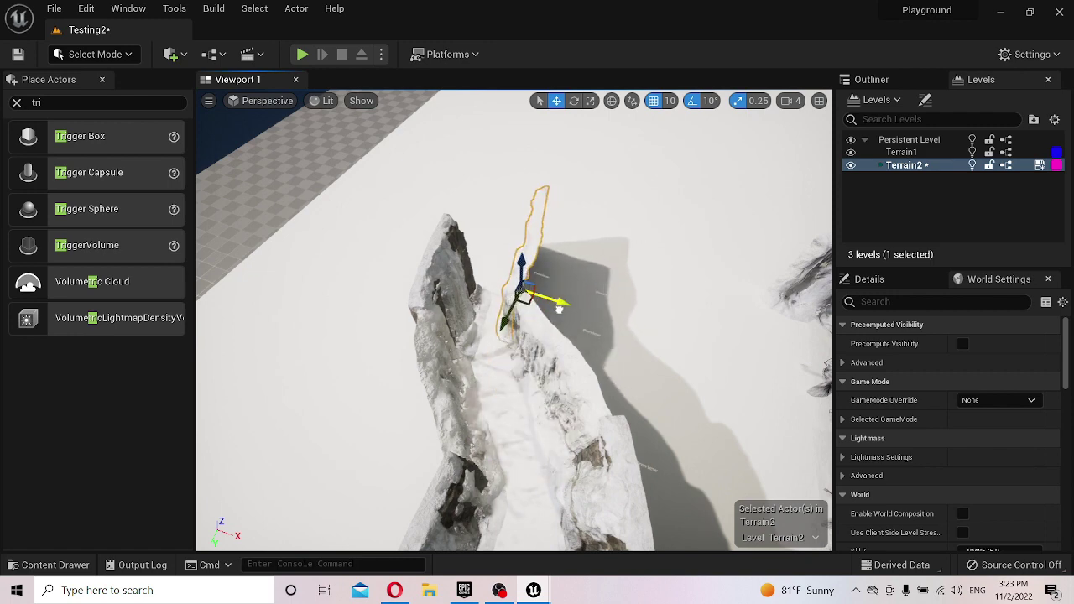
mouse_move(550, 303)
right_mouse_down()
mouse_move(503, 277)
mouse_move(538, 446)
right_mouse_up()
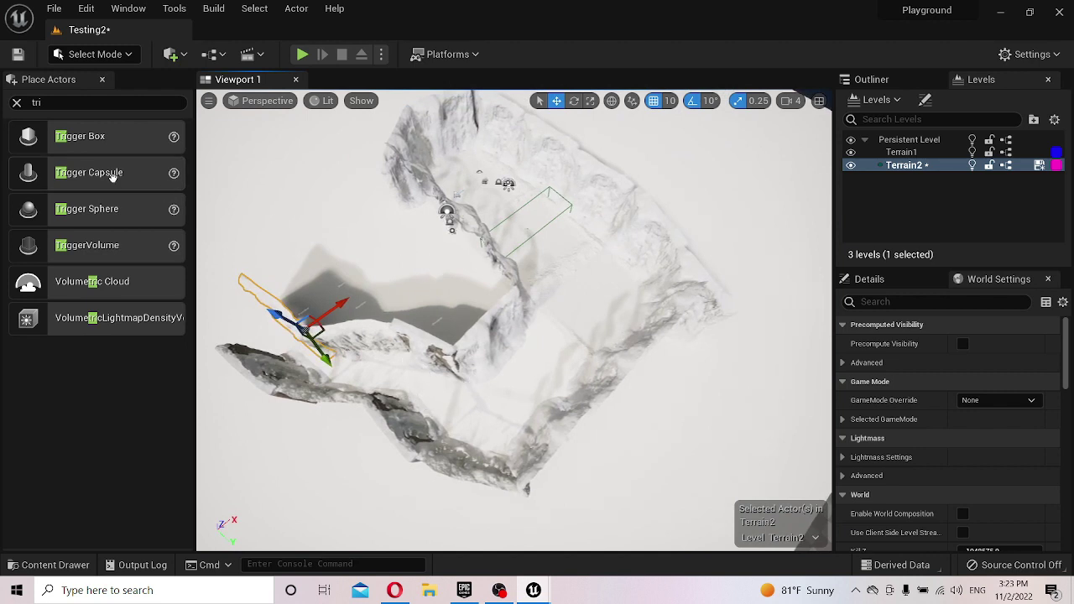
- Place a Trigger Capsule in the canyon and stretch it taller to span the canyon
mouse_move(112, 176)
left_mouse_down()
mouse_move(405, 385)
mouse_move(430, 382)
left_mouse_up()
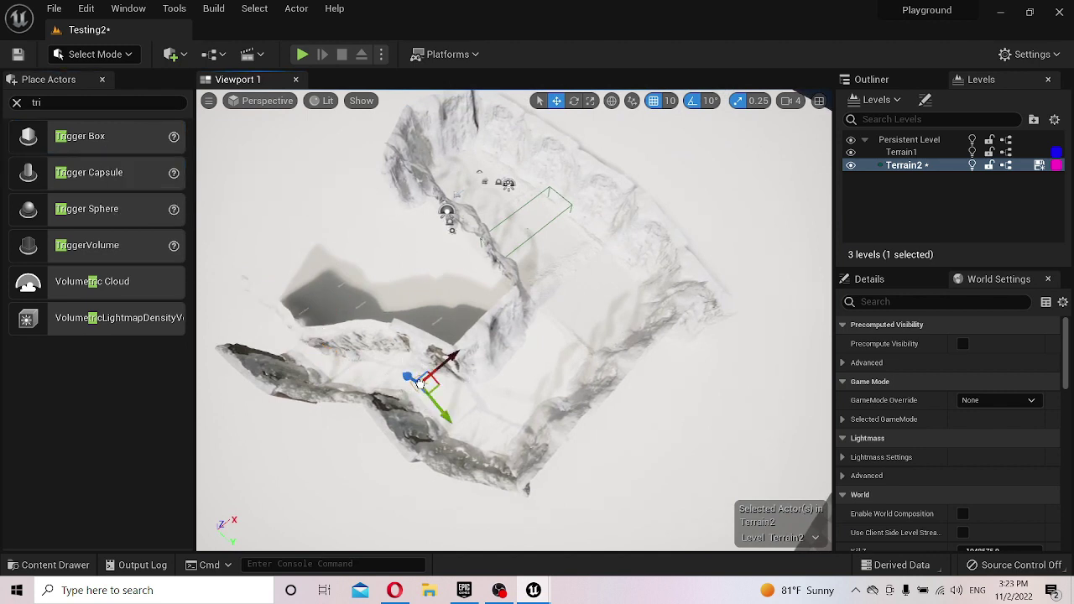
key("e")
key("r")
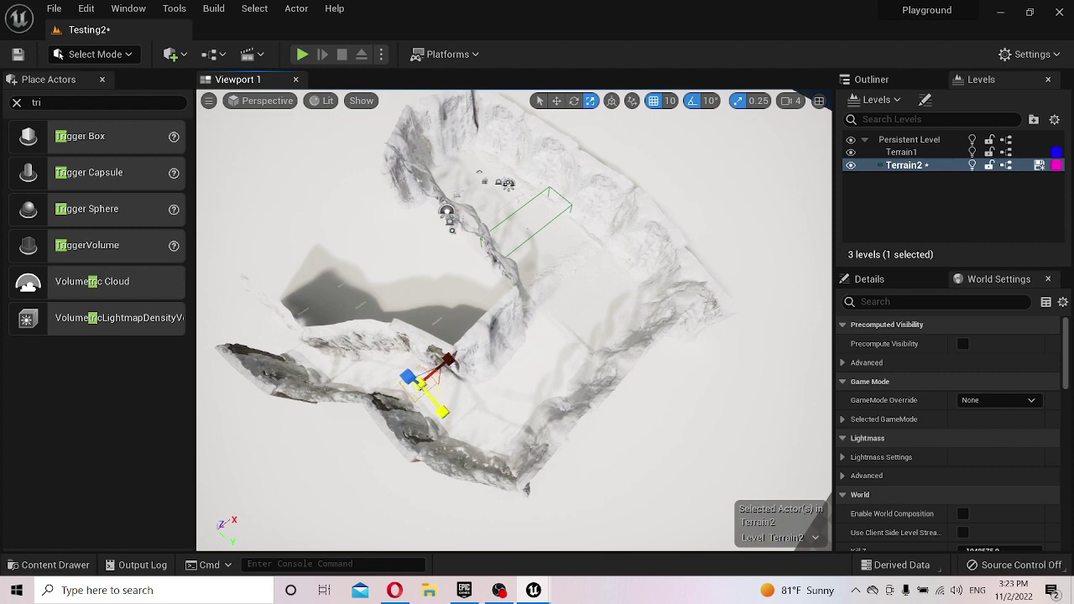
key("w")
key("f")
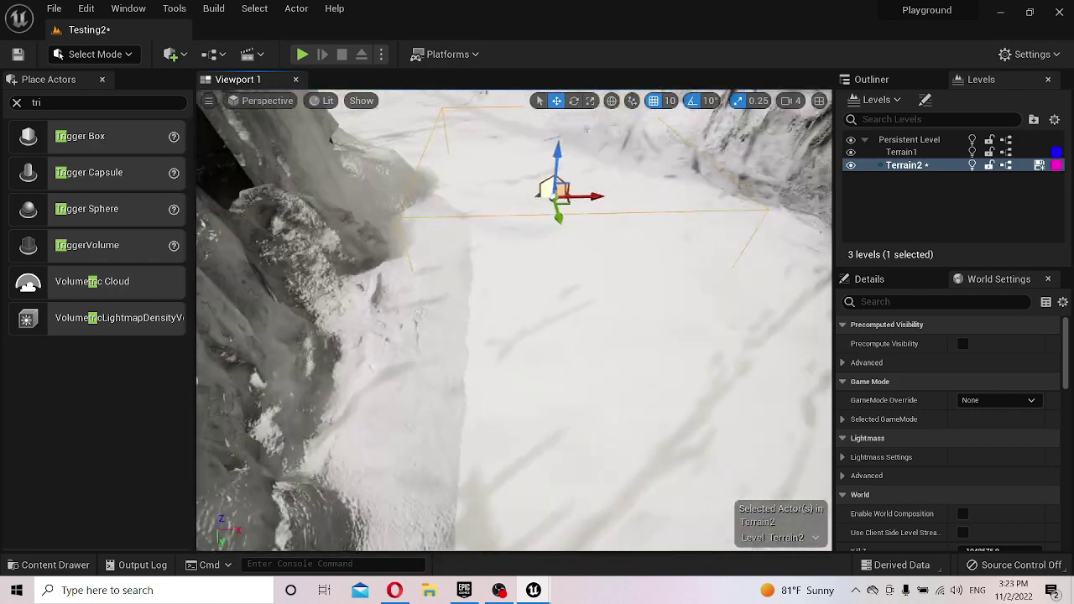
left_click_drag(537, 252, 551, 220, "alt")
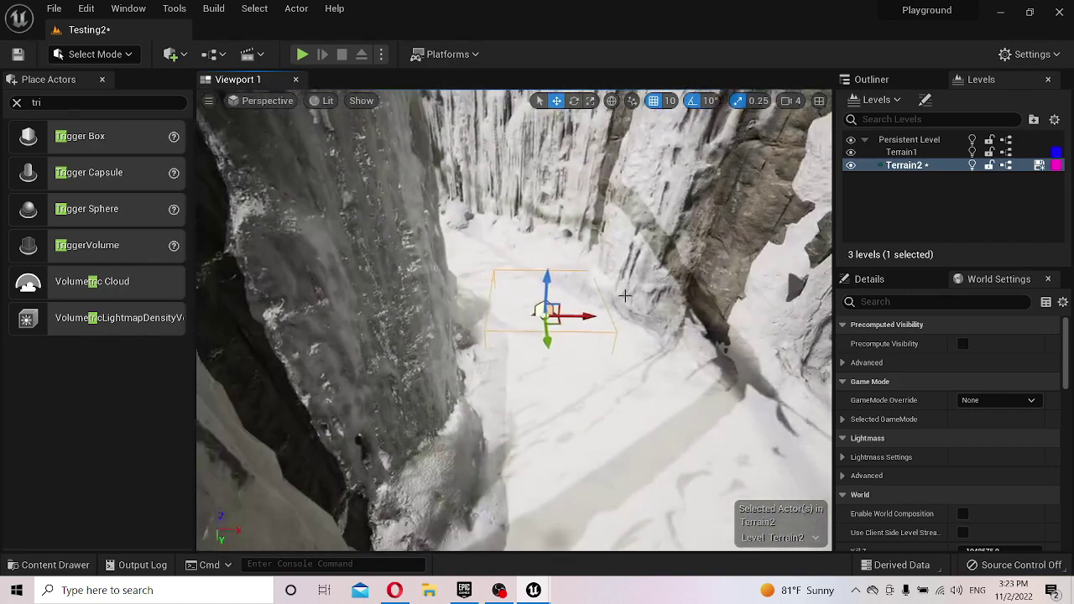
key("e")
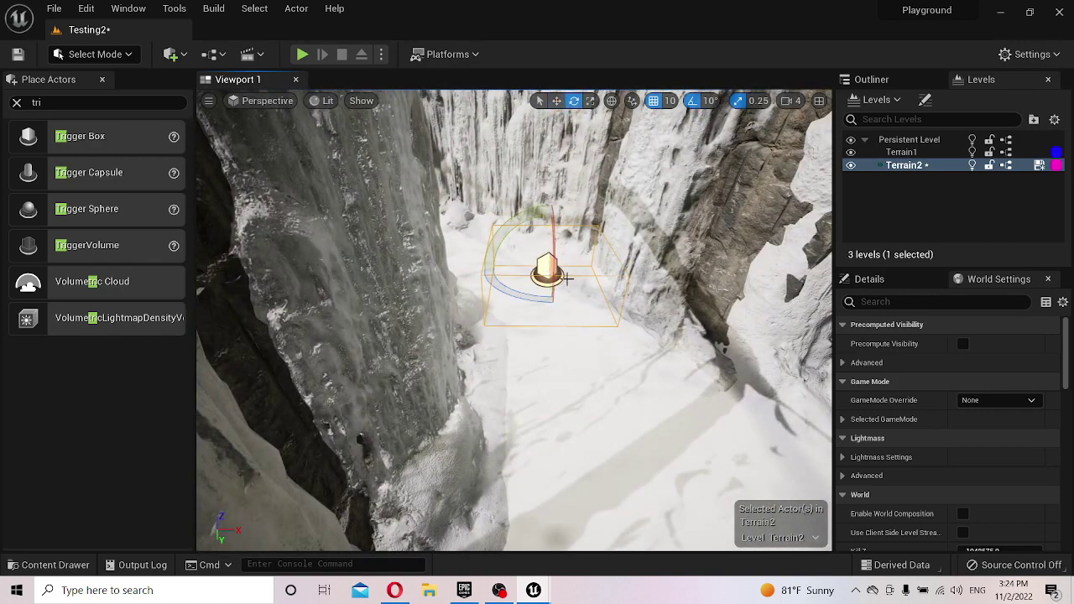
key("r")
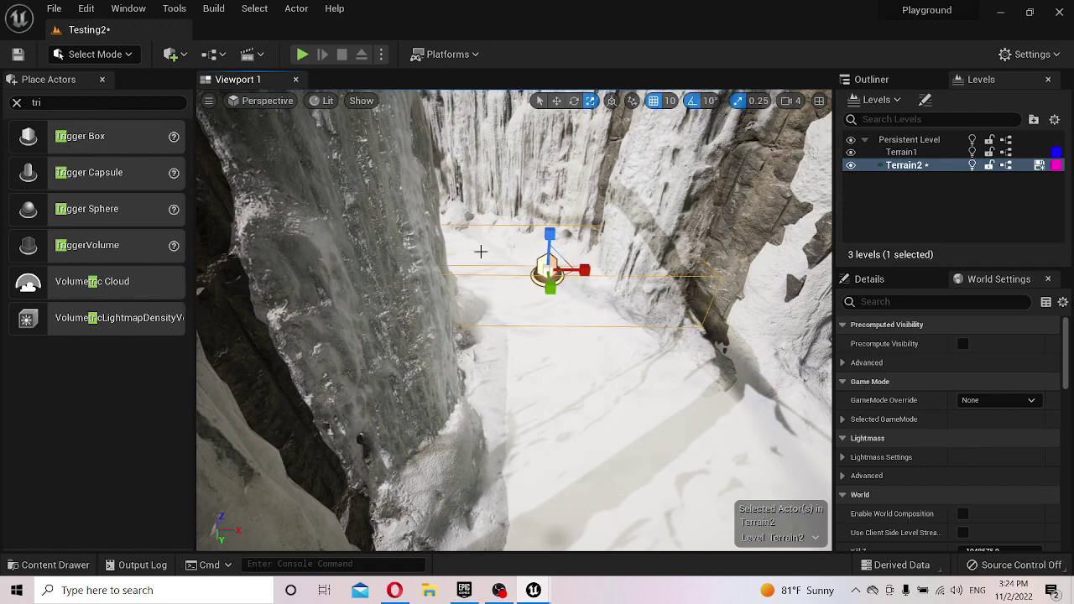
left_click_drag(551, 235, 551, 261)
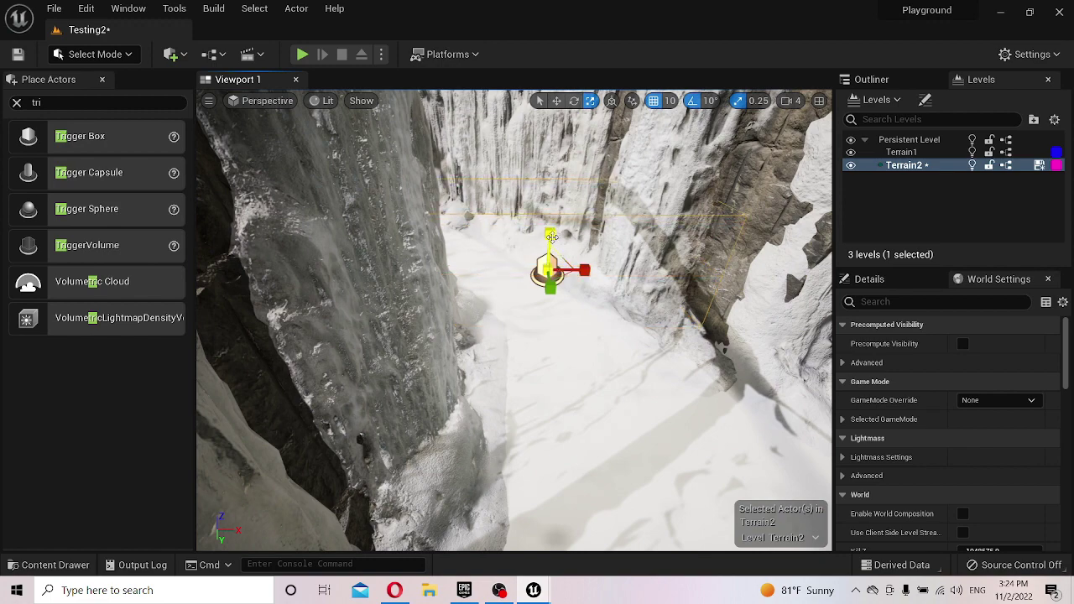
right_click_drag(552, 236, 379, 96)
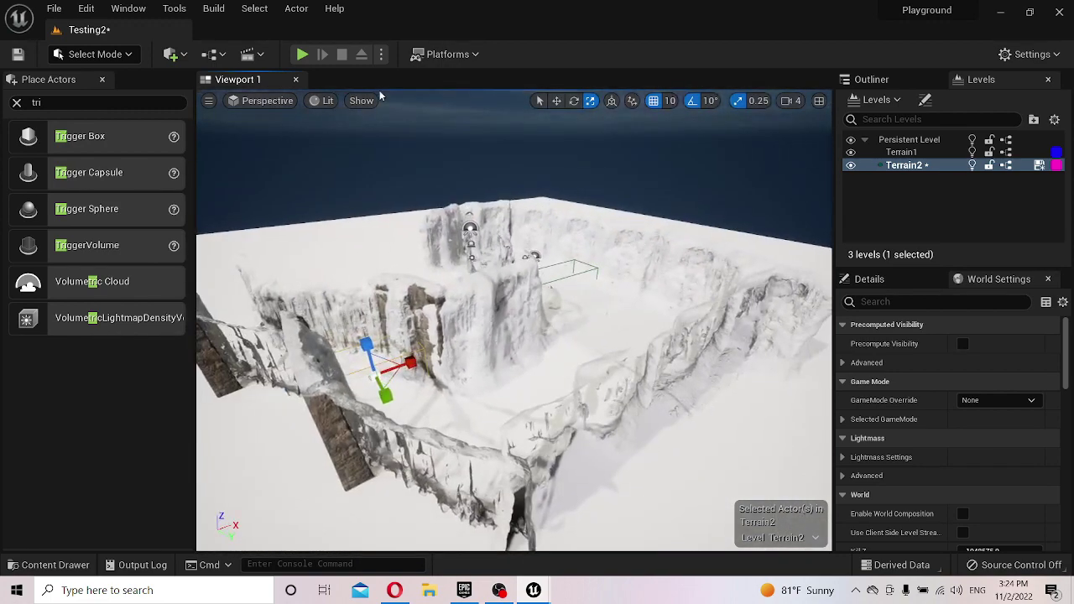
- Open the Level Blueprint, then minimize it to bring the level editor back
left_click(213, 55)
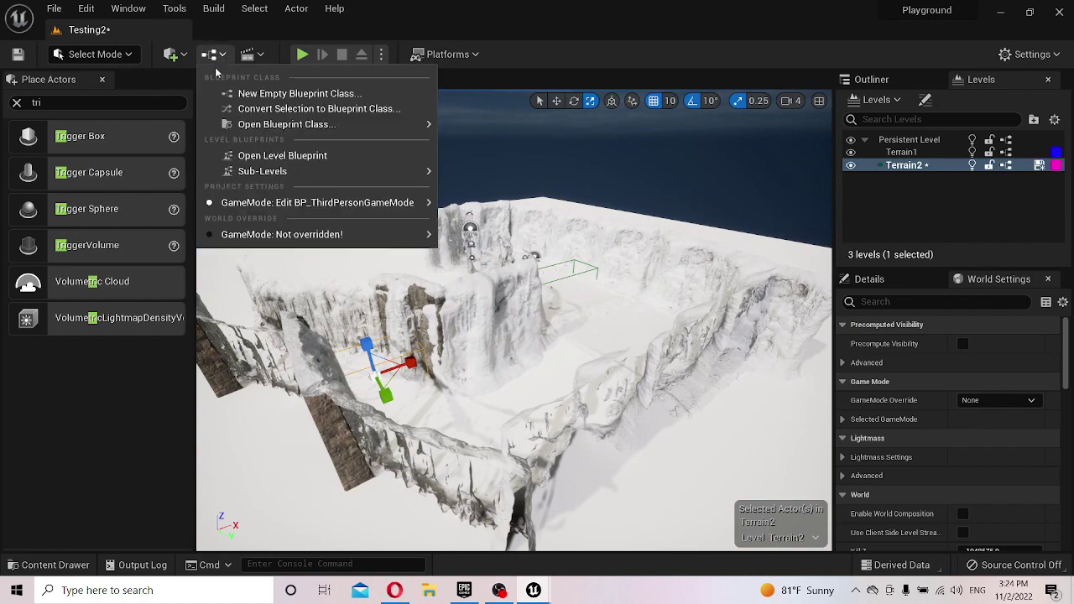
left_click(269, 156)
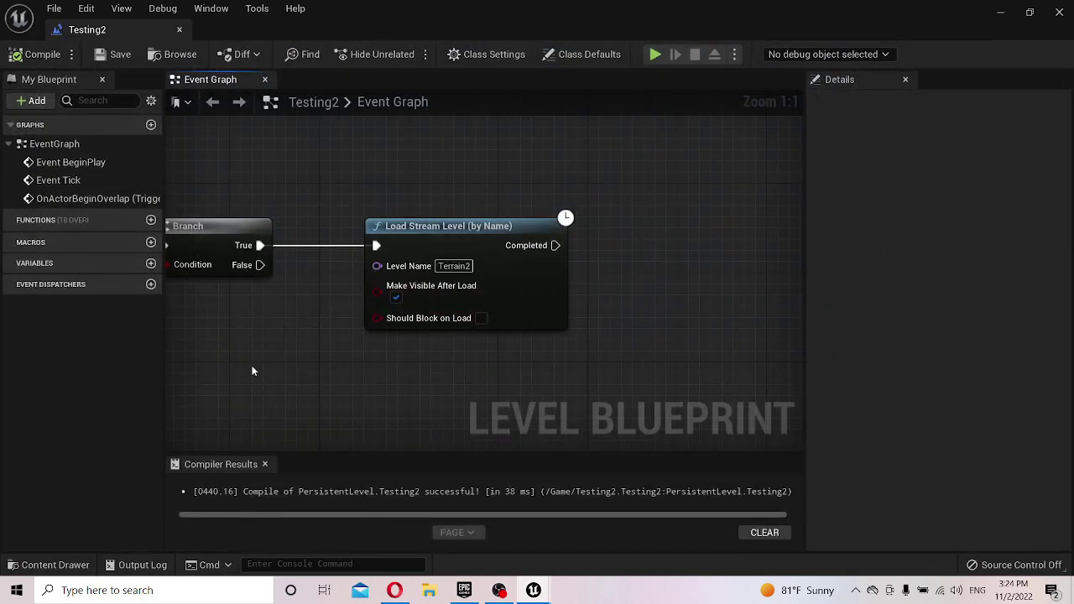
right_click(236, 372)
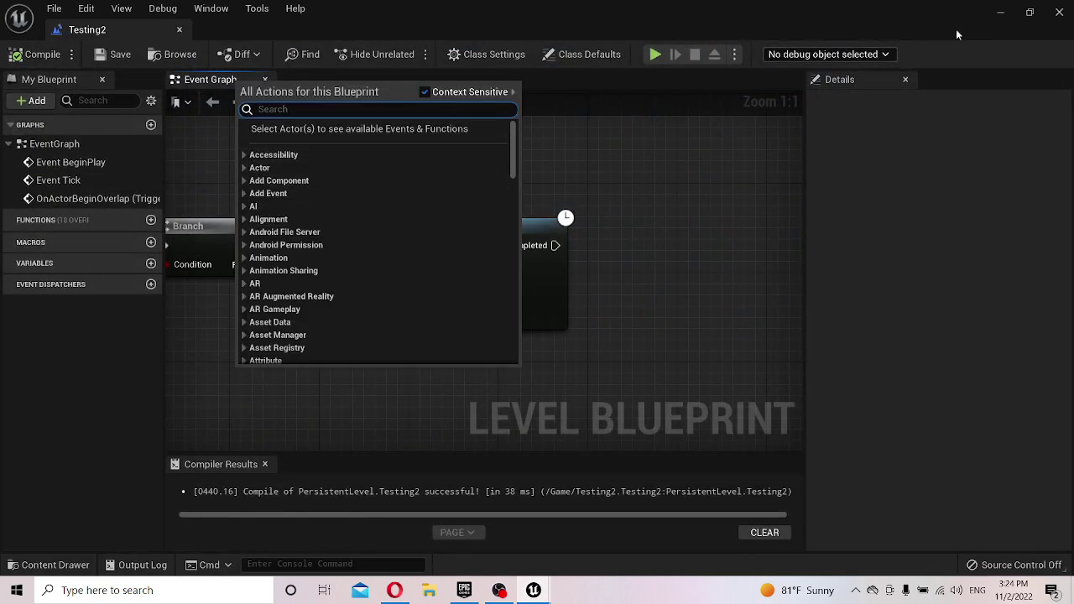
left_click(903, 8)
left_click_drag(903, 9, 723, 71)
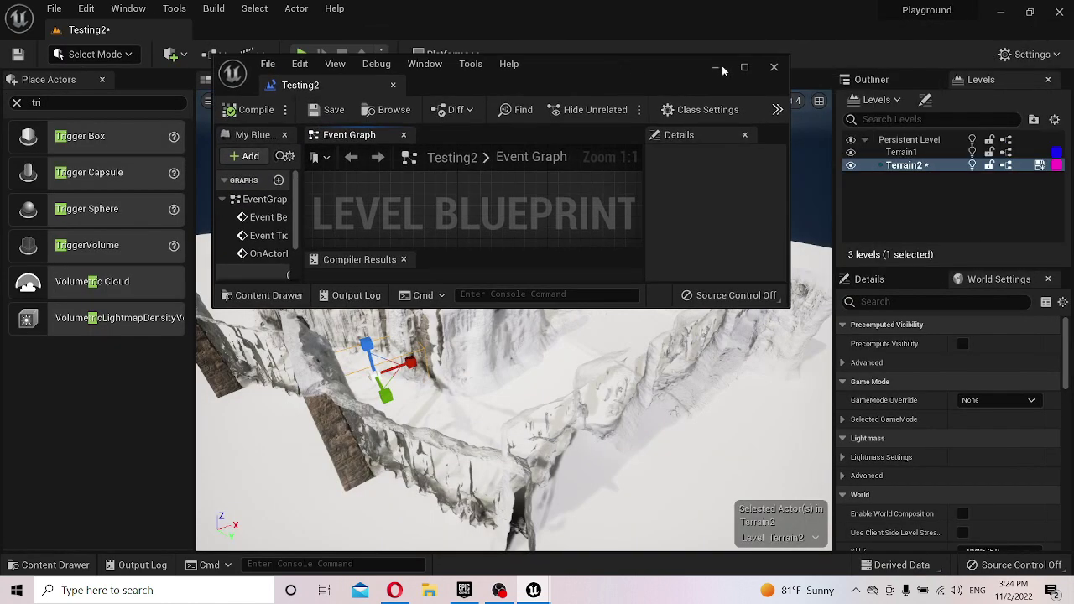
left_click(714, 69)
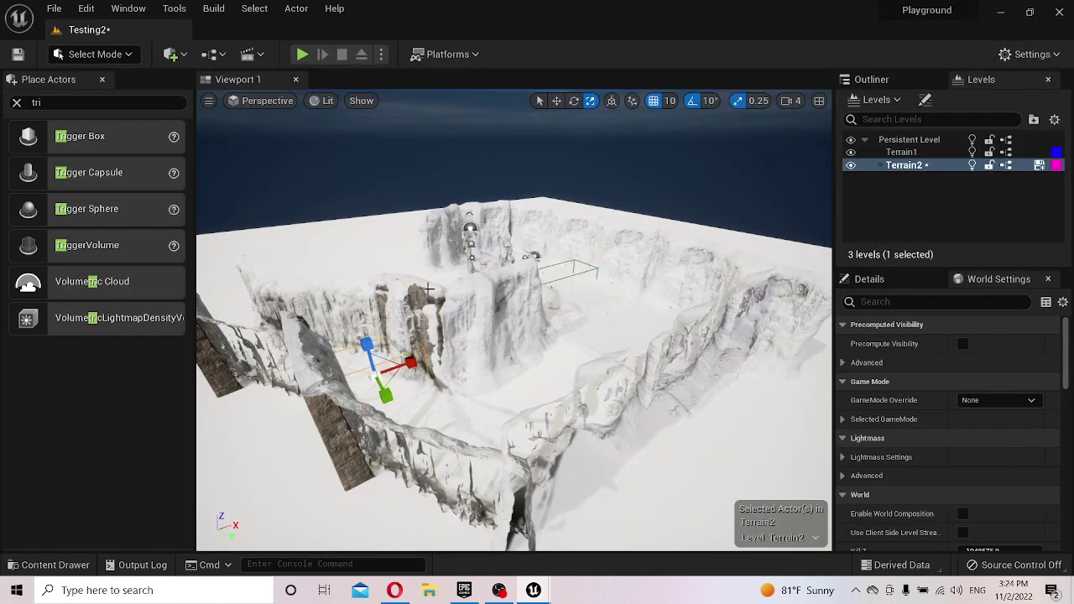
- Deselect all actors, save all levels, and make Persistent Level current
key("Escape")
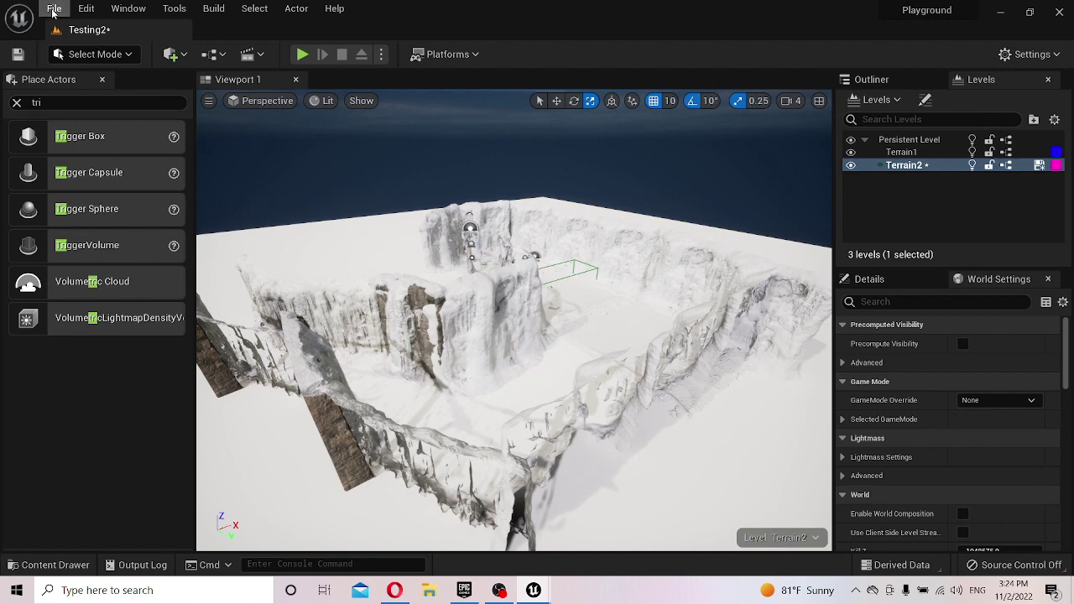
left_click(52, 10)
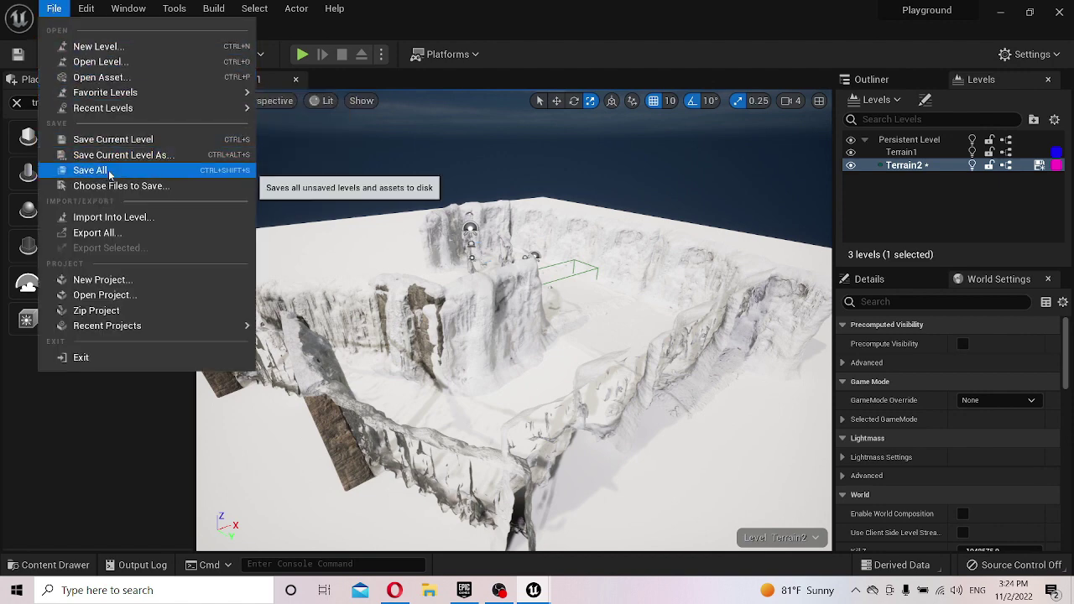
left_click(109, 171)
left_click(949, 141)
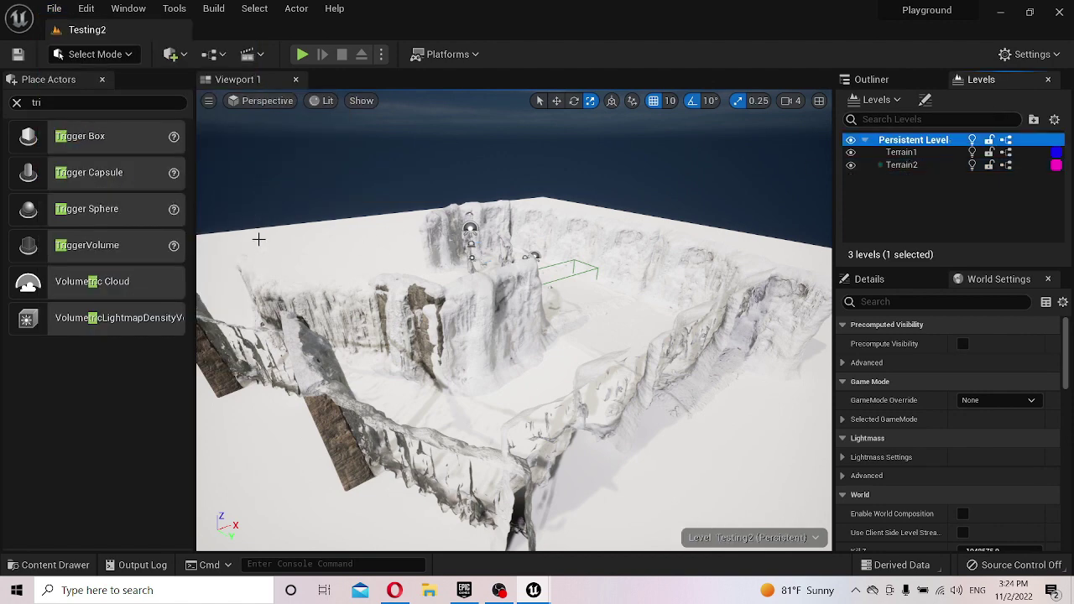
- Drop a Trigger Box into the level and fly the view down the snowy canyon
left_click_drag(95, 151, 334, 311)
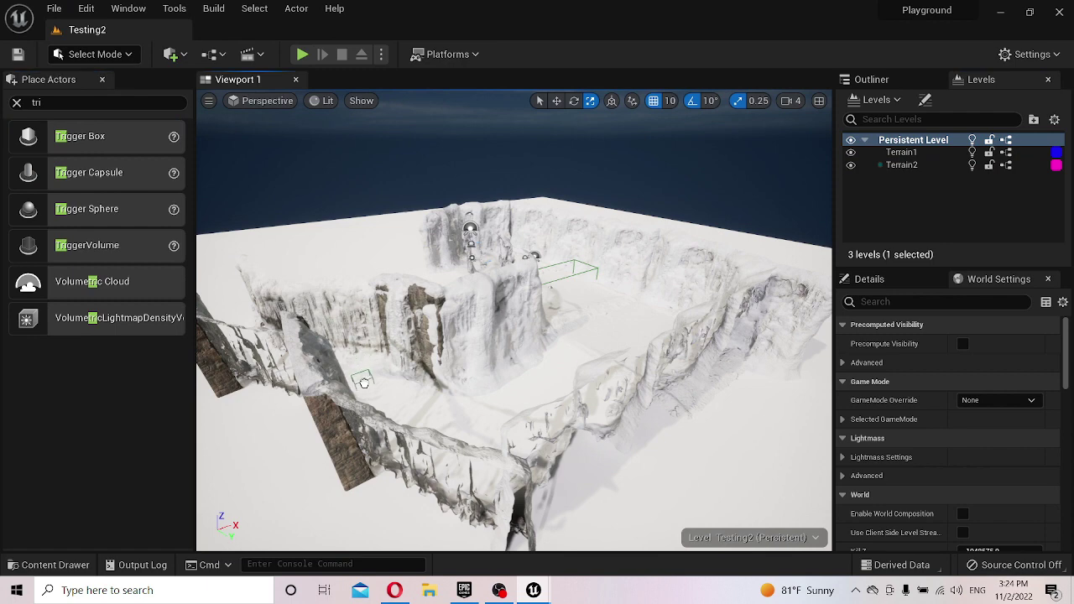
left_click_drag(382, 397, 398, 387)
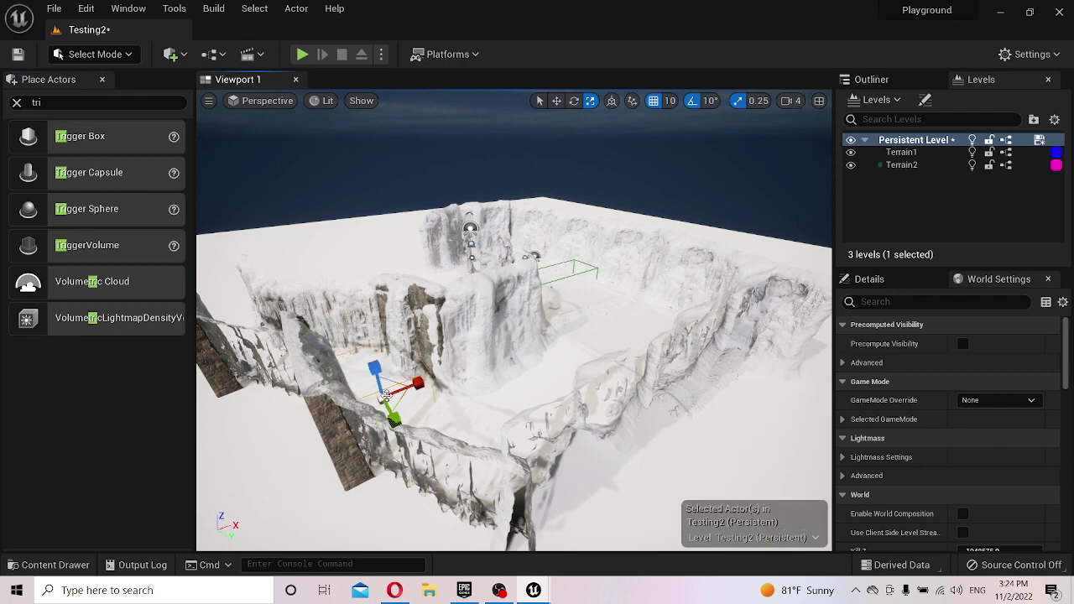
right_click_drag(386, 394, 386, 453)
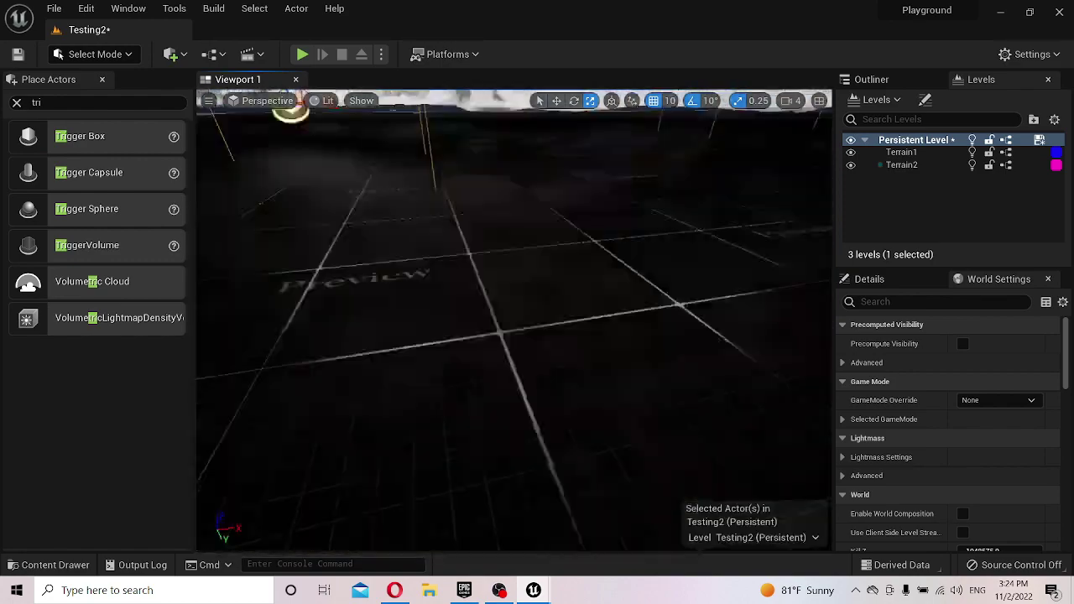
right_click_drag(457, 353, 457, 311)
- Rotate the trigger box -30° about its vertical Z axis and open the Blueprints menu
key("e")
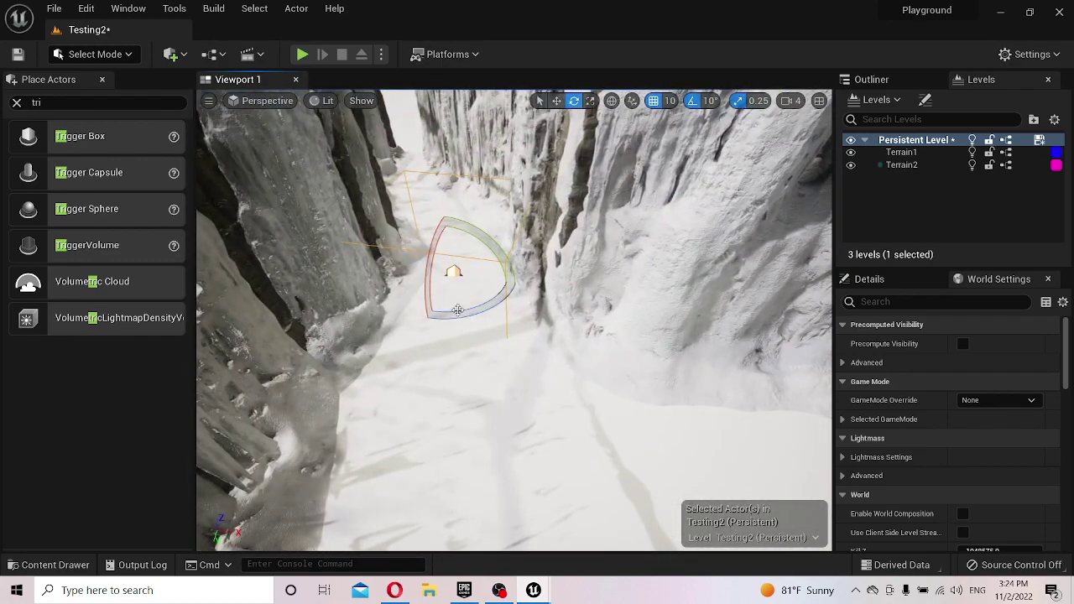
left_click_drag(458, 310, 511, 309)
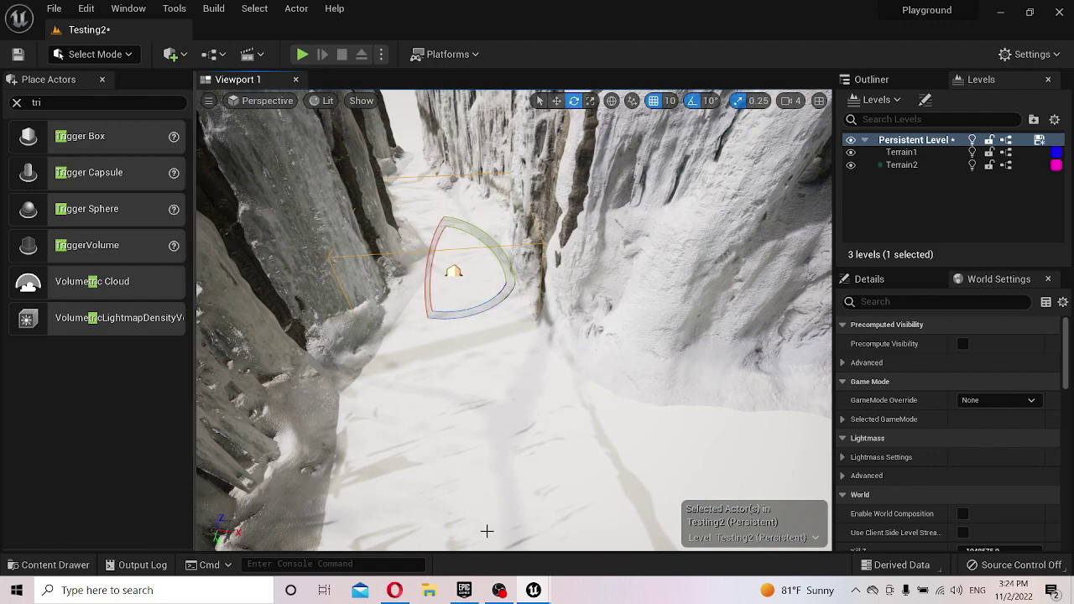
left_click(210, 53)
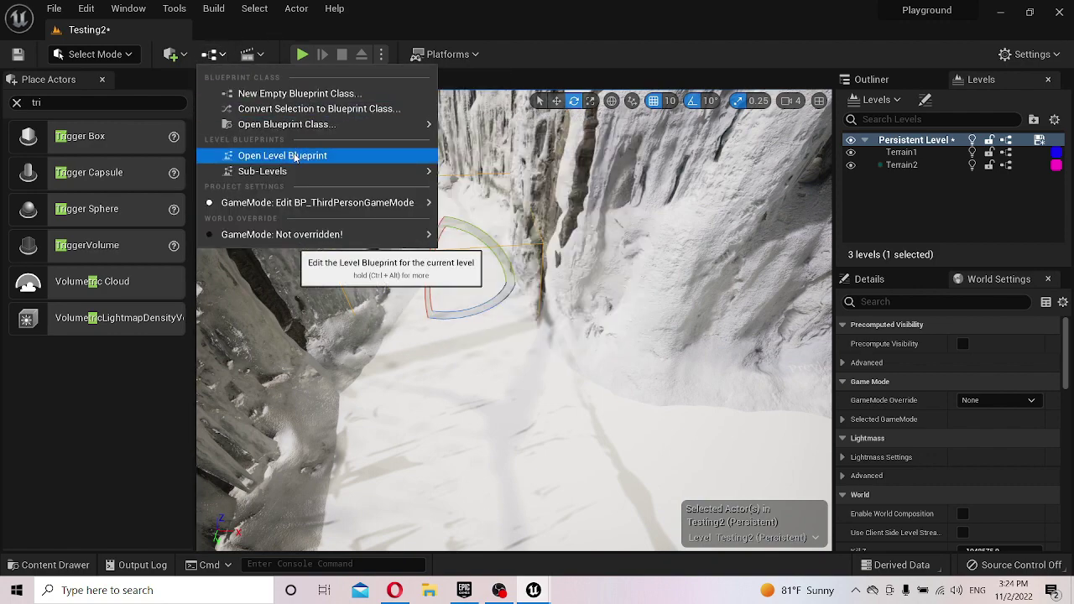
- Open the Level Blueprint and add an On Actor Begin Overlap event for TriggerBox2
left_click(295, 157)
right_click(434, 199)
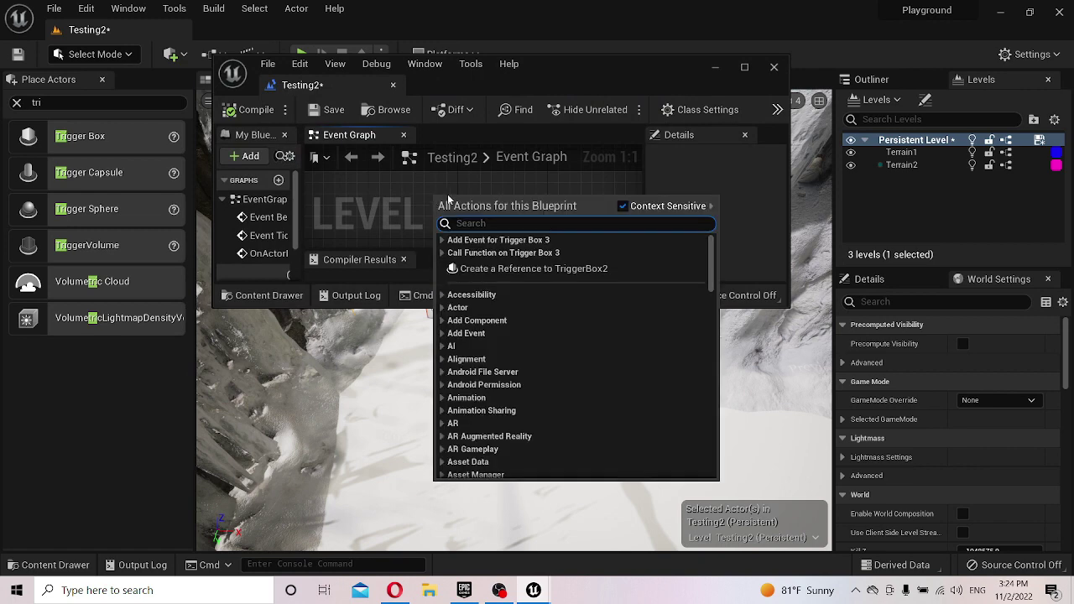
left_click(443, 240)
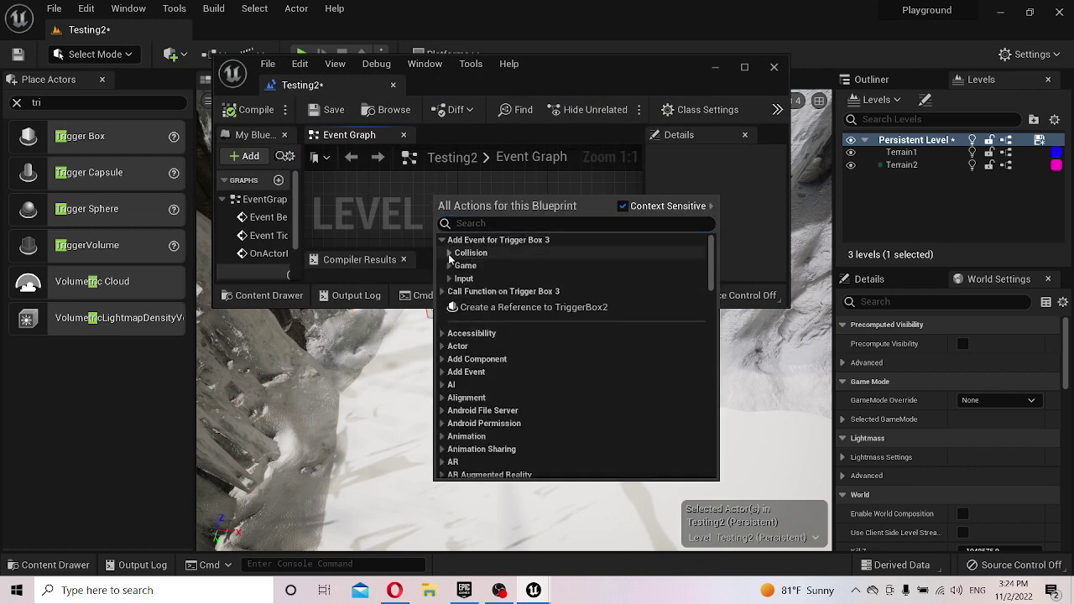
left_click(447, 252)
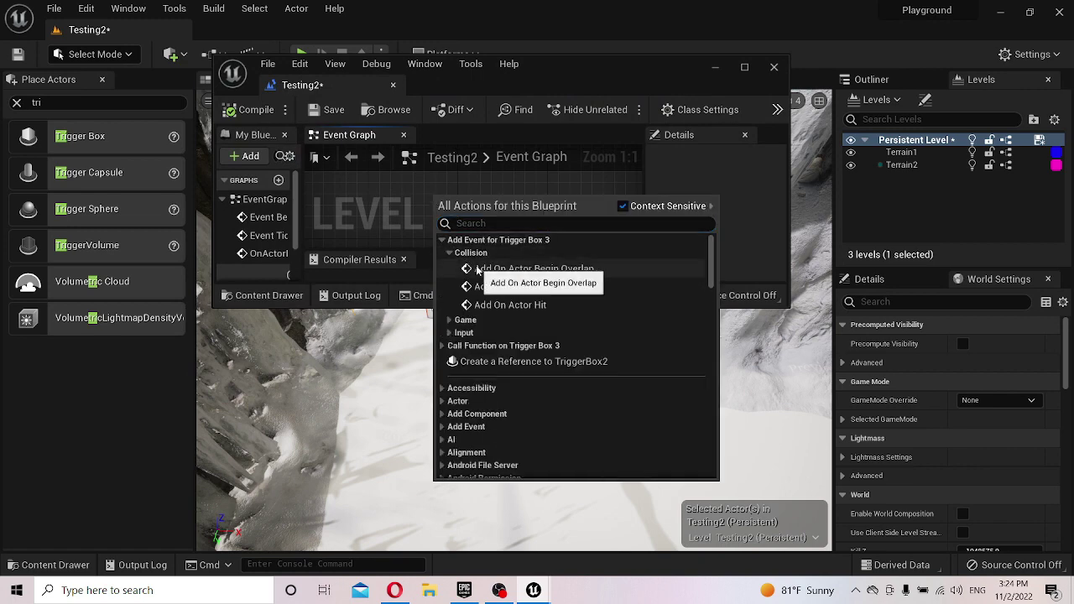
left_click(484, 269)
- Maximize the Blueprint editor and move the new overlap event below the existing logic
left_click(745, 74)
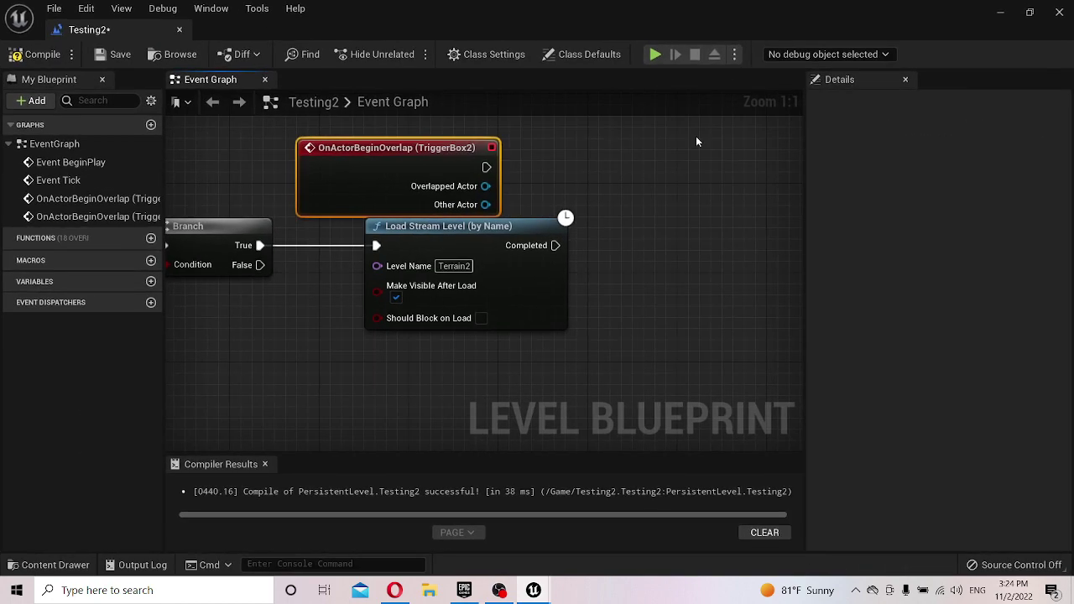
right_click_drag(696, 136, 793, 141)
scroll(612, 204, "down", 10)
scroll(608, 217, "up", 4)
scroll(608, 216, "up", 2)
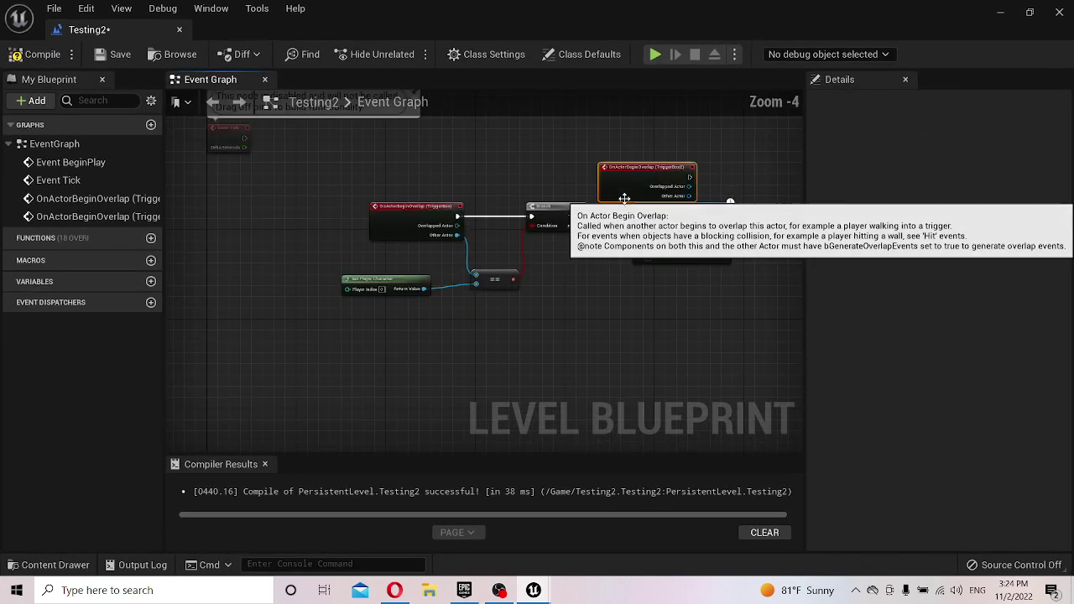
mouse_move(563, 192)
left_mouse_down()
mouse_move(387, 334)
mouse_move(520, 328)
left_mouse_up()
- Add an Unload Stream Level (by Name) node with its Level Name set to Terrain1
type("unl")
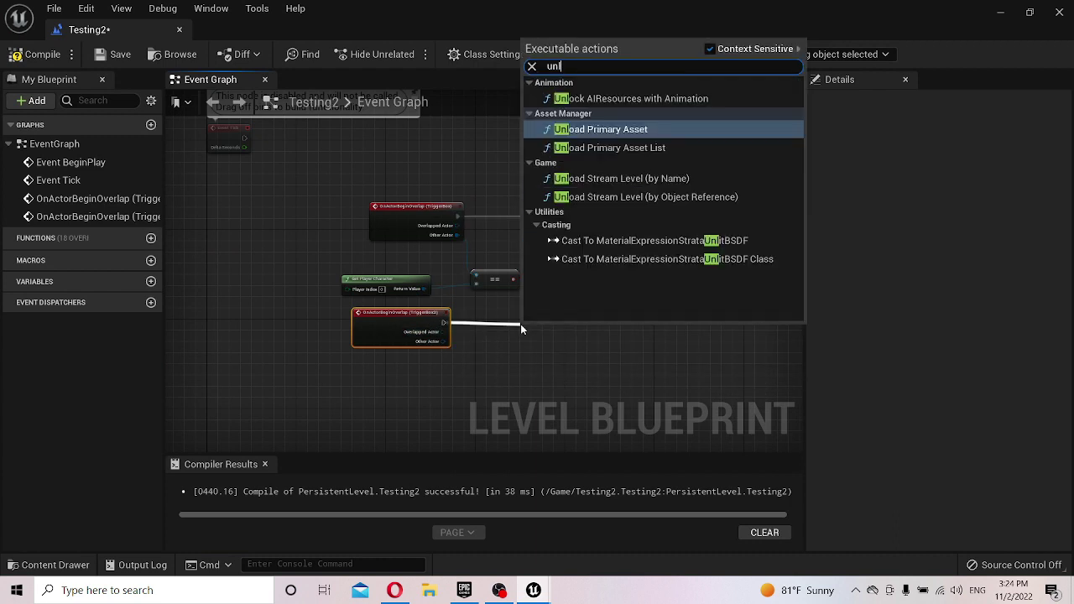
type("oad")
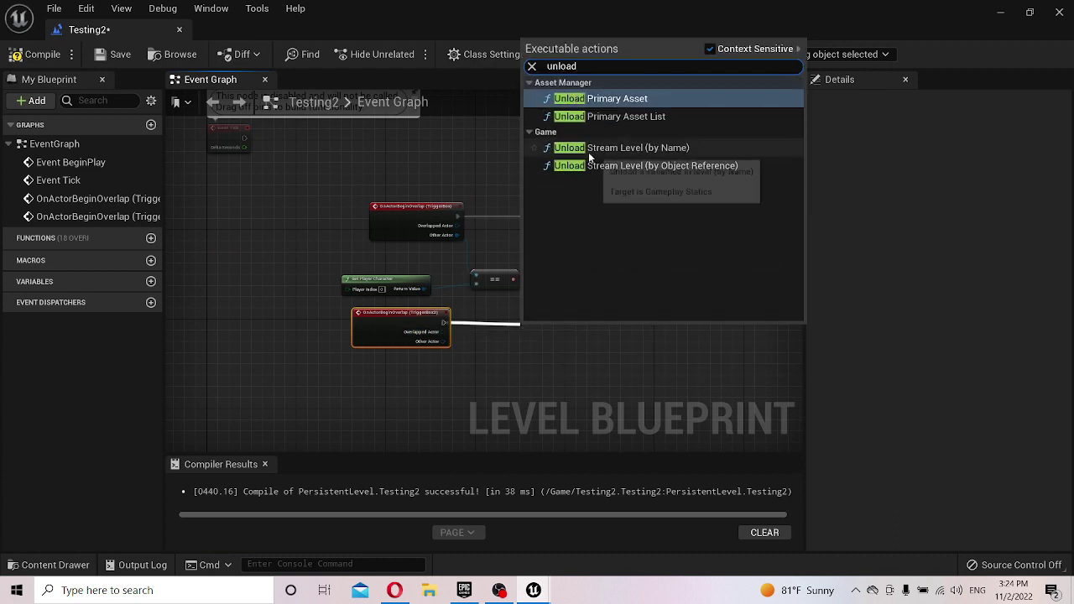
left_click(591, 149)
left_click(683, 226)
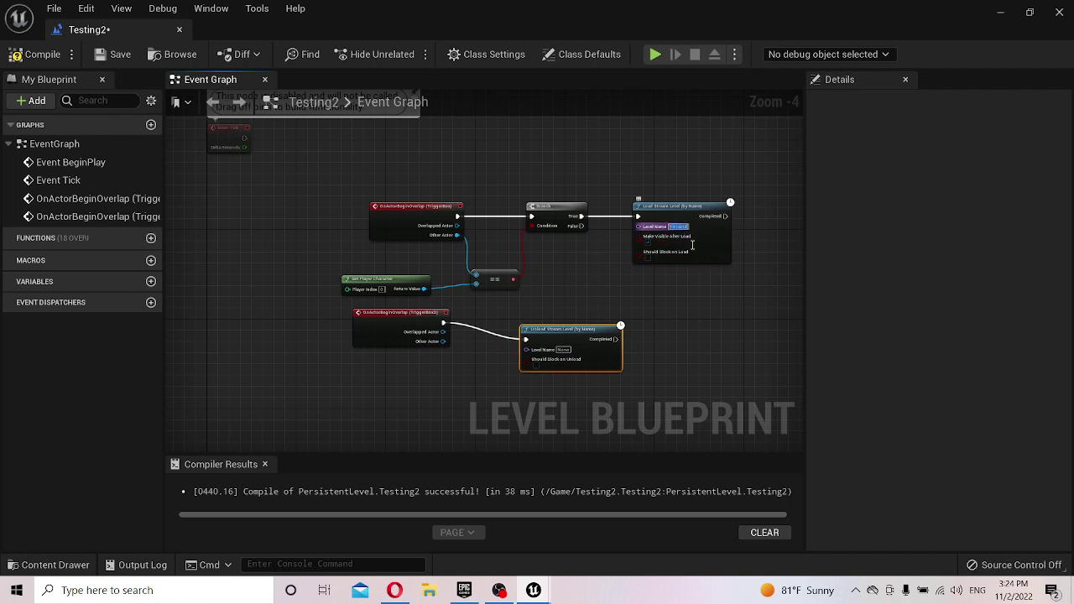
left_click(561, 349)
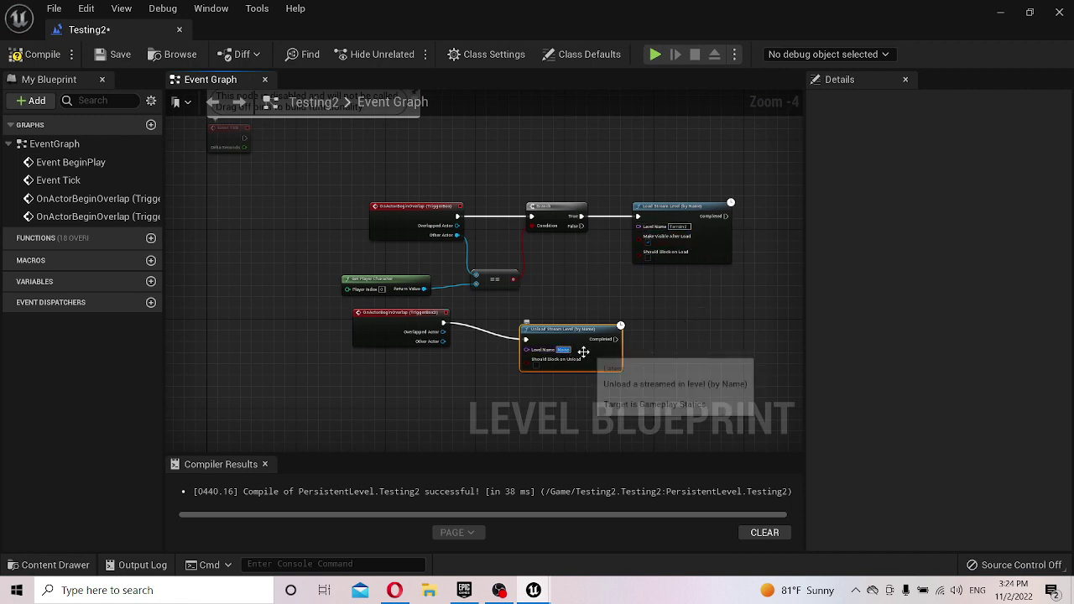
key("ctrl+v")
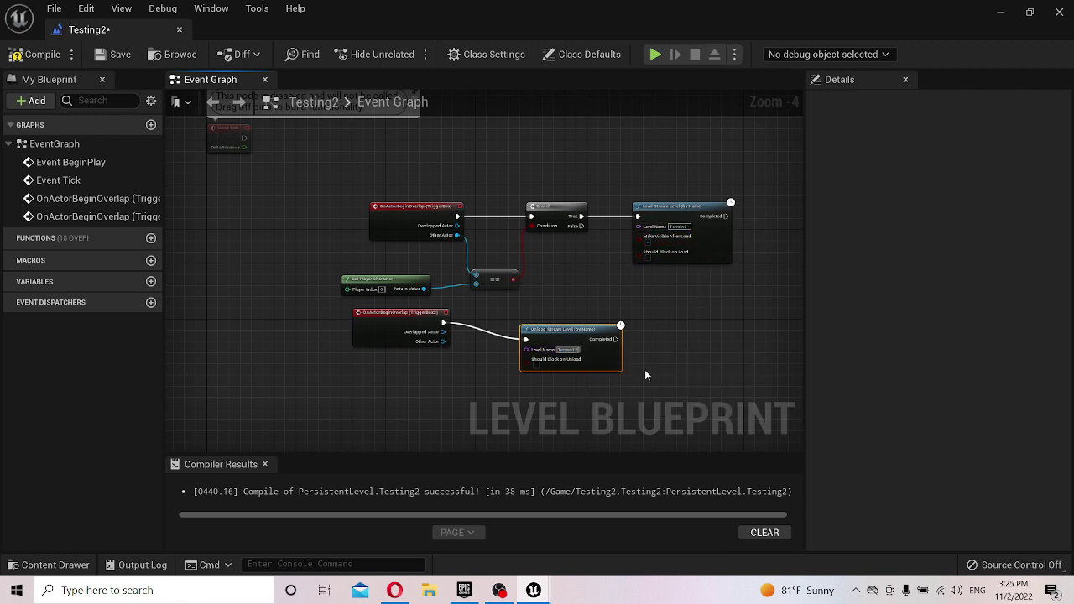
key("Return")
scroll(614, 363, "up", 5)
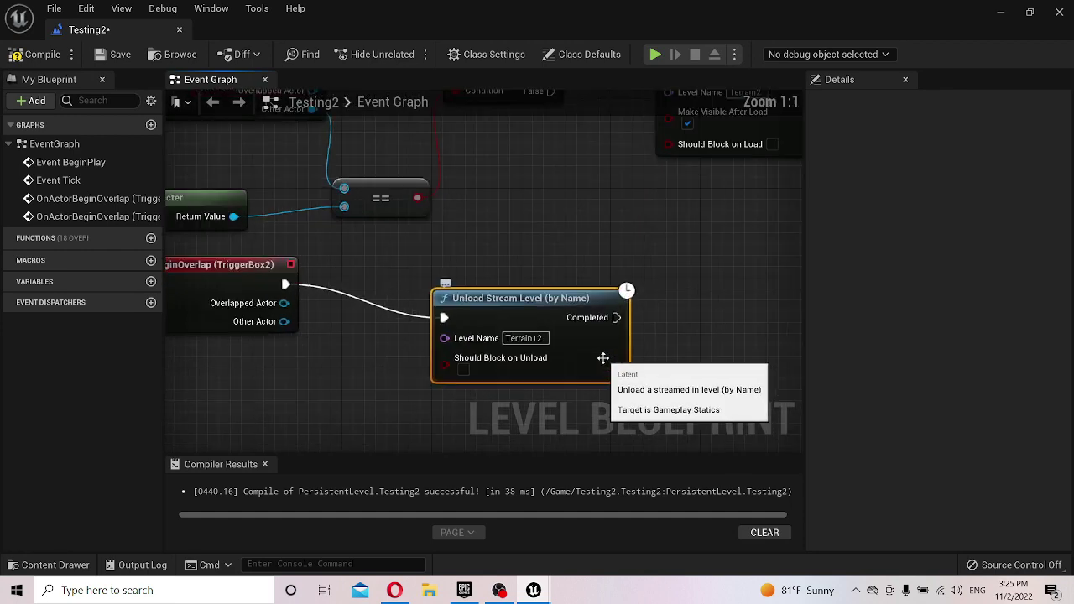
left_click(544, 340)
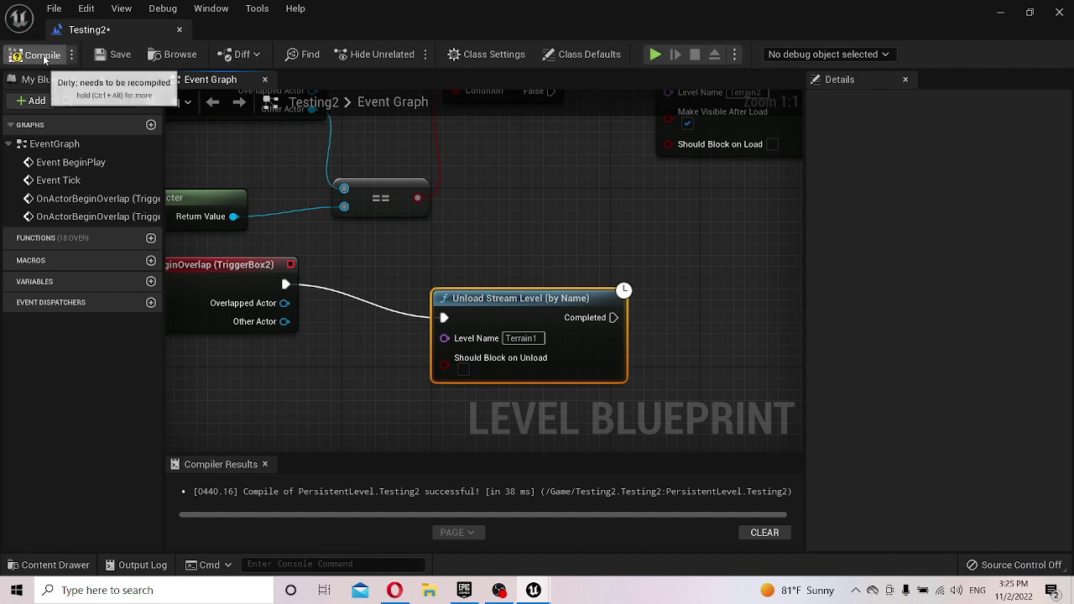
- Compile and save the Level Blueprint
left_click(37, 53)
left_click(118, 54)
mouse_move(445, 224)
right_mouse_down()
mouse_move(473, 237)
mouse_move(609, 249)
right_mouse_up()
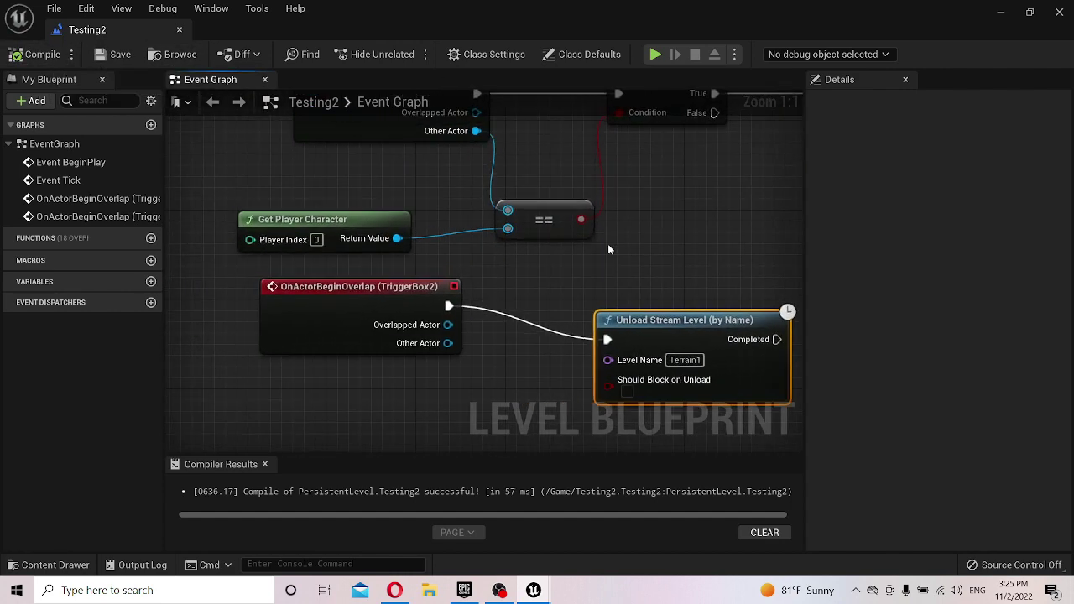
- Duplicate the Get Player Character and == nodes and wire TriggerBox2's Other Actor into the copy
left_click_drag(530, 253, 403, 243)
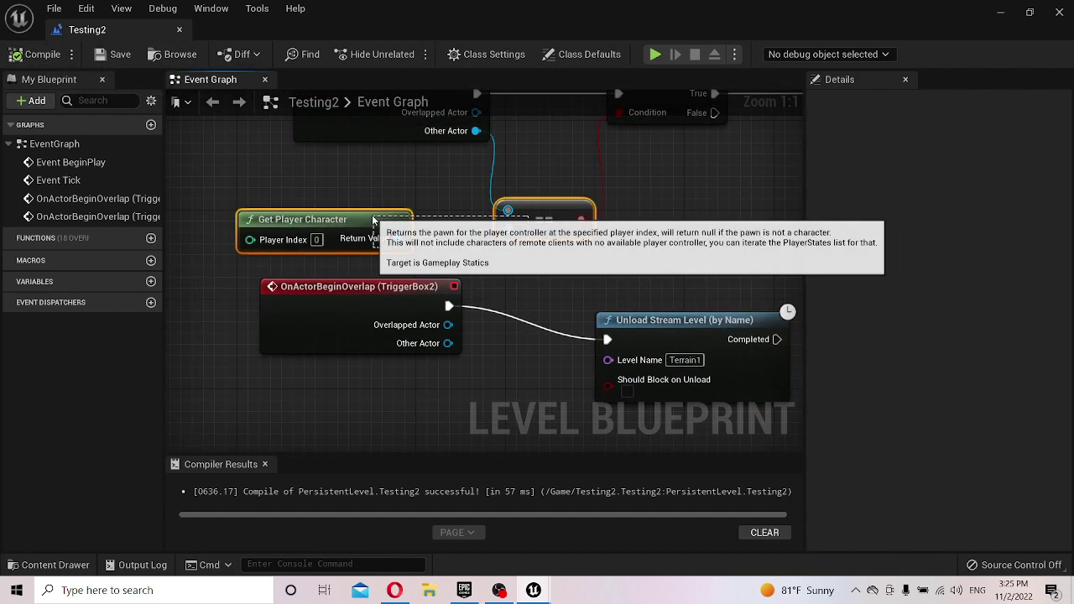
key("ctrl+c")
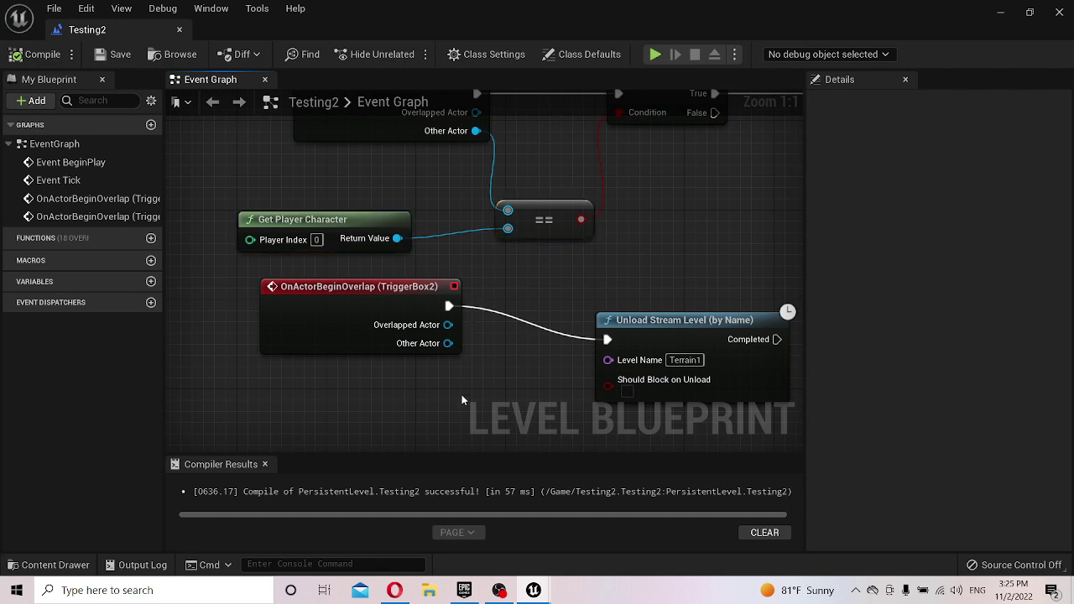
key("ctrl+v")
left_click_drag(459, 415, 302, 415)
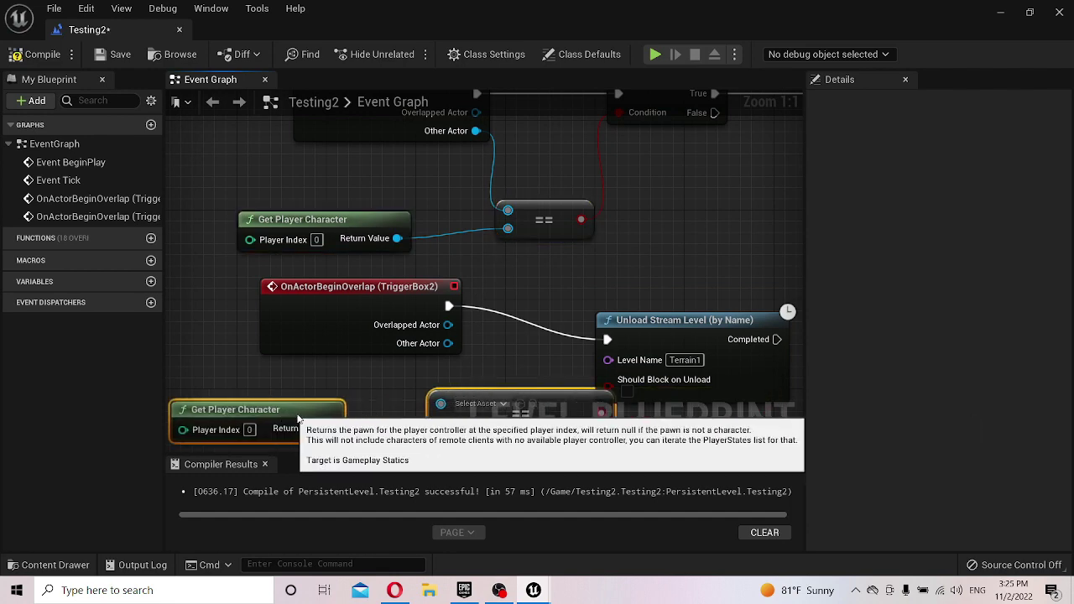
left_click_drag(451, 404, 449, 351)
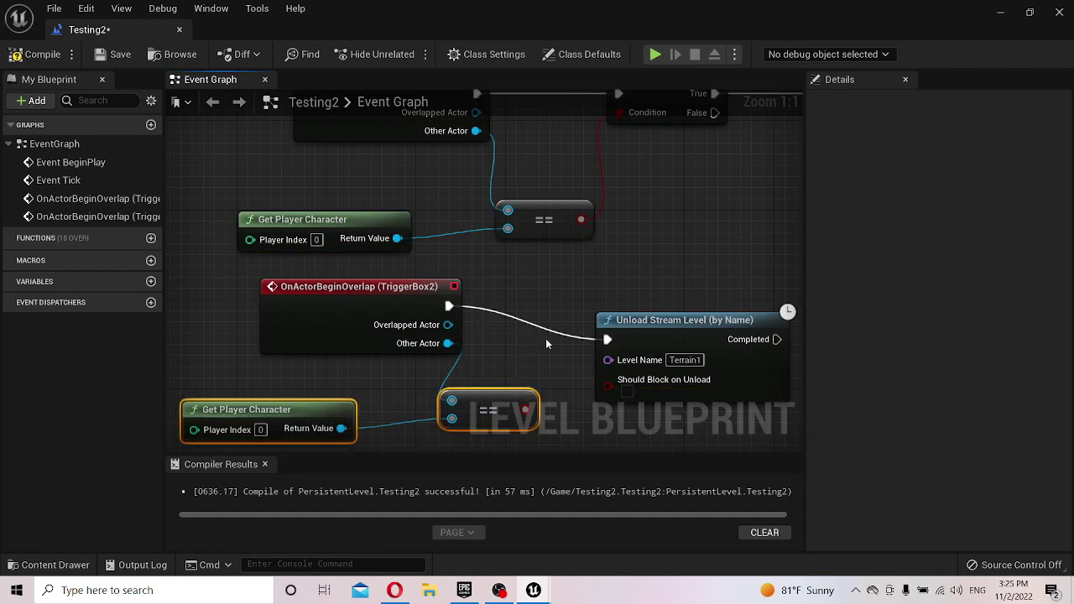
- Move the Unload node beside Load Stream Level and break its direct TriggerBox2 connection
scroll(546, 338, "down", 1)
scroll(546, 338, "down", 1)
scroll(609, 286, "down", 1)
right_click_drag(609, 286, 480, 298)
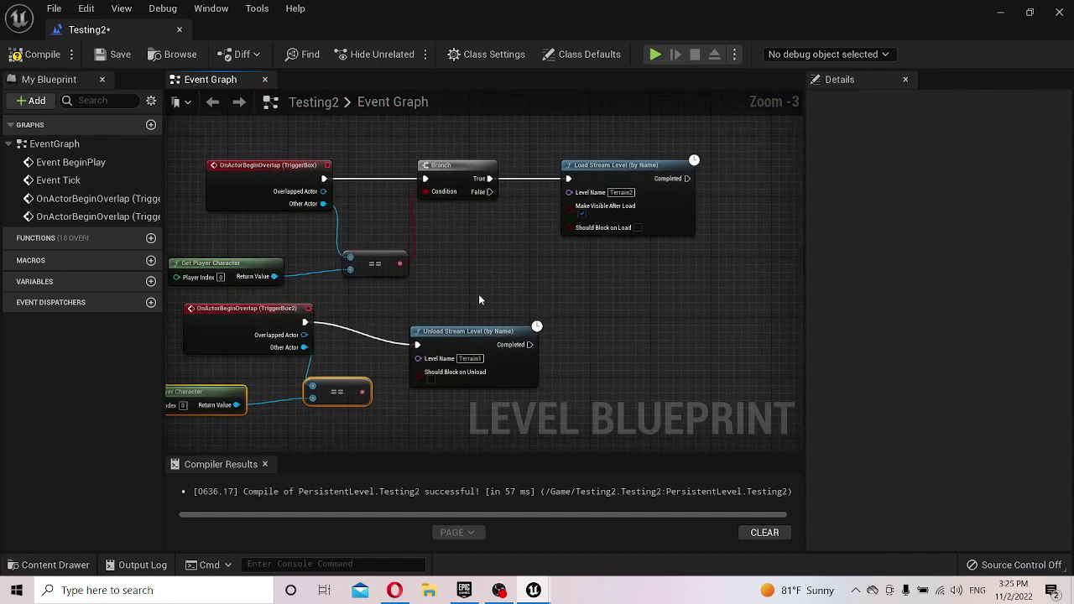
left_click_drag(444, 342, 594, 312)
left_click(569, 316, "alt")
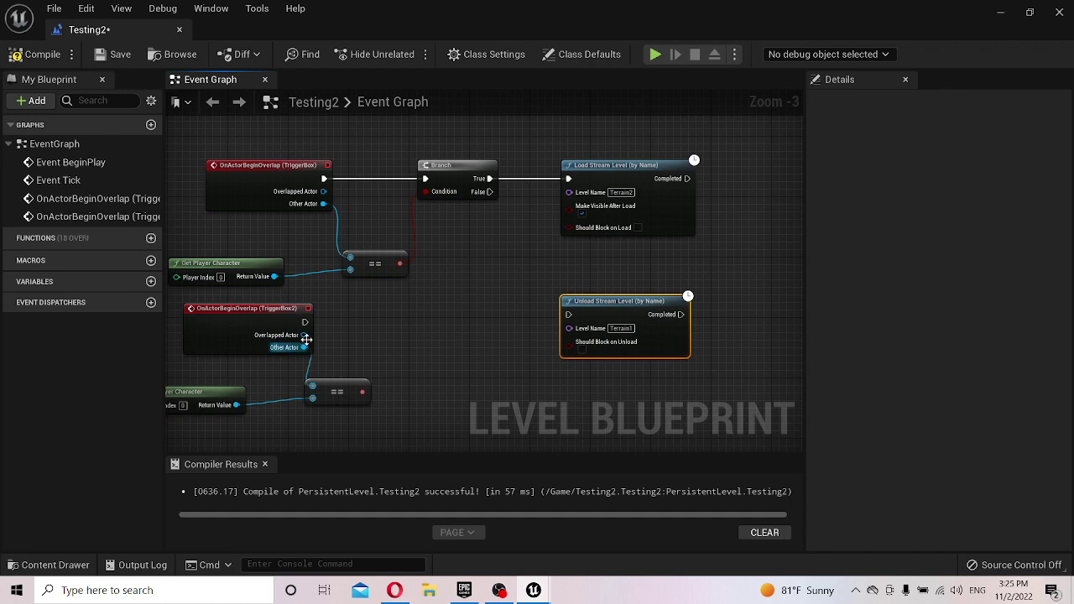
- Add a Branch after the TriggerBox2 event, wire True to Unload, and compile
type("b")
mouse_move(305, 322)
left_mouse_down()
mouse_move(396, 324)
mouse_move(363, 392)
left_mouse_up()
left_click(471, 225)
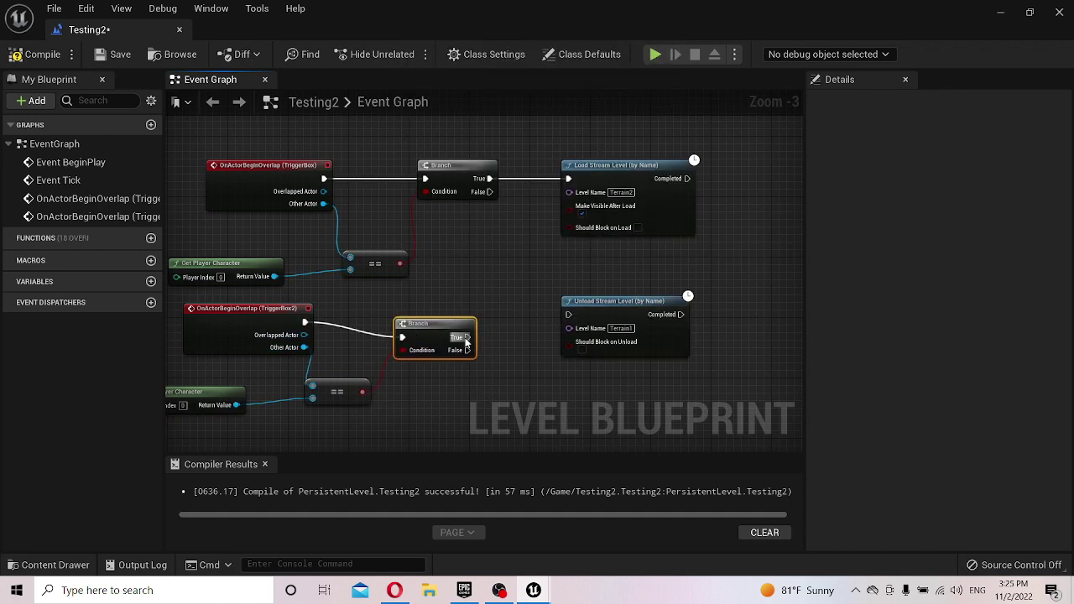
left_click_drag(467, 336, 568, 315)
left_click(42, 54)
- Save the Level Blueprint and all level changes, then start a Play-in-editor test
left_click(120, 54)
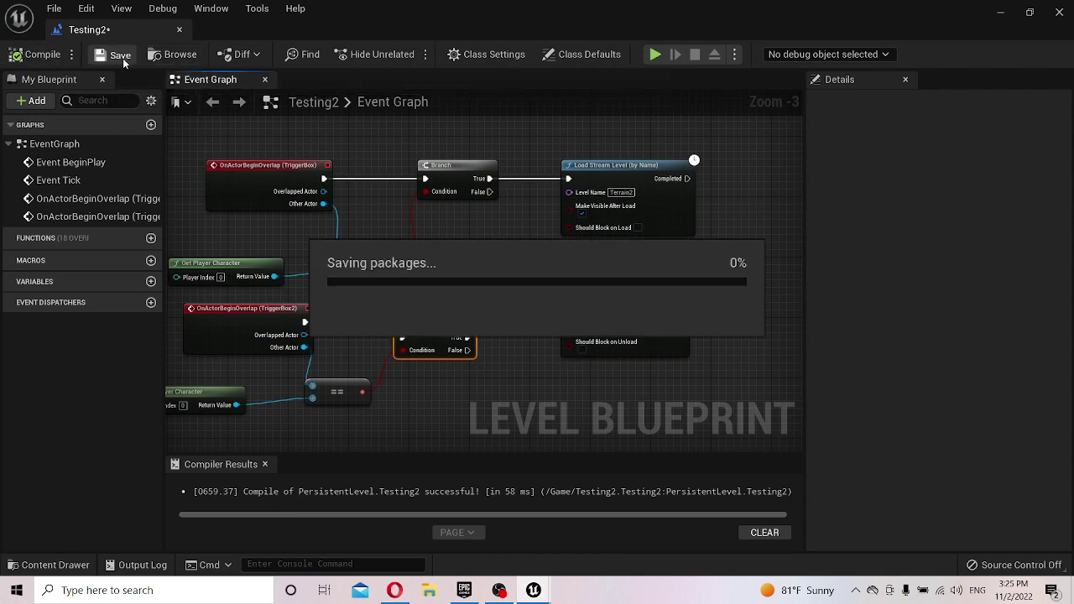
left_click(1003, 12)
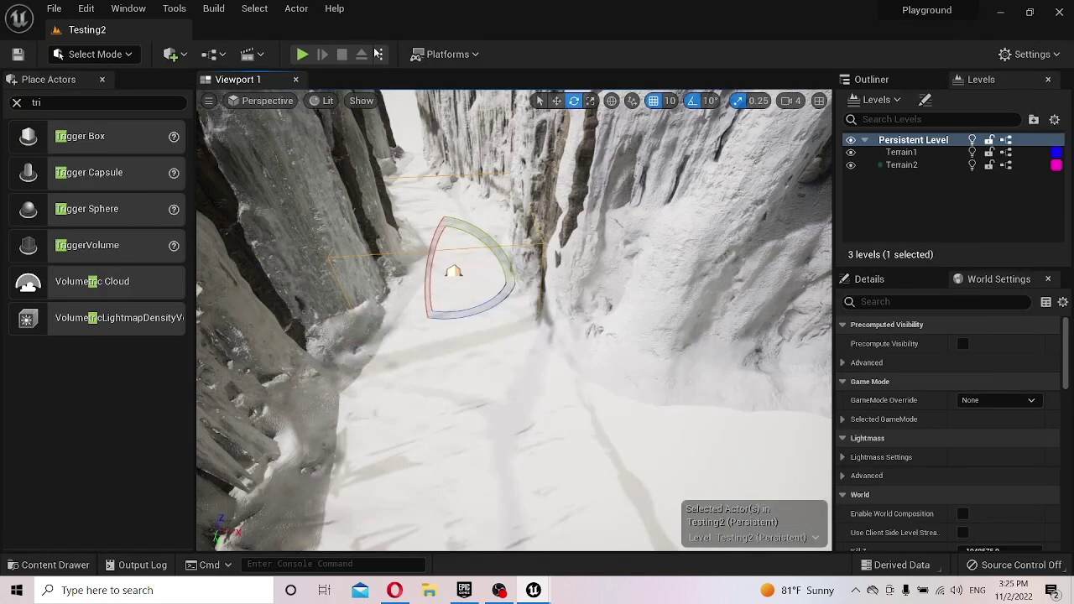
left_click(55, 10)
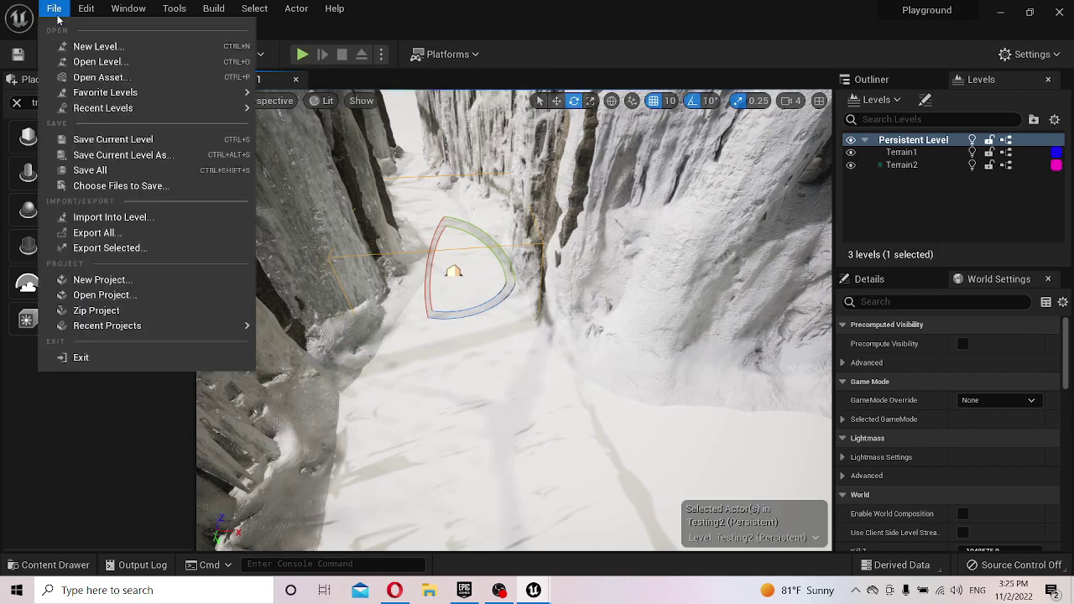
left_click(89, 170)
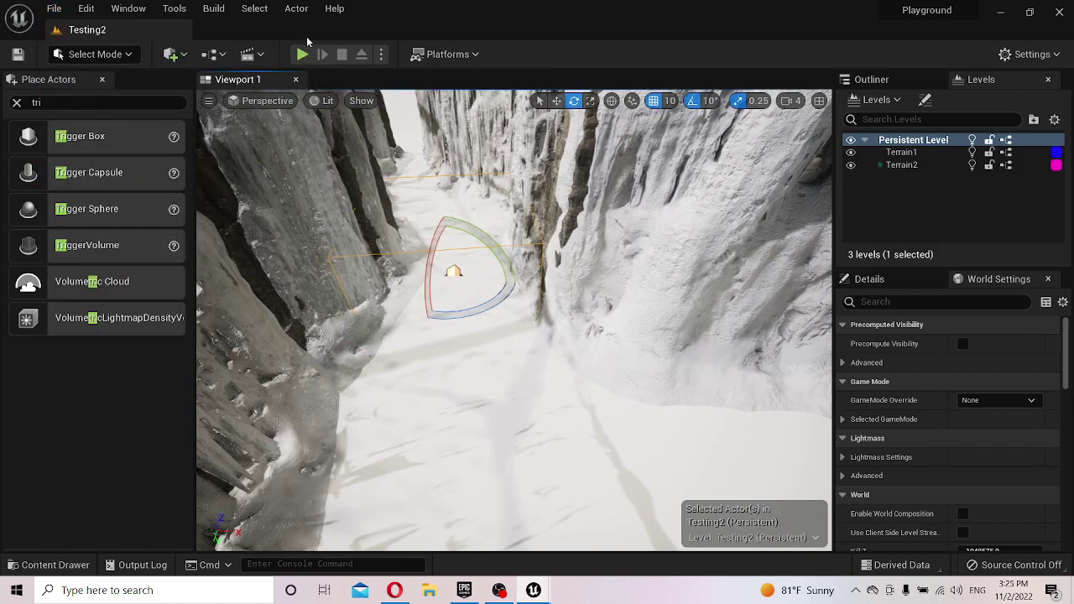
left_click(303, 56)
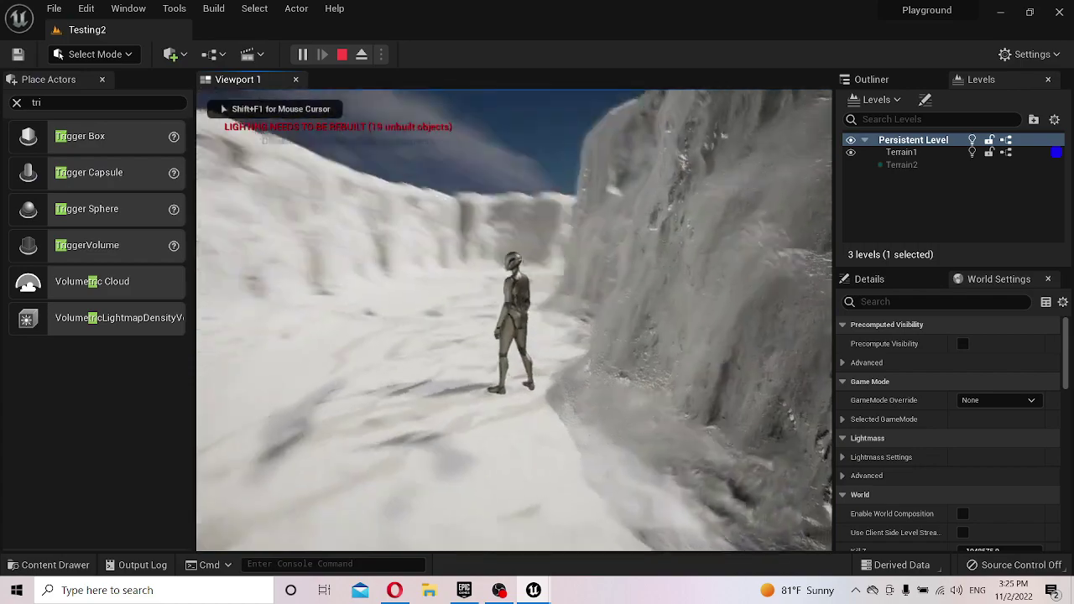